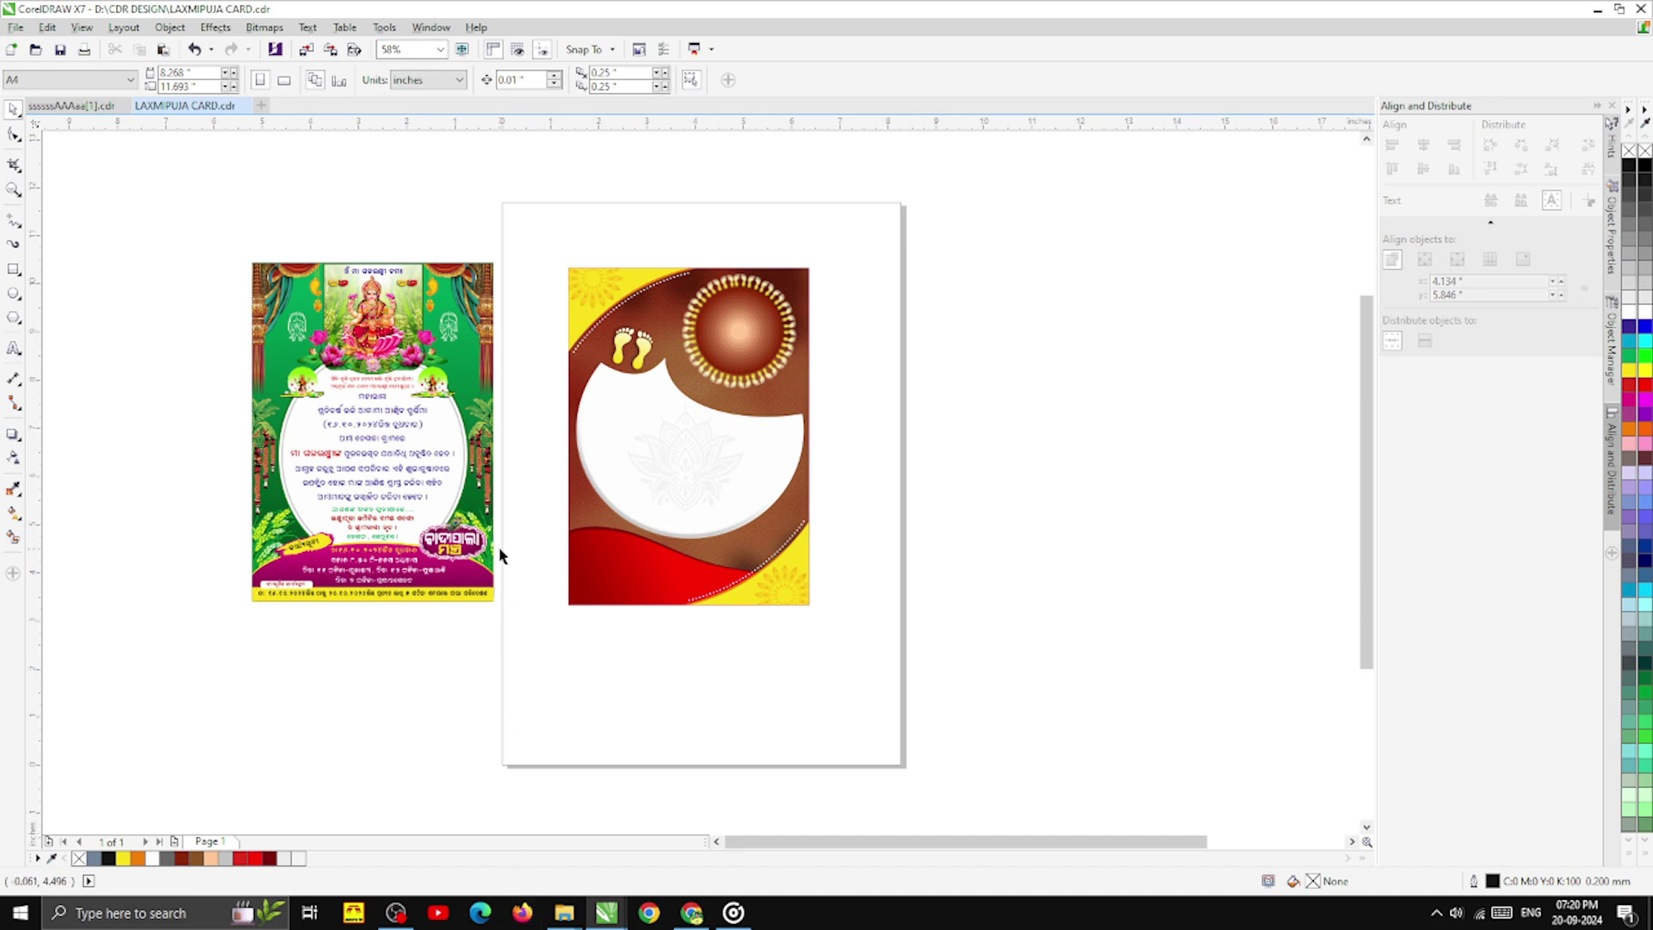
# - Ungroup the finished green Laxmi Puja card into its separate elements
pyautogui.scroll(3, 375, 409)
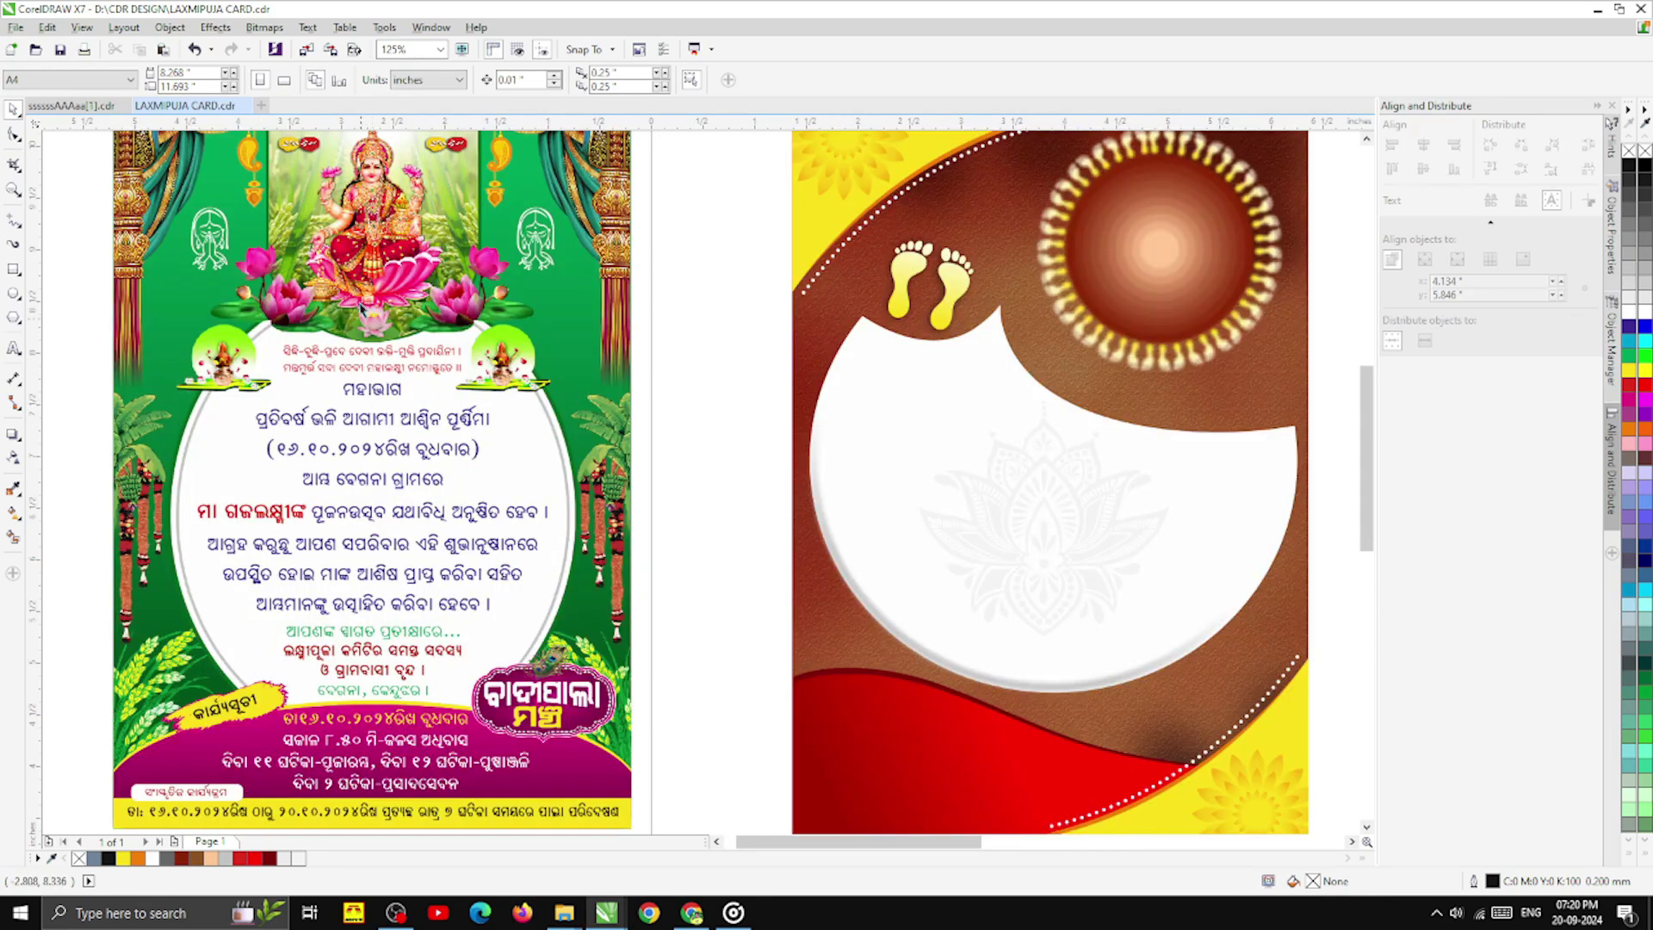
pyautogui.click(363, 308)
pyautogui.scroll(-3, 371, 193)
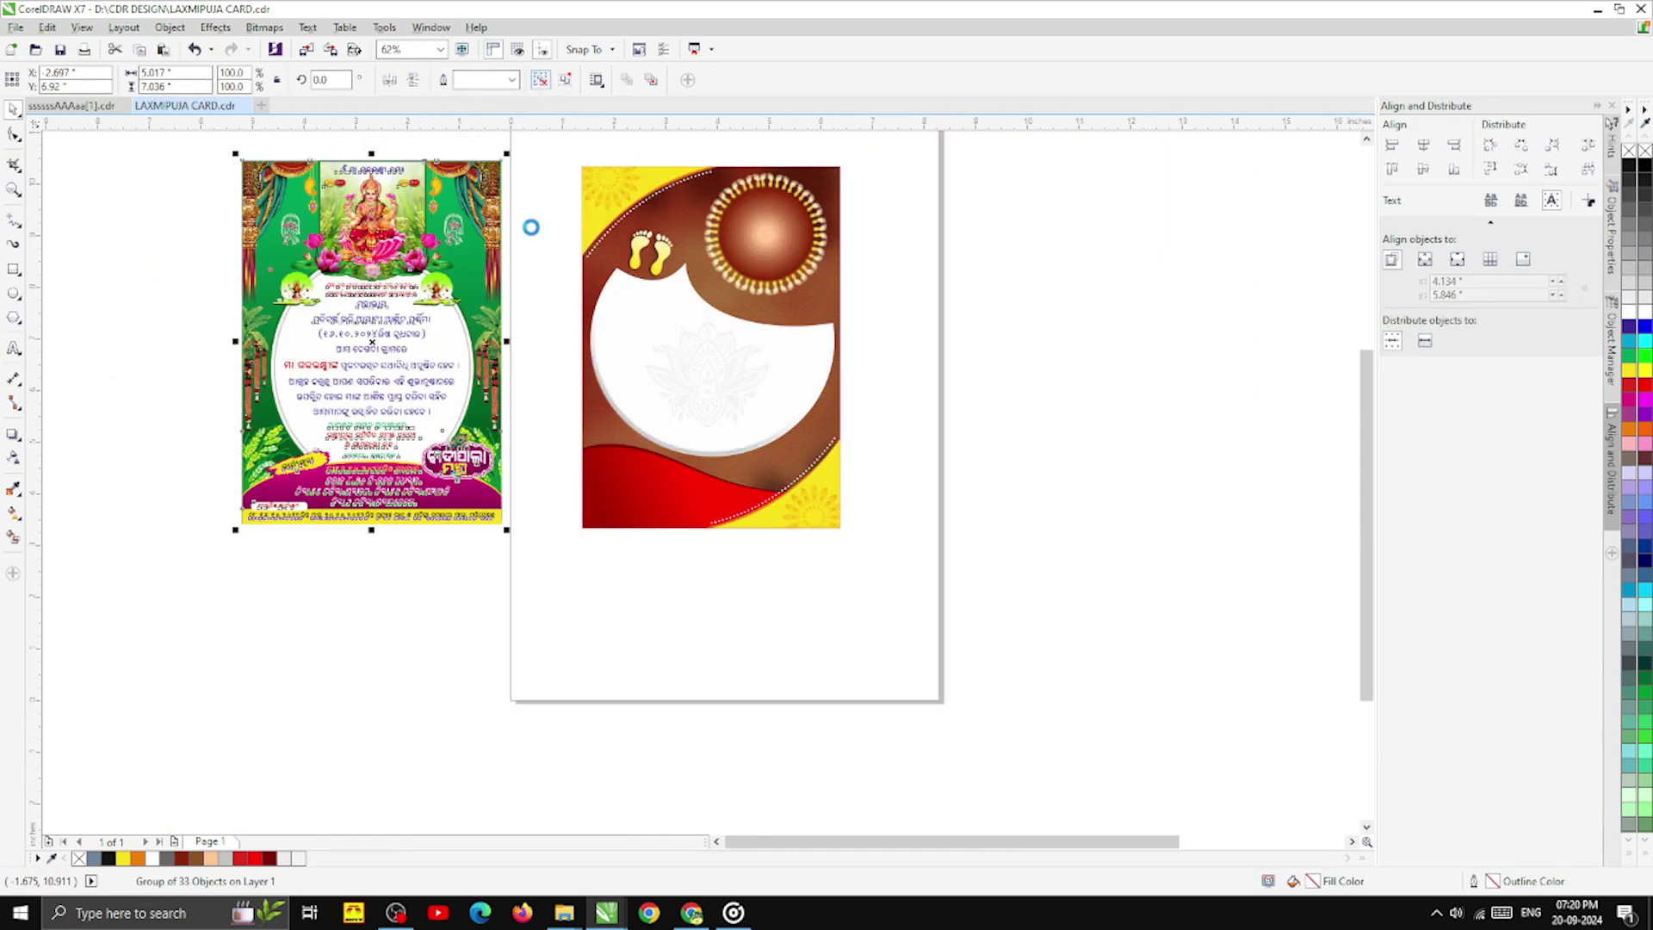
pyautogui.click(517, 186)
# - Move the goddess image from the green card into the round glowing frame on the brown card
pyautogui.scroll(3, 513, 173)
pyautogui.moveTo(211, 277); pyautogui.dragTo(999, 295)
pyautogui.scroll(2, 1176, 210)
pyautogui.scroll(-7, 478, 360)
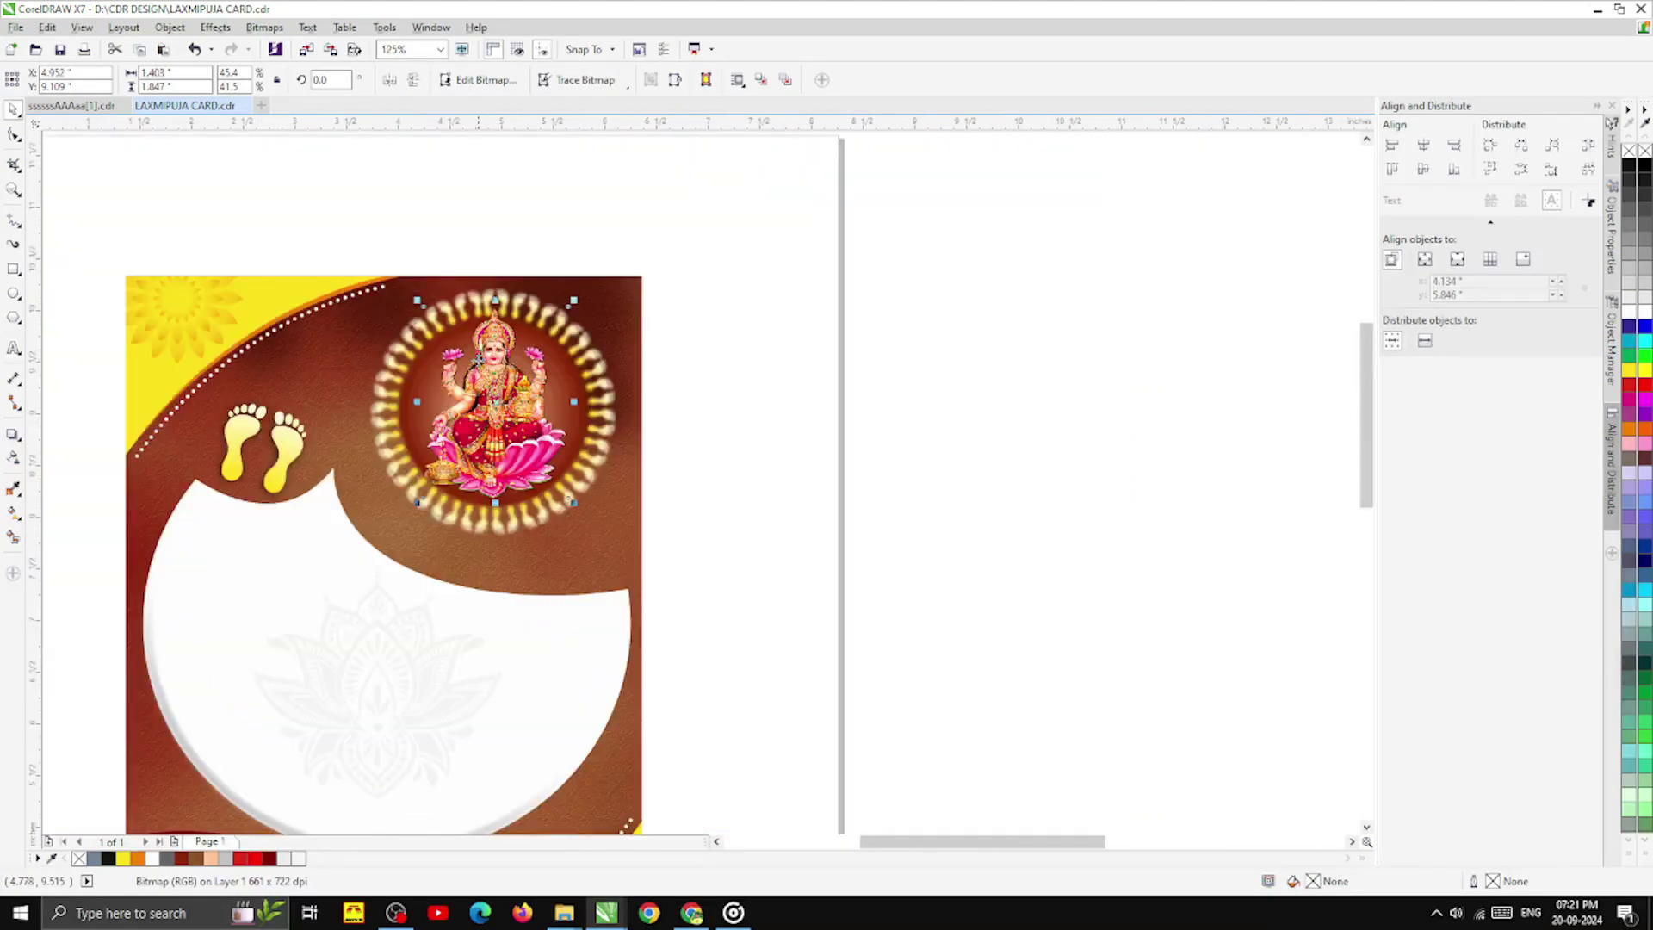
# - Enlarge the goddess image to about 1.66 by 2.19 inches and centre it in the round frame
pyautogui.scroll(4, 535, 410)
pyautogui.moveTo(604, 586); pyautogui.dragTo(633, 619)
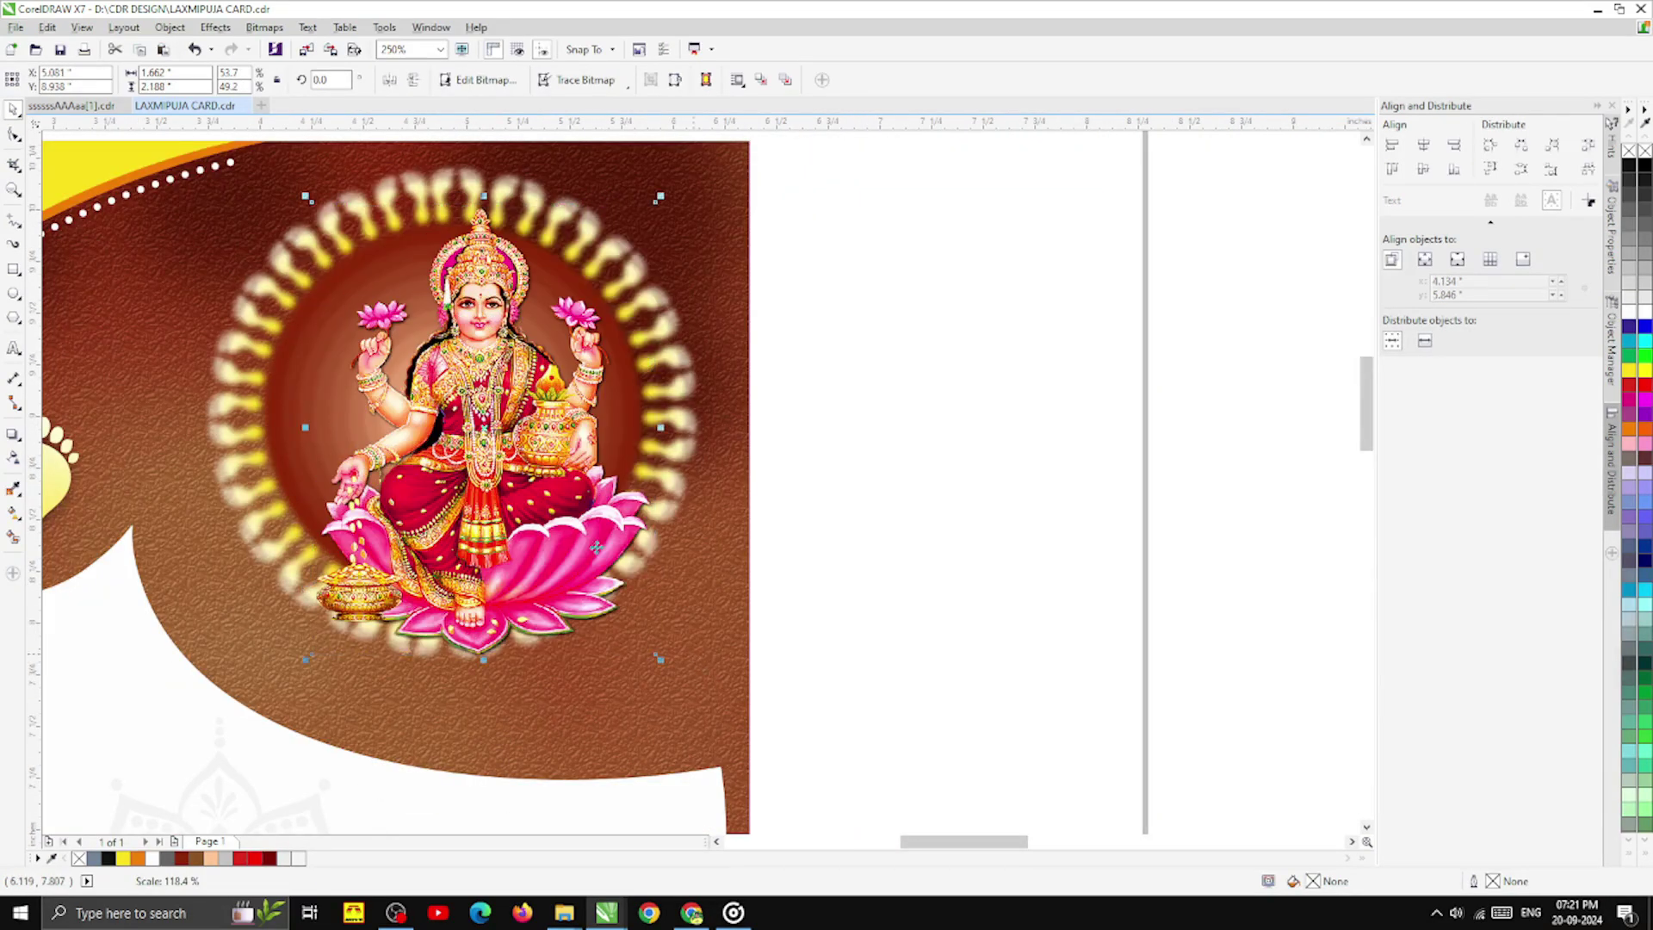
pyautogui.moveTo(508, 453); pyautogui.dragTo(513, 450)
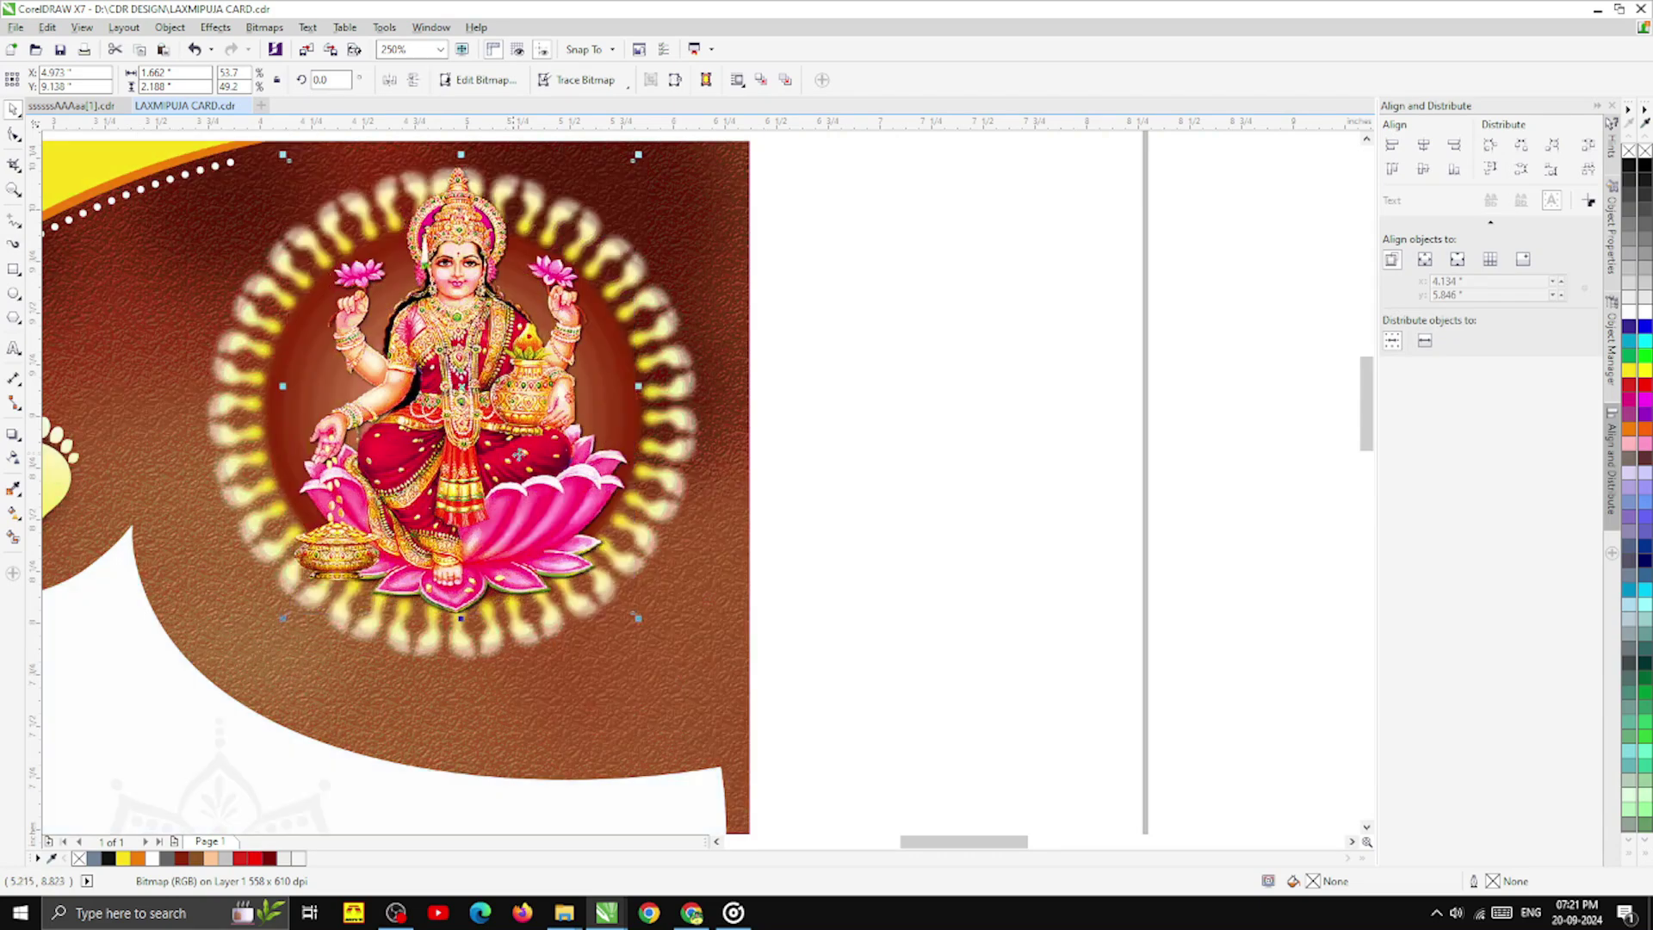
pyautogui.click(905, 519)
pyautogui.click(501, 408)
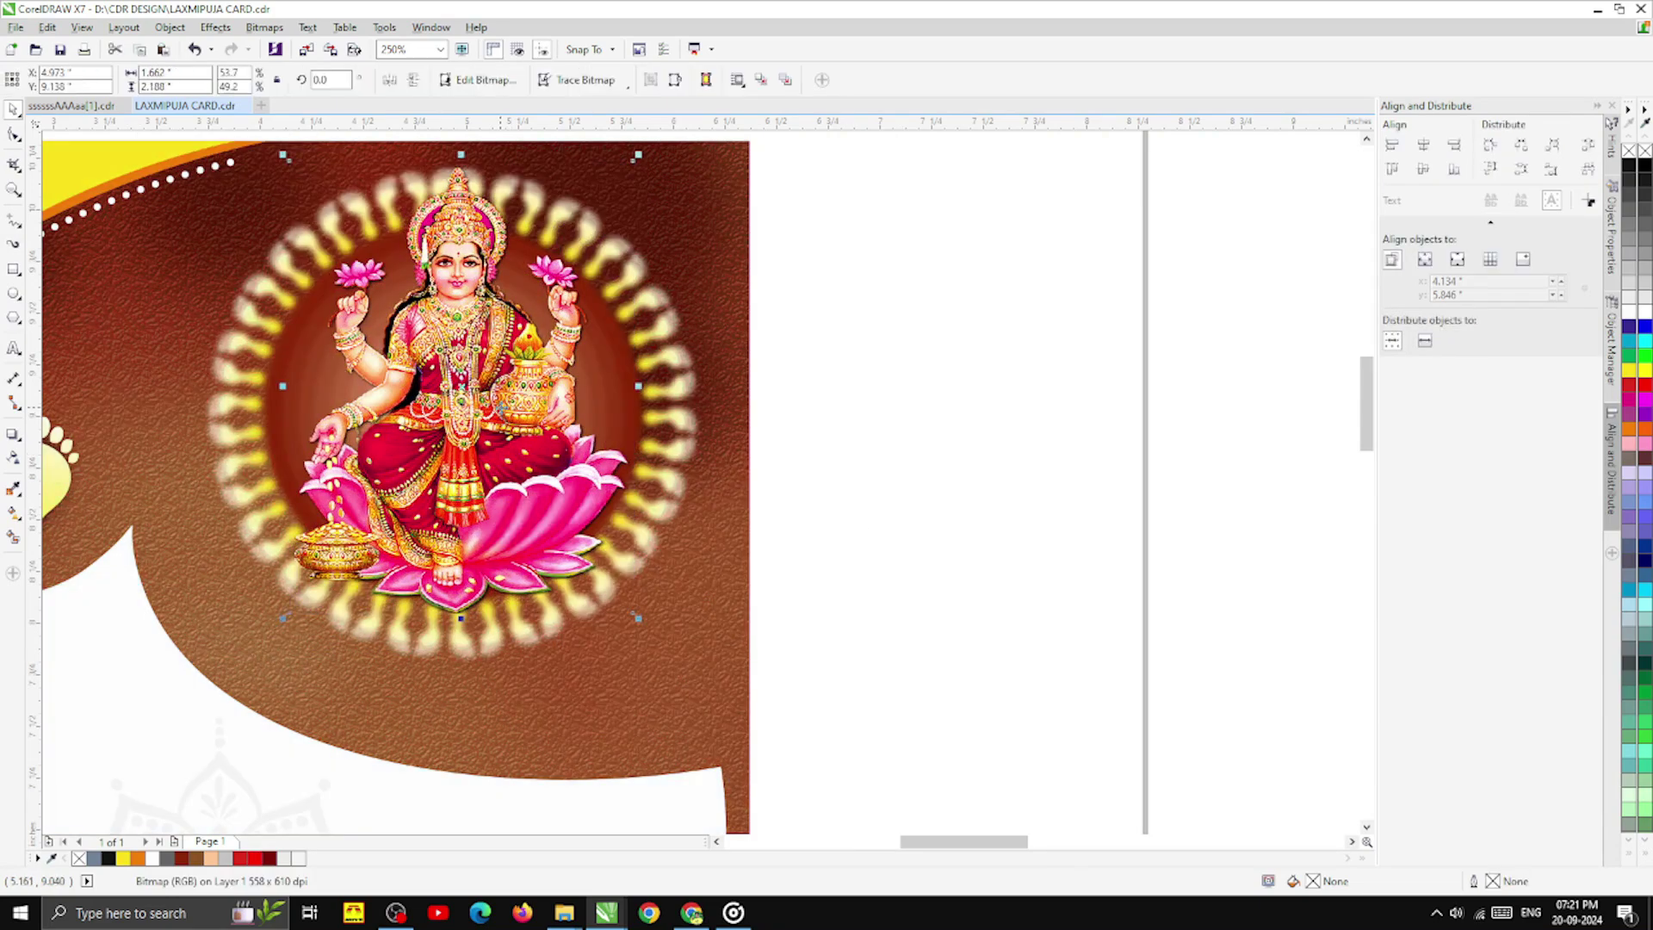
pyautogui.click(817, 418)
# - Move a pink lotus cluster from the green card to the goddess's lower left on the brown card
pyautogui.scroll(-4, 818, 419)
pyautogui.scroll(3, 264, 465)
pyautogui.moveTo(176, 481); pyautogui.dragTo(1001, 508)
pyautogui.scroll(1, 1049, 509)
pyautogui.scroll(1, 1051, 510)
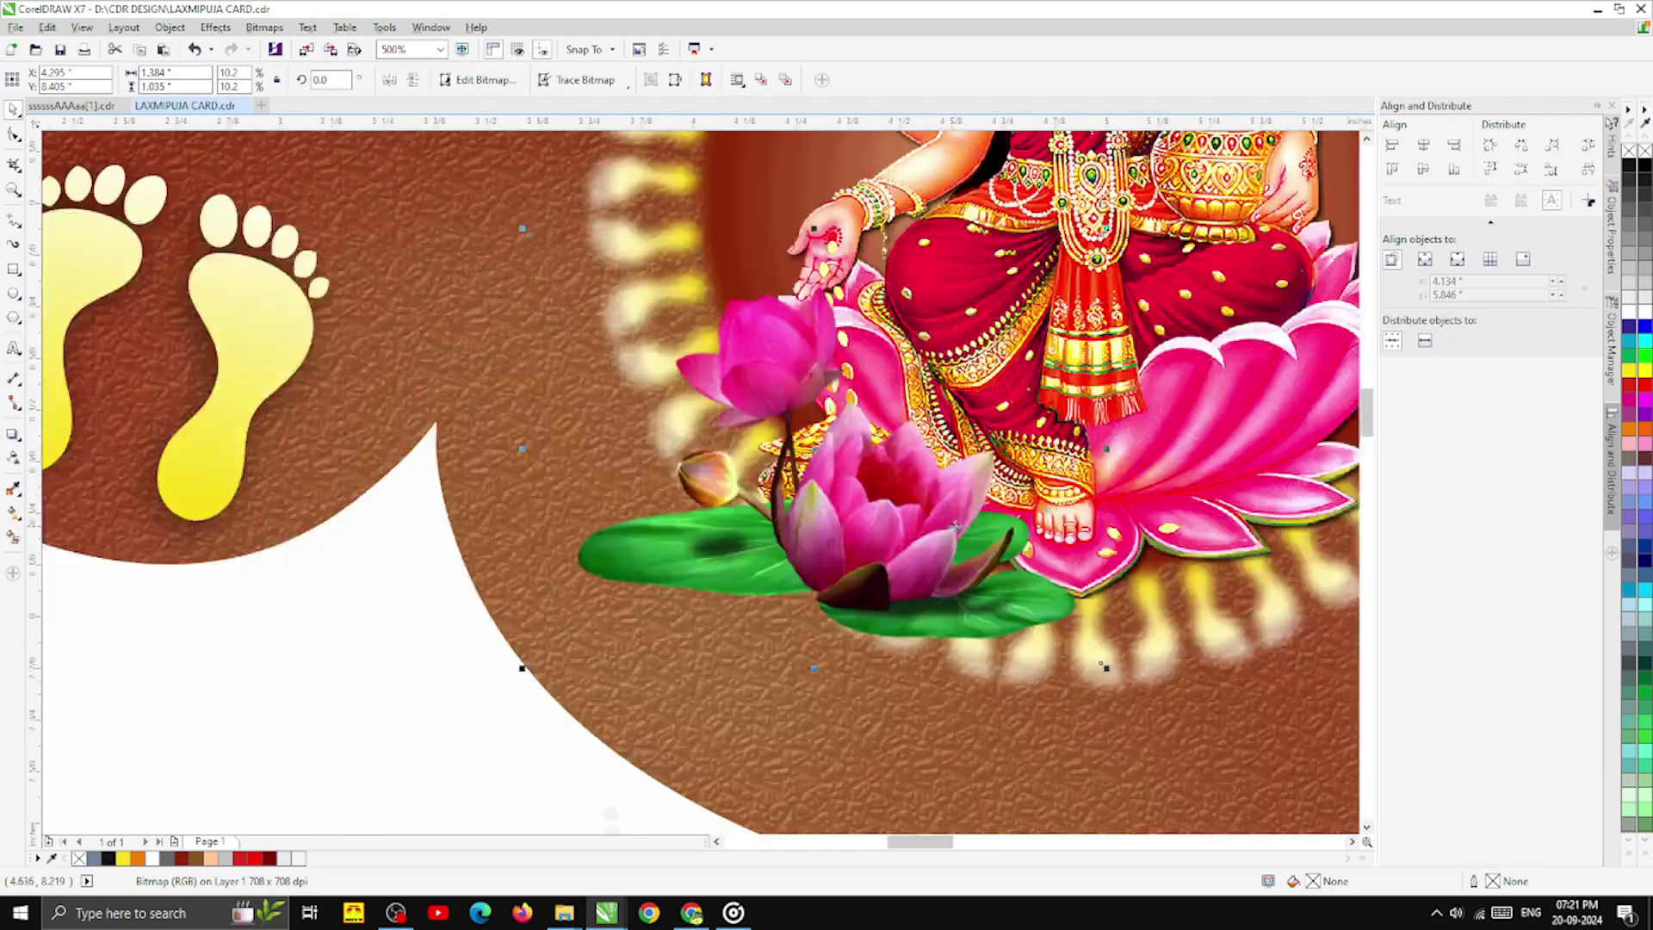
# - Duplicate the lotus cluster to the goddess's other side and mirror the copy horizontally so the pair frames her feet
pyautogui.scroll(-3, 706, 517)
pyautogui.scroll(2, 741, 516)
pyautogui.moveTo(716, 498); pyautogui.dragTo(968, 530)
pyautogui.rightClick(980, 522)
pyautogui.click(389, 79)
pyautogui.click(1151, 553)
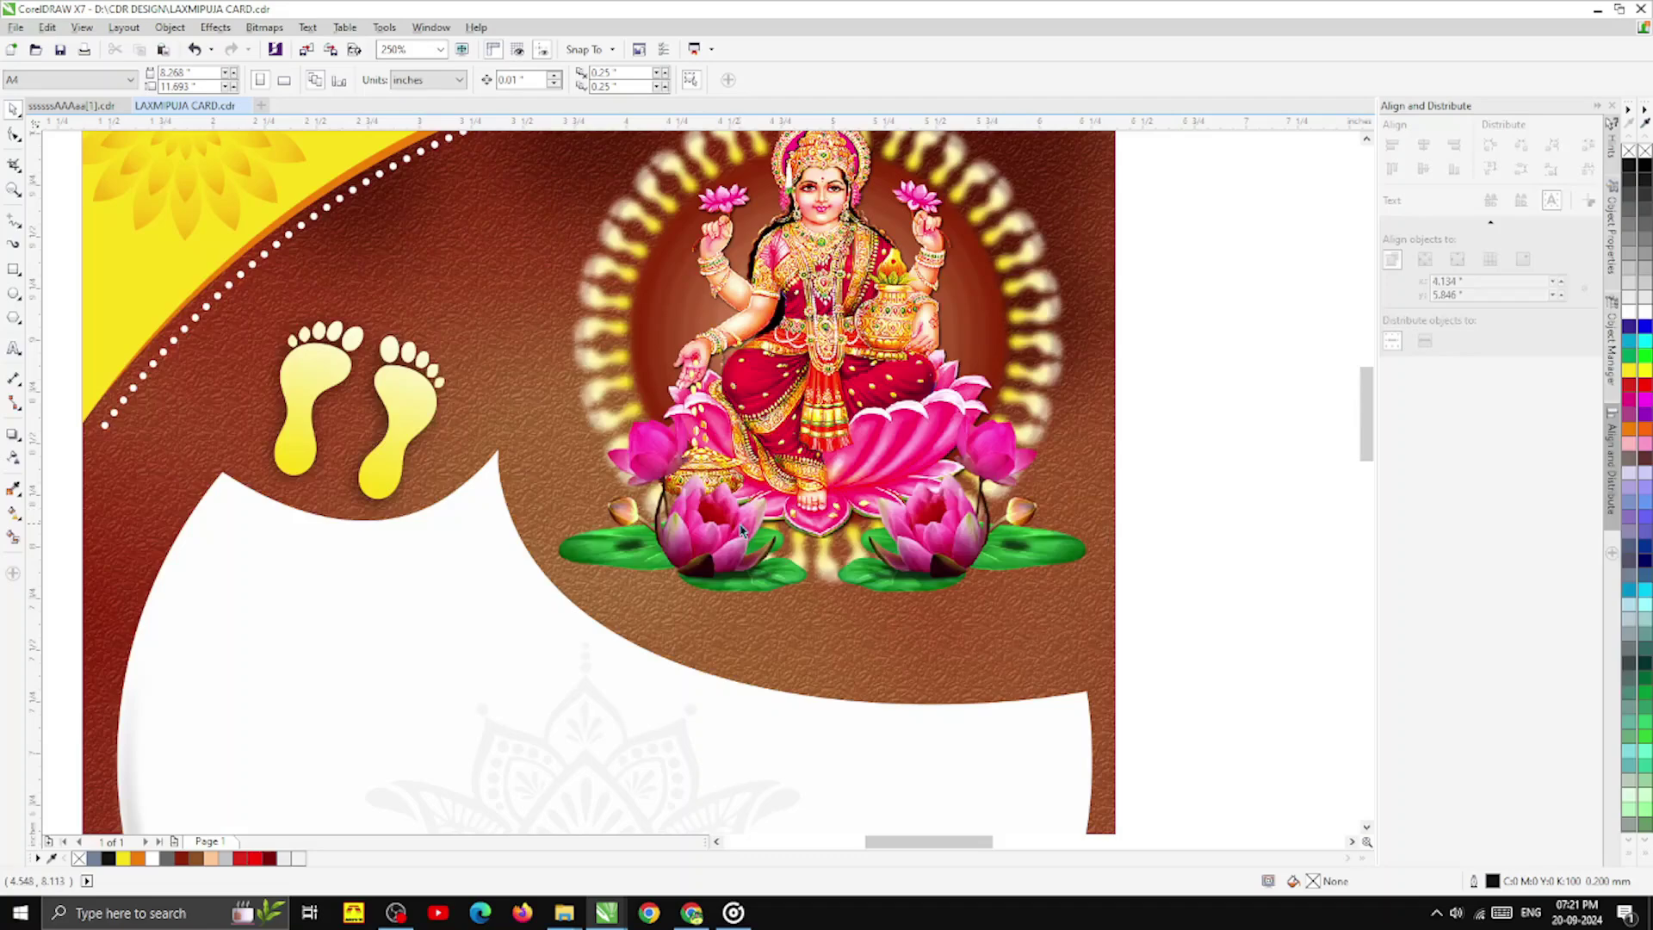
pyautogui.scroll(-2, 741, 529)
pyautogui.scroll(4, 723, 529)
pyautogui.click(696, 528)
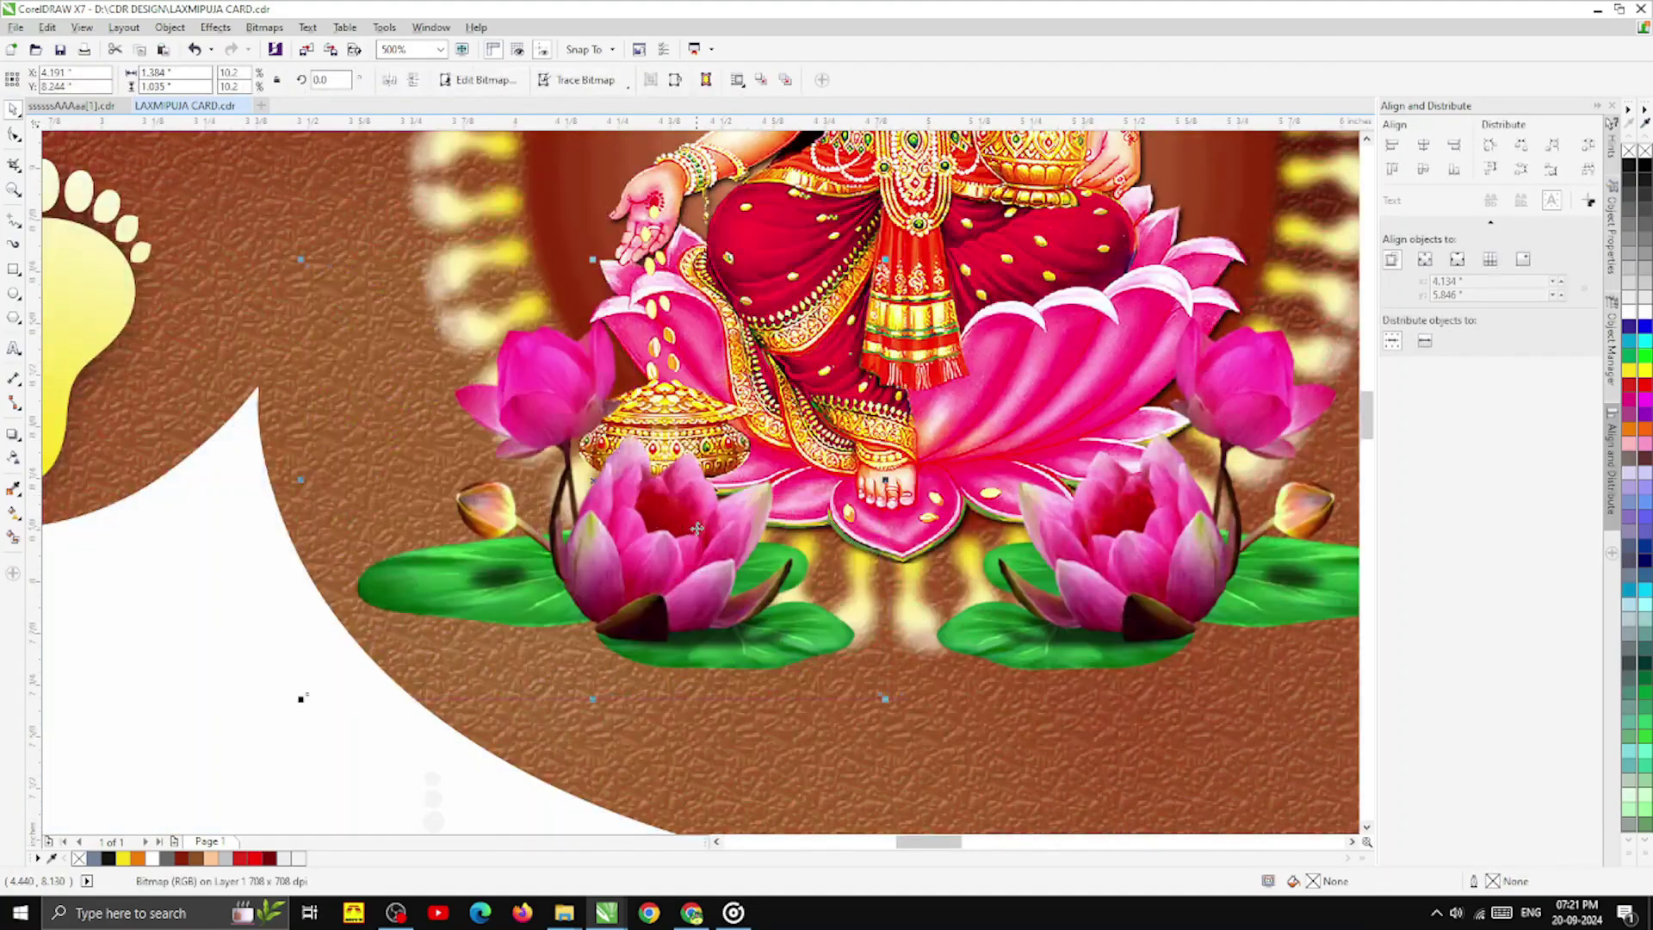
pyautogui.scroll(-1, 697, 527)
pyautogui.click(1253, 532)
# - Move the small pale pink lotus from the green card to between the two lotus clusters below the goddess
pyautogui.scroll(-2, 904, 352)
pyautogui.scroll(1, 580, 355)
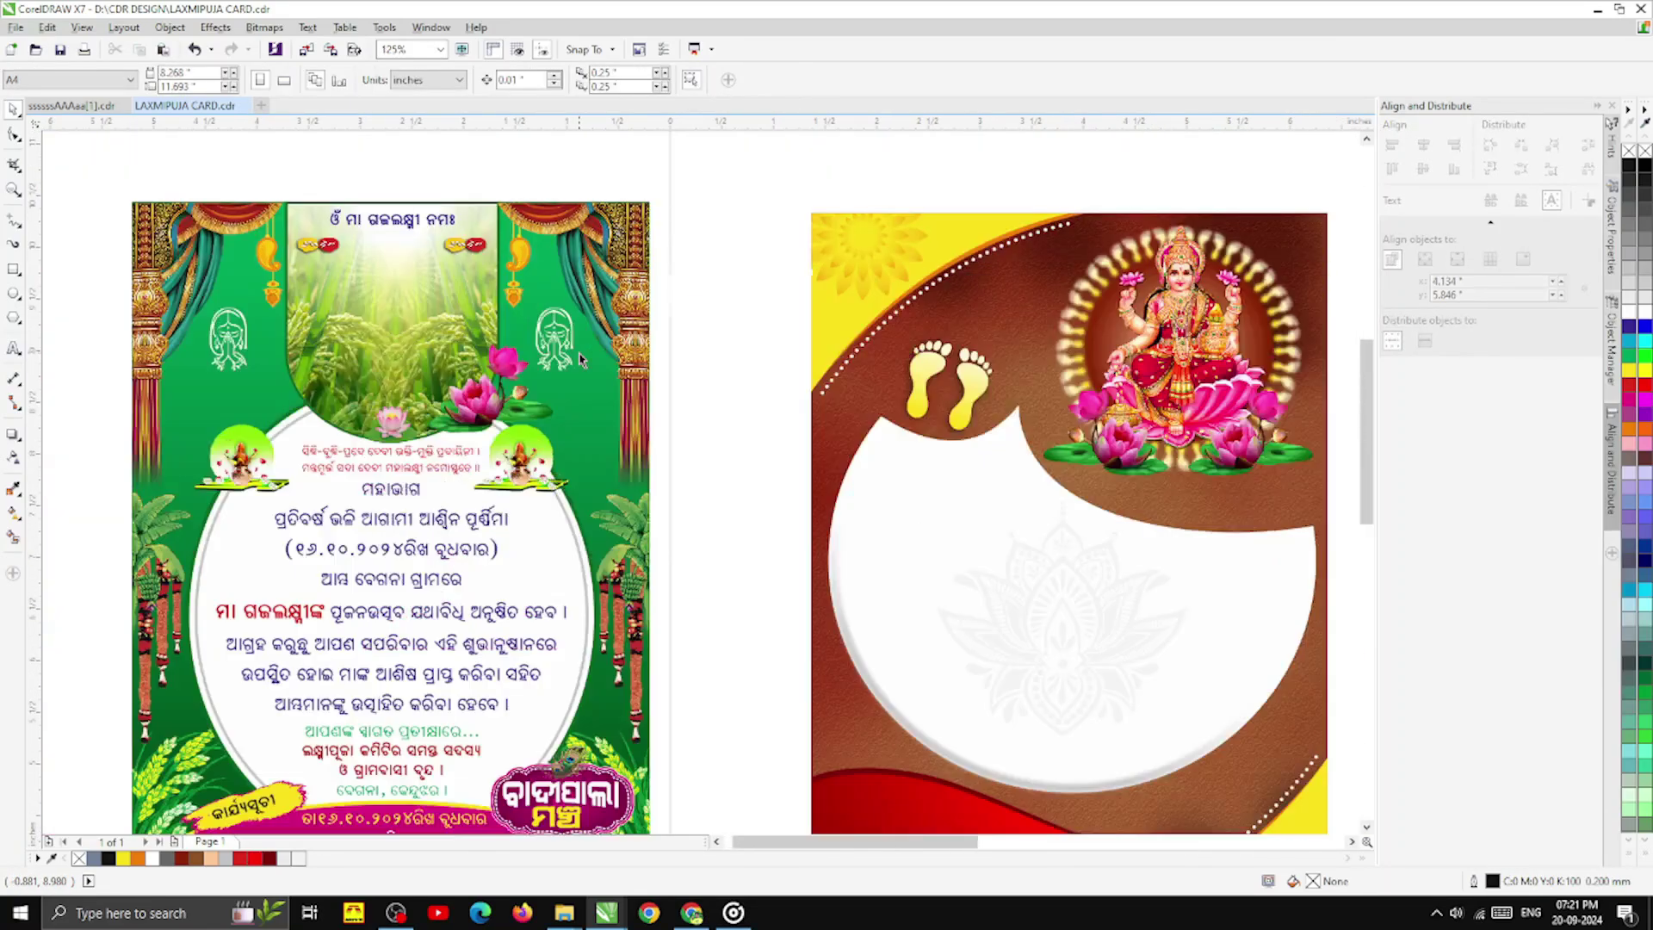
pyautogui.moveTo(392, 424); pyautogui.dragTo(1118, 470)
pyautogui.scroll(3, 1186, 447)
pyautogui.hotkey('ctrl', 'z')
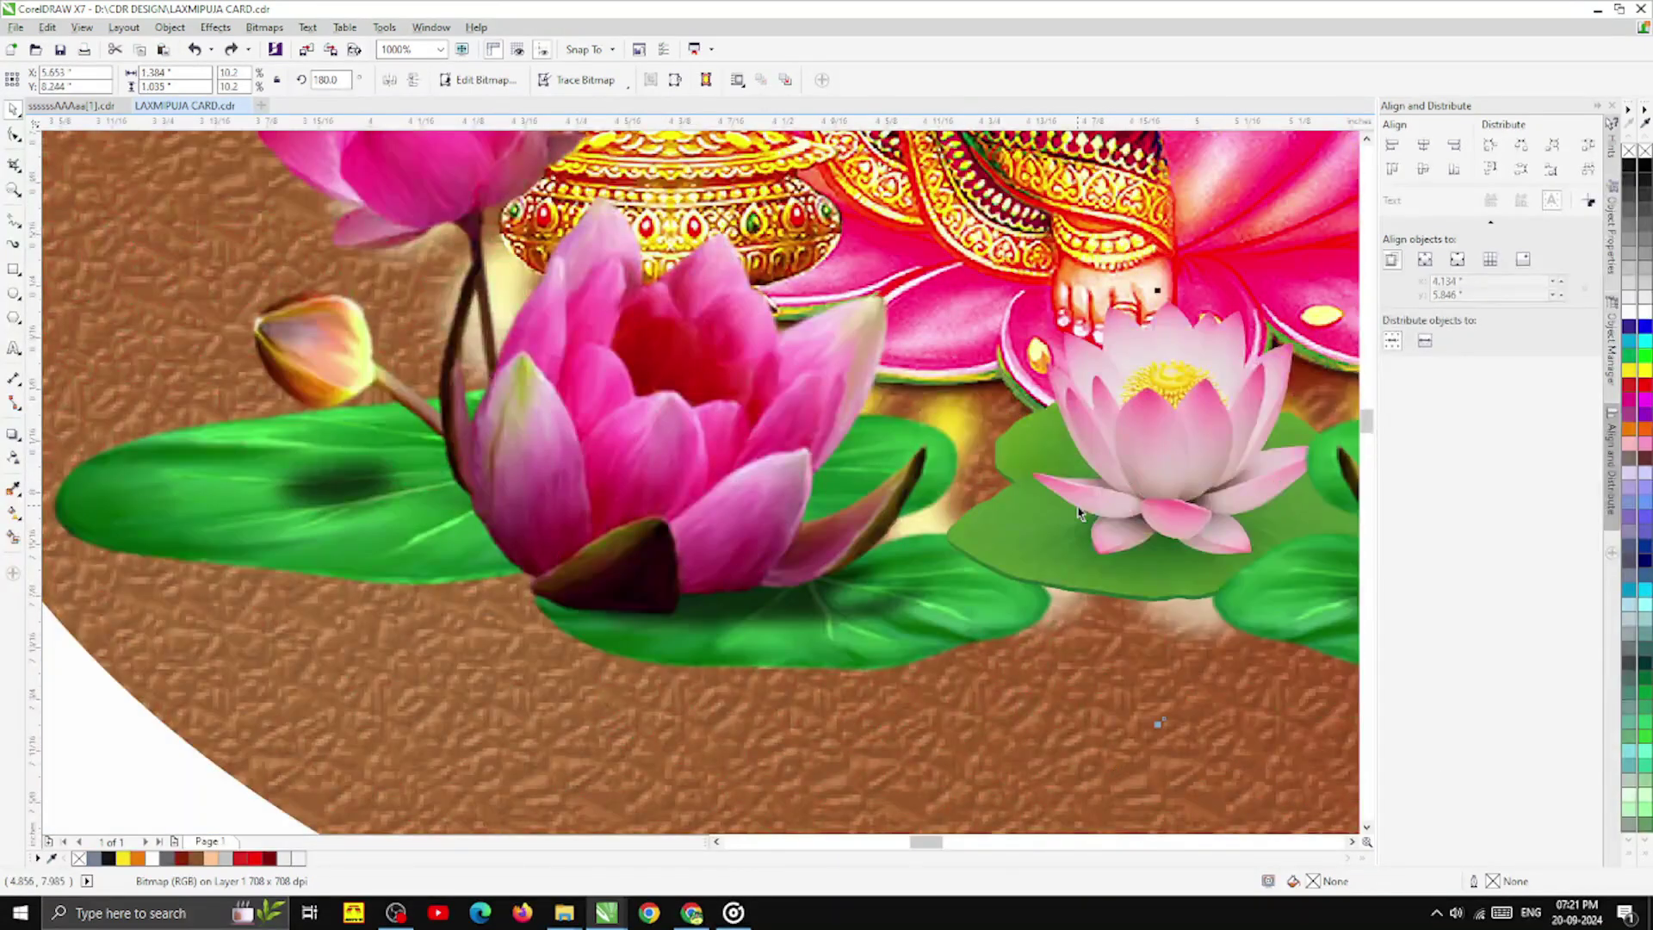
pyautogui.scroll(-8, 1080, 513)
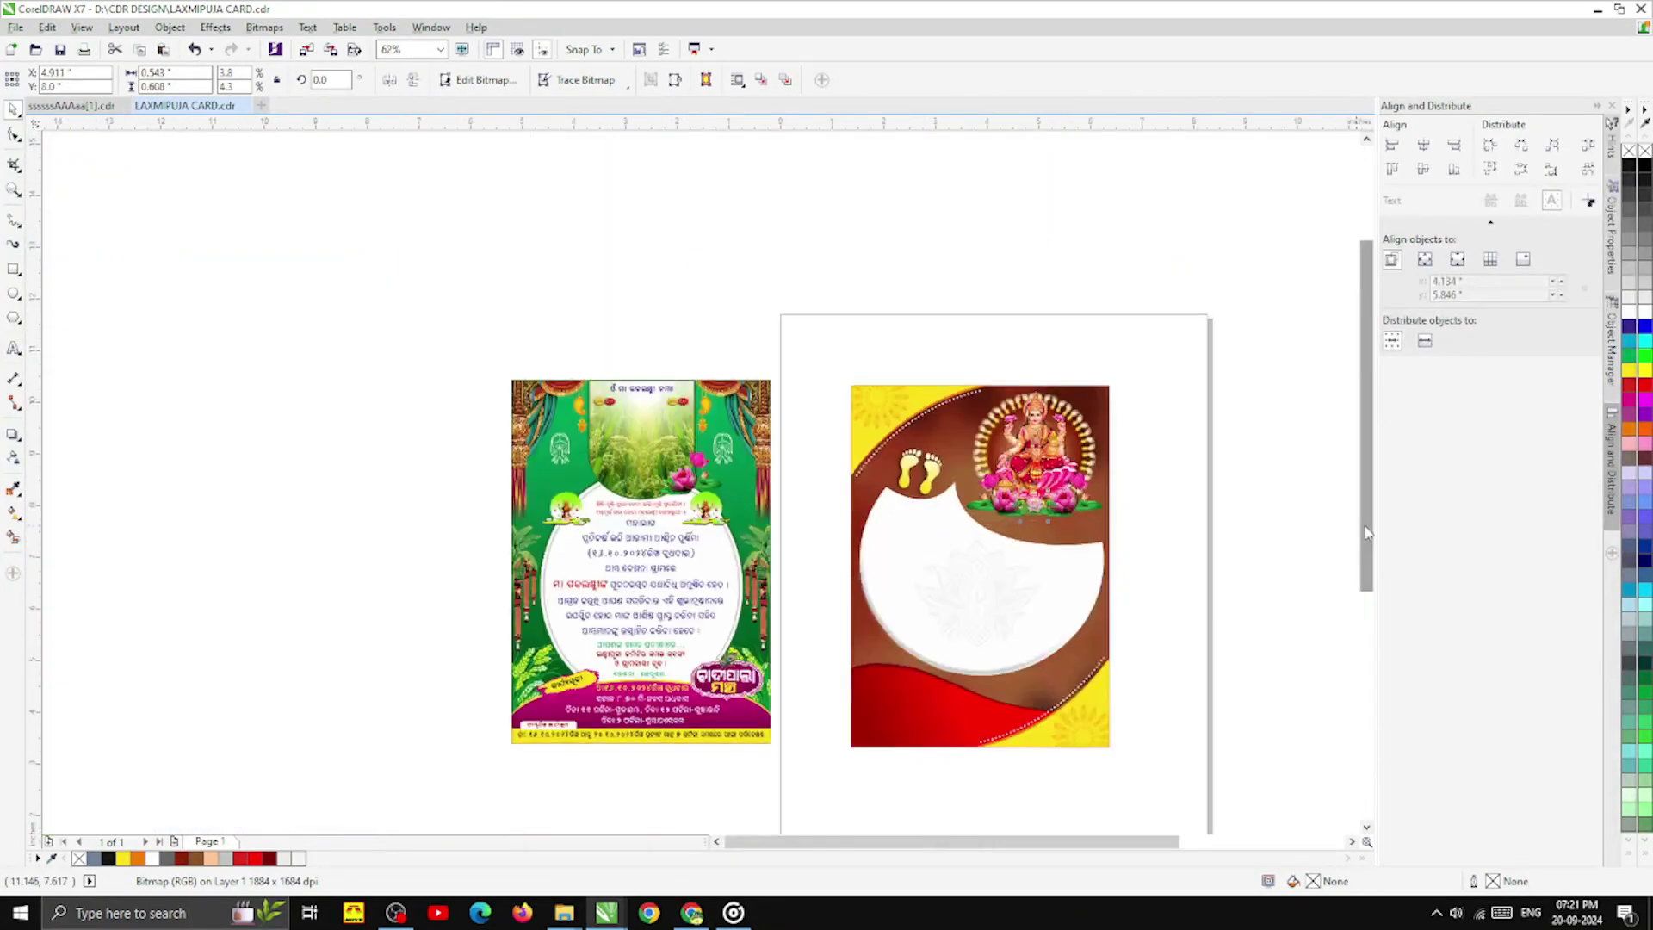
pyautogui.scroll(1, 1166, 519)
pyautogui.click(1207, 541)
# - Move the blue Odia invitation text from the green card onto the white shape of the brown card
pyautogui.scroll(-1, 932, 415)
pyautogui.scroll(1, 612, 410)
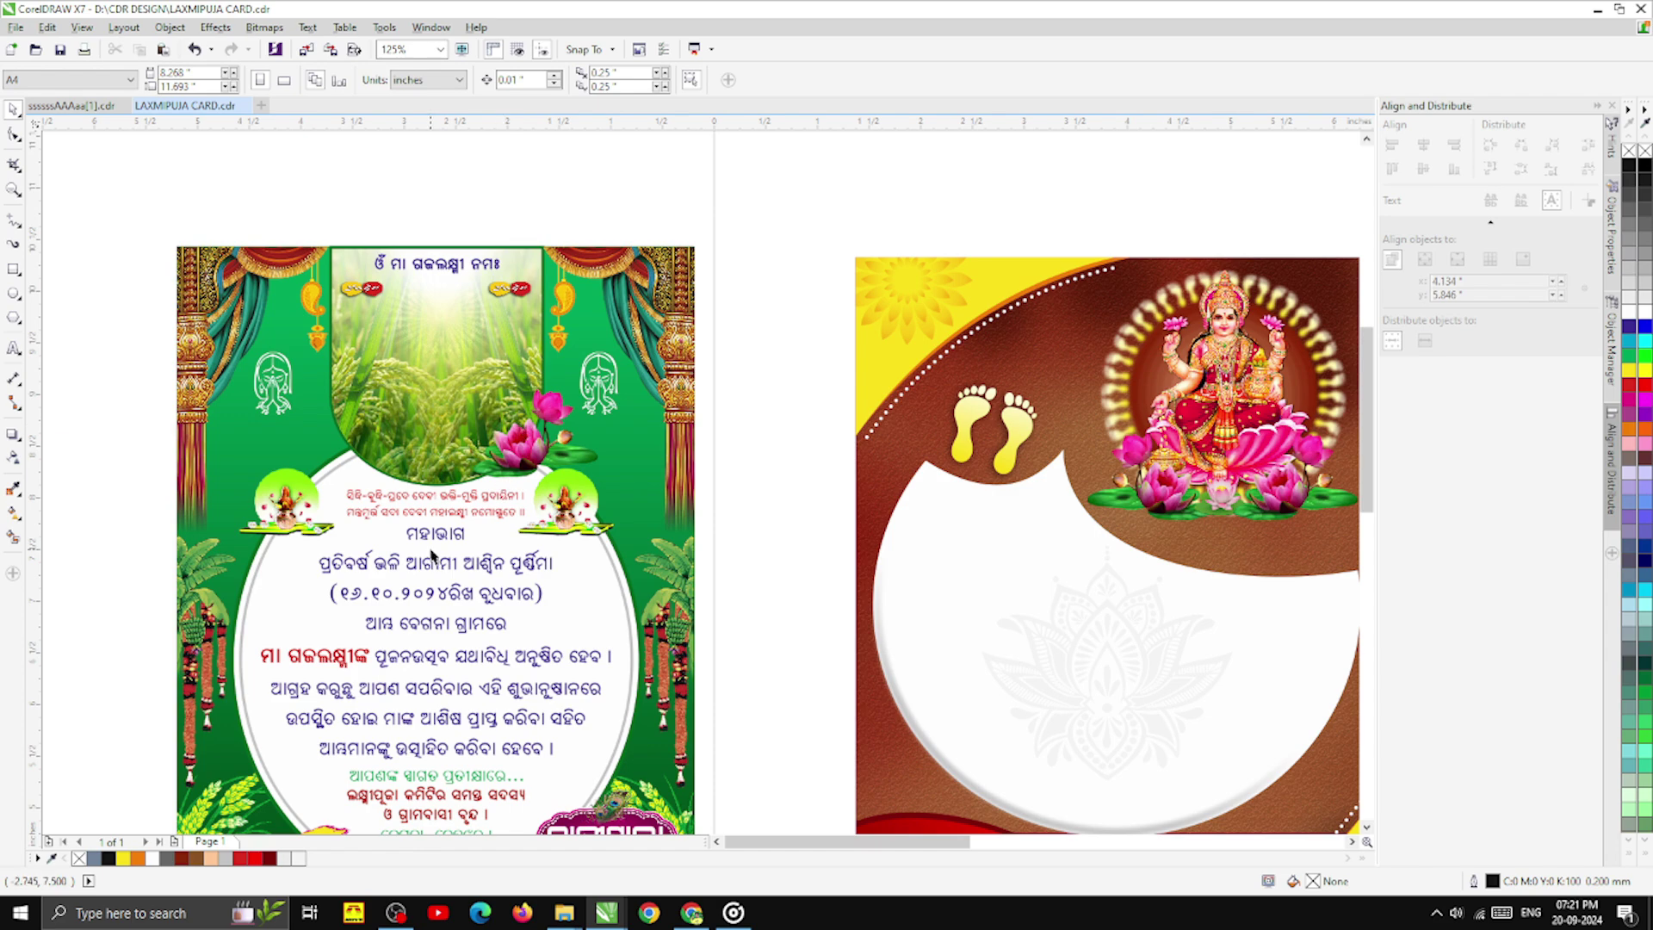
pyautogui.moveTo(431, 544); pyautogui.dragTo(636, 481)
pyautogui.scroll(-3, 435, 546)
pyautogui.scroll(3, 763, 556)
pyautogui.scroll(1, 714, 529)
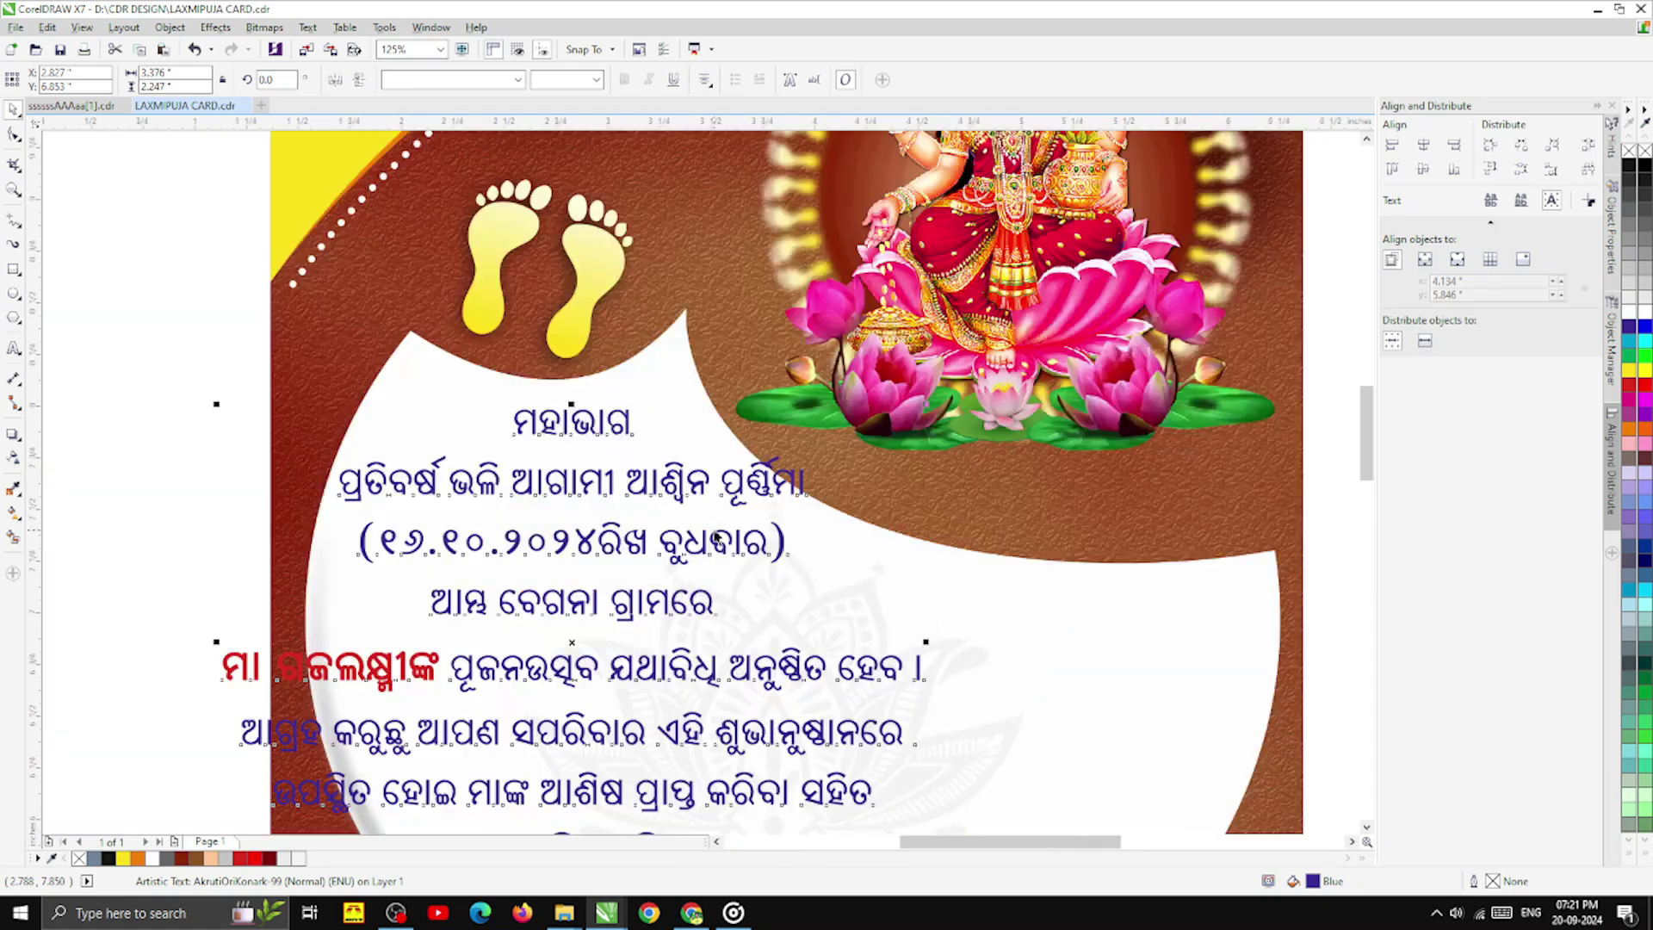
pyautogui.scroll(-3, 621, 443)
pyautogui.moveTo(594, 362); pyautogui.dragTo(630, 432)
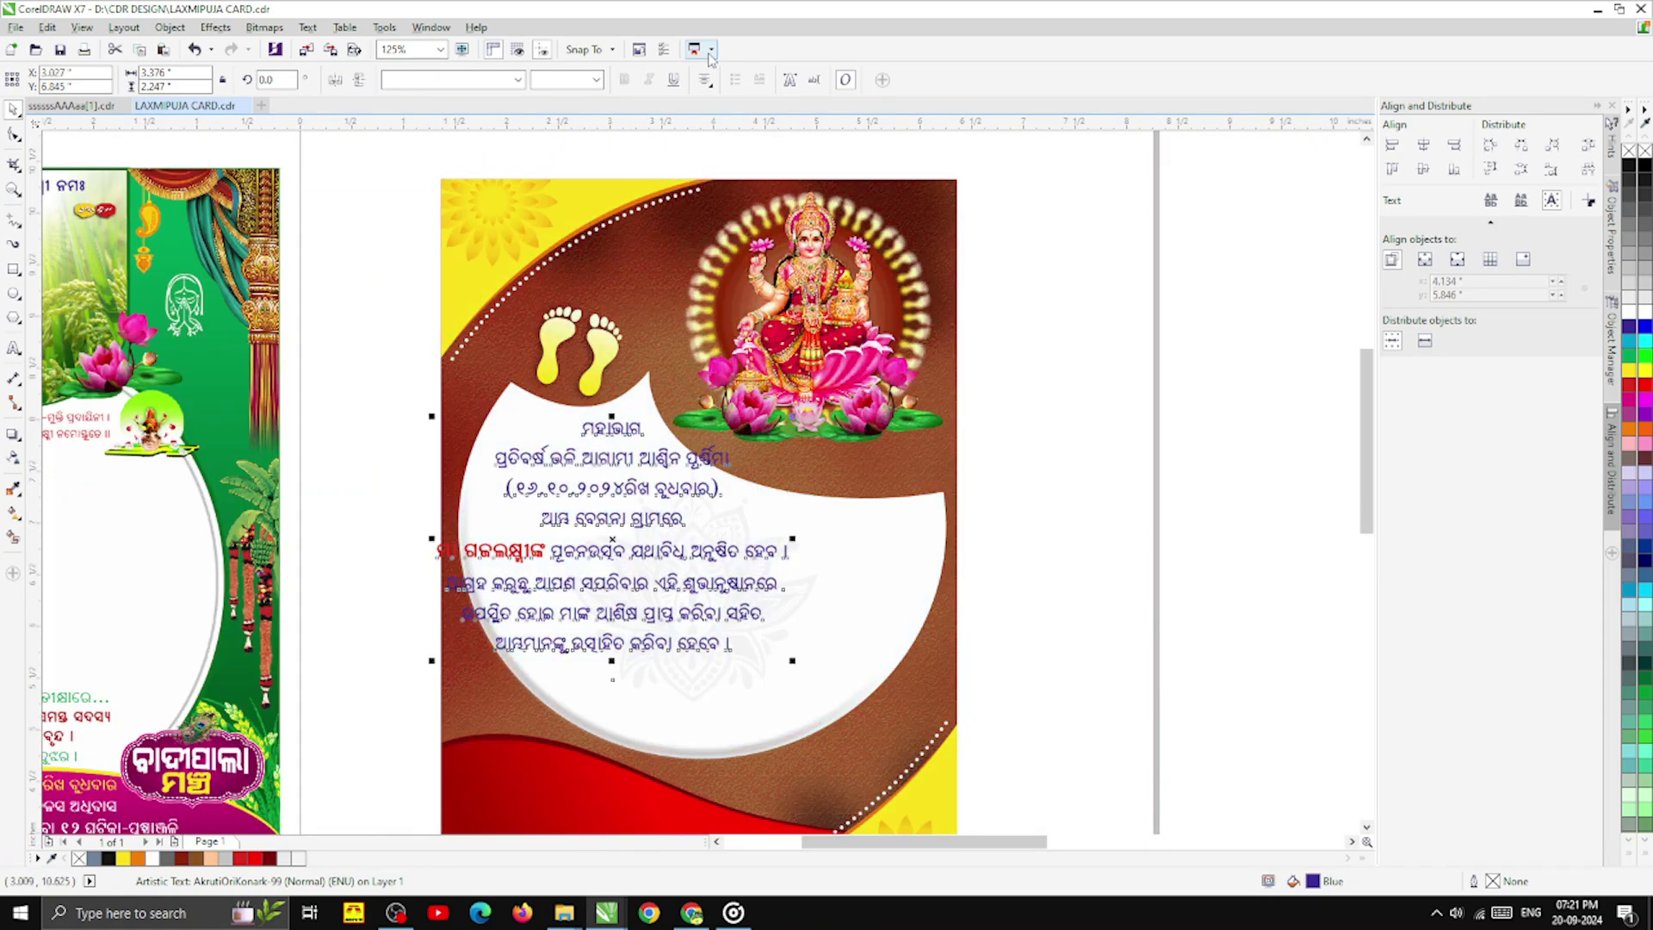
# - Set the invitation text's alignment to None and reposition the block inside the white shape
pyautogui.click(705, 80)
pyautogui.click(735, 120)
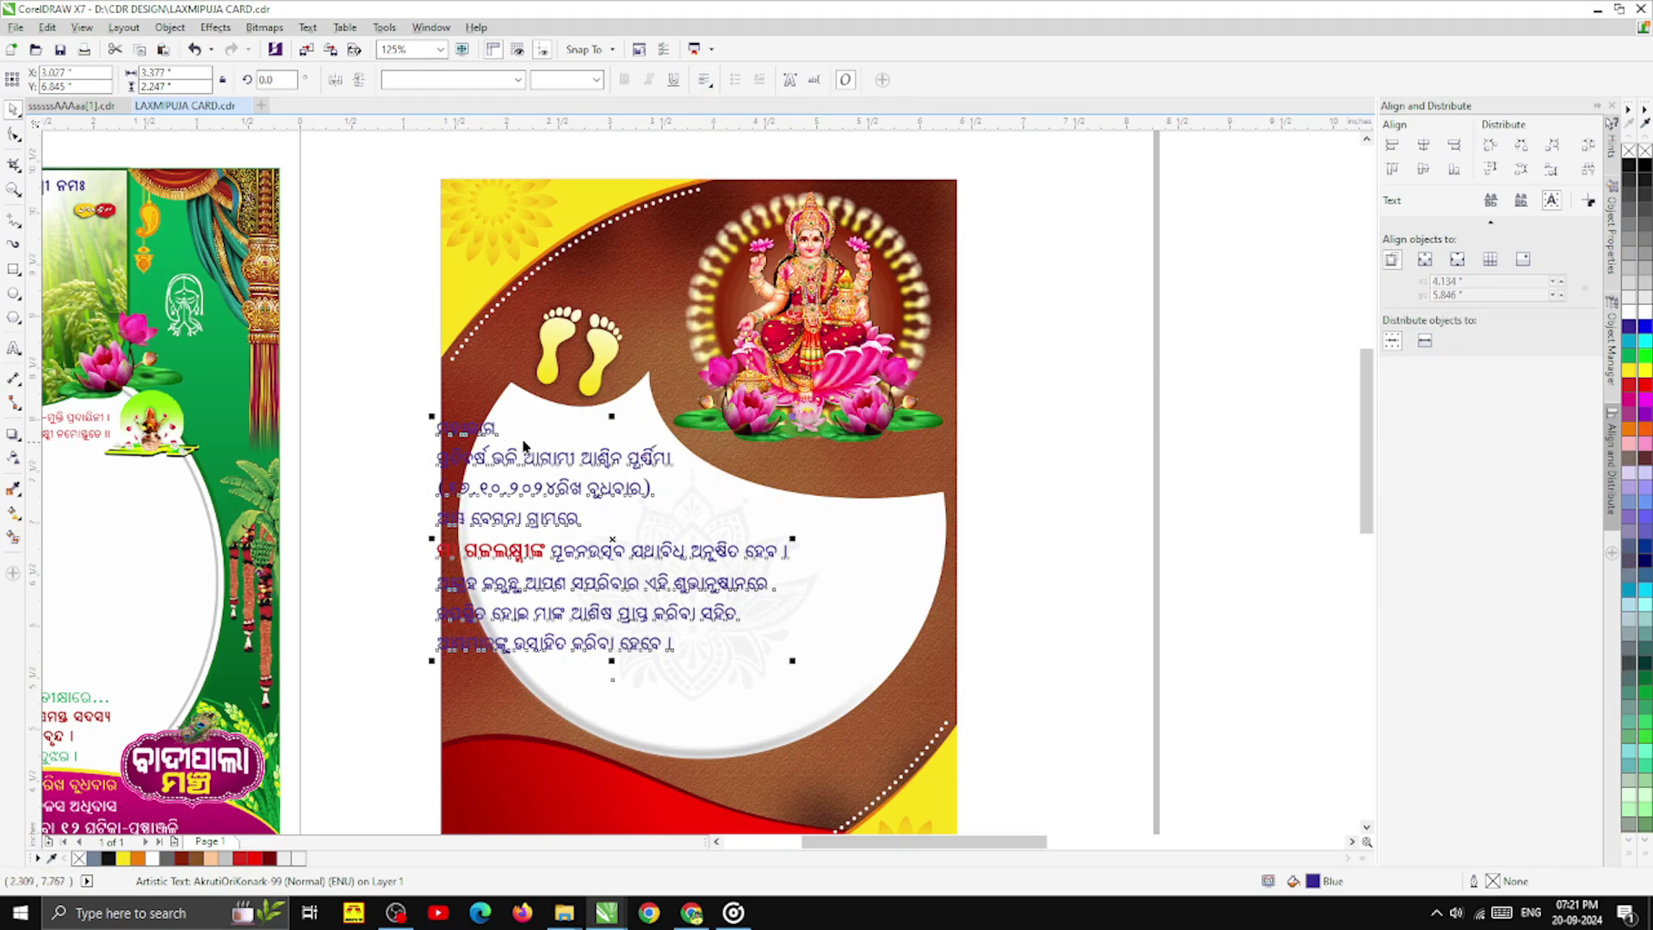
pyautogui.moveTo(499, 430); pyautogui.dragTo(585, 433)
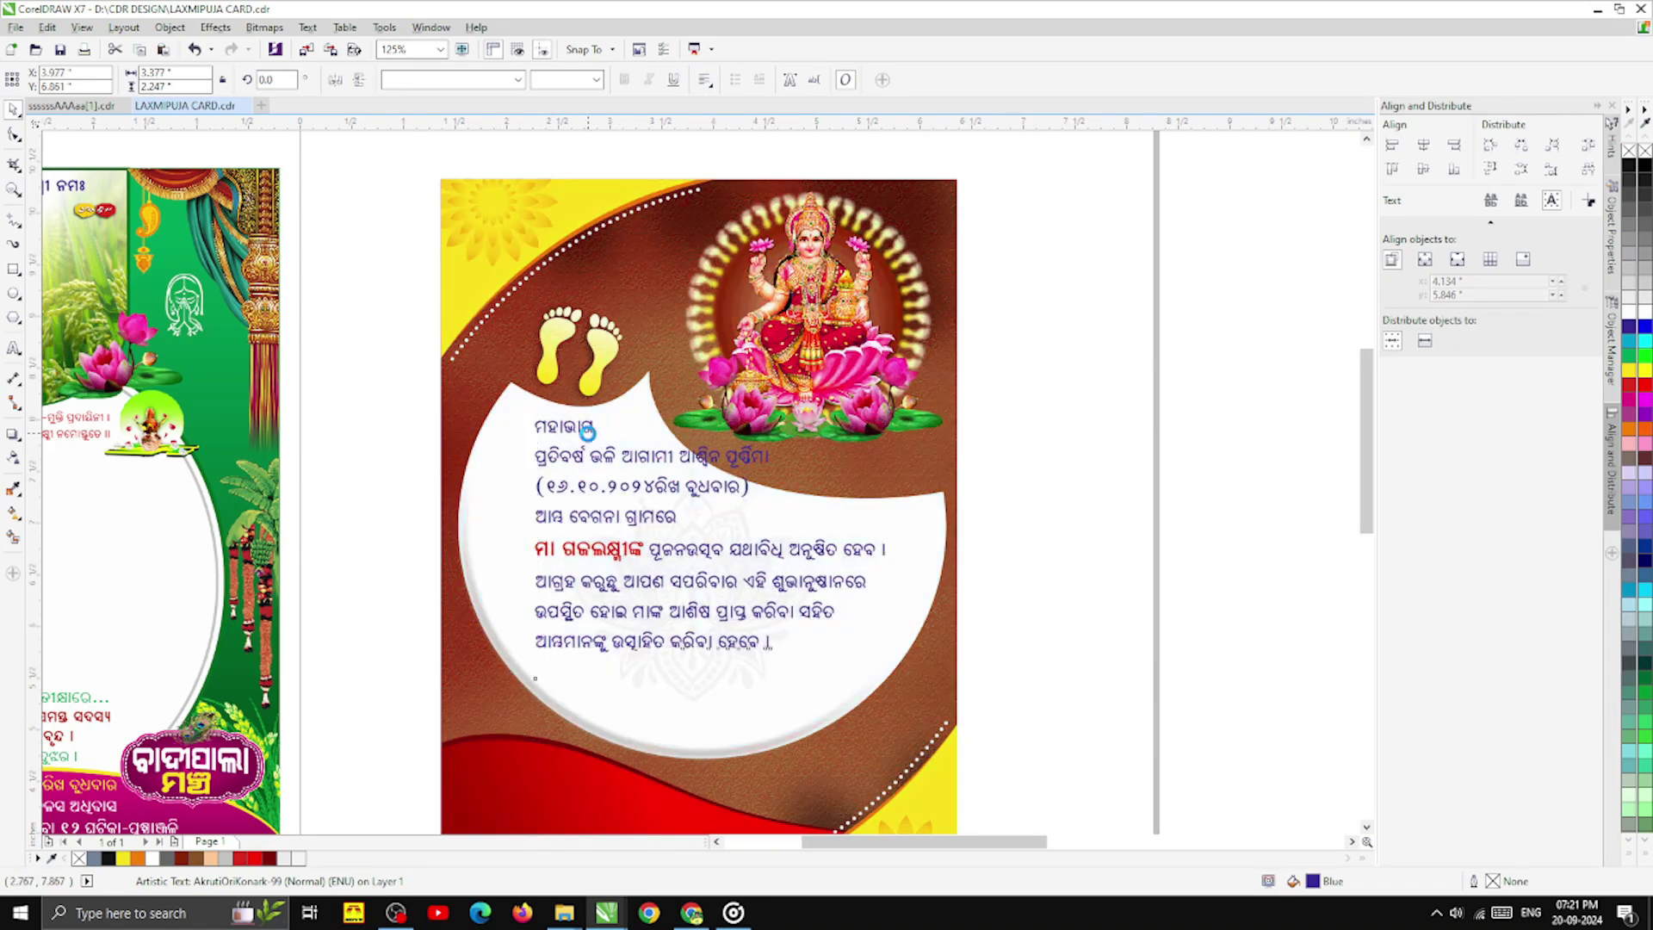
pyautogui.scroll(2, 589, 434)
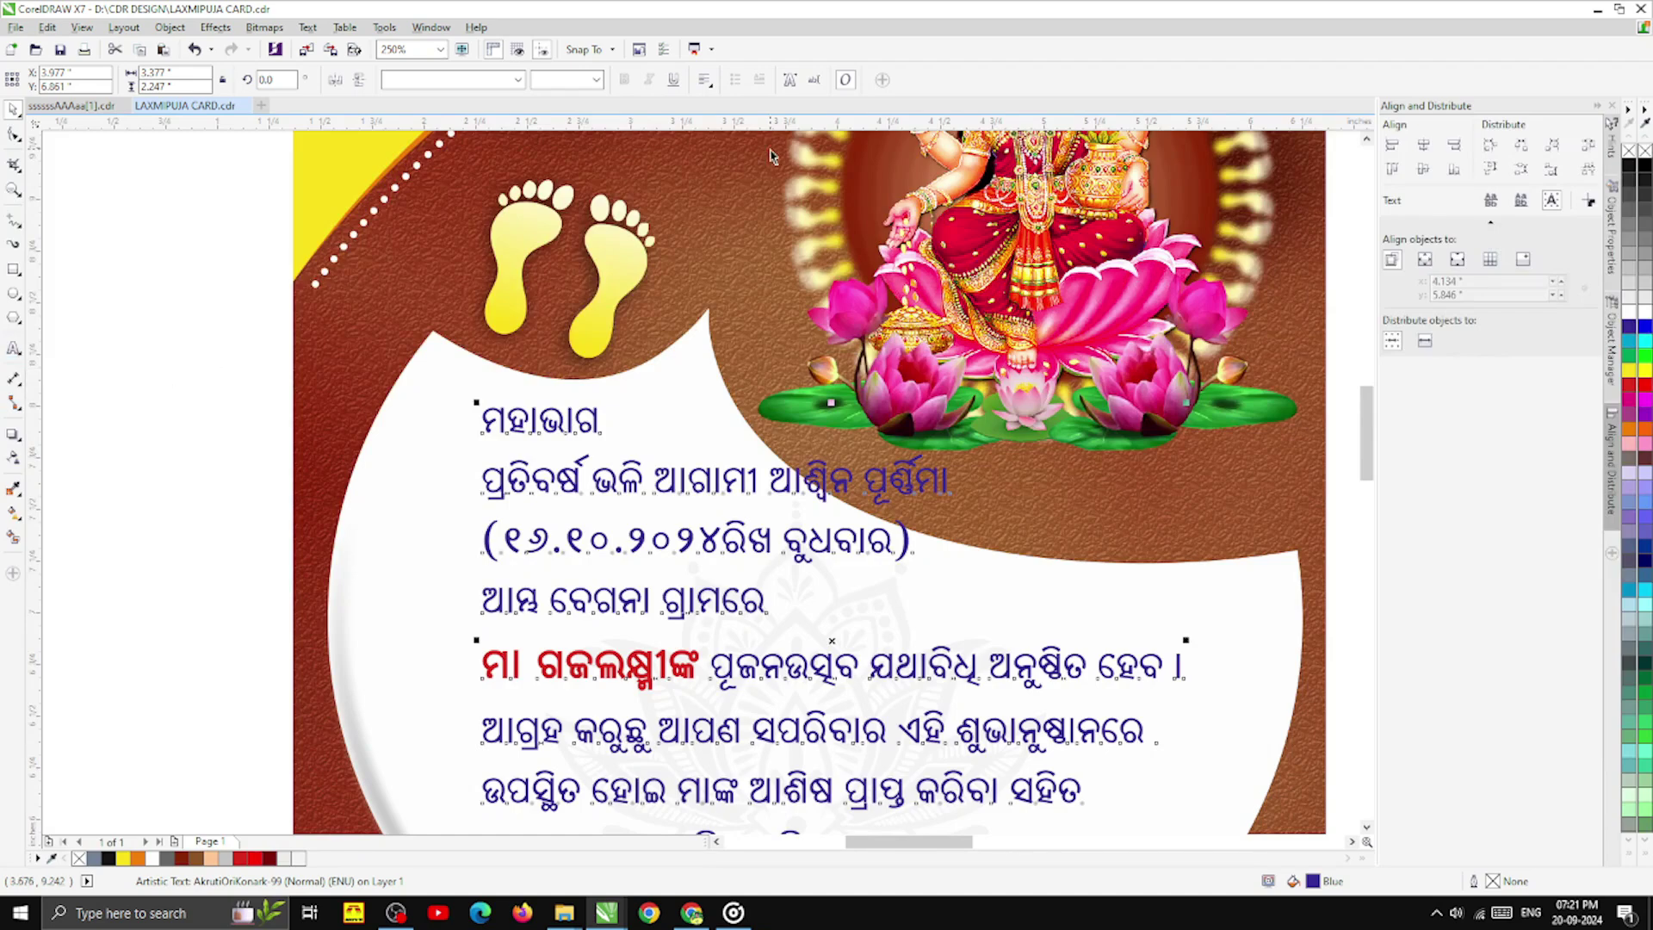
pyautogui.click(708, 80)
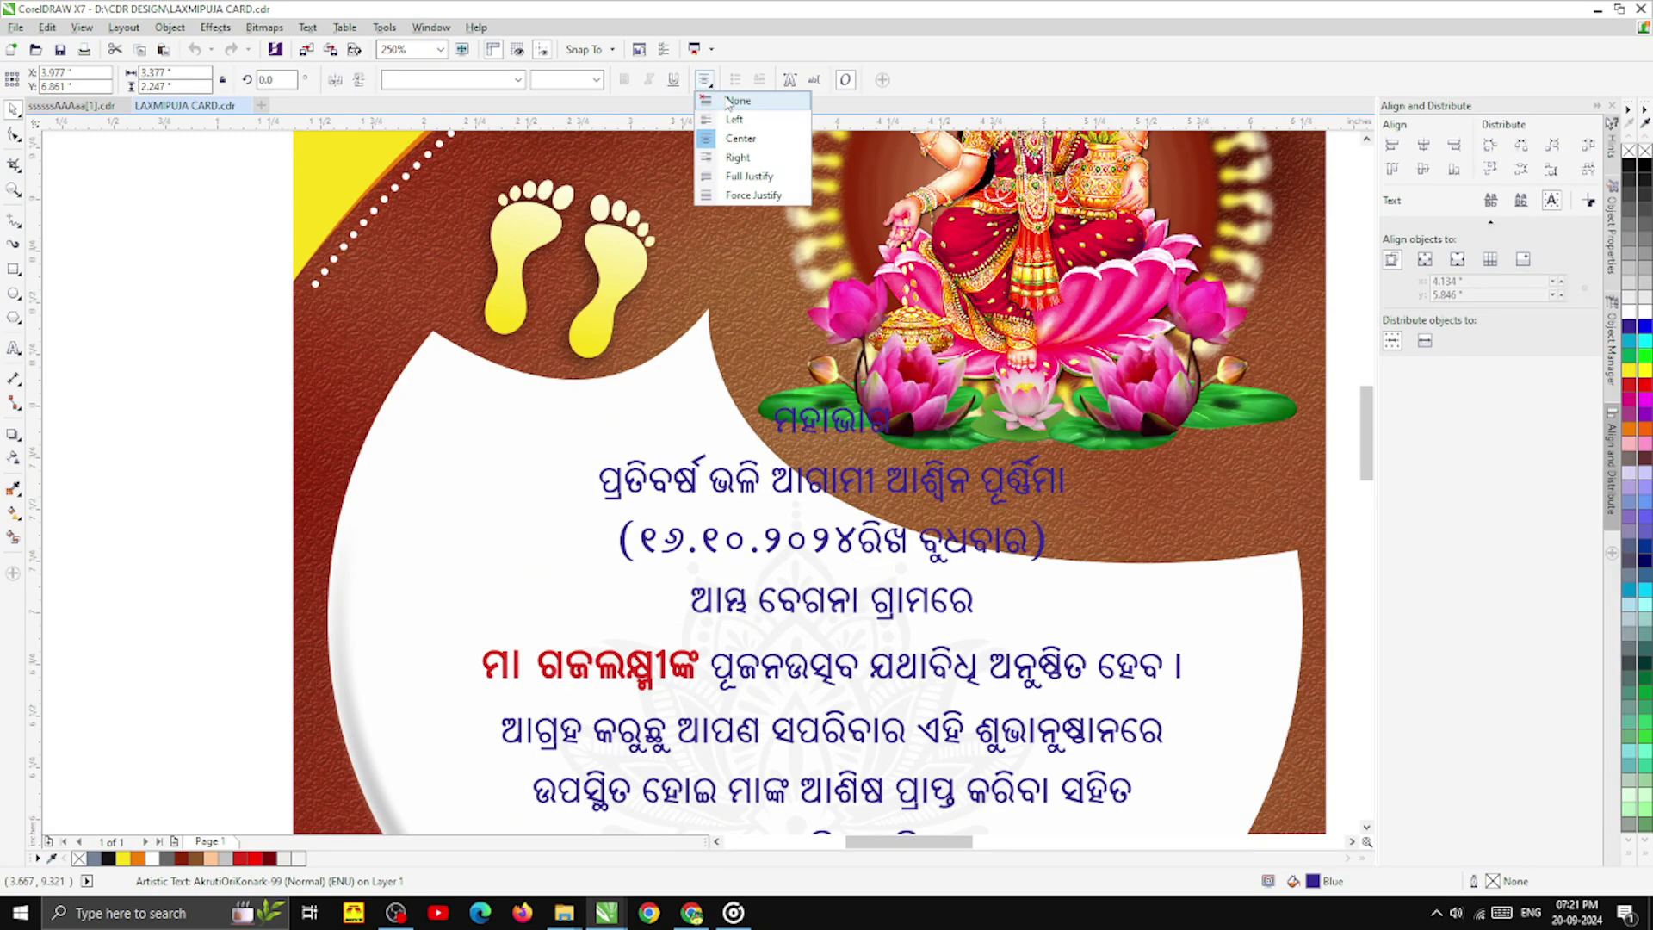
pyautogui.click(723, 101)
pyautogui.moveTo(687, 484); pyautogui.dragTo(610, 492)
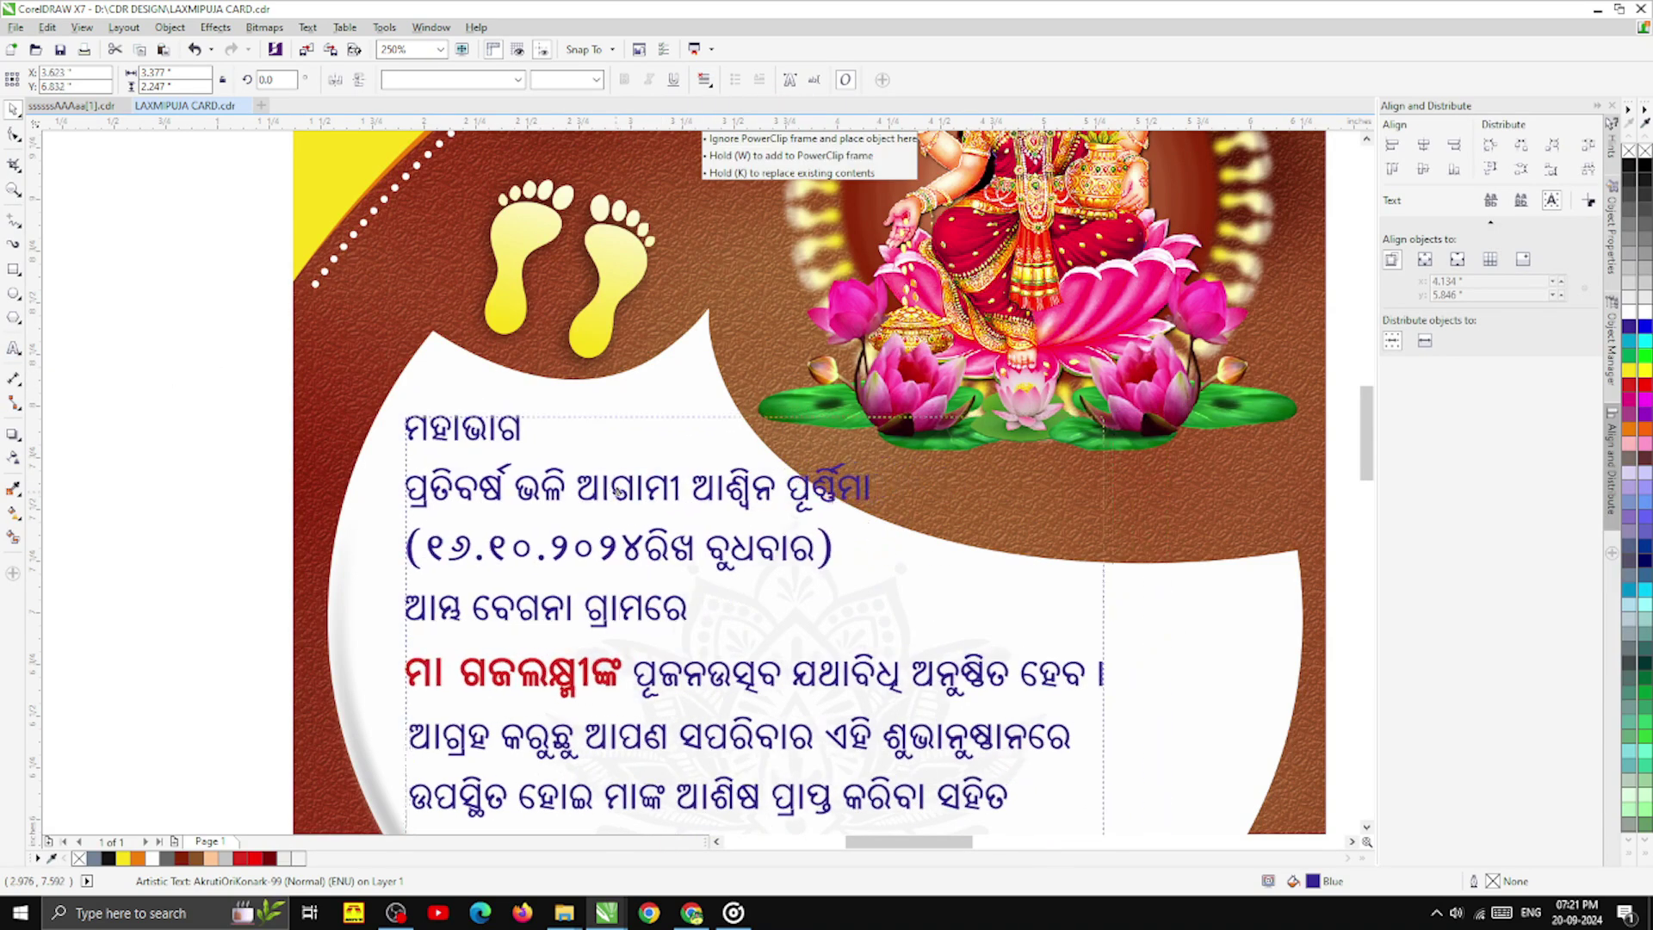
# - Indent the heading line ମହାଭାଗ with leading spaces and move the text block lower in the white shape
pyautogui.click(13, 348)
pyautogui.click(408, 430)
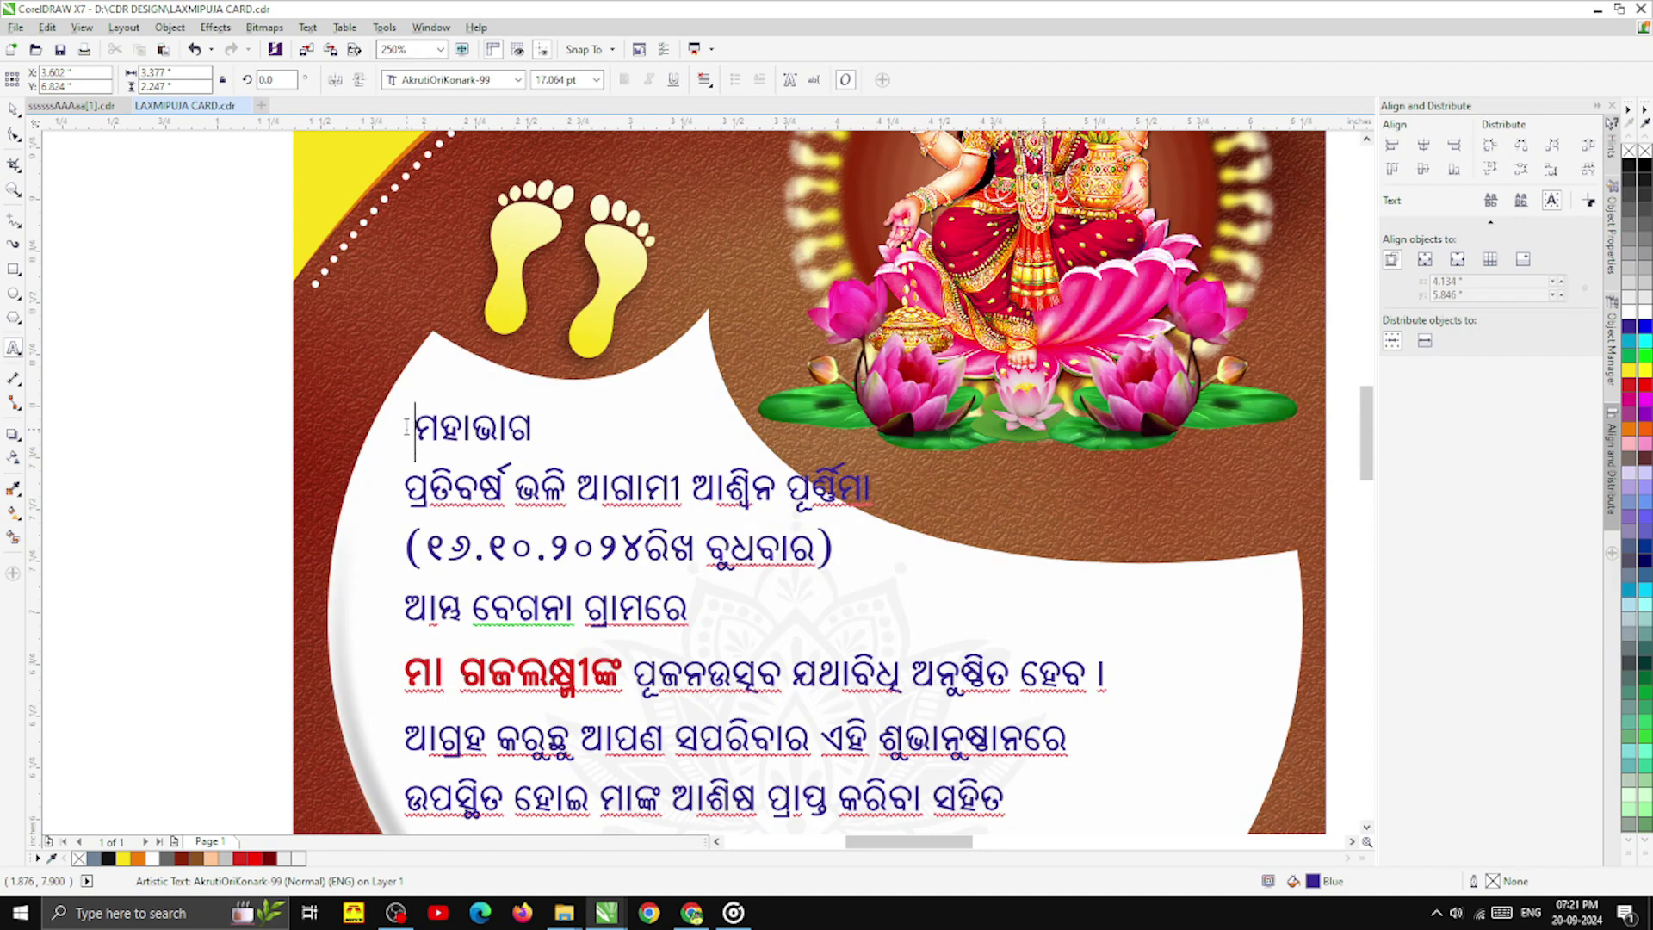
pyautogui.click(13, 109)
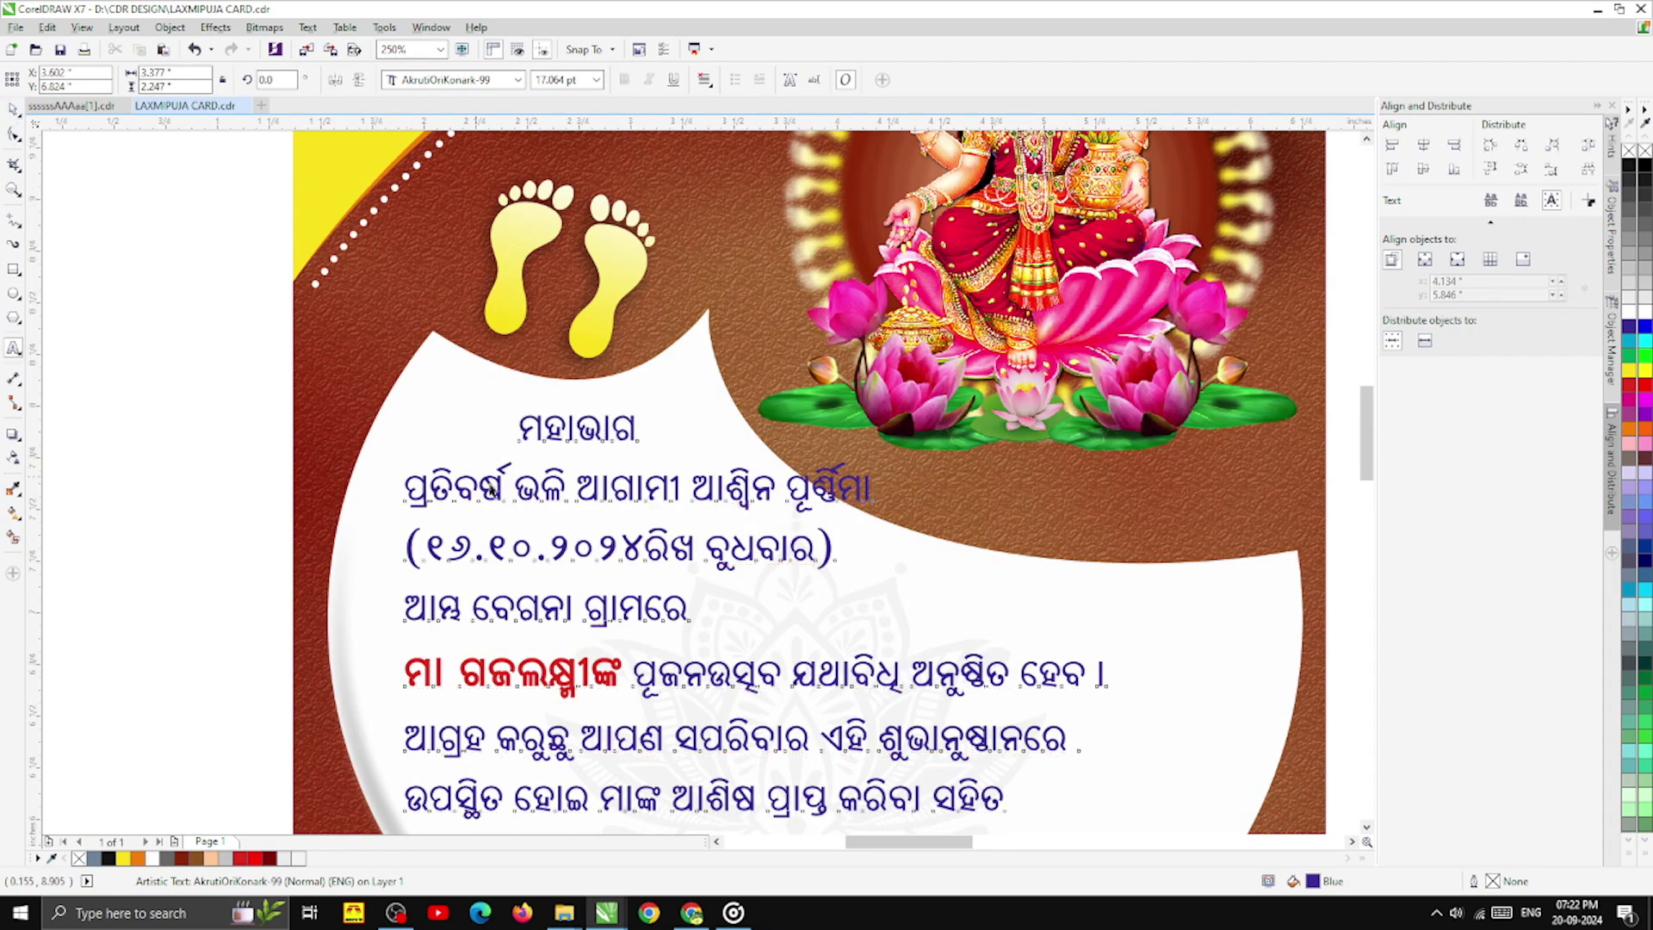
pyautogui.moveTo(525, 488); pyautogui.dragTo(506, 550)
pyautogui.scroll(-1, 521, 462)
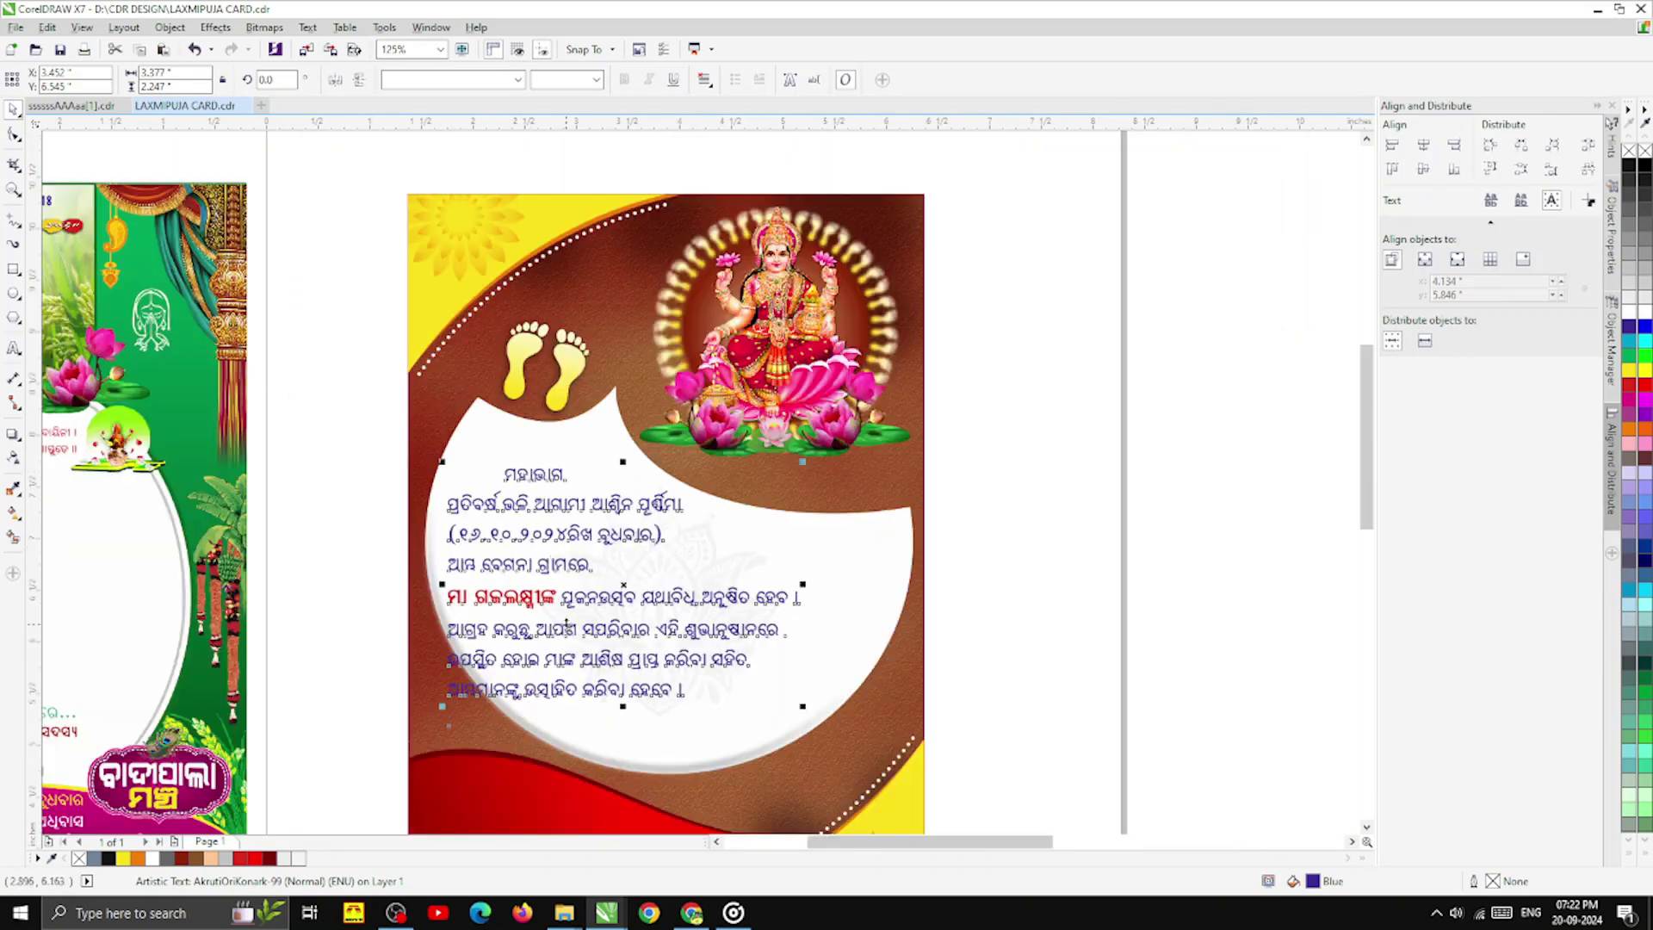
# - Indent the red ମା ଗଜଲକ୍ଷ୍ମୀଙ୍କ line and the line below it with leading spaces
pyautogui.scroll(1, 564, 619)
pyautogui.scroll(-1, 500, 413)
pyautogui.scroll(1, 501, 456)
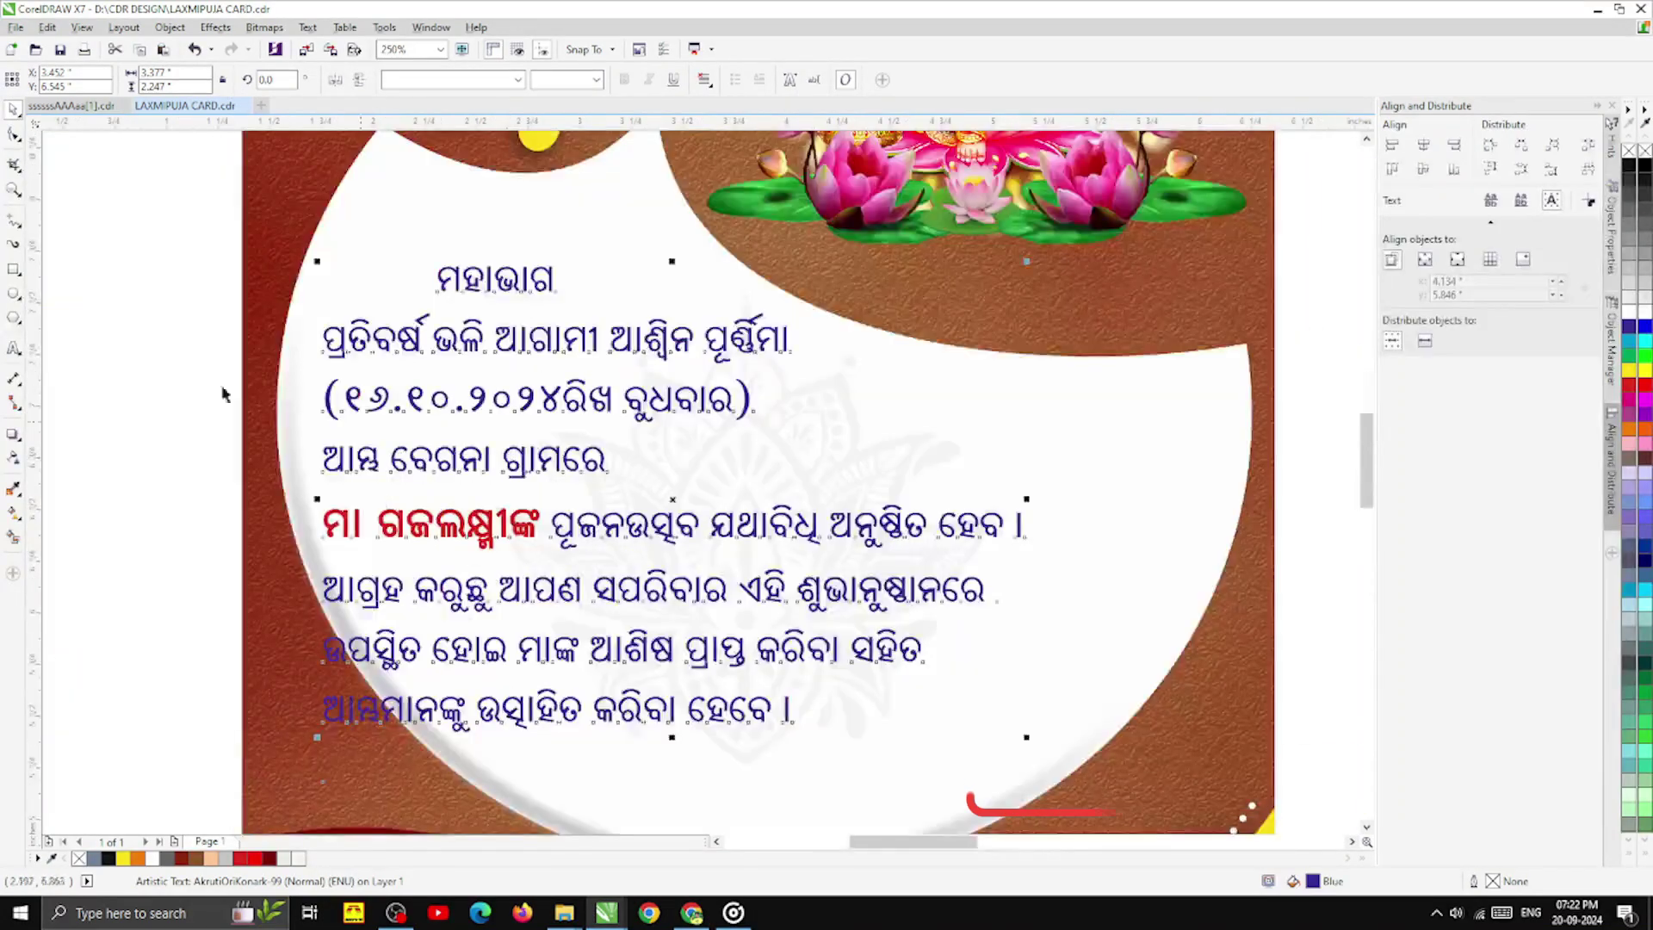
pyautogui.click(13, 347)
pyautogui.click(324, 526)
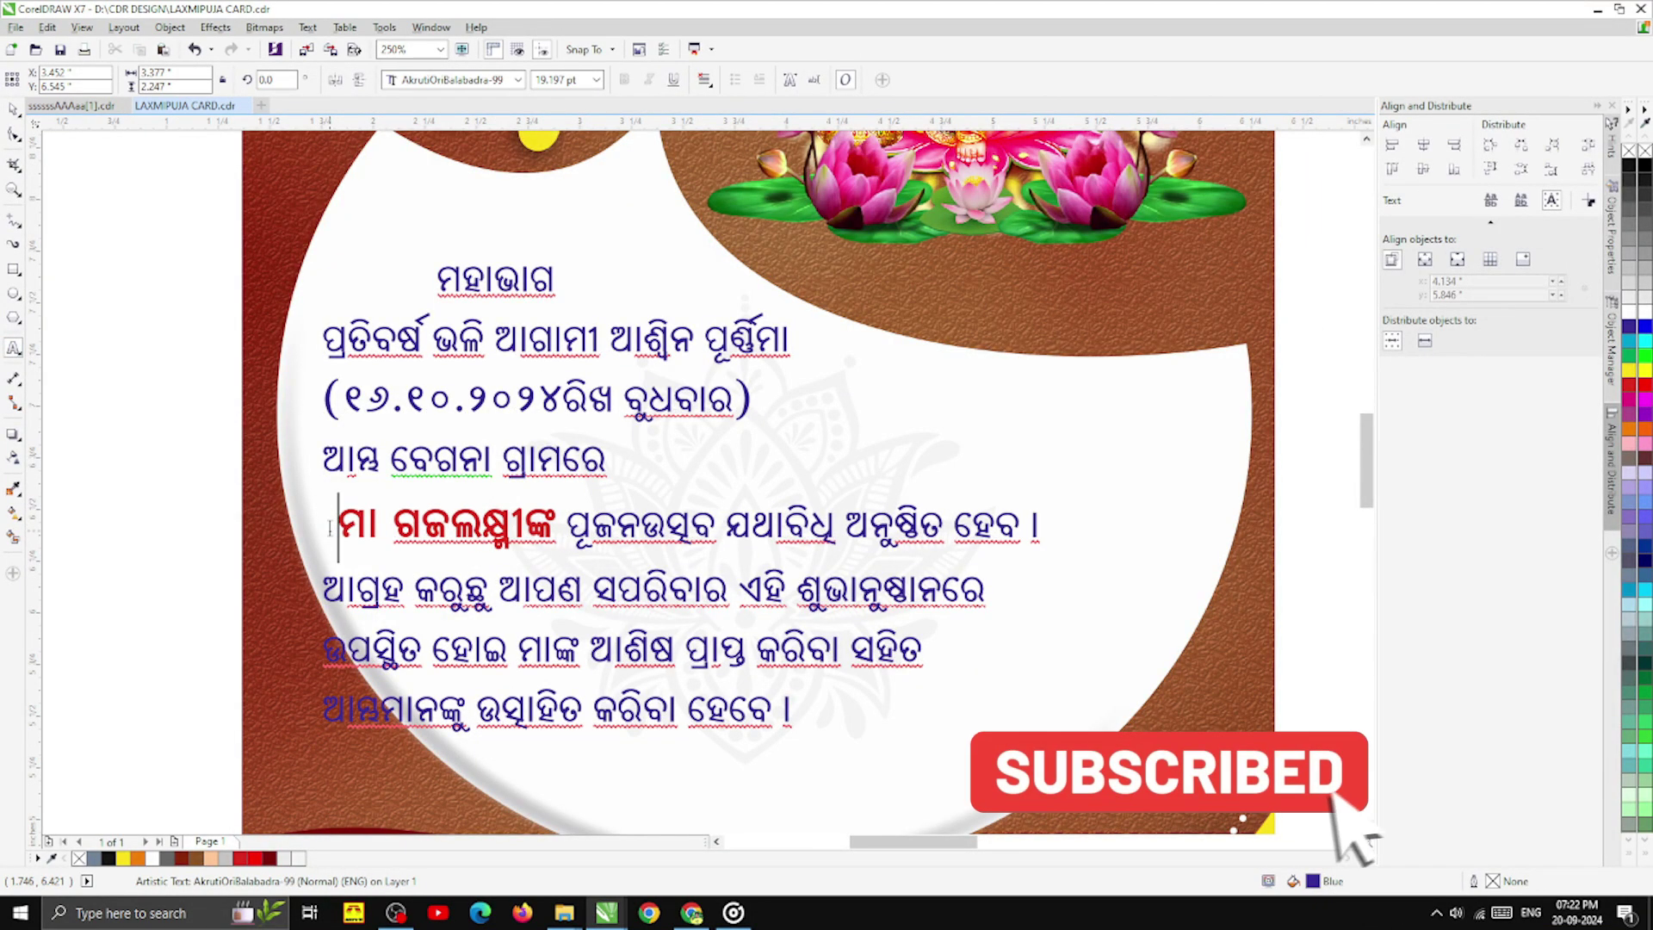
pyautogui.click(326, 586)
pyautogui.write('ଦ୍ଭ')
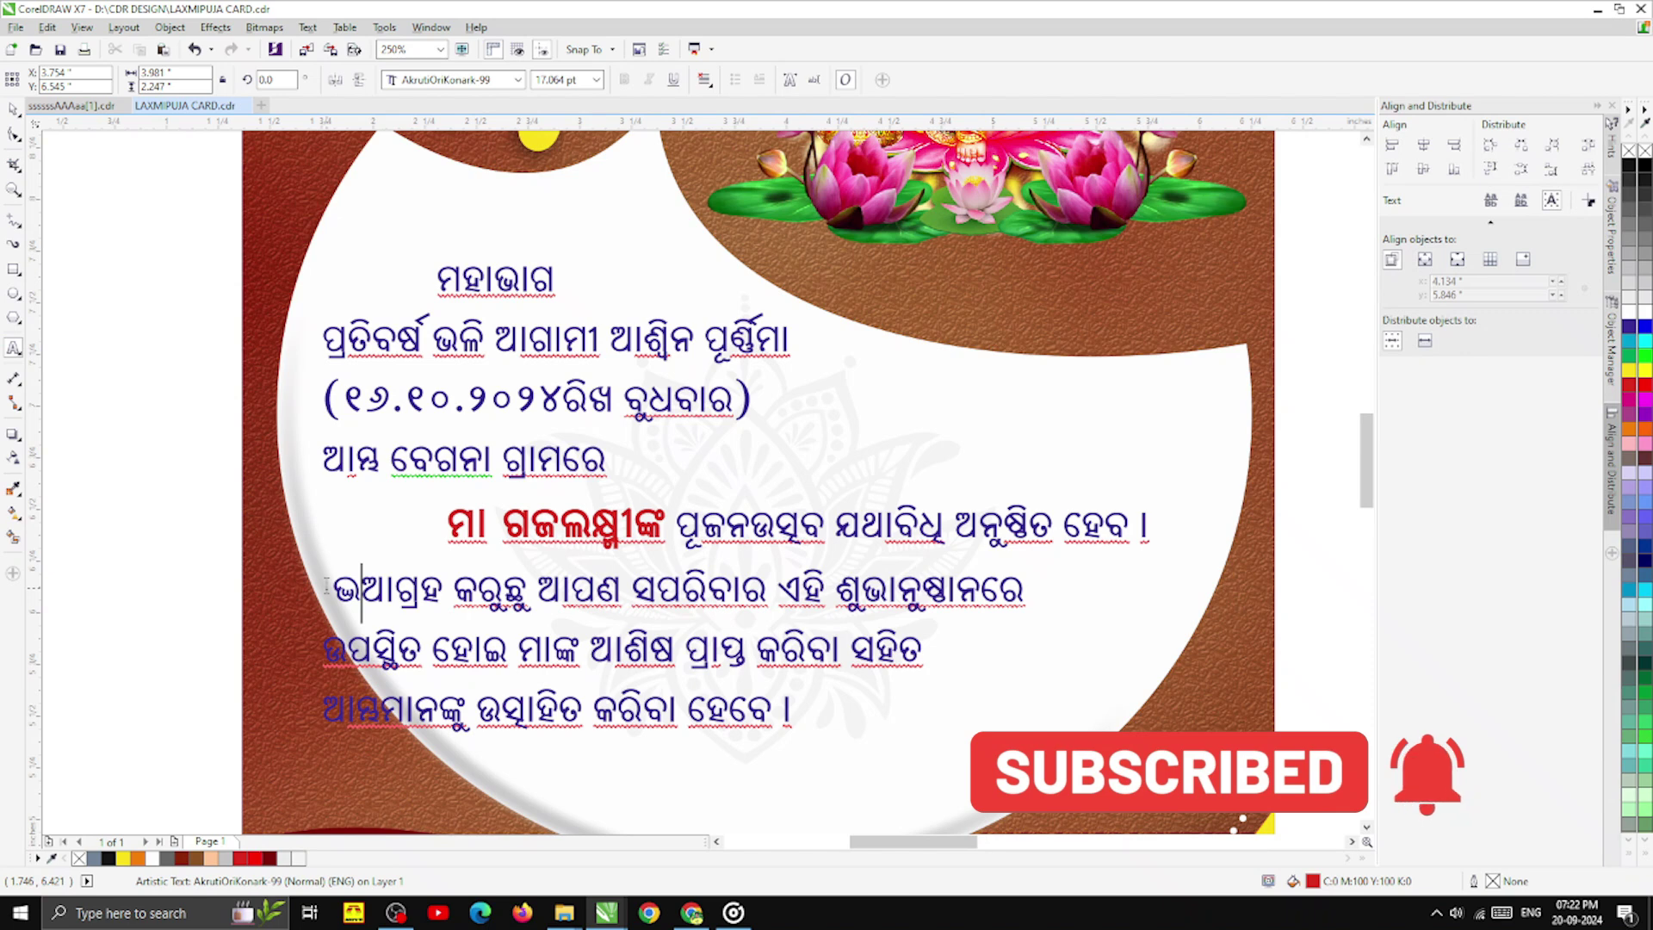
pyautogui.press('BackSpace')
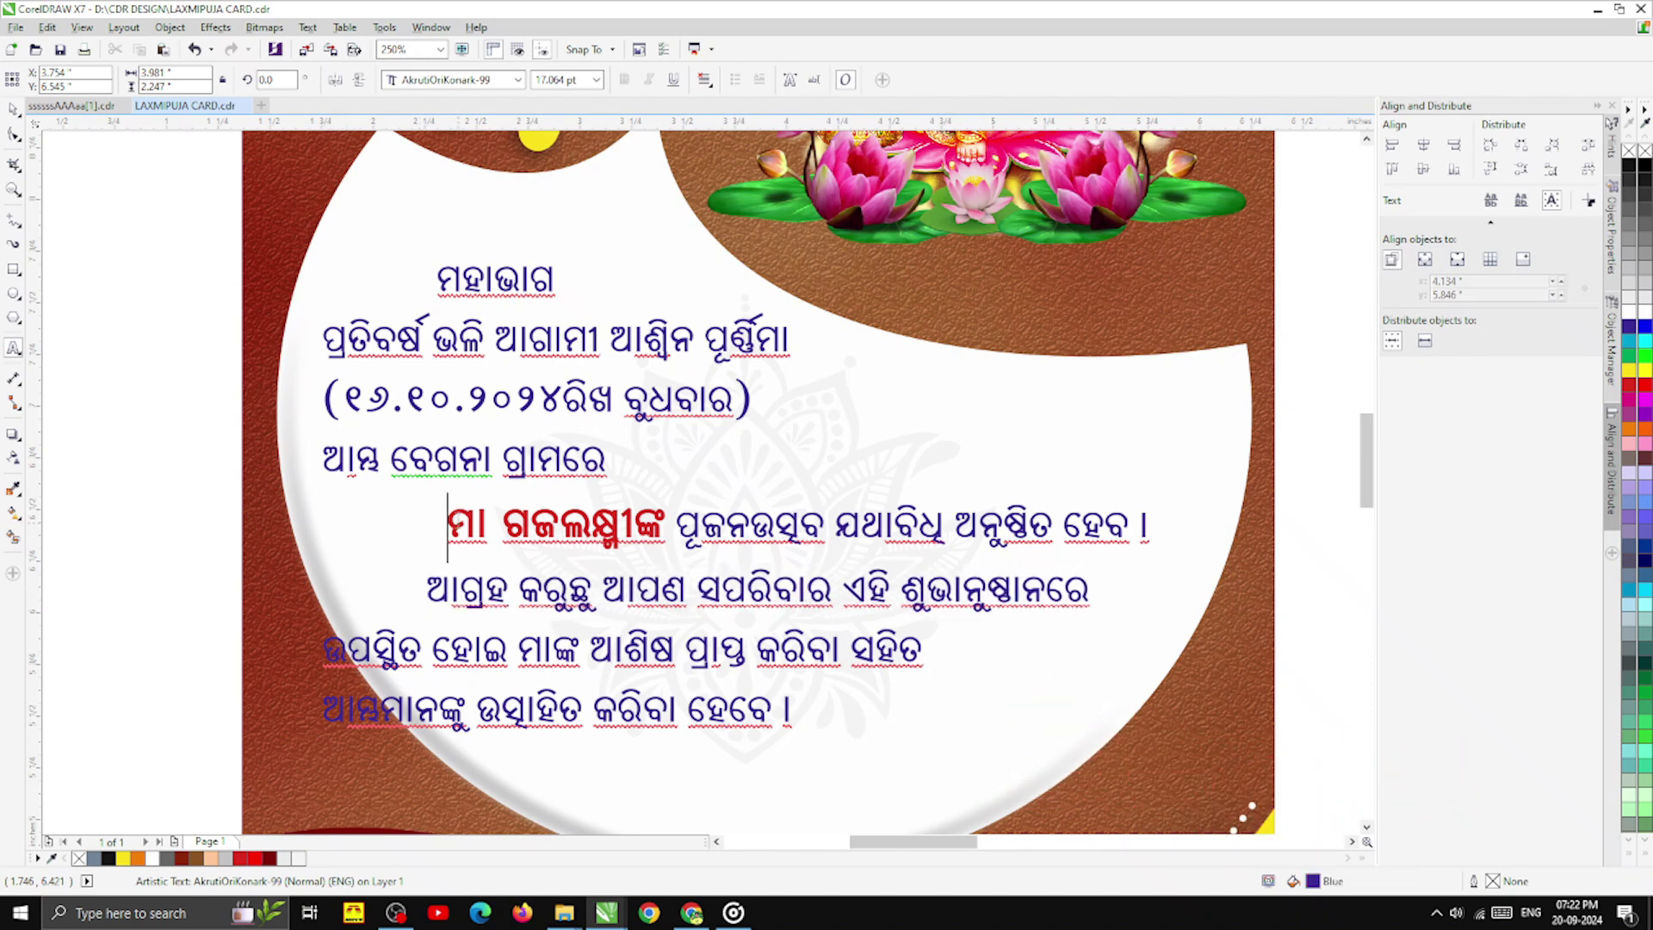
# - Reduce the leading indents of the red ମା ଗଜଲକ୍ଷ୍ମୀଙ୍କ line and the line below it to follow the shape's curved edge
pyautogui.press('BackSpace')
pyautogui.press('BackSpace')
pyautogui.press('BackSpace')
pyautogui.press('BackSpace')
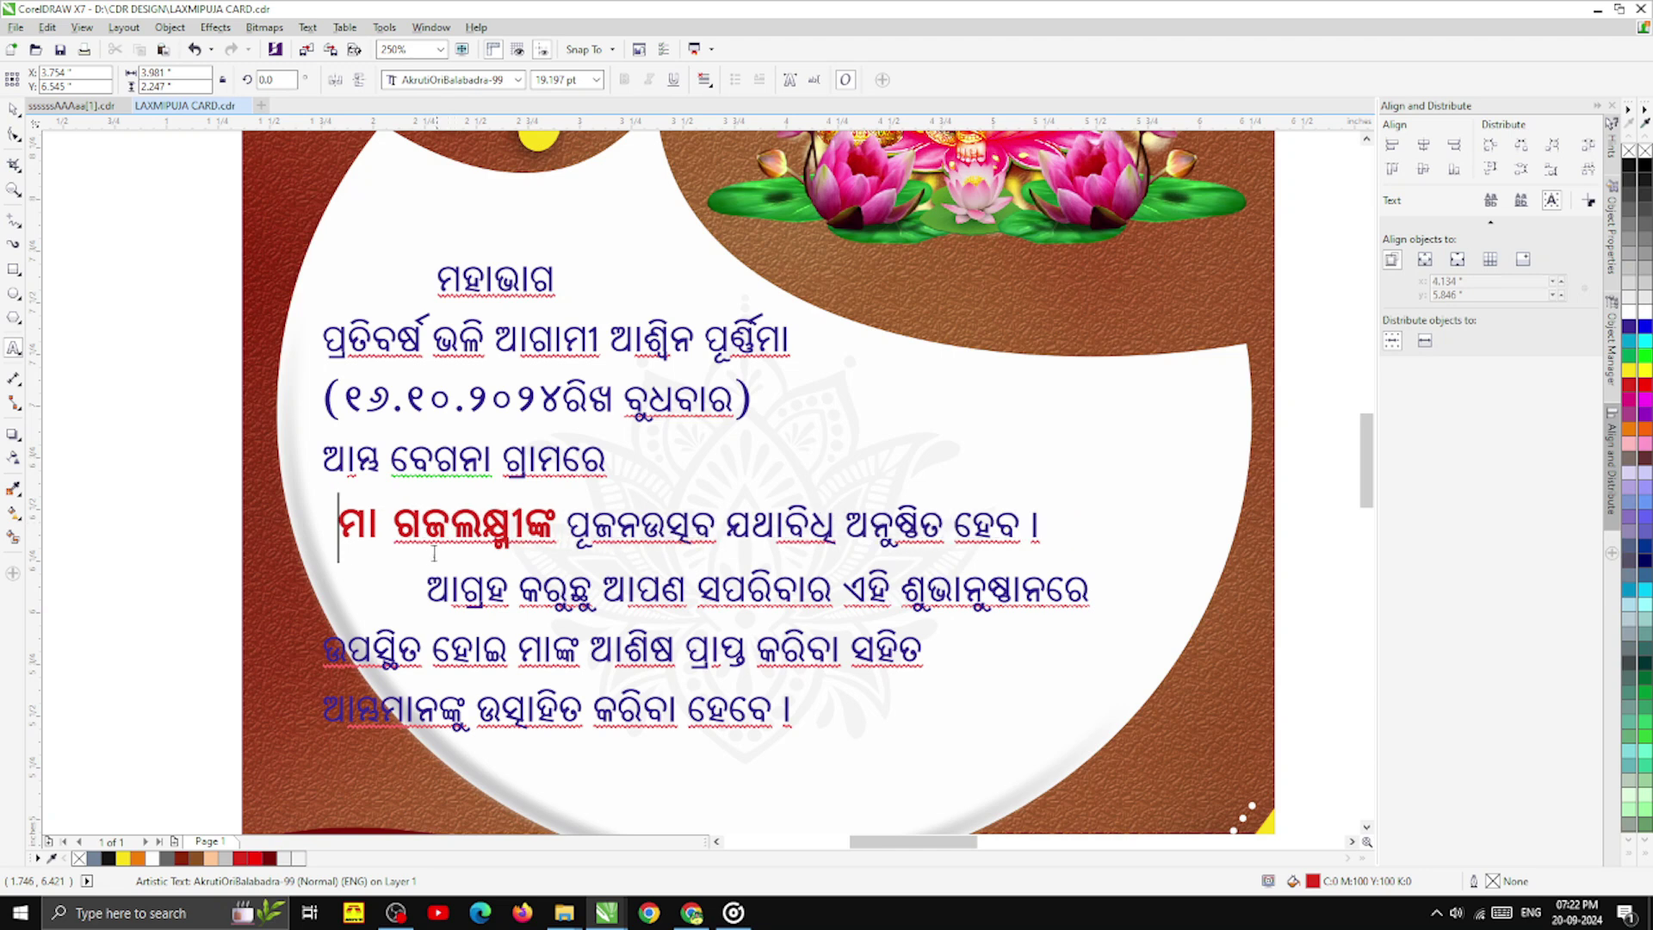
pyautogui.press('BackSpace')
pyautogui.press('BackSpace')
pyautogui.press('BackSpace')
pyautogui.press('BackSpace')
pyautogui.press('BackSpace')
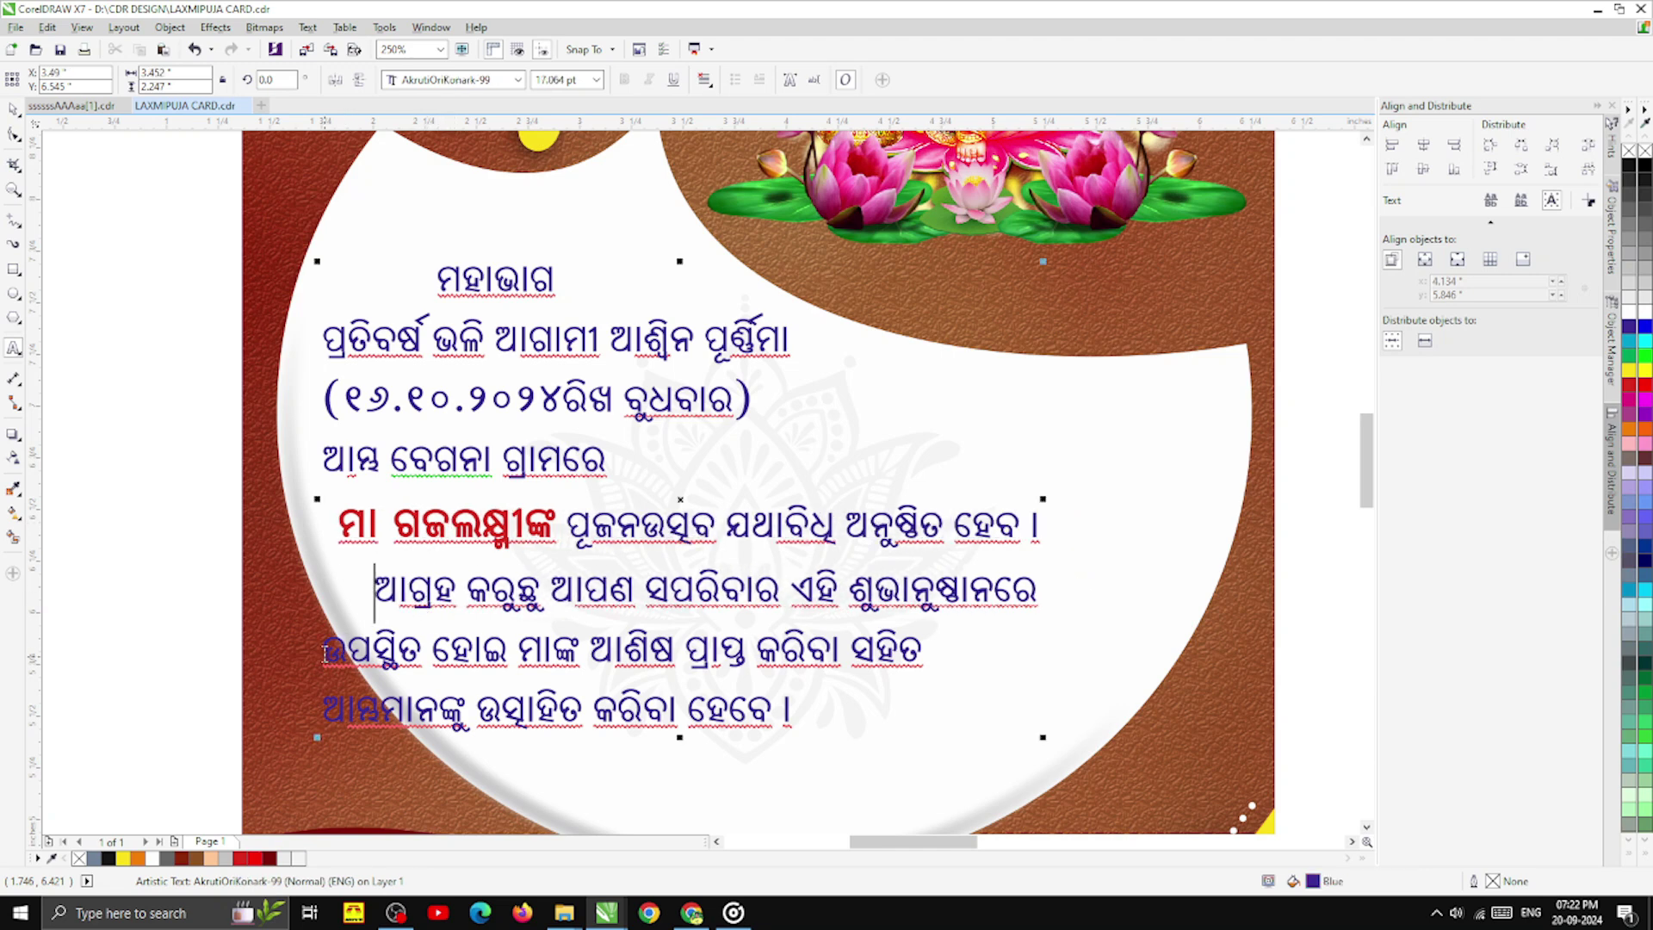
# - Indent the last two lines of the invitation text with progressively more leading spaces to follow the curve, and finish text editing
pyautogui.click(324, 654)
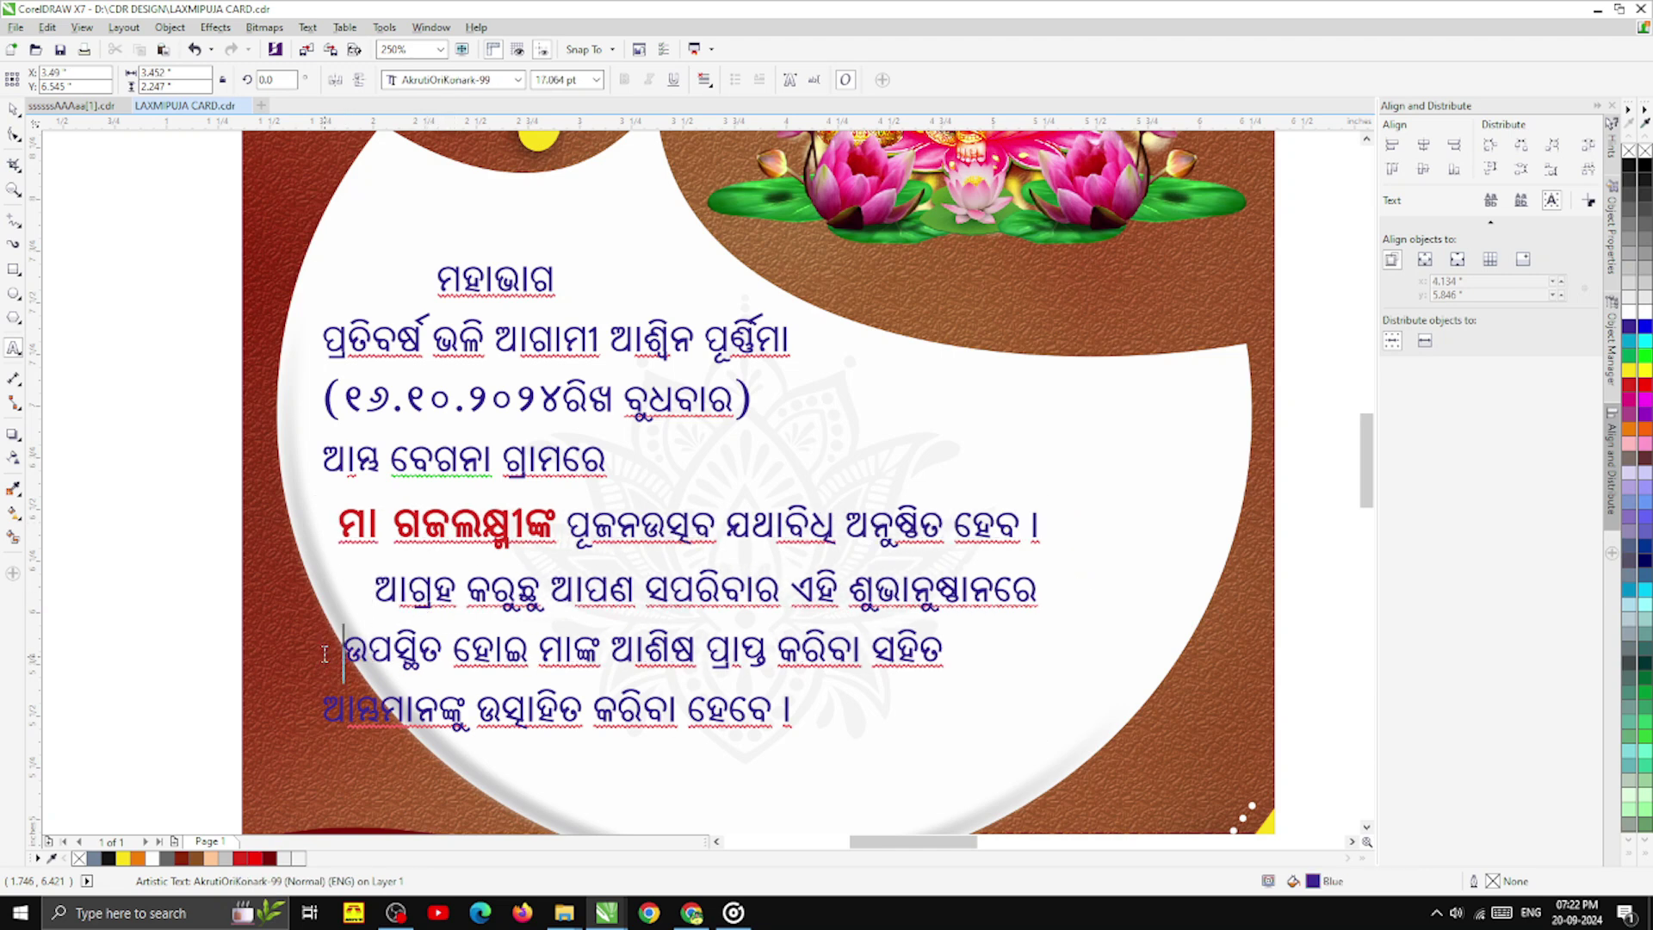
pyautogui.click(331, 708)
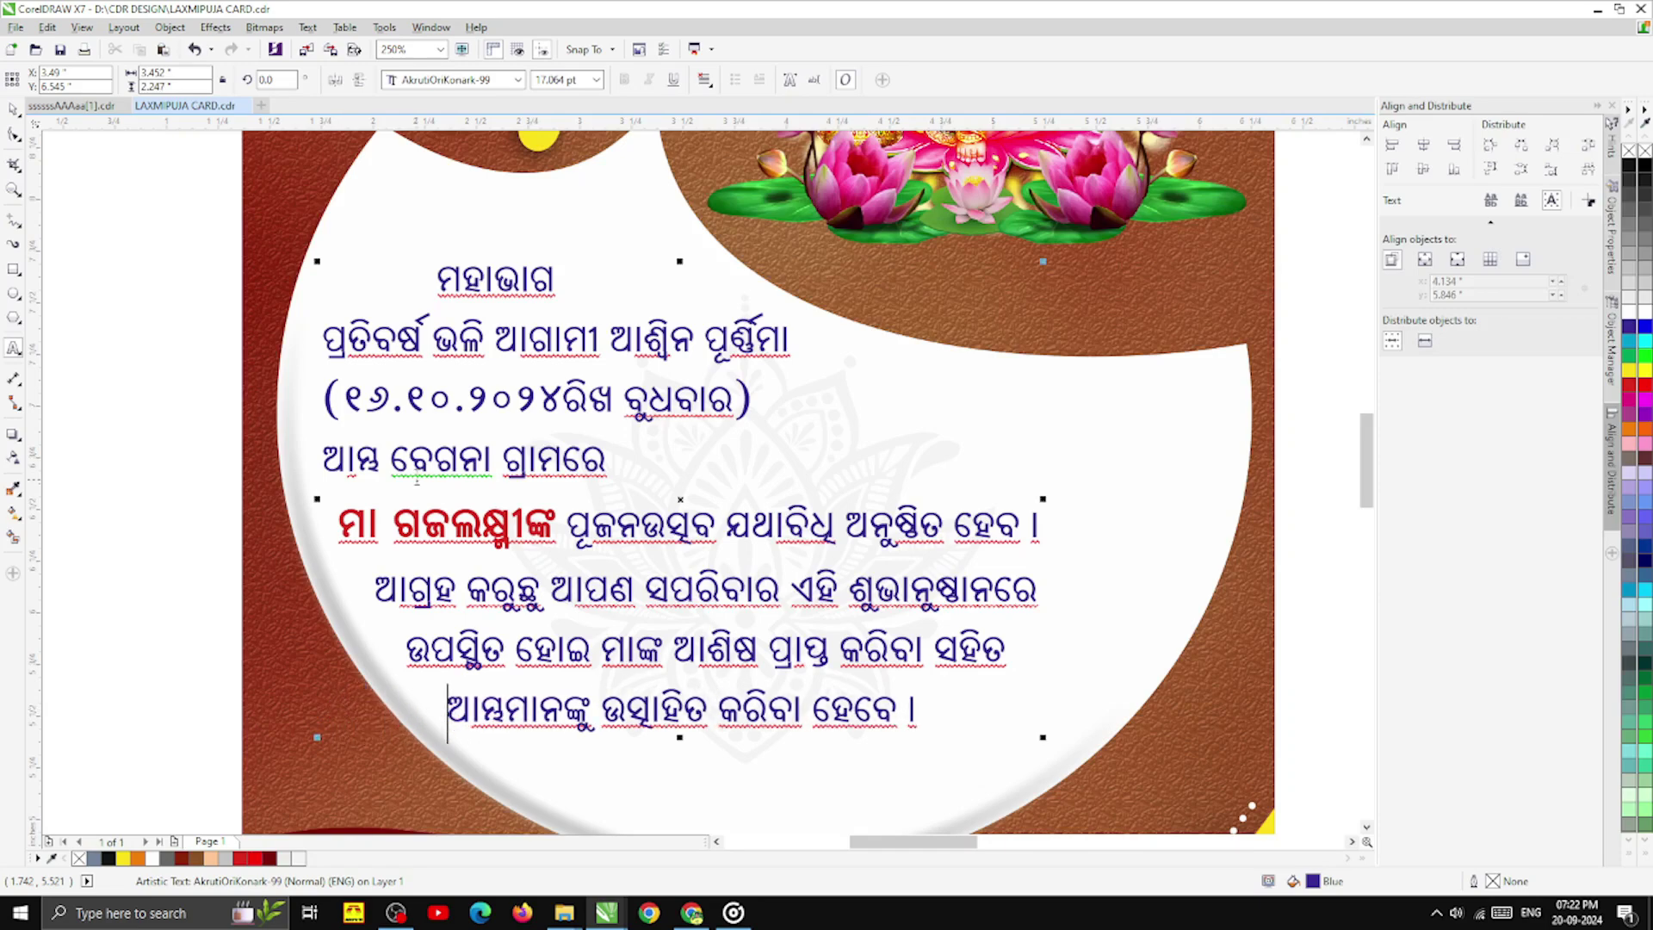
pyautogui.press('F3')
pyautogui.click(13, 109)
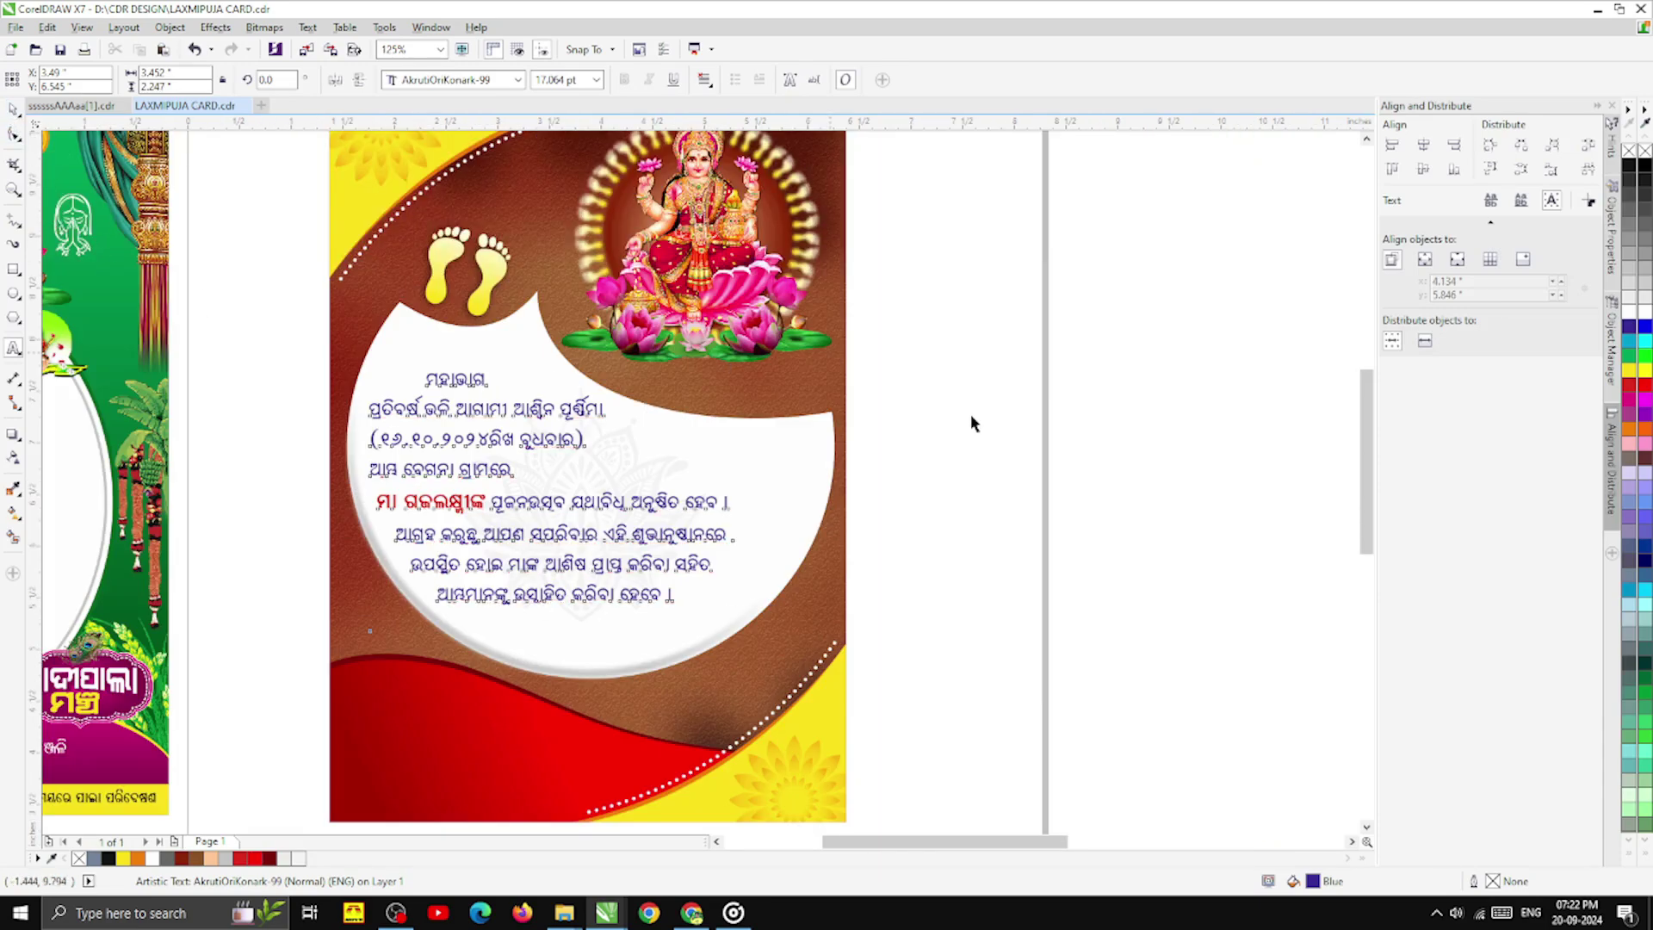
pyautogui.click(969, 415)
# - Move the two-line red verse from the green card to above the heading ମହାଭାଗ in the white shape
pyautogui.scroll(-1, 579, 377)
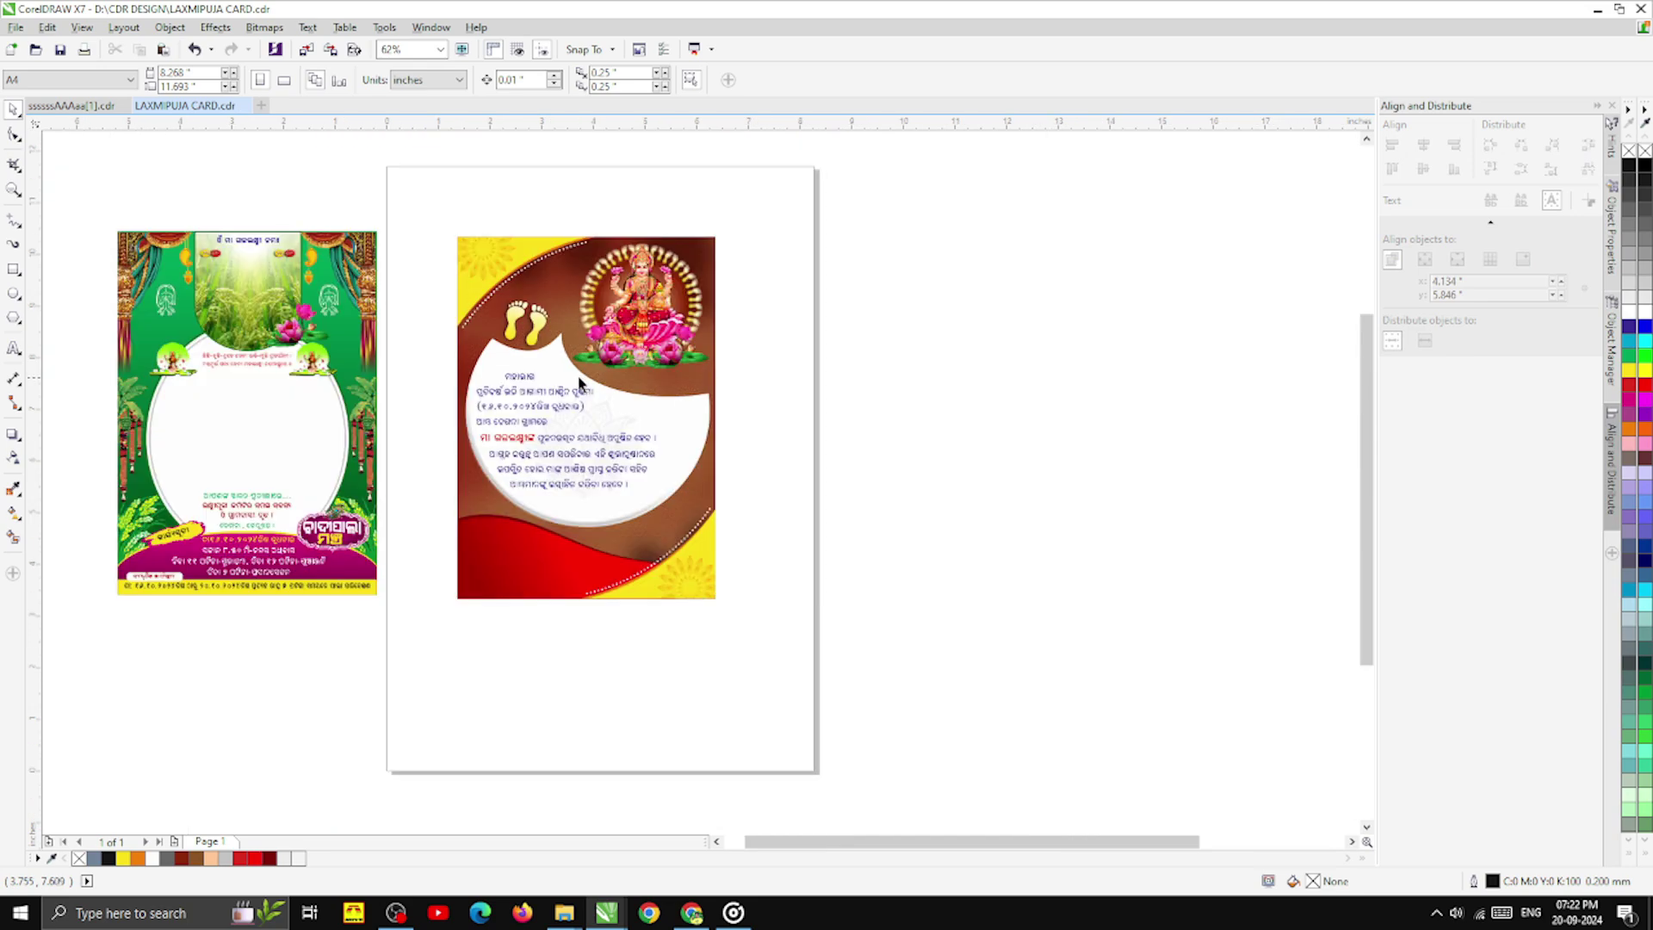
pyautogui.scroll(1, 572, 370)
pyautogui.scroll(-1, 568, 370)
pyautogui.scroll(2, 332, 372)
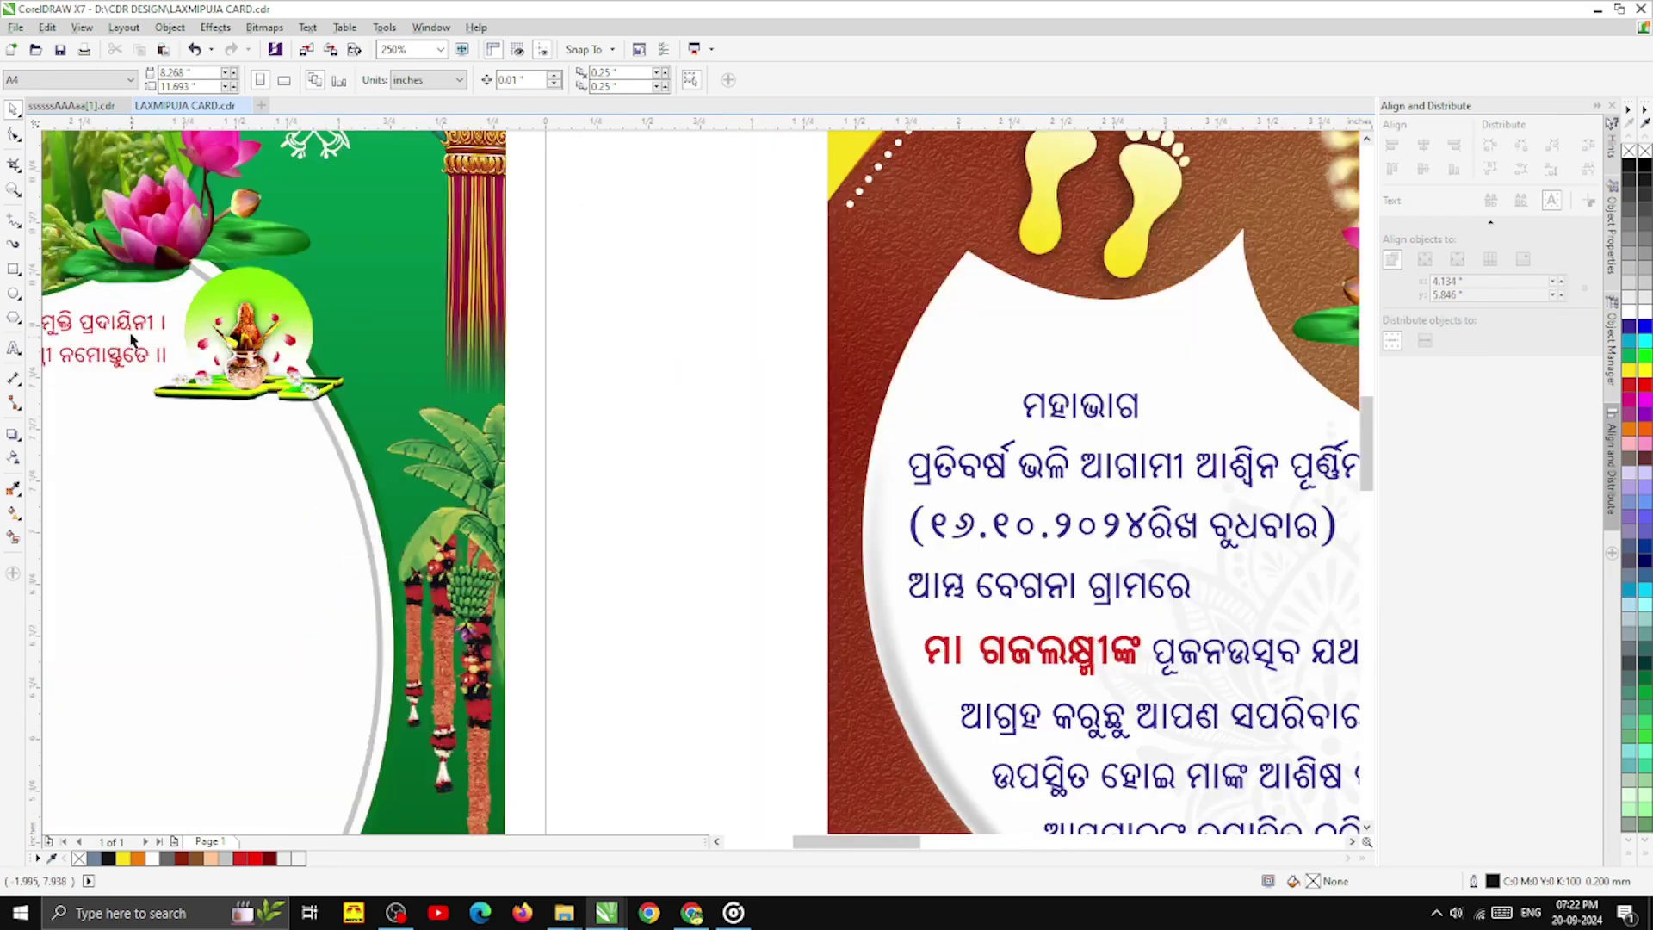
pyautogui.click(128, 323)
pyautogui.moveTo(127, 324); pyautogui.dragTo(1288, 337)
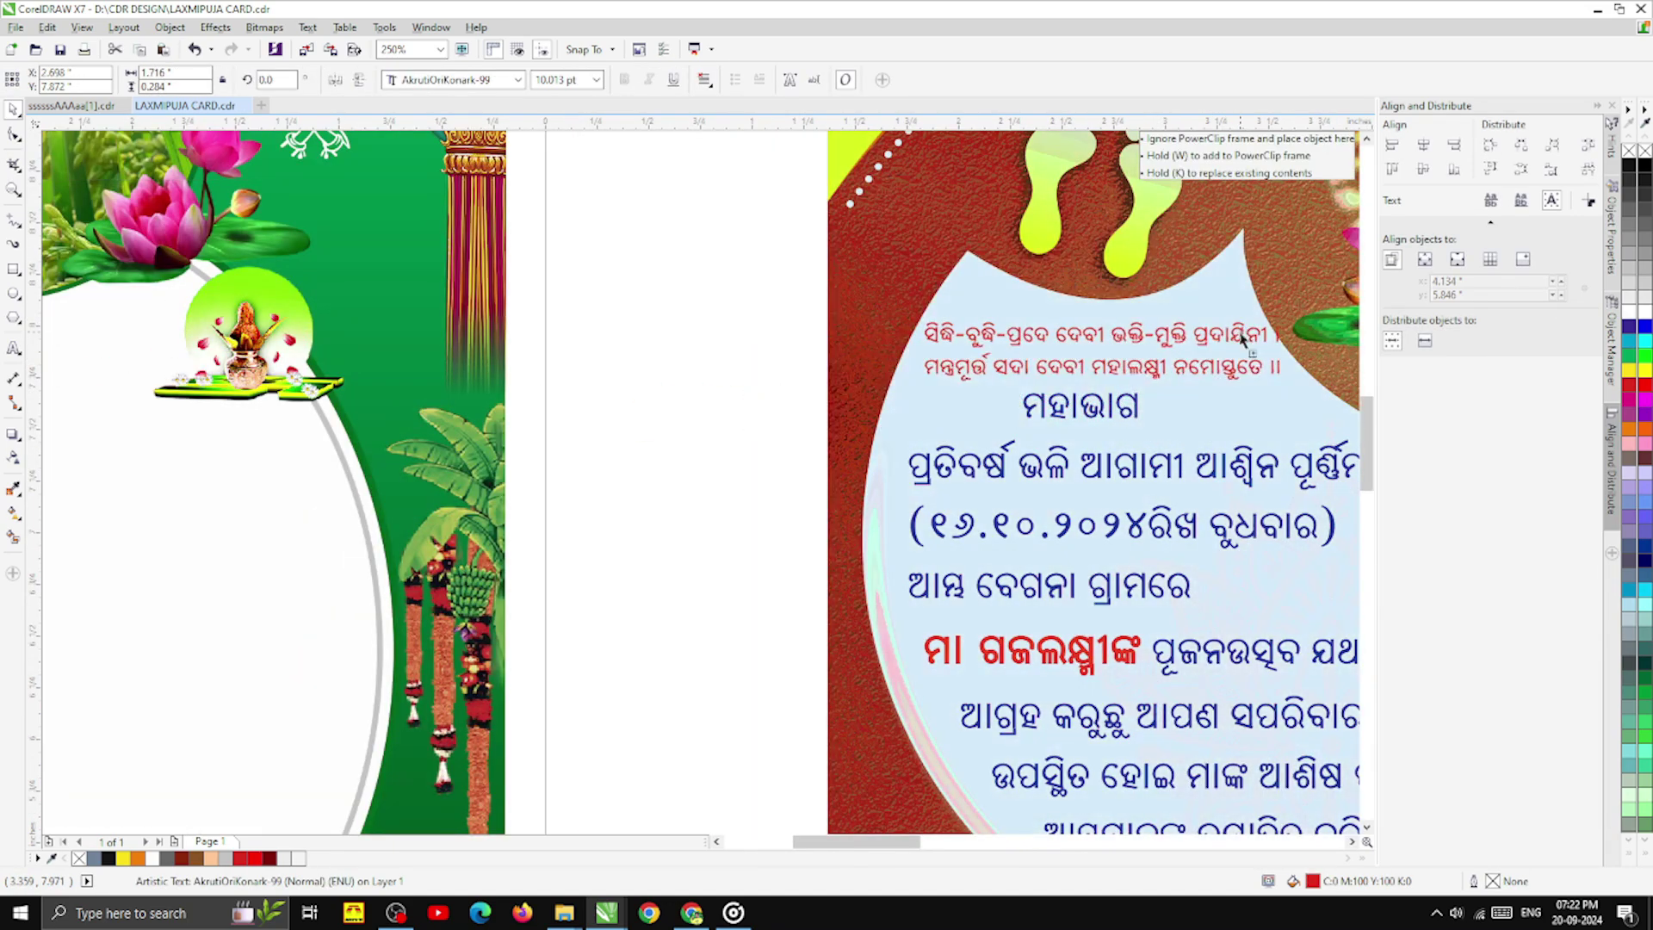
# - Shrink the two-line red verse, position it centrally above the heading ମହାଭାଗ, and recolour it dark red R125 G9 B9
pyautogui.scroll(-2, 752, 328)
pyautogui.scroll(1, 984, 330)
pyautogui.scroll(1, 984, 329)
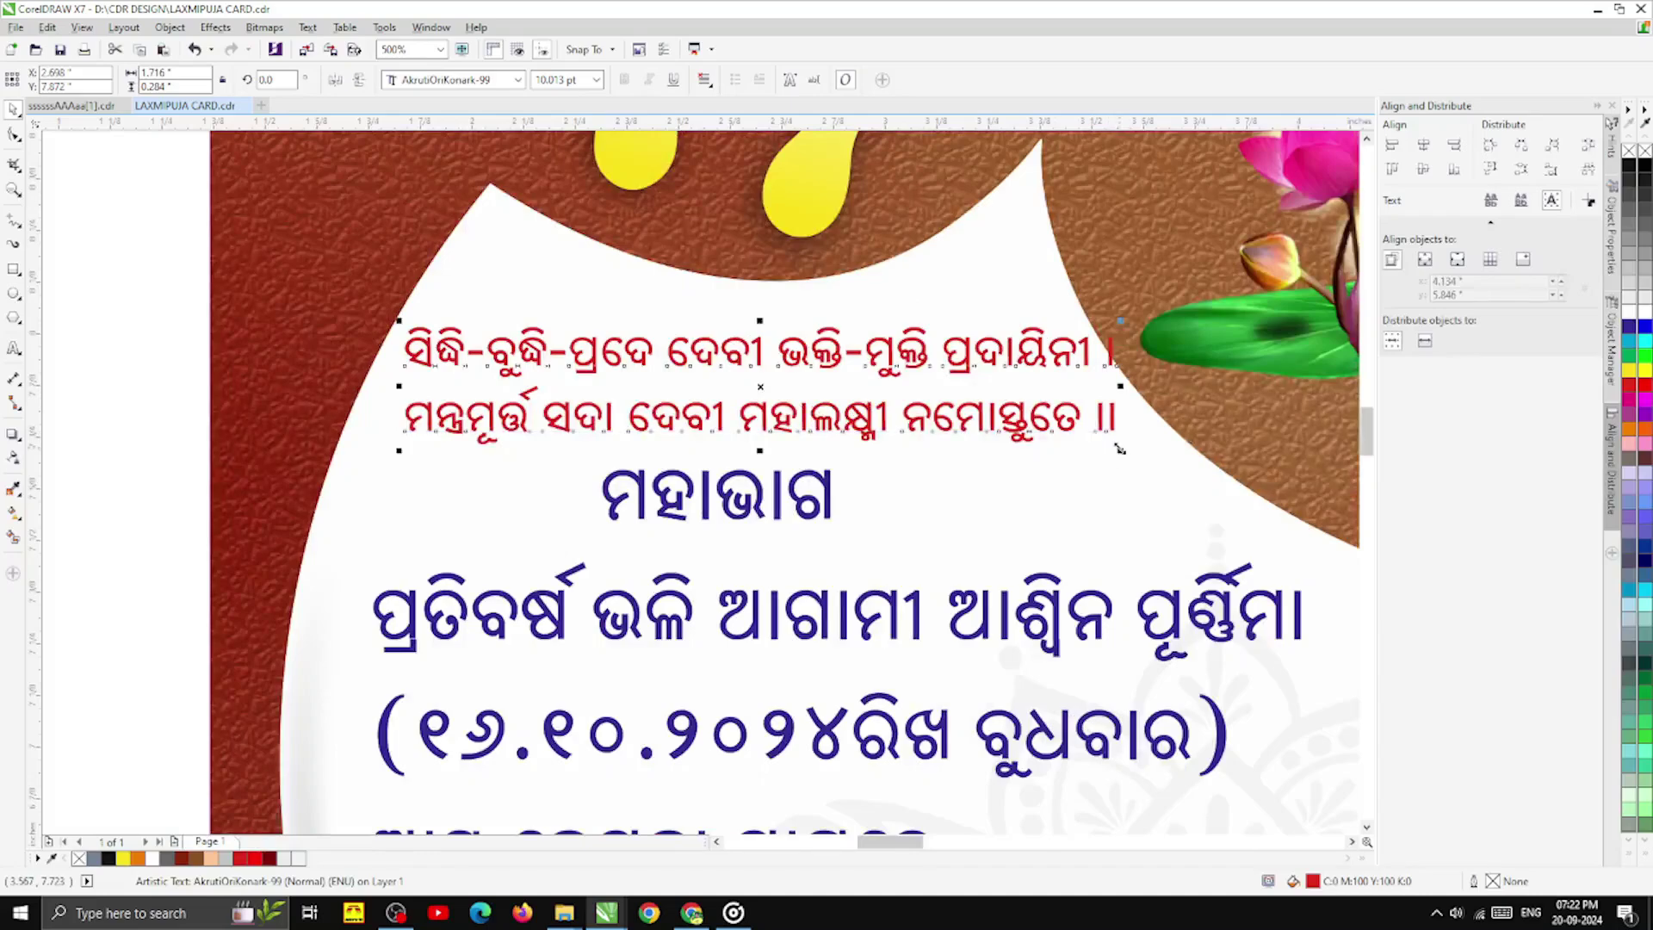
pyautogui.moveTo(1119, 449); pyautogui.dragTo(1037, 434)
pyautogui.moveTo(770, 351); pyautogui.dragTo(801, 342)
pyautogui.scroll(-1, 685, 376)
pyautogui.click(270, 858)
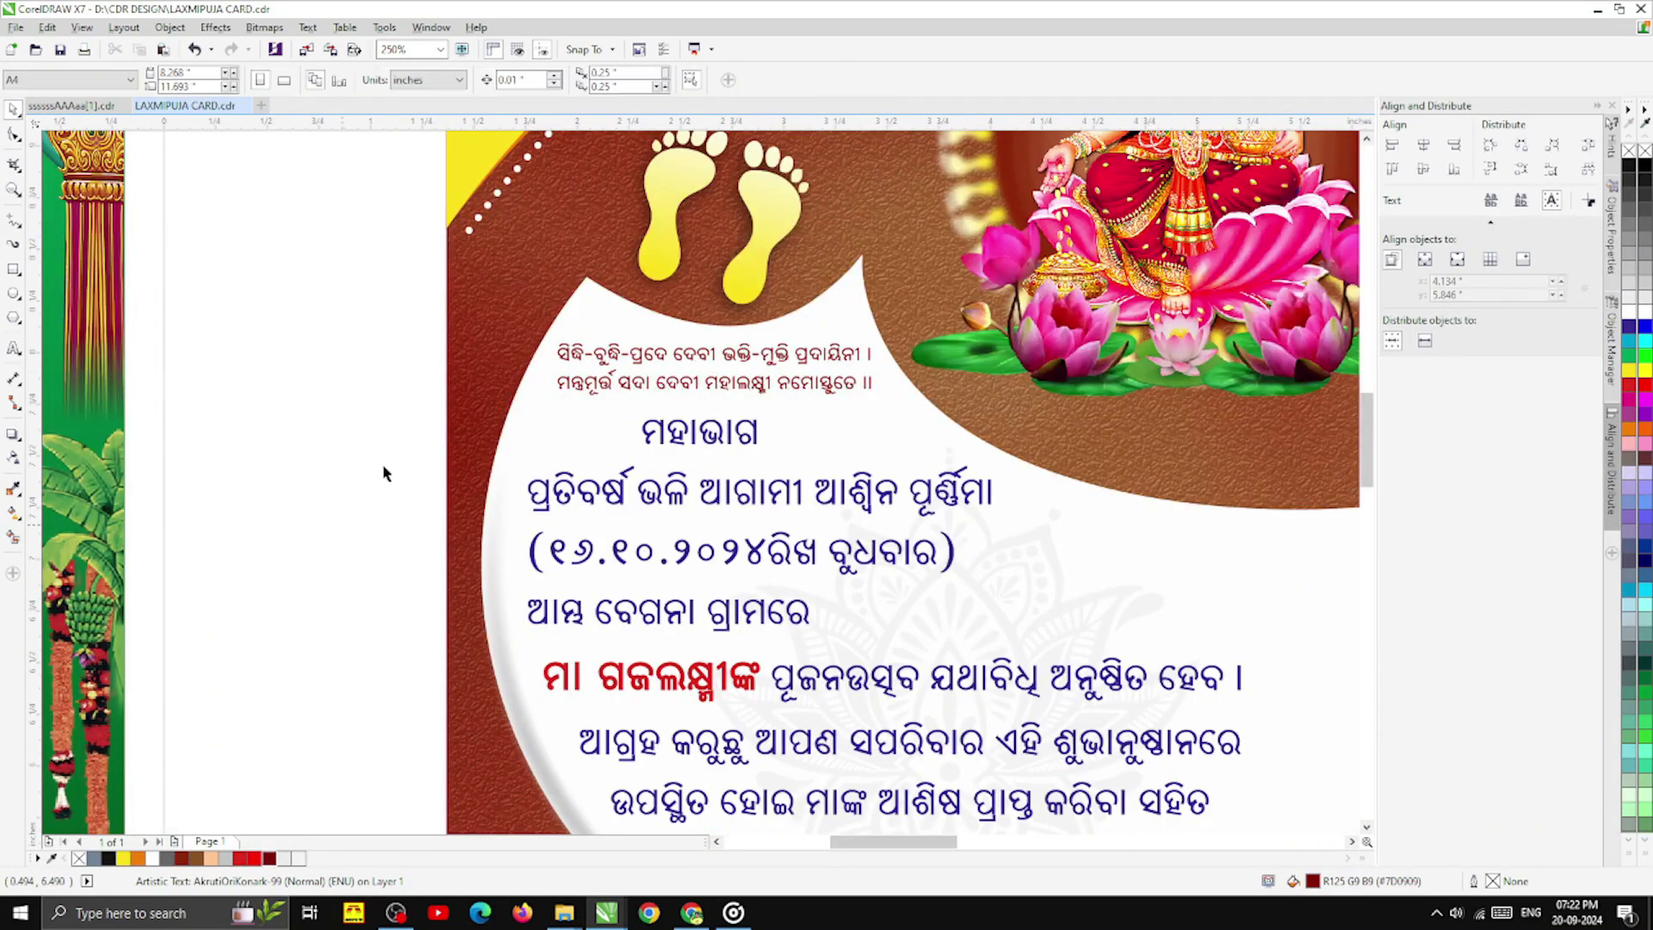
pyautogui.press('Escape')
# - Shift the blue invitation text block slightly right and down inside the white shape
pyautogui.scroll(-2, 448, 404)
pyautogui.scroll(1, 522, 424)
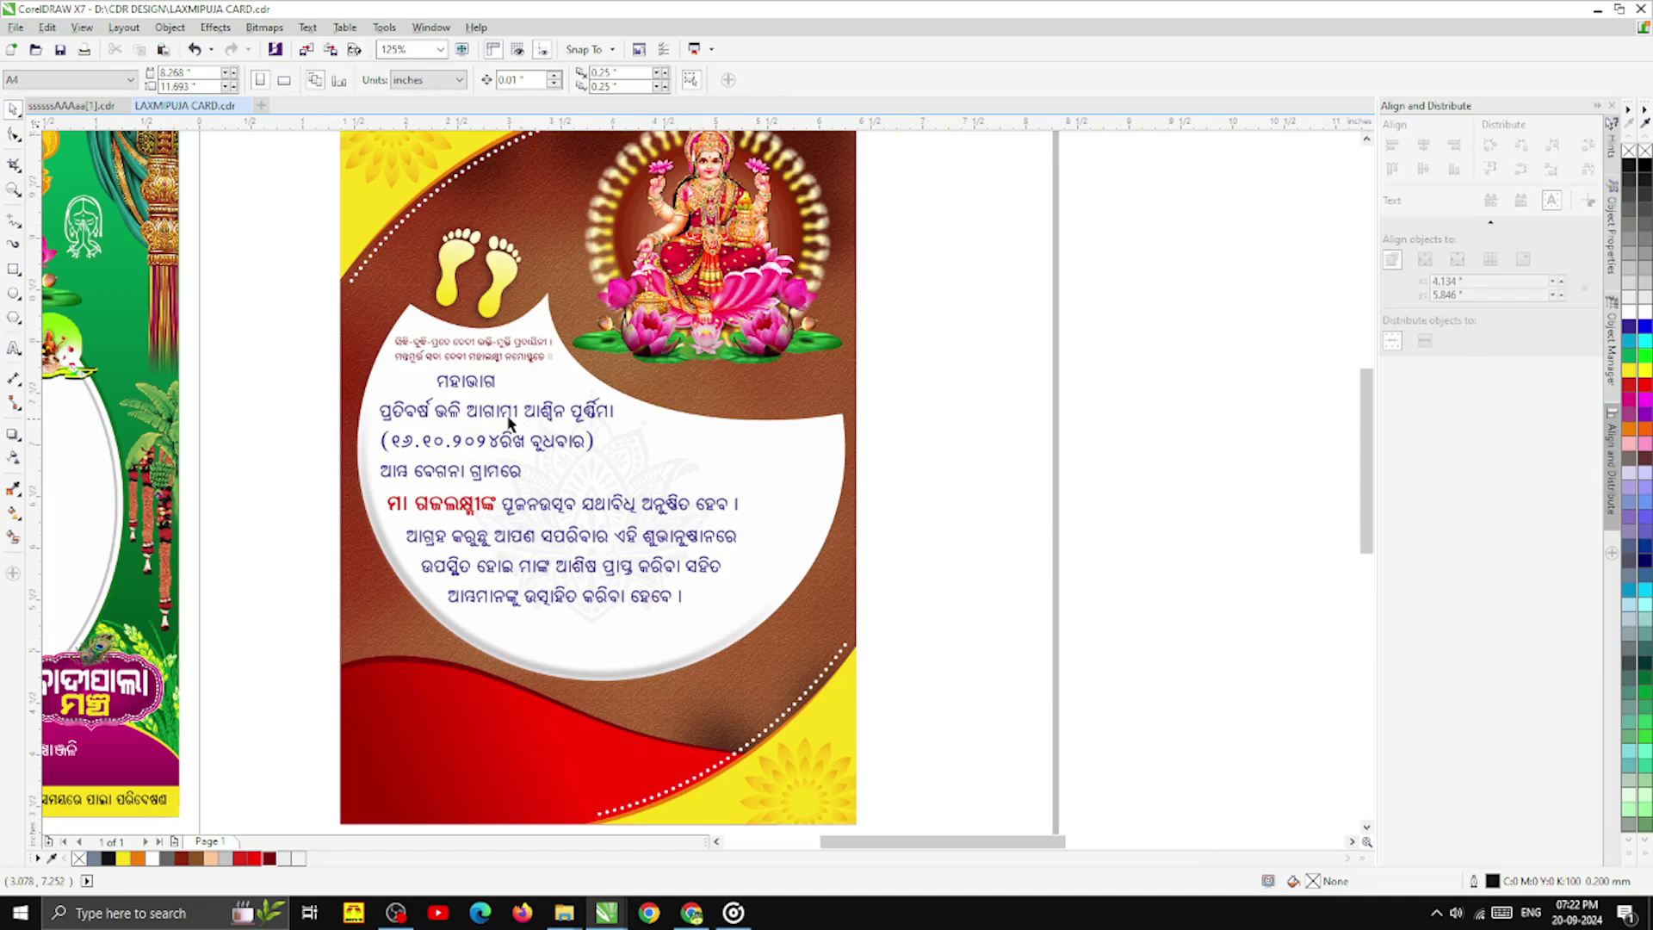
pyautogui.moveTo(485, 419); pyautogui.dragTo(492, 429)
pyautogui.press('Escape')
pyautogui.scroll(-1, 451, 396)
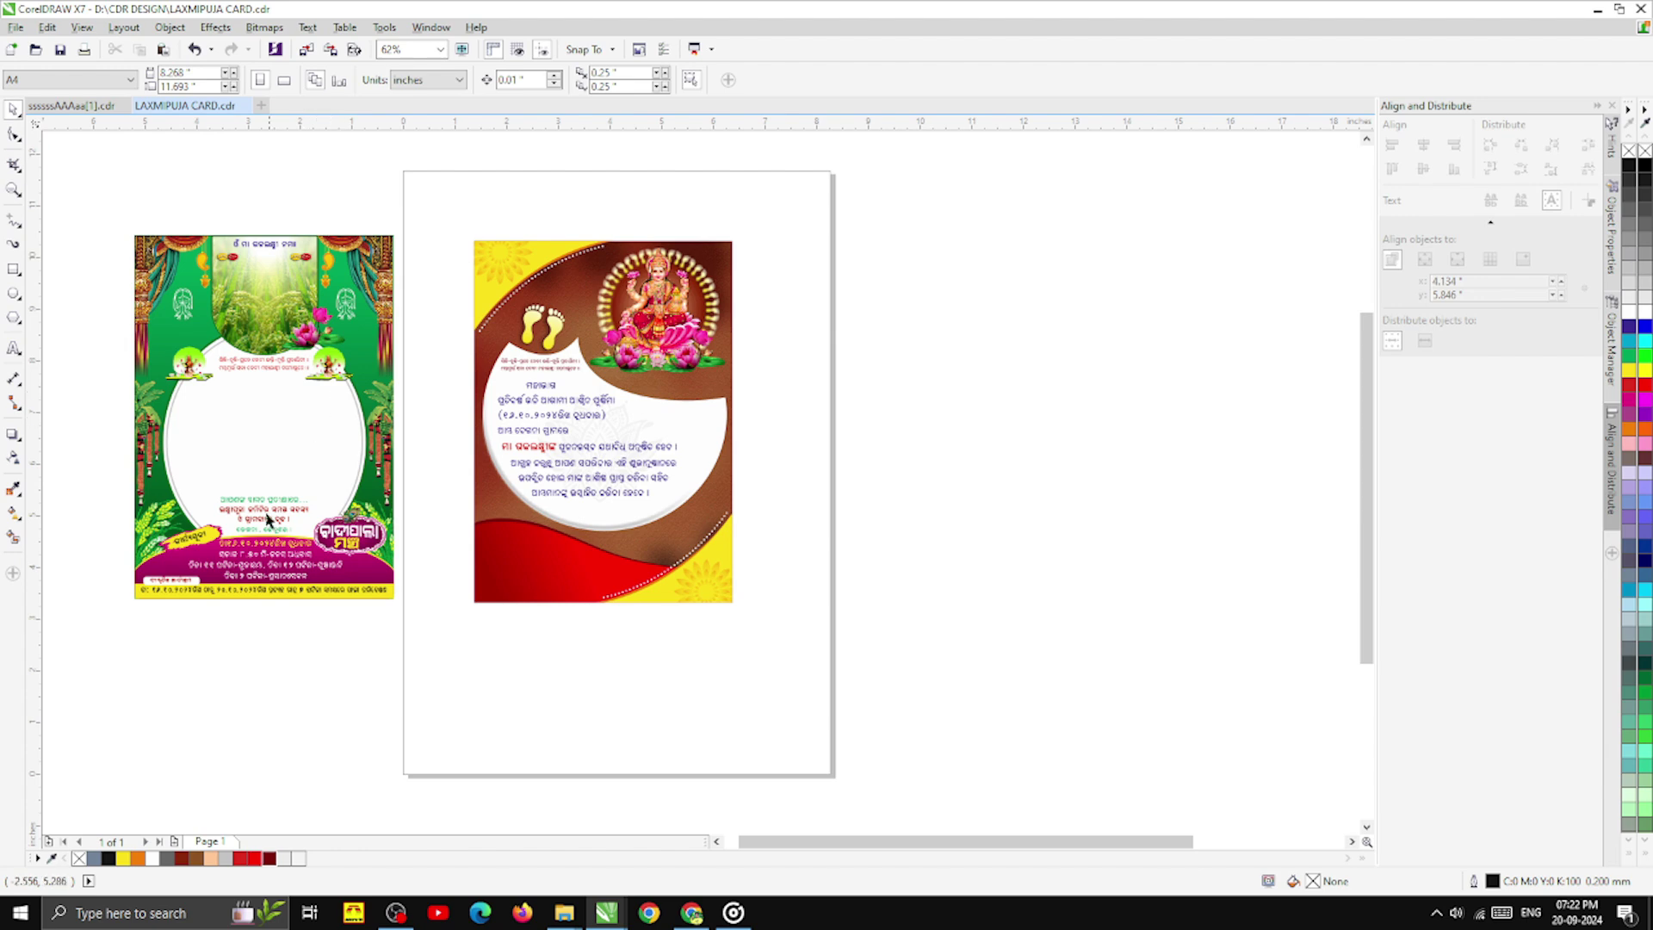
pyautogui.scroll(1, 581, 406)
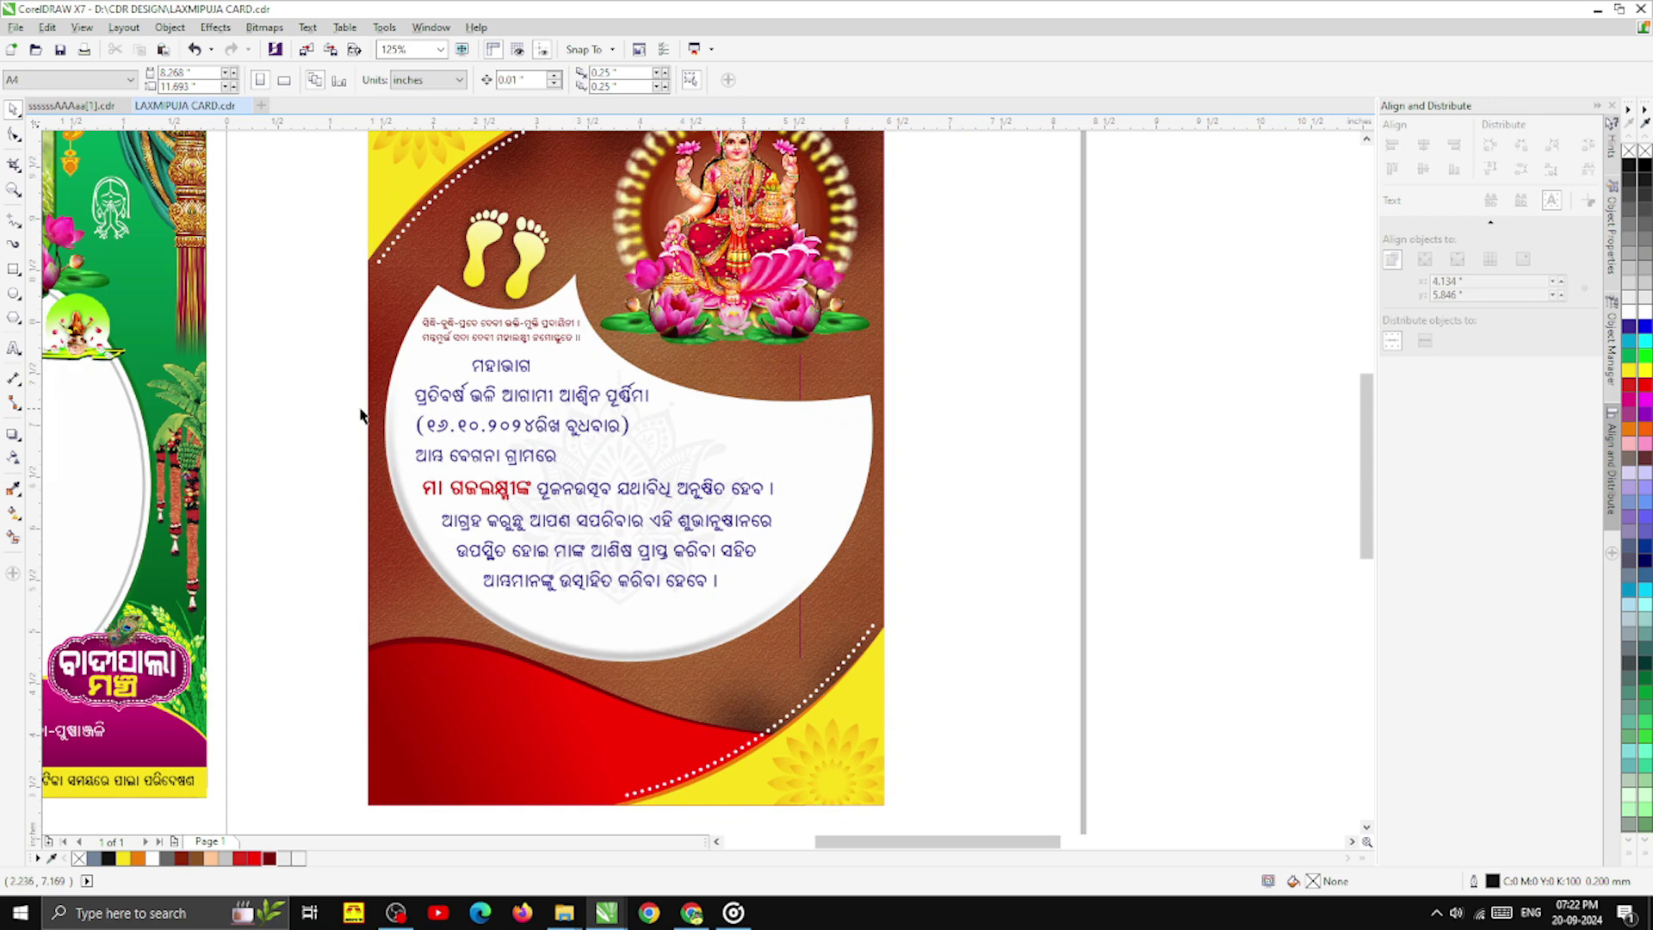
# - Join the red ମା ଗଜଲକ୍ଷ୍ମୀଙ୍କ line to the end of the ଗ୍ରାମରେ line and break the line before ଅନୁଷ୍ଠିତ ହେବ
pyautogui.click(13, 349)
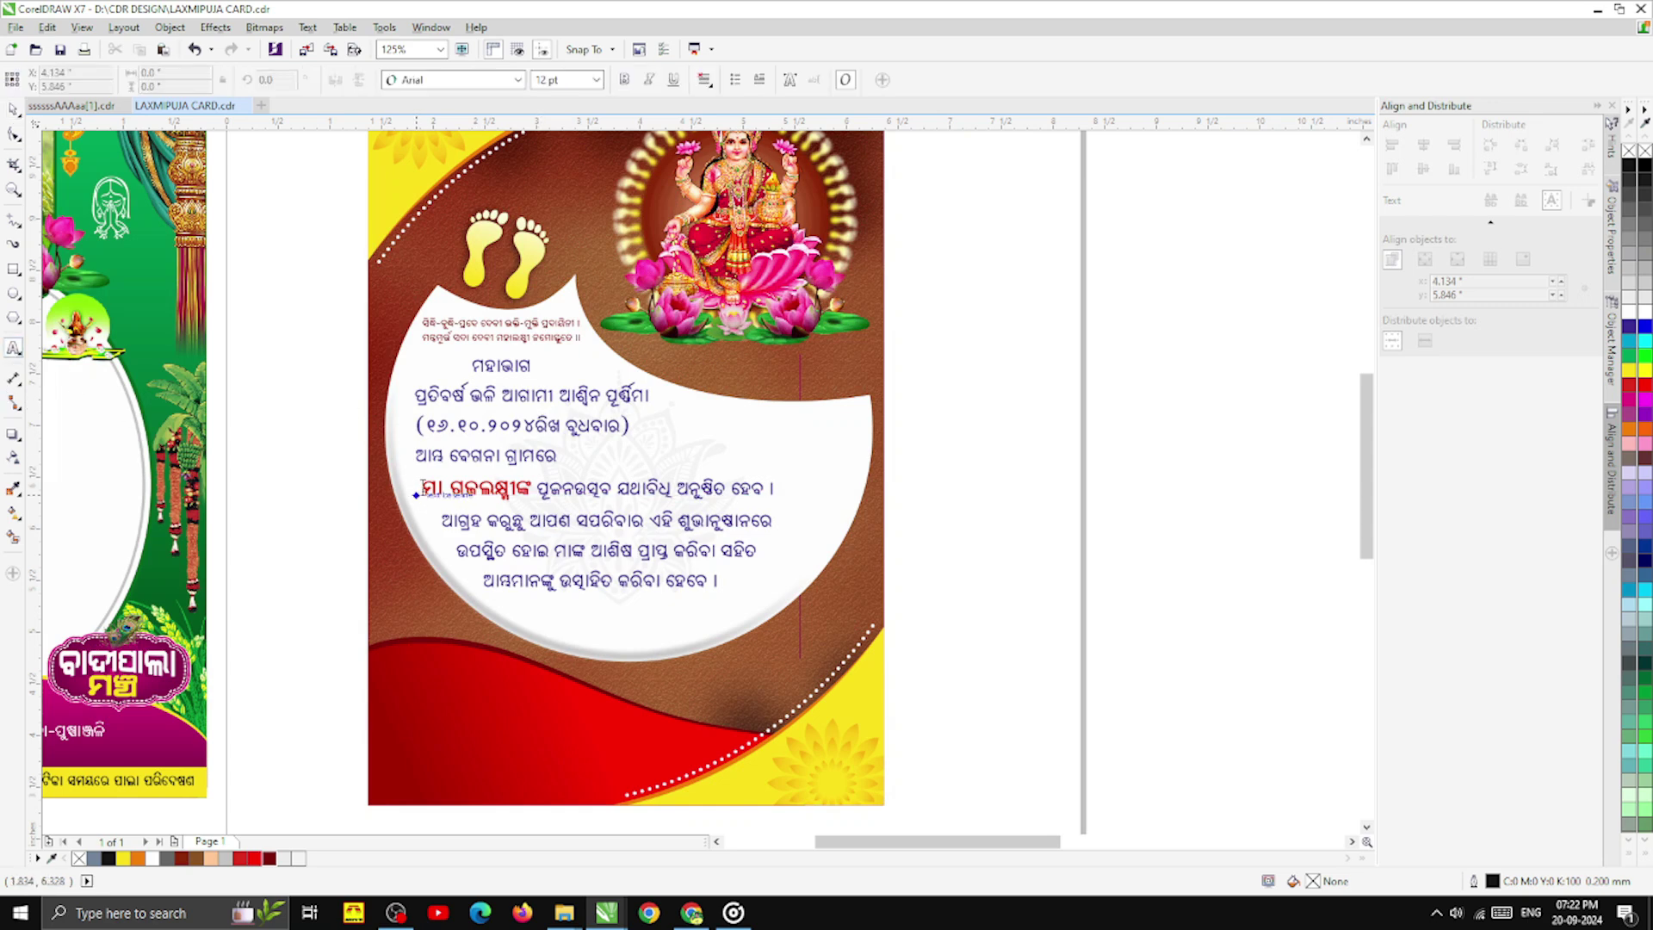
pyautogui.click(423, 491)
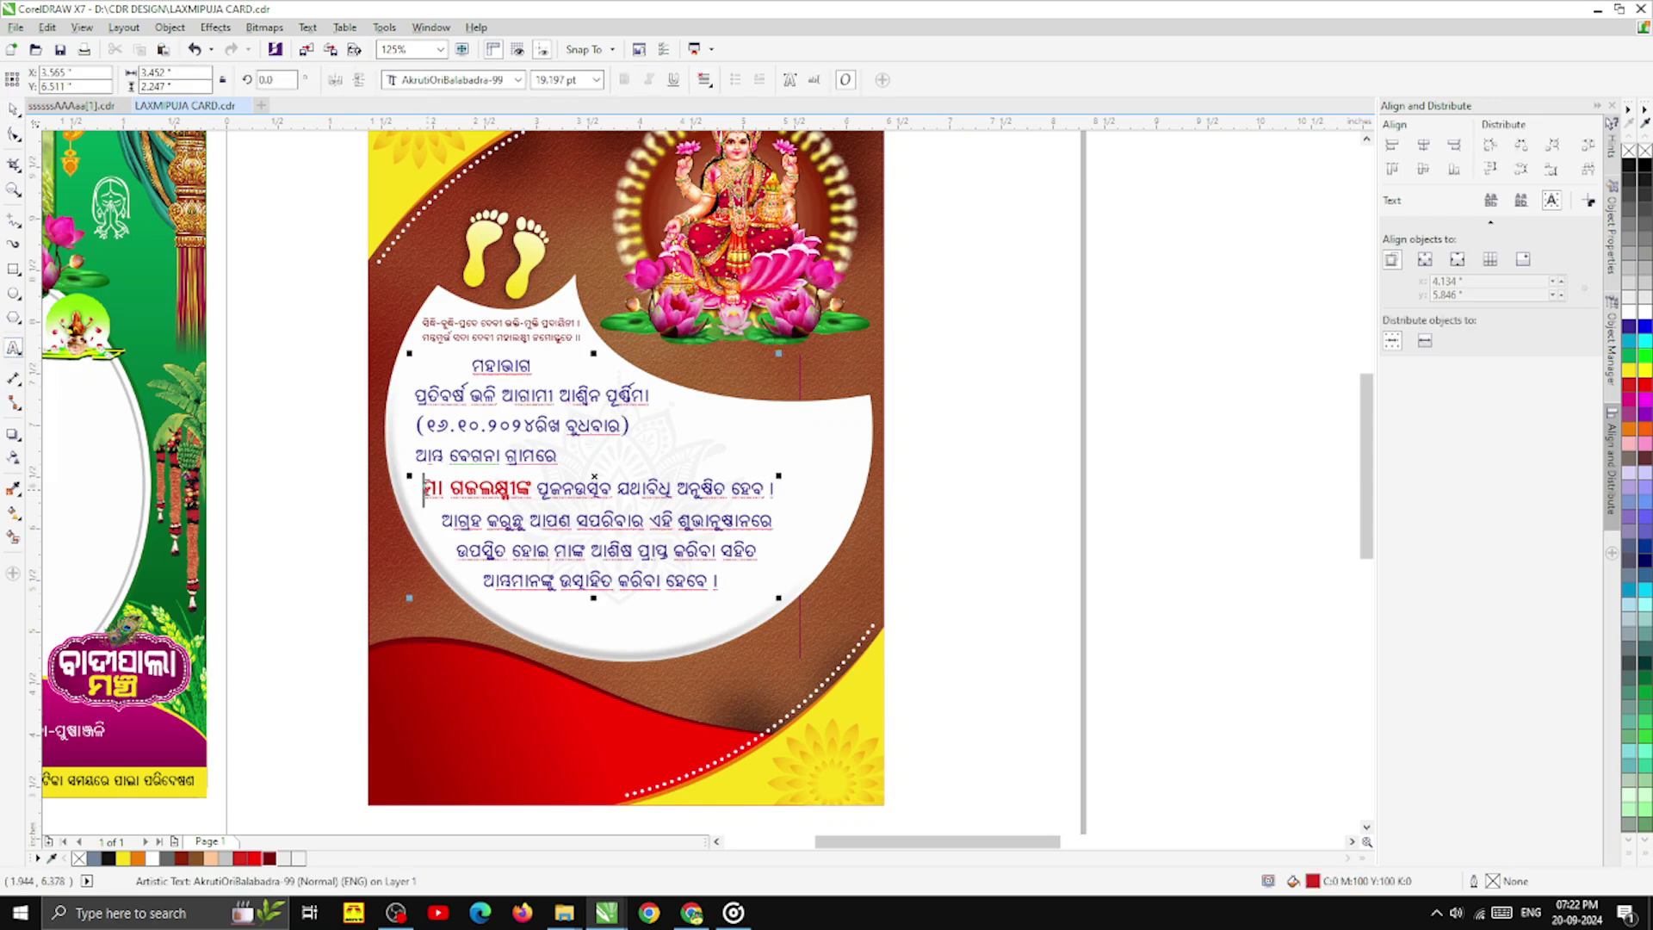
pyautogui.press('BackSpace')
pyautogui.press('BackSpace')
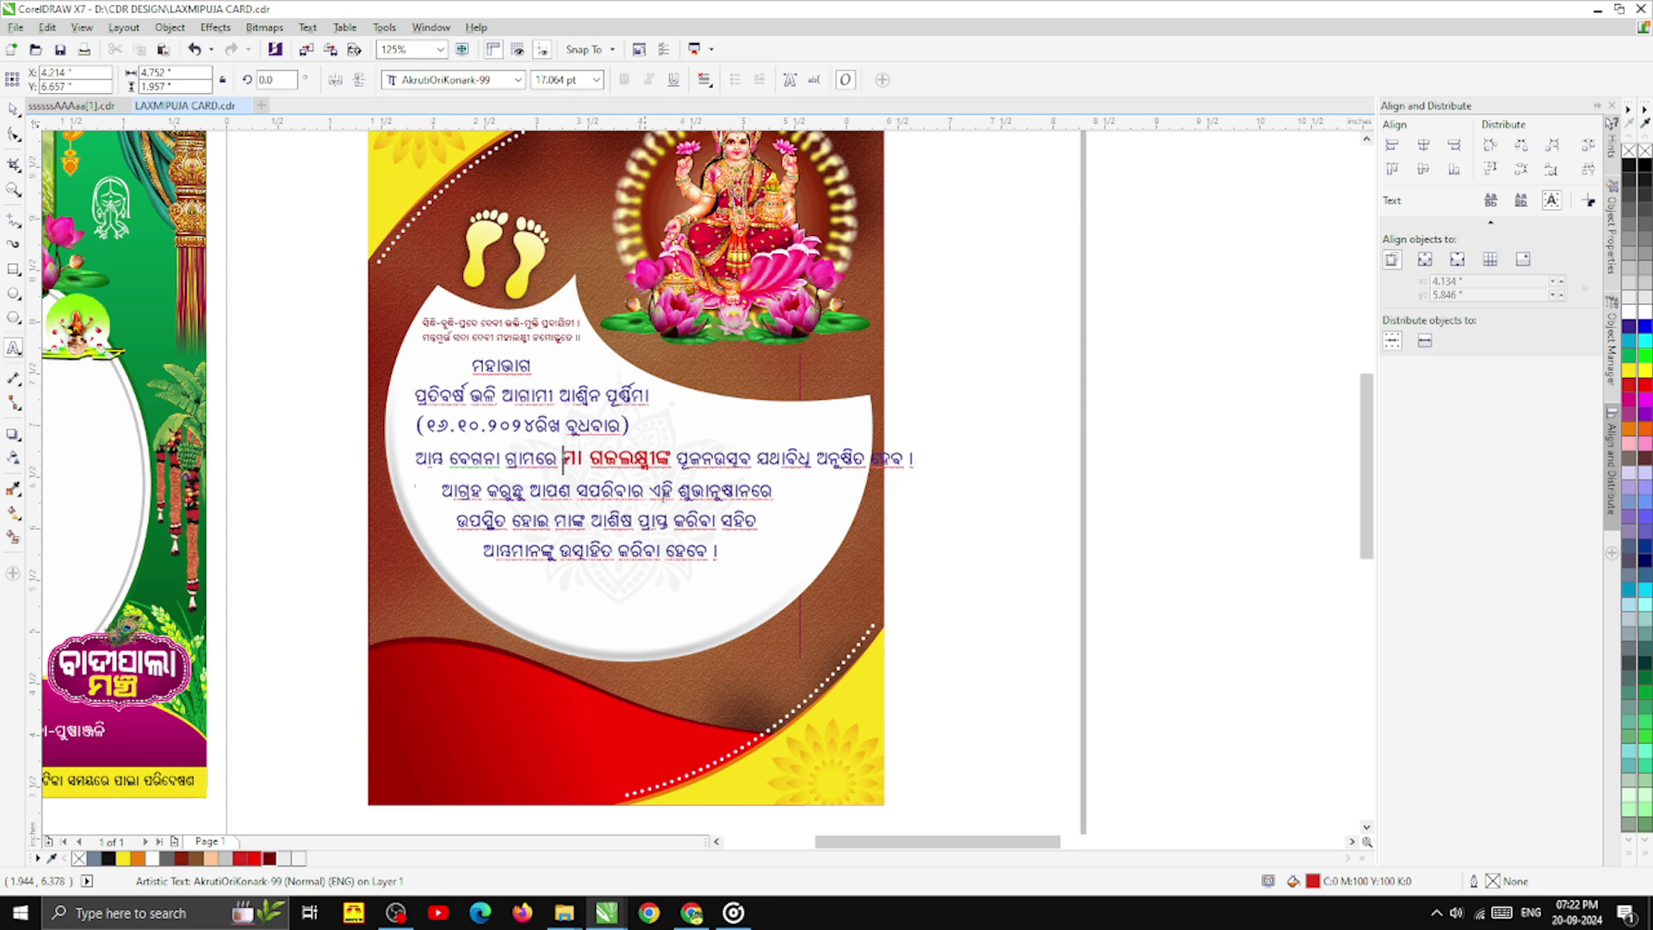
pyautogui.click(815, 458)
pyautogui.press('Return')
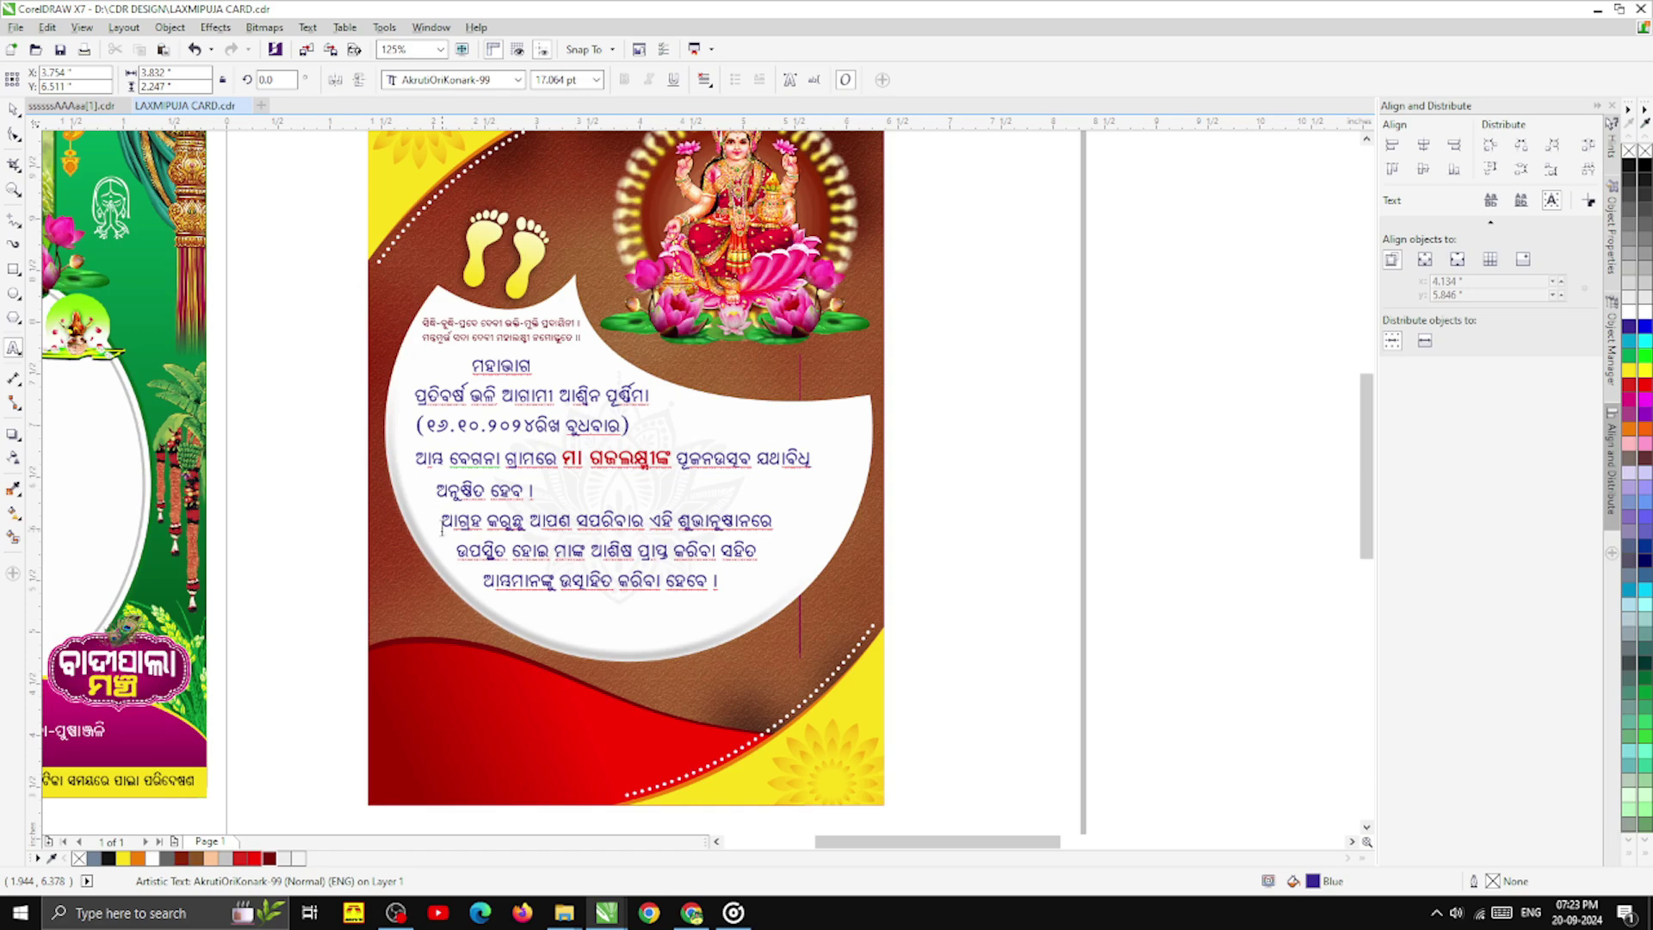
# - Fine-tune the leading spaces of the ଅନୁଷ୍ଠିତ ହେବ line and the ଆଗ୍ରହ line below it, and finish text editing
pyautogui.press('BackSpace')
pyautogui.press('BackSpace')
pyautogui.press('BackSpace')
pyautogui.press('BackSpace')
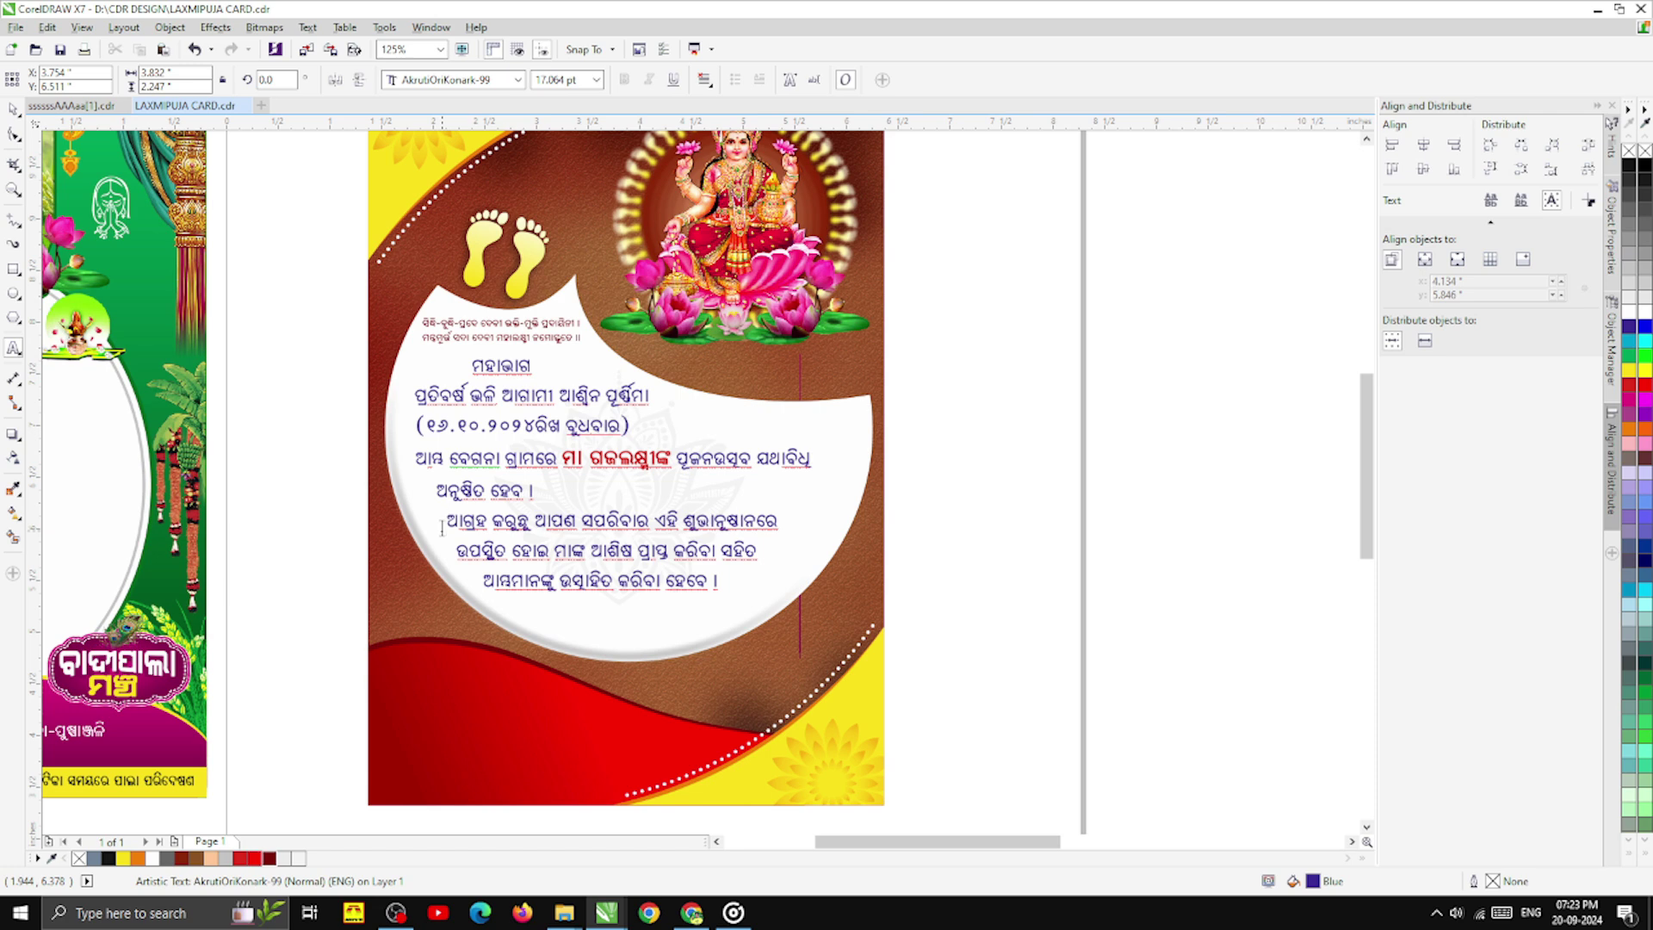
pyautogui.press('BackSpace')
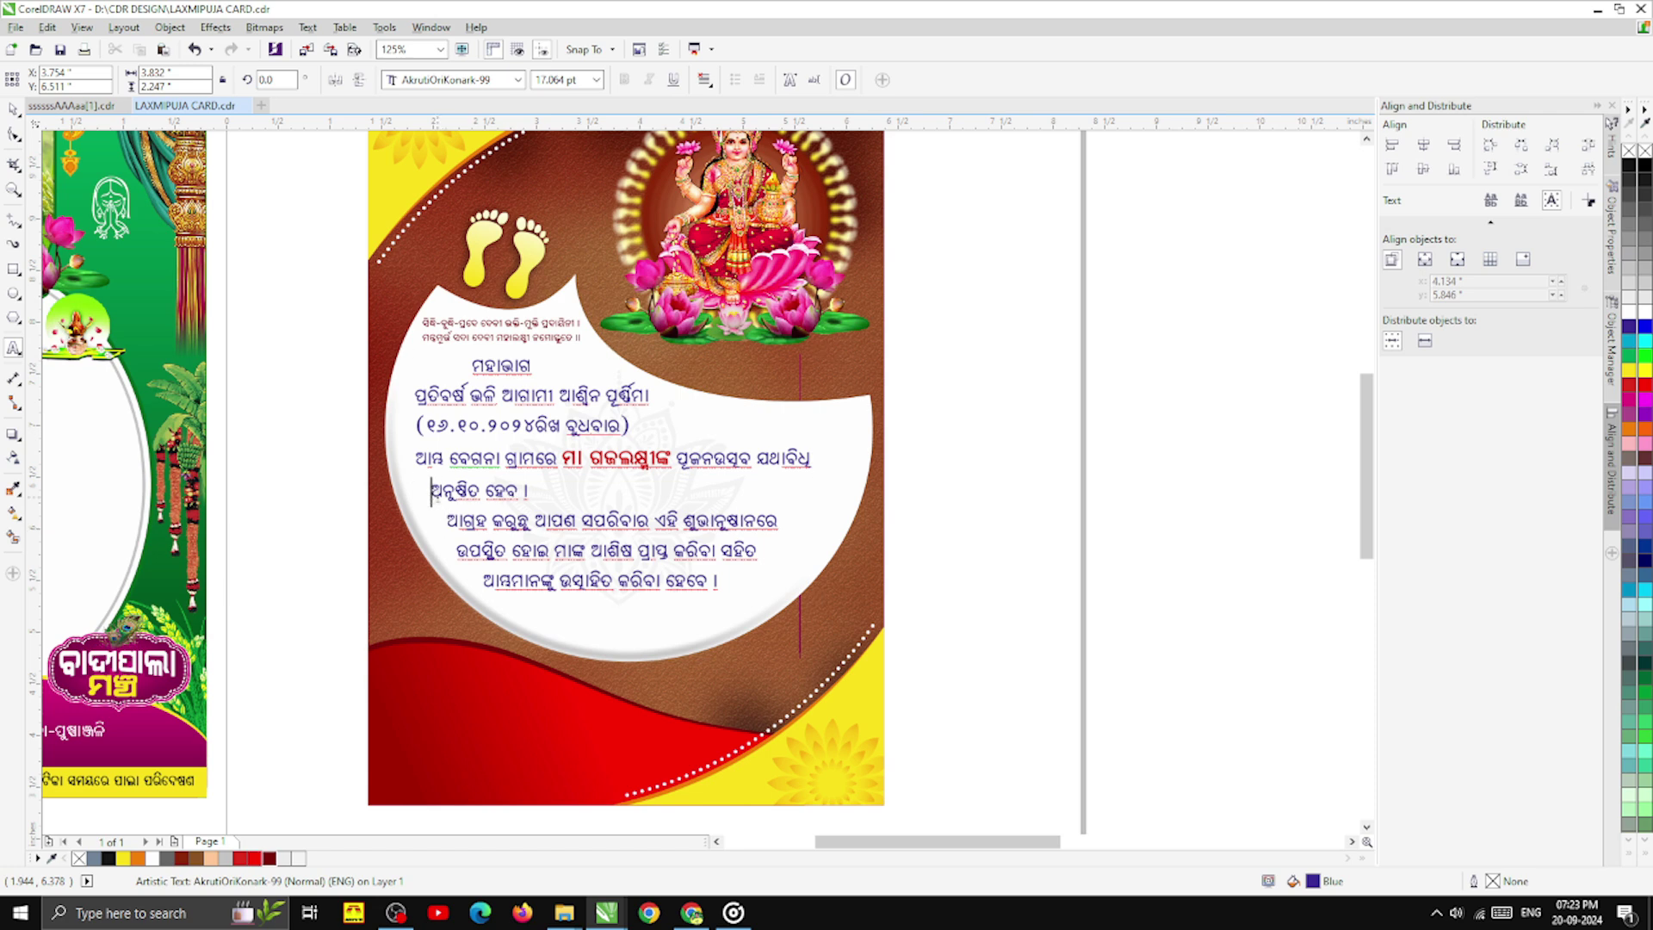
pyautogui.click(13, 109)
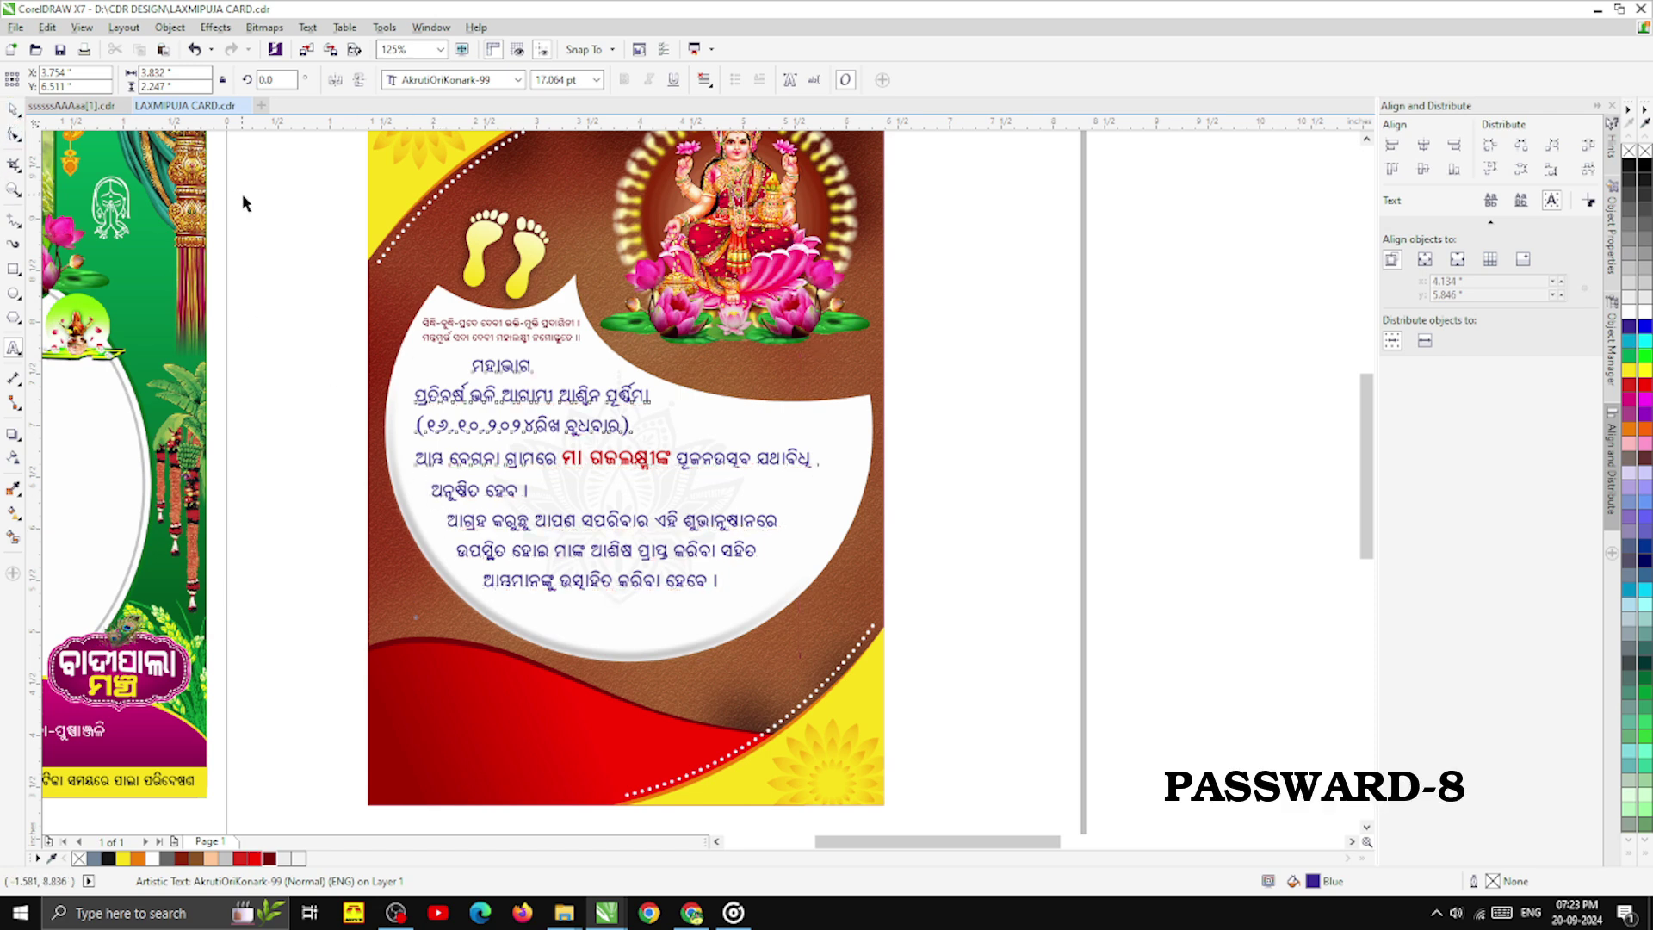
# - Move the green line ଆପଣଙ୍କ ସ୍ୱାଗତ ପ୍ରତୀକ୍ଷାରେ... from the green card to below the invitation text in the white shape
pyautogui.scroll(-1, 241, 196)
pyautogui.click(626, 369)
pyautogui.scroll(-1, 432, 360)
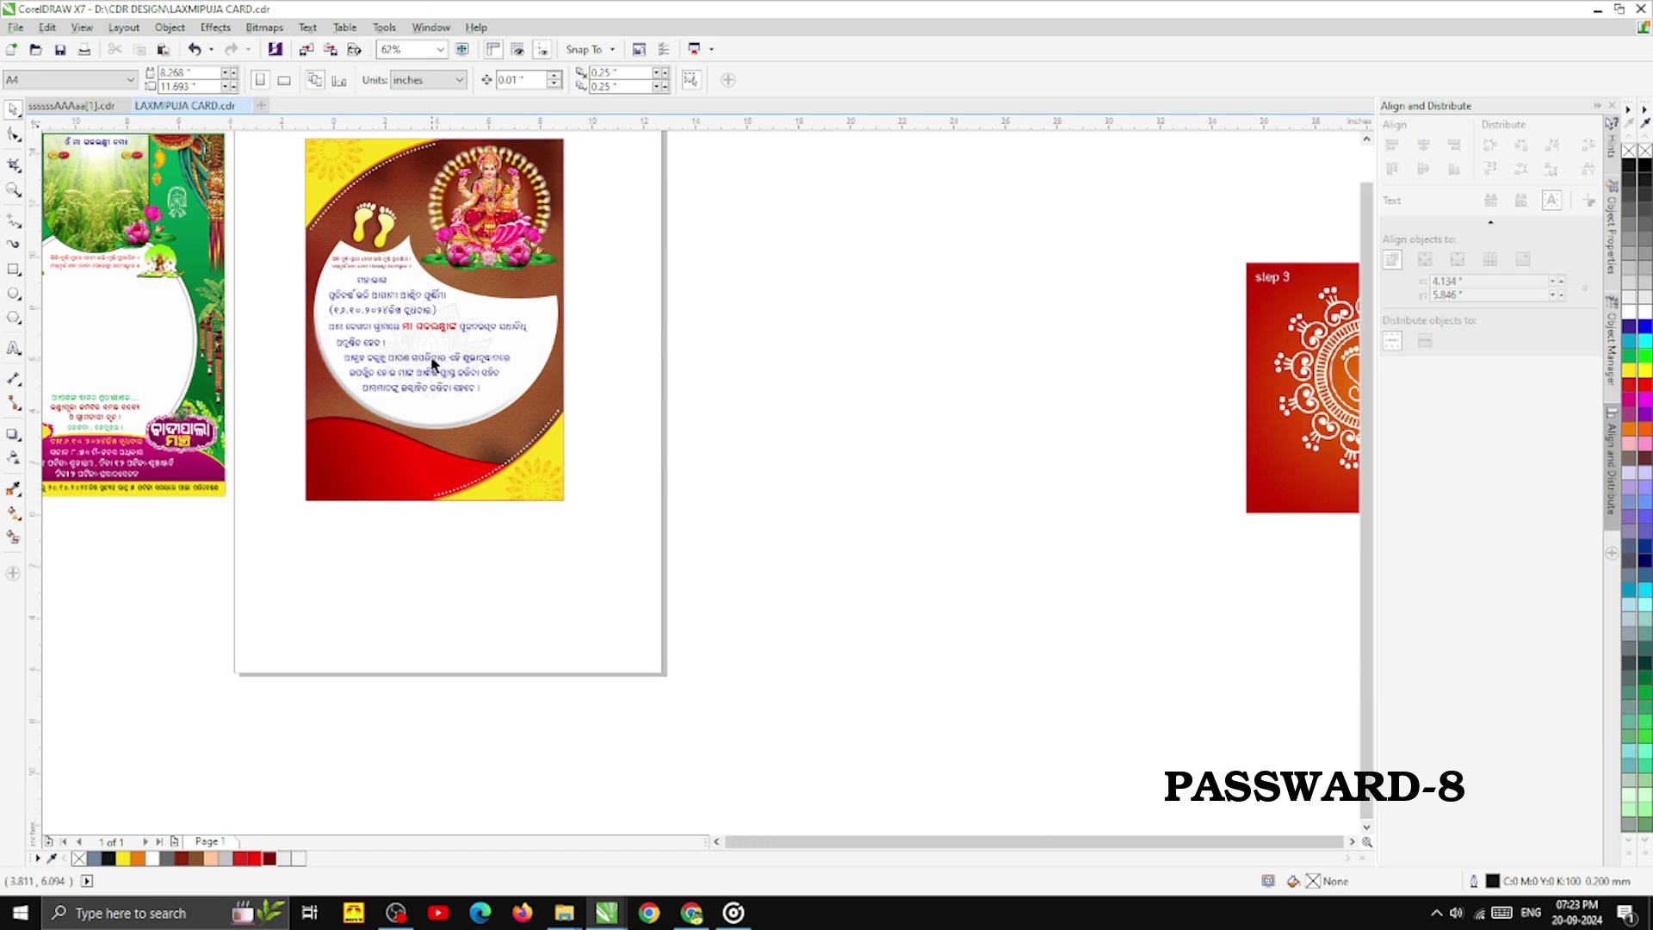
pyautogui.scroll(1, 328, 338)
pyautogui.moveTo(213, 428); pyautogui.dragTo(523, 415)
pyautogui.scroll(2, 549, 423)
# - Scale the blue invitation text block down to about 3.42 by 2.01 inches and position it below the verse
pyautogui.scroll(-3, 496, 427)
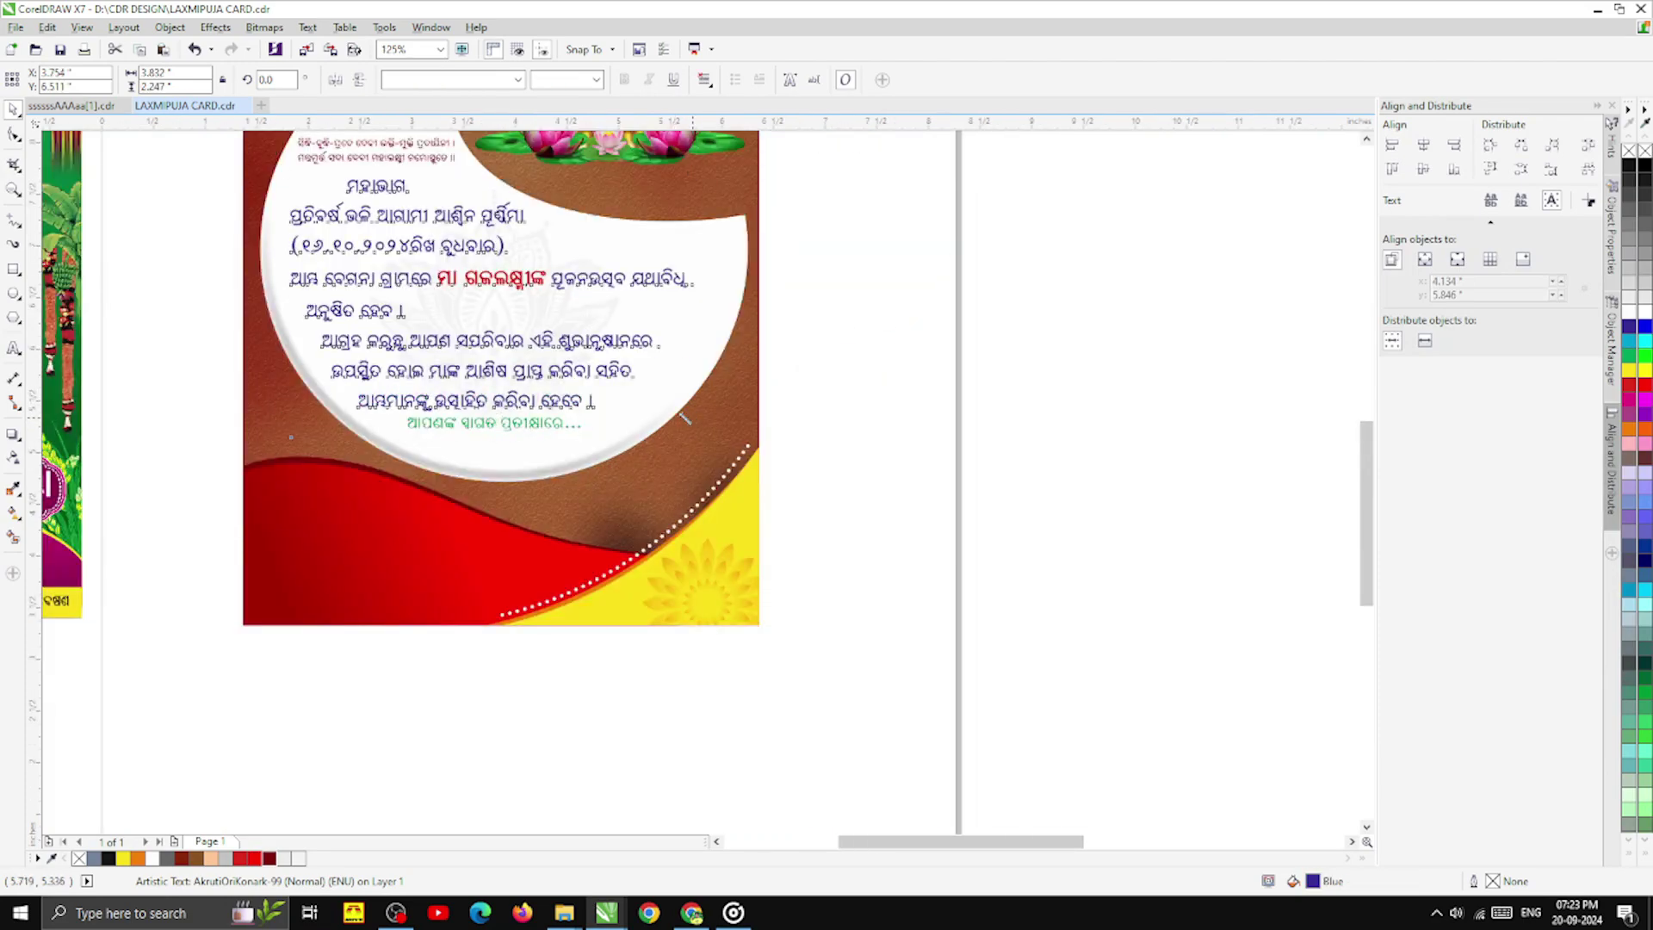
pyautogui.click(966, 450)
pyautogui.scroll(3, 369, 191)
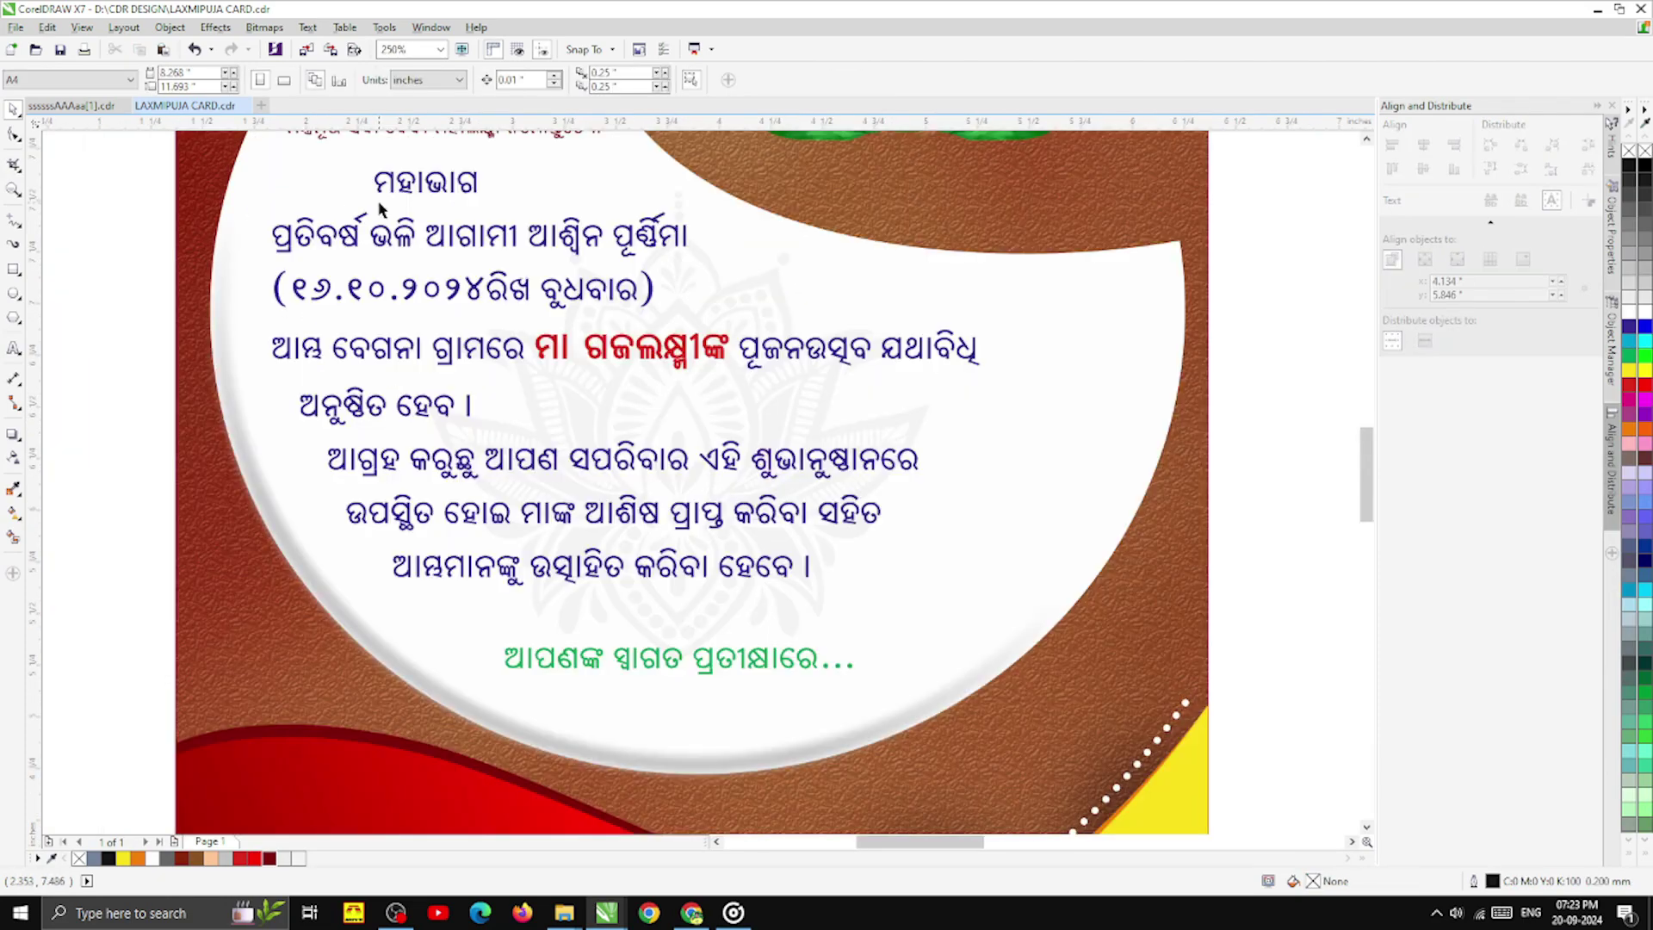
pyautogui.scroll(-3, 678, 411)
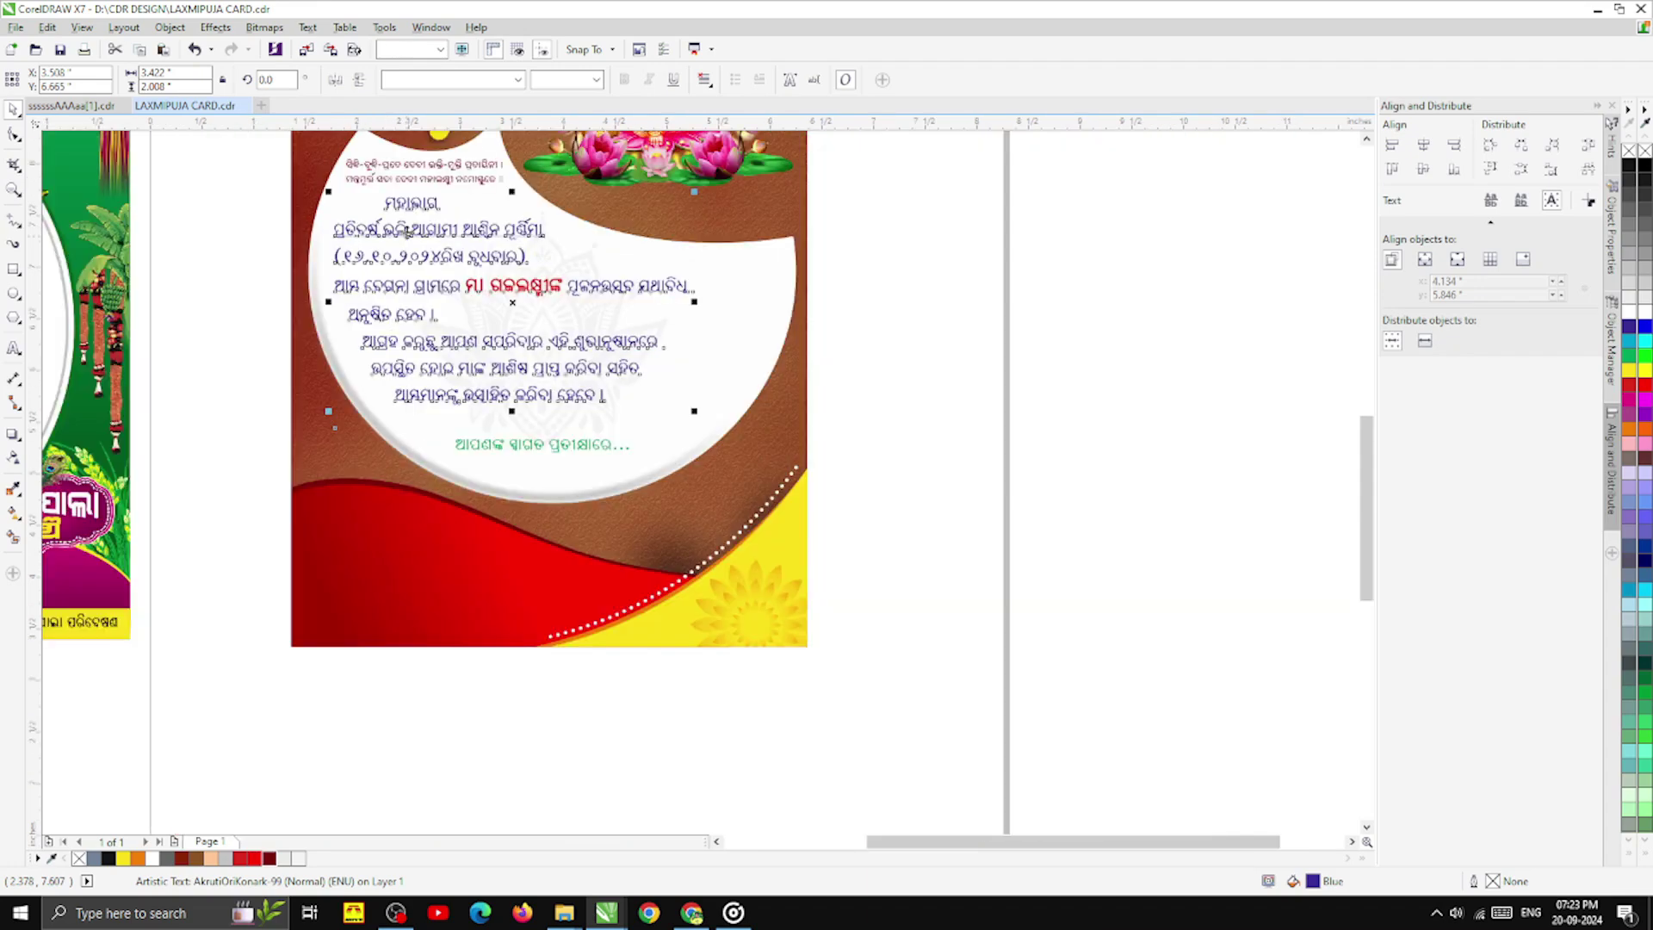
pyautogui.scroll(3, 544, 448)
# - Move the green ଆପଣଙ୍କ ସ୍ୱାଗତ ପ୍ରତୀକ୍ଷାରେ... line up to directly beneath the last line of the invitation text
pyautogui.moveTo(542, 443); pyautogui.dragTo(549, 392)
pyautogui.scroll(-2, 548, 392)
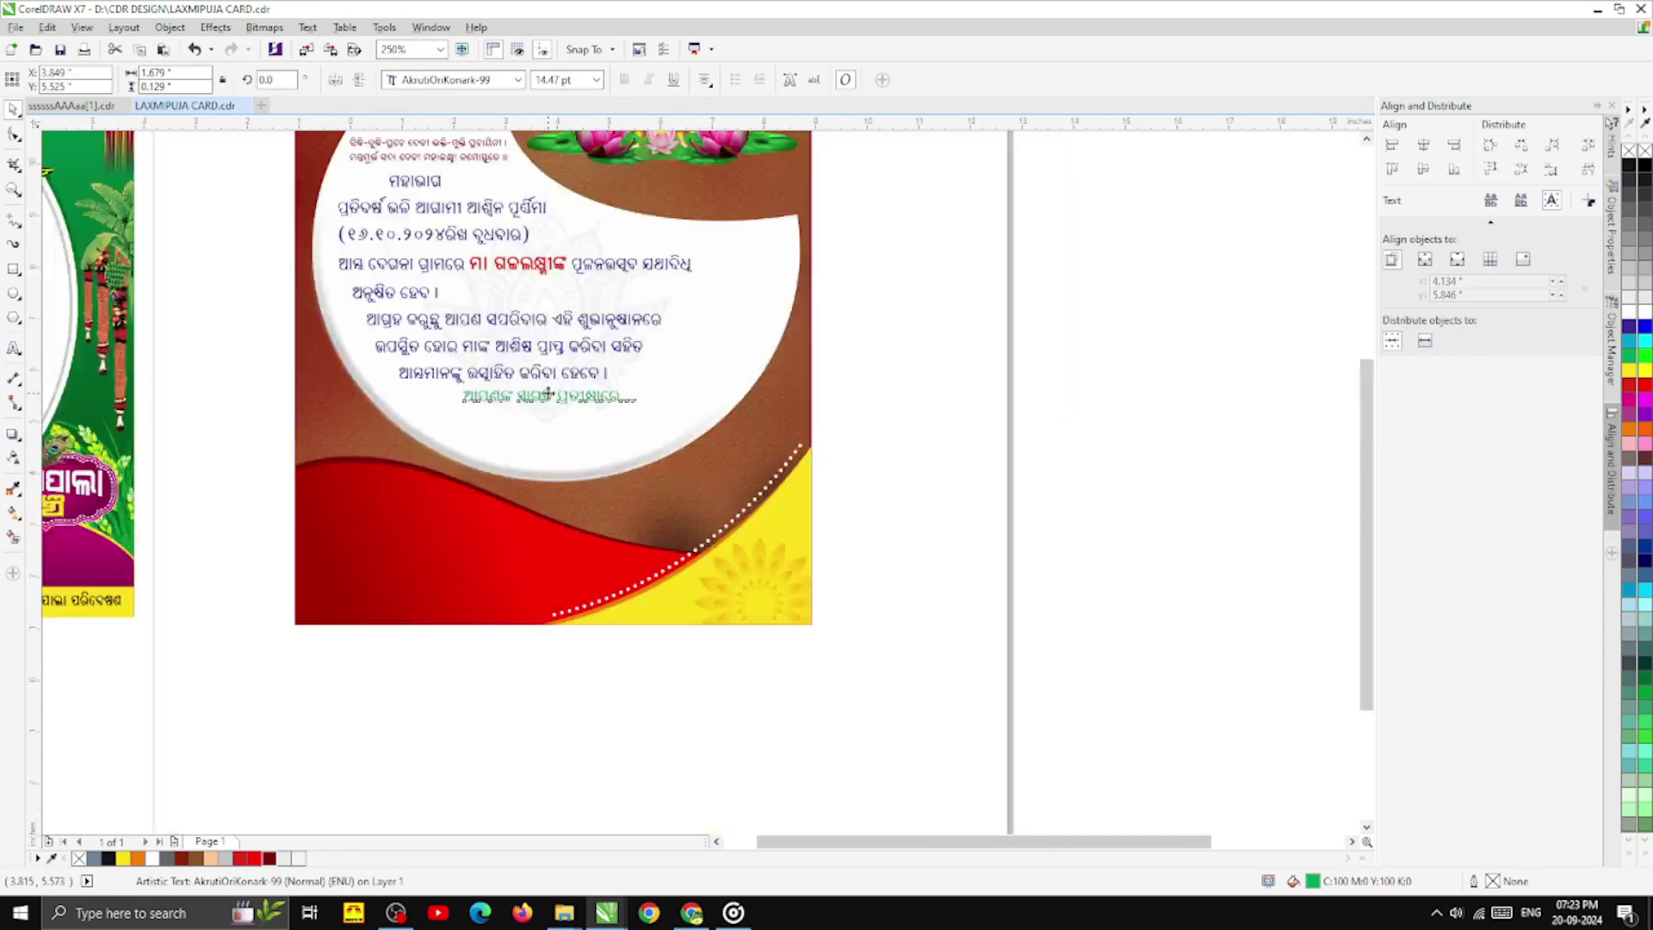
pyautogui.click(360, 399)
# - Move the two-line red committee text ଲକ୍ଷ୍ମୀପୂଜା କମିଟିର ସମସ୍ତ ସଦସ୍ୟ from the green card to beneath the green welcome line
pyautogui.scroll(1, 241, 418)
pyautogui.click(228, 428)
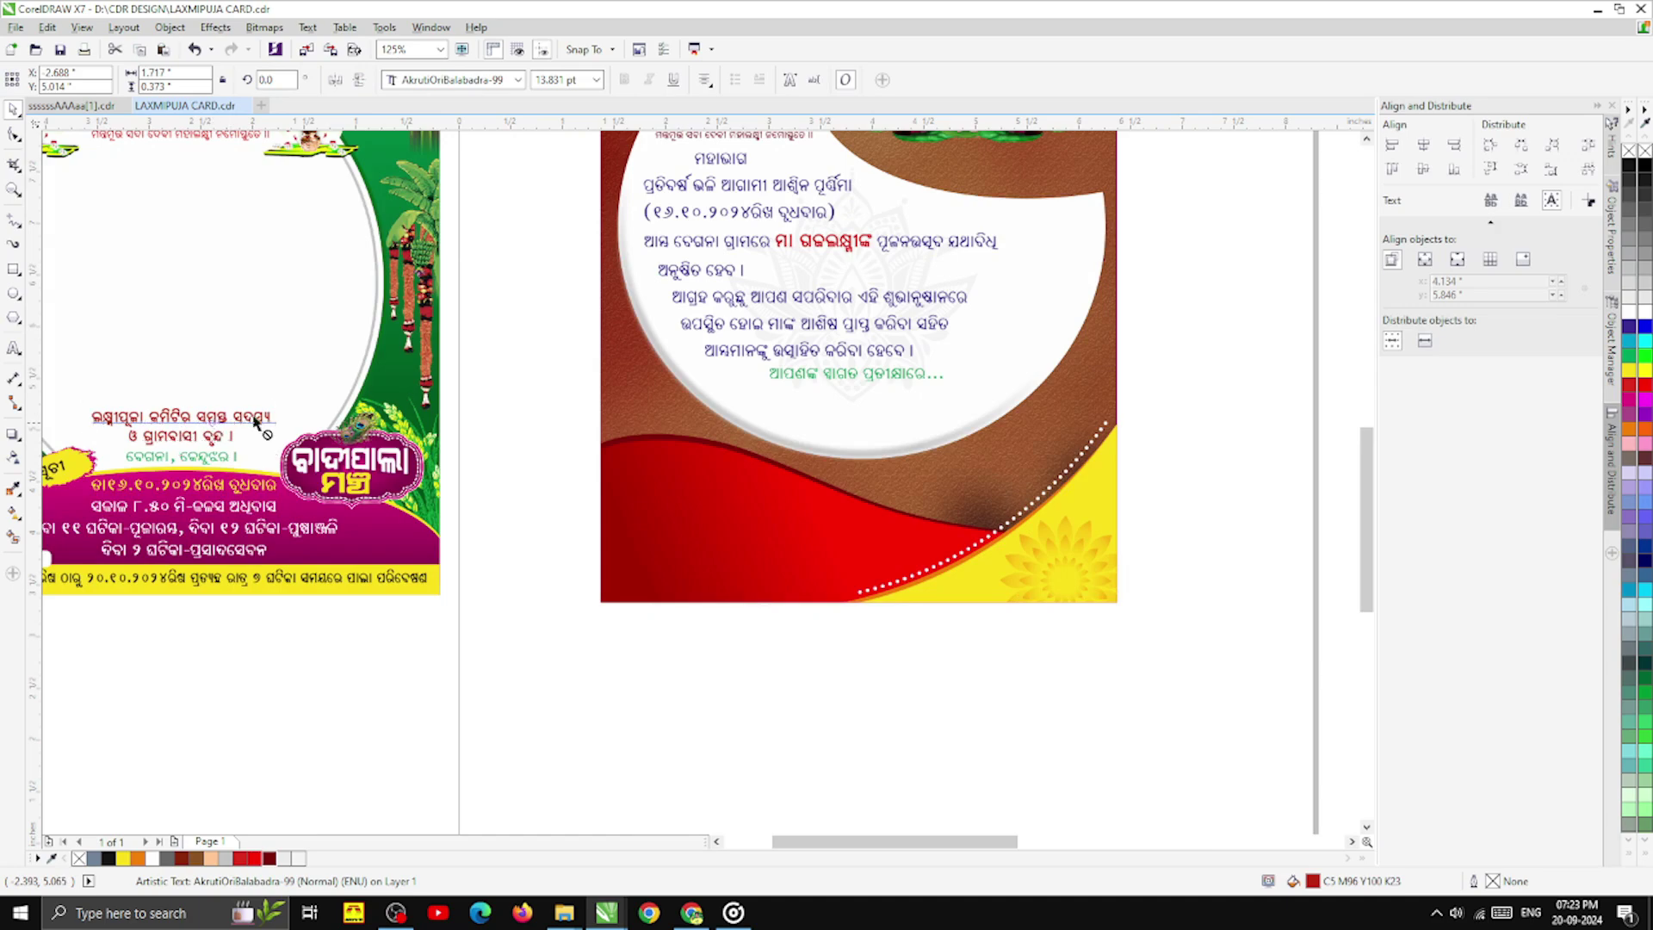
pyautogui.moveTo(255, 421); pyautogui.dragTo(845, 396)
pyautogui.scroll(6, 845, 395)
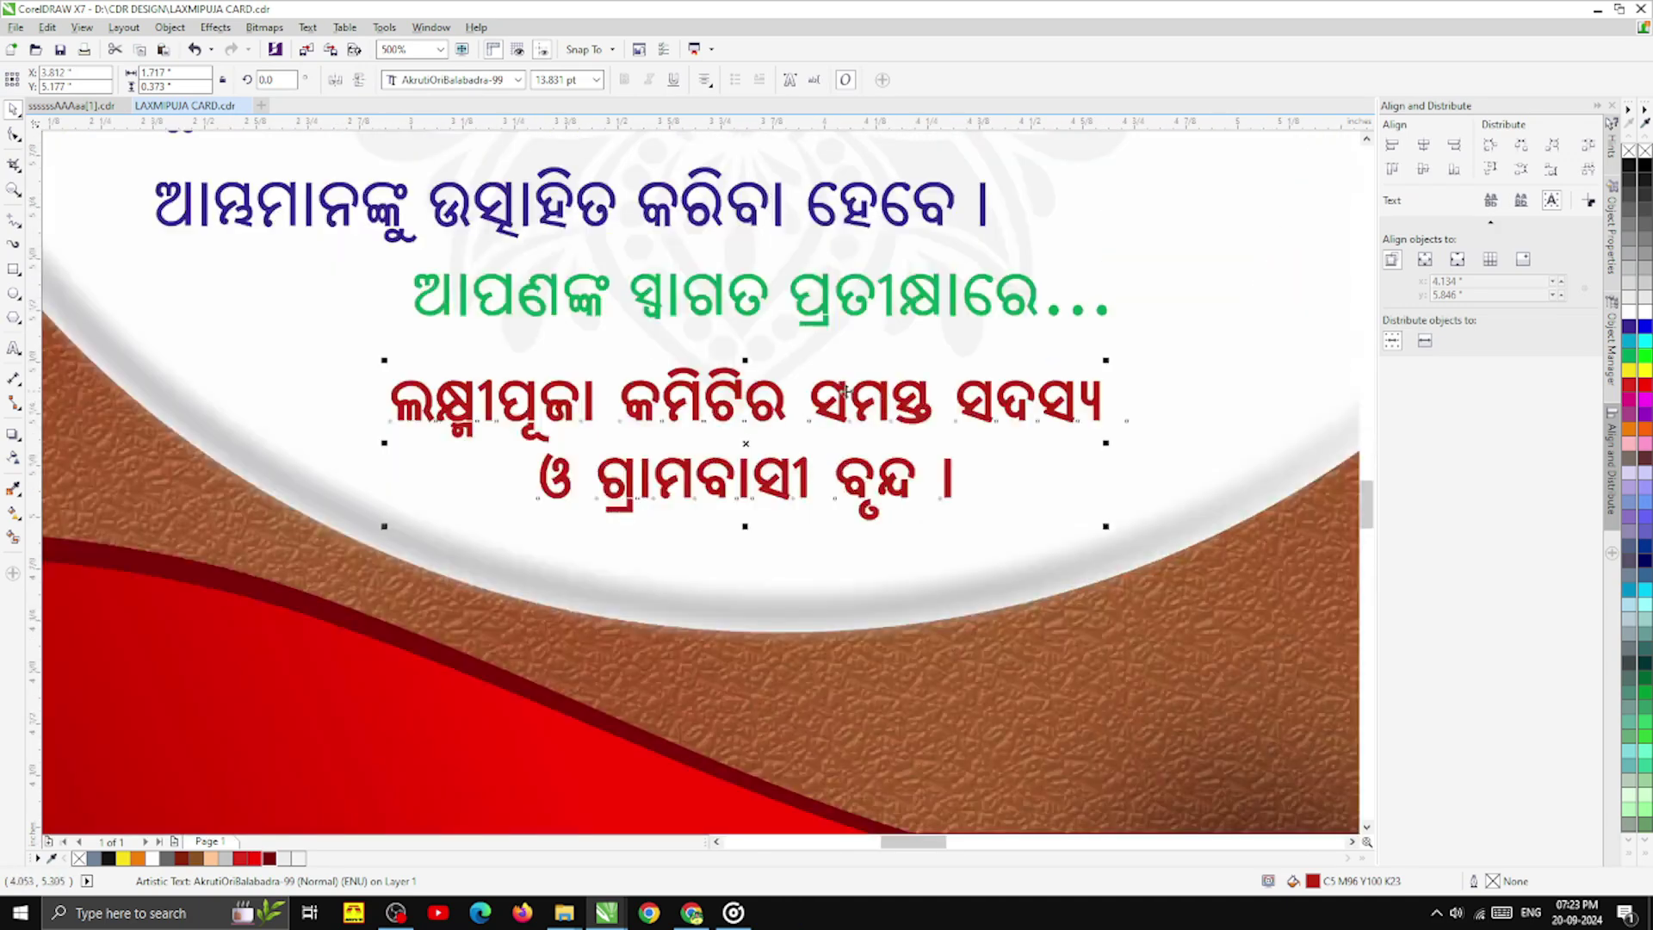
pyautogui.scroll(-6, 845, 394)
pyautogui.press('Escape')
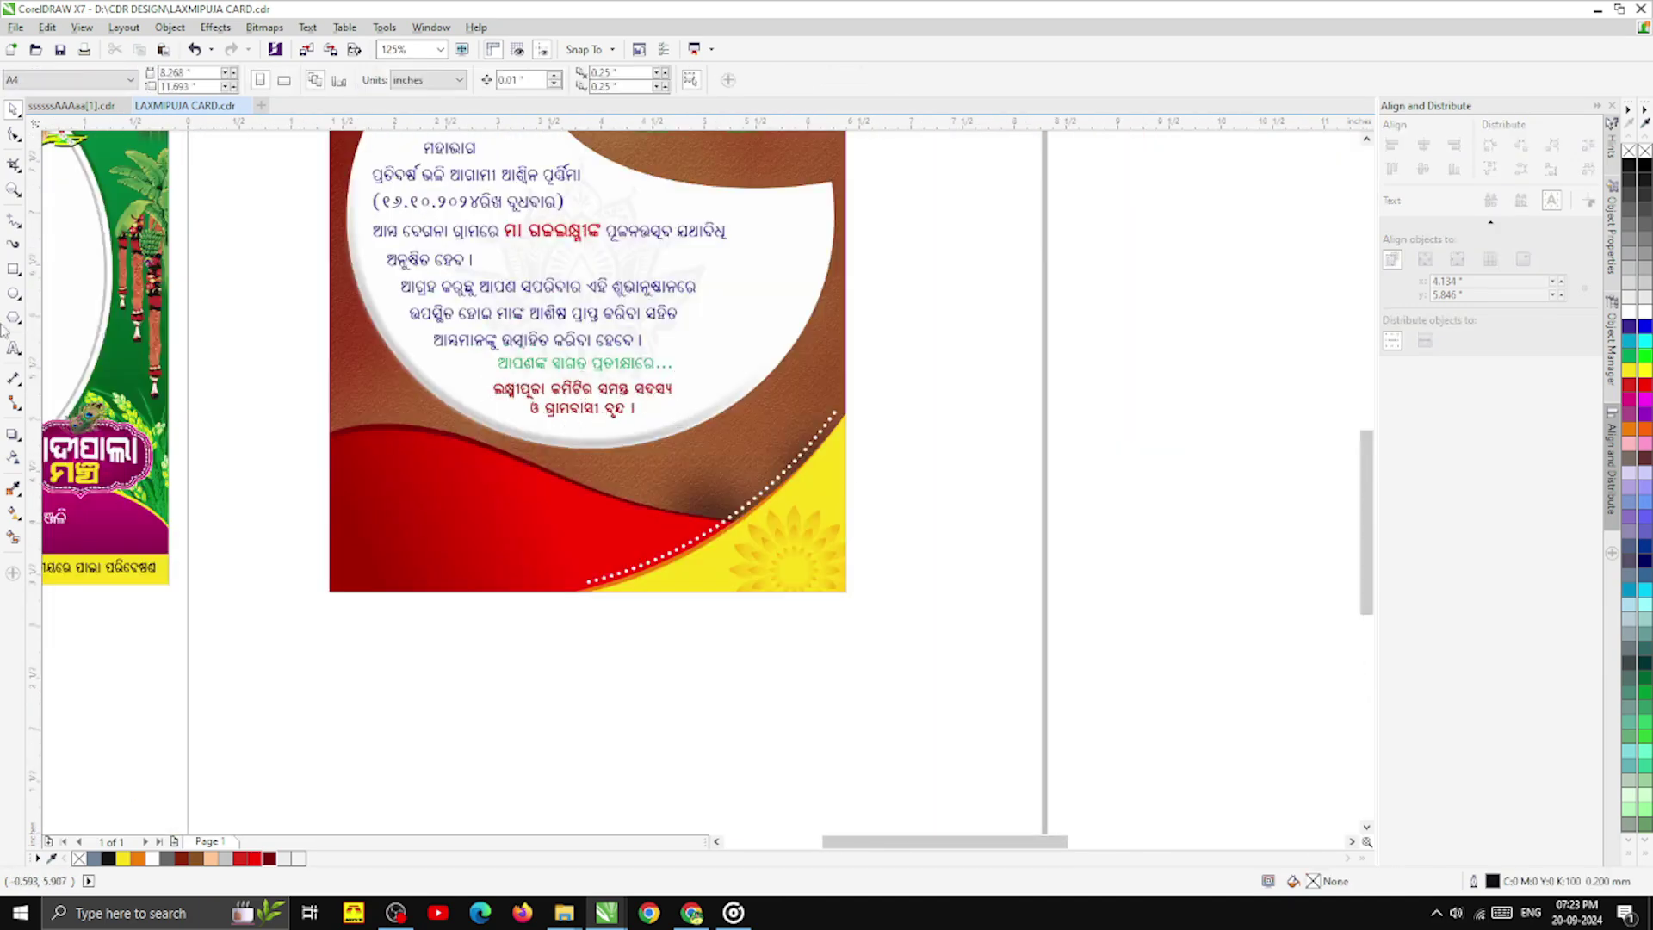
# - Delete the village name ବେଗନା before ଗ୍ରାମରେ in the invitation text
pyautogui.click(14, 348)
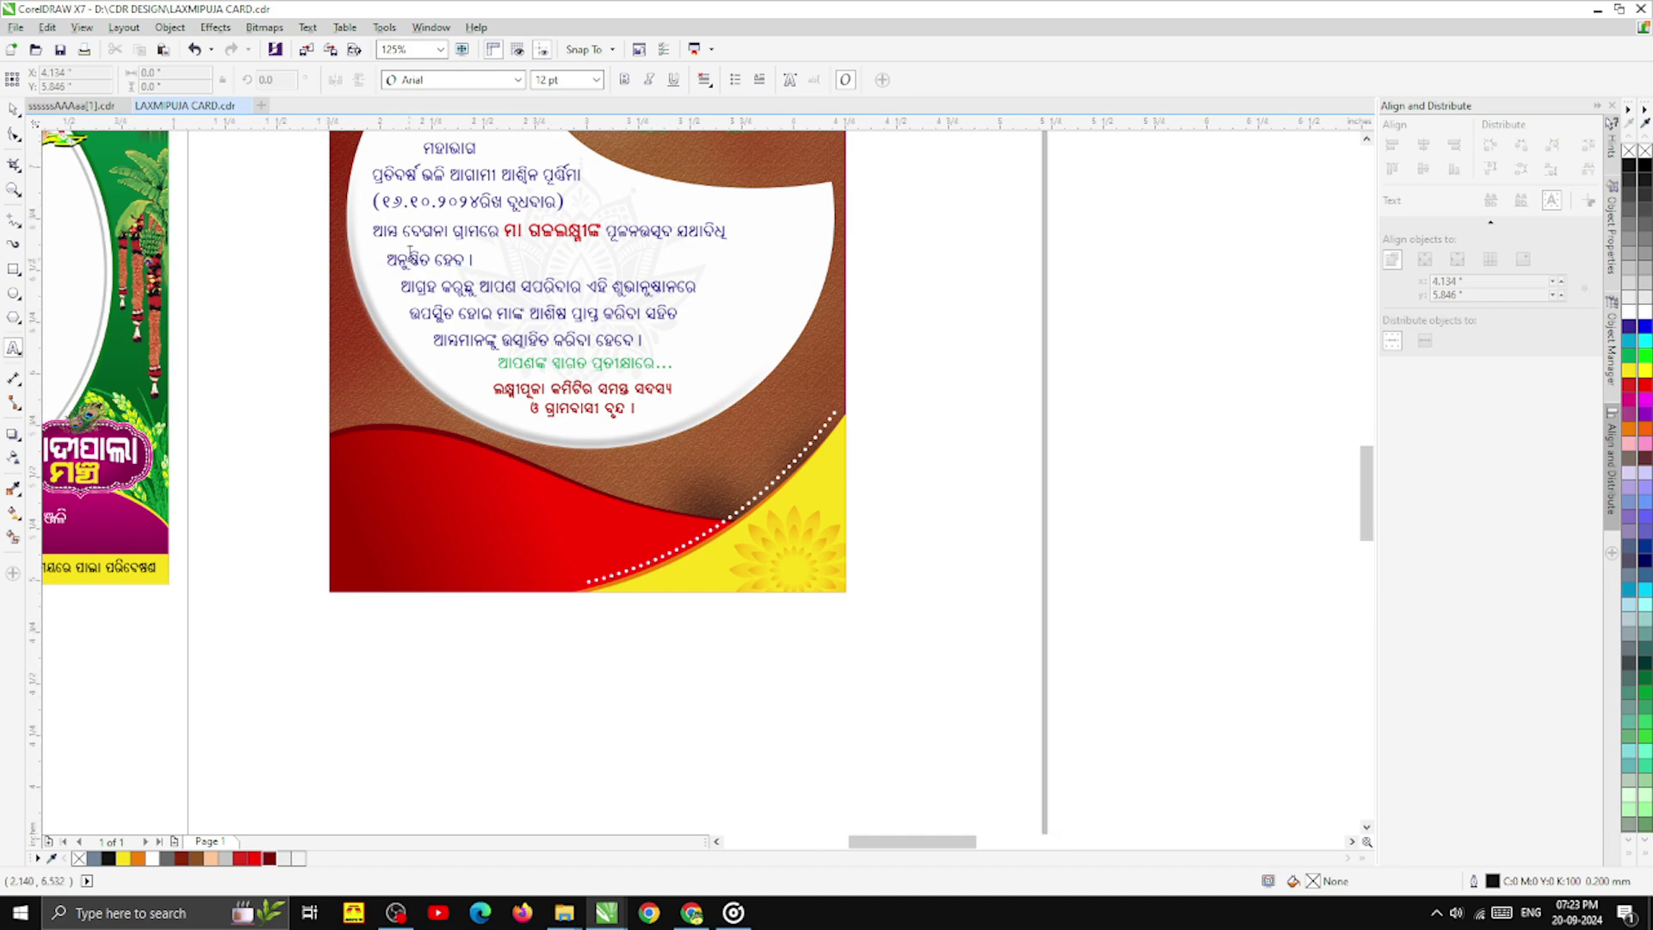
pyautogui.scroll(6, 411, 255)
pyautogui.moveTo(565, 159); pyautogui.dragTo(386, 168)
pyautogui.scroll(-6, 508, 307)
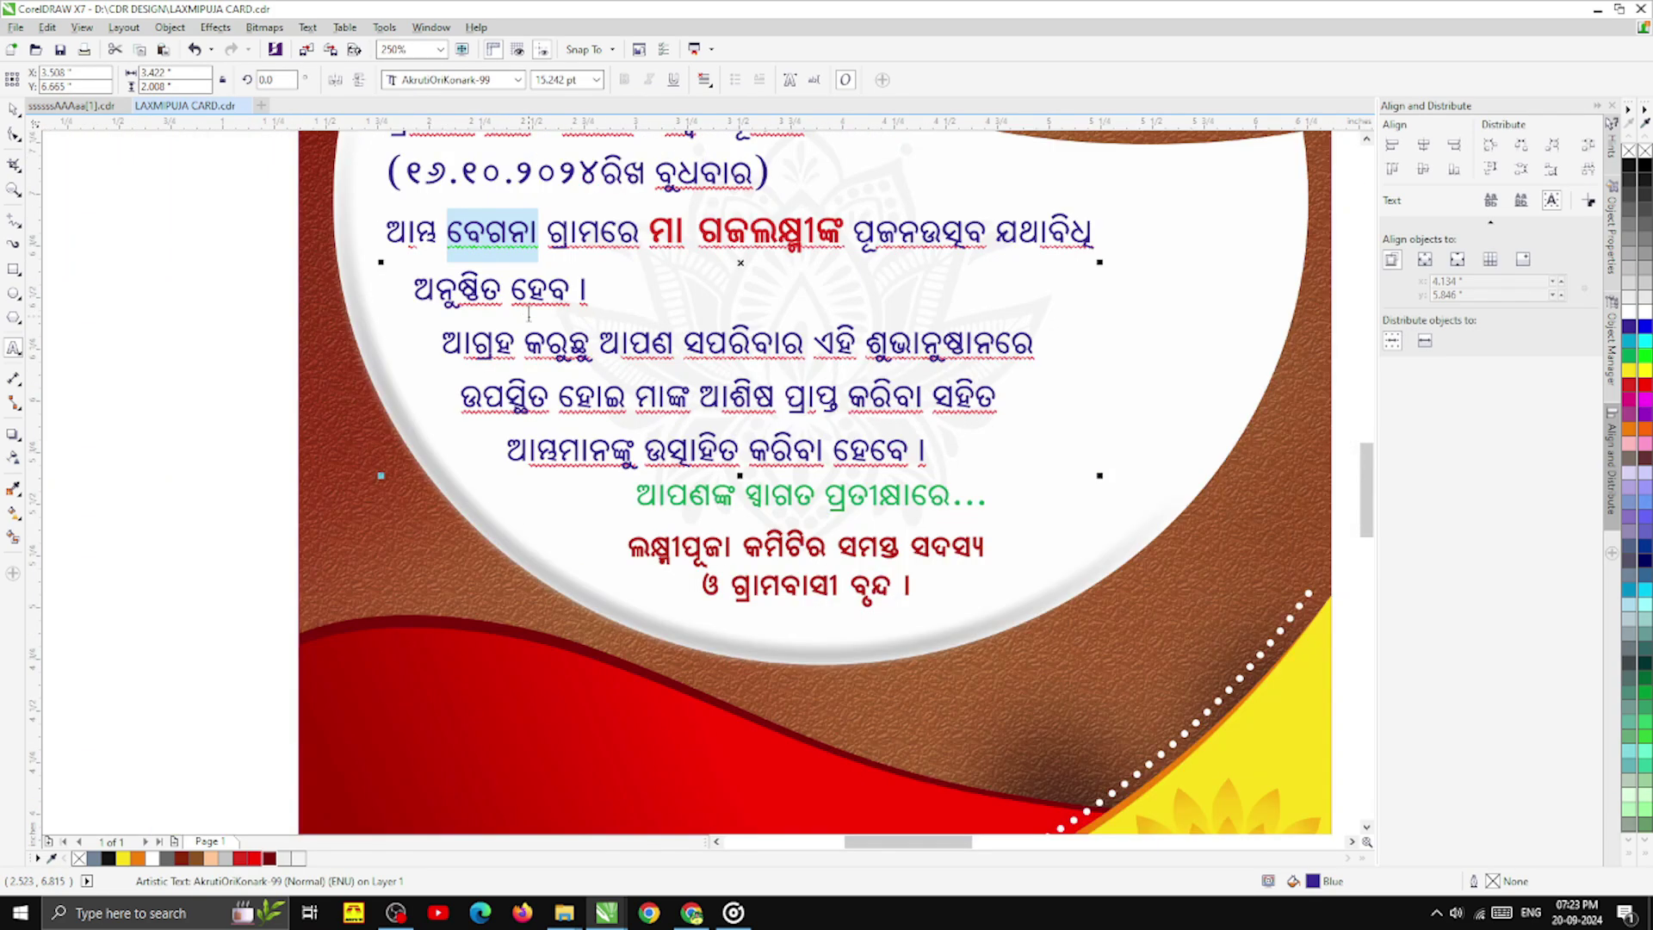
pyautogui.scroll(3, 547, 170)
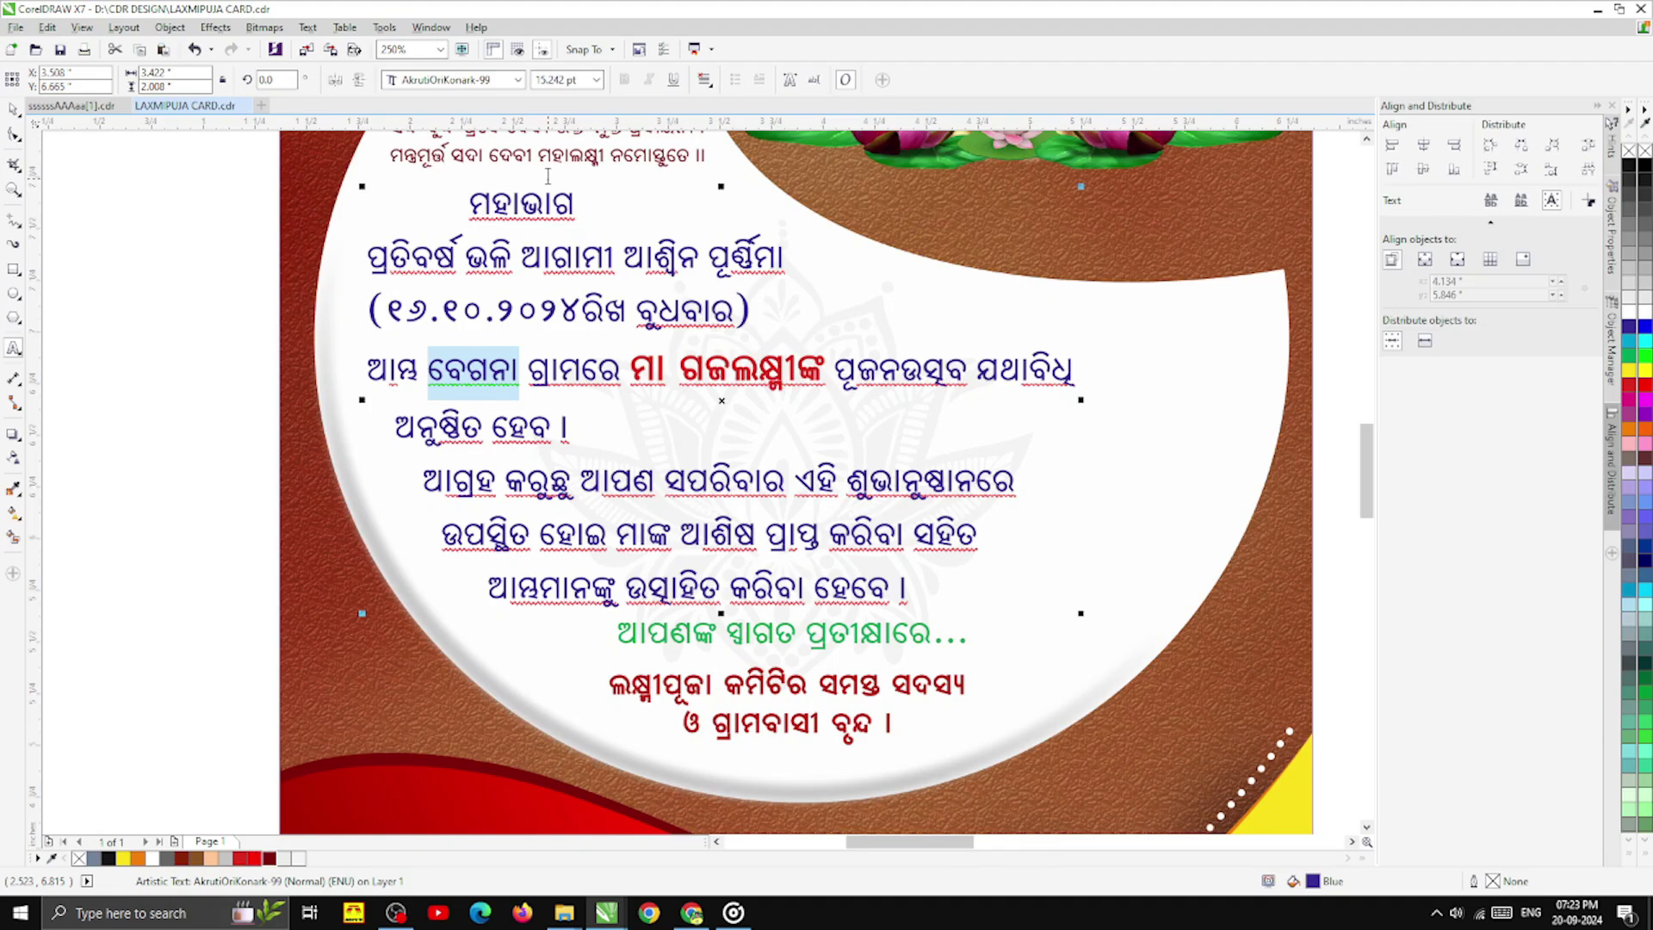
pyautogui.write('ଷ')
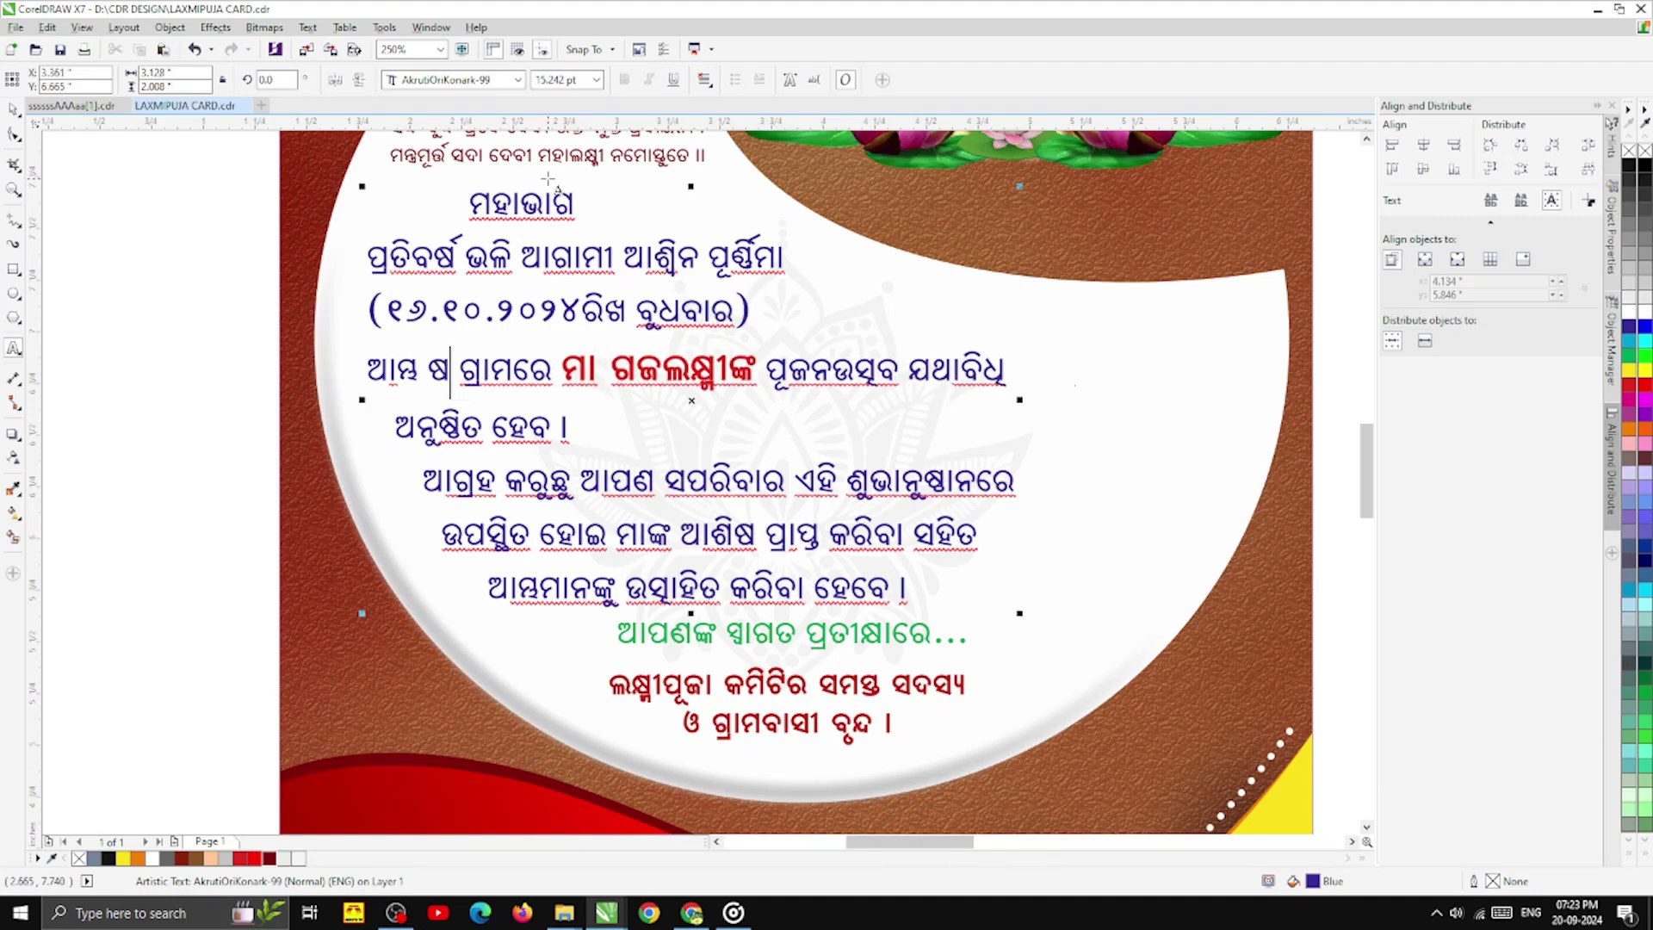
pyautogui.press('BackSpace')
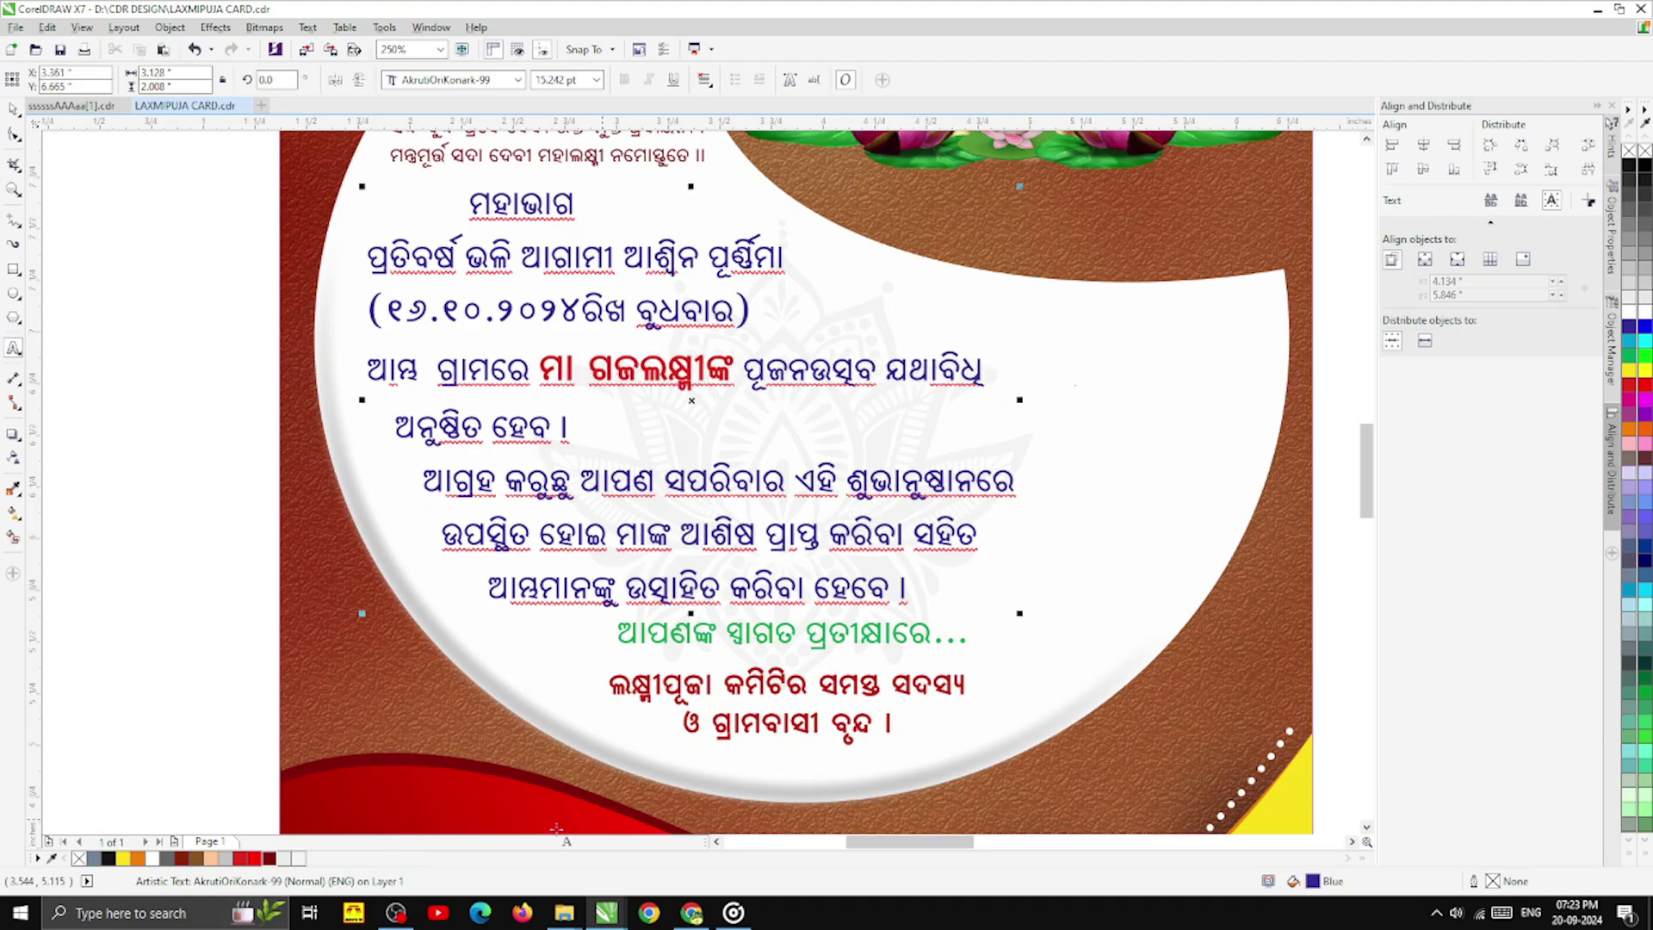
# - Turn on Akruti Odia typing in Paradox application mode and enter ହରିବ before ଗ୍ରାମରେ
pyautogui.click(356, 917)
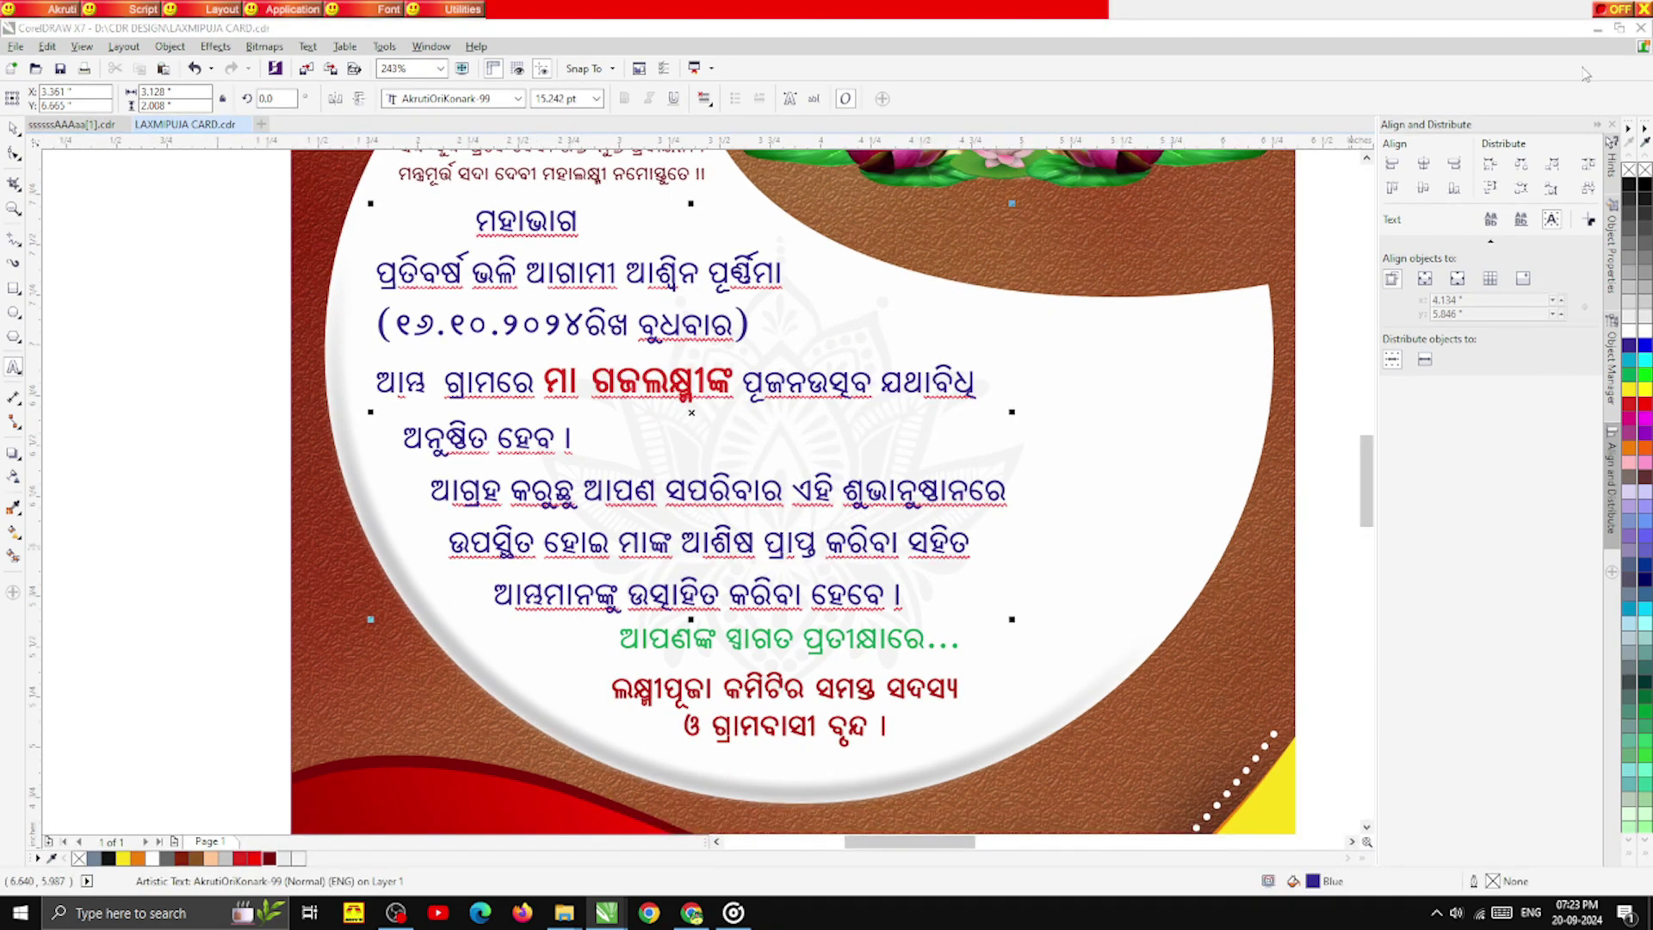
pyautogui.click(276, 11)
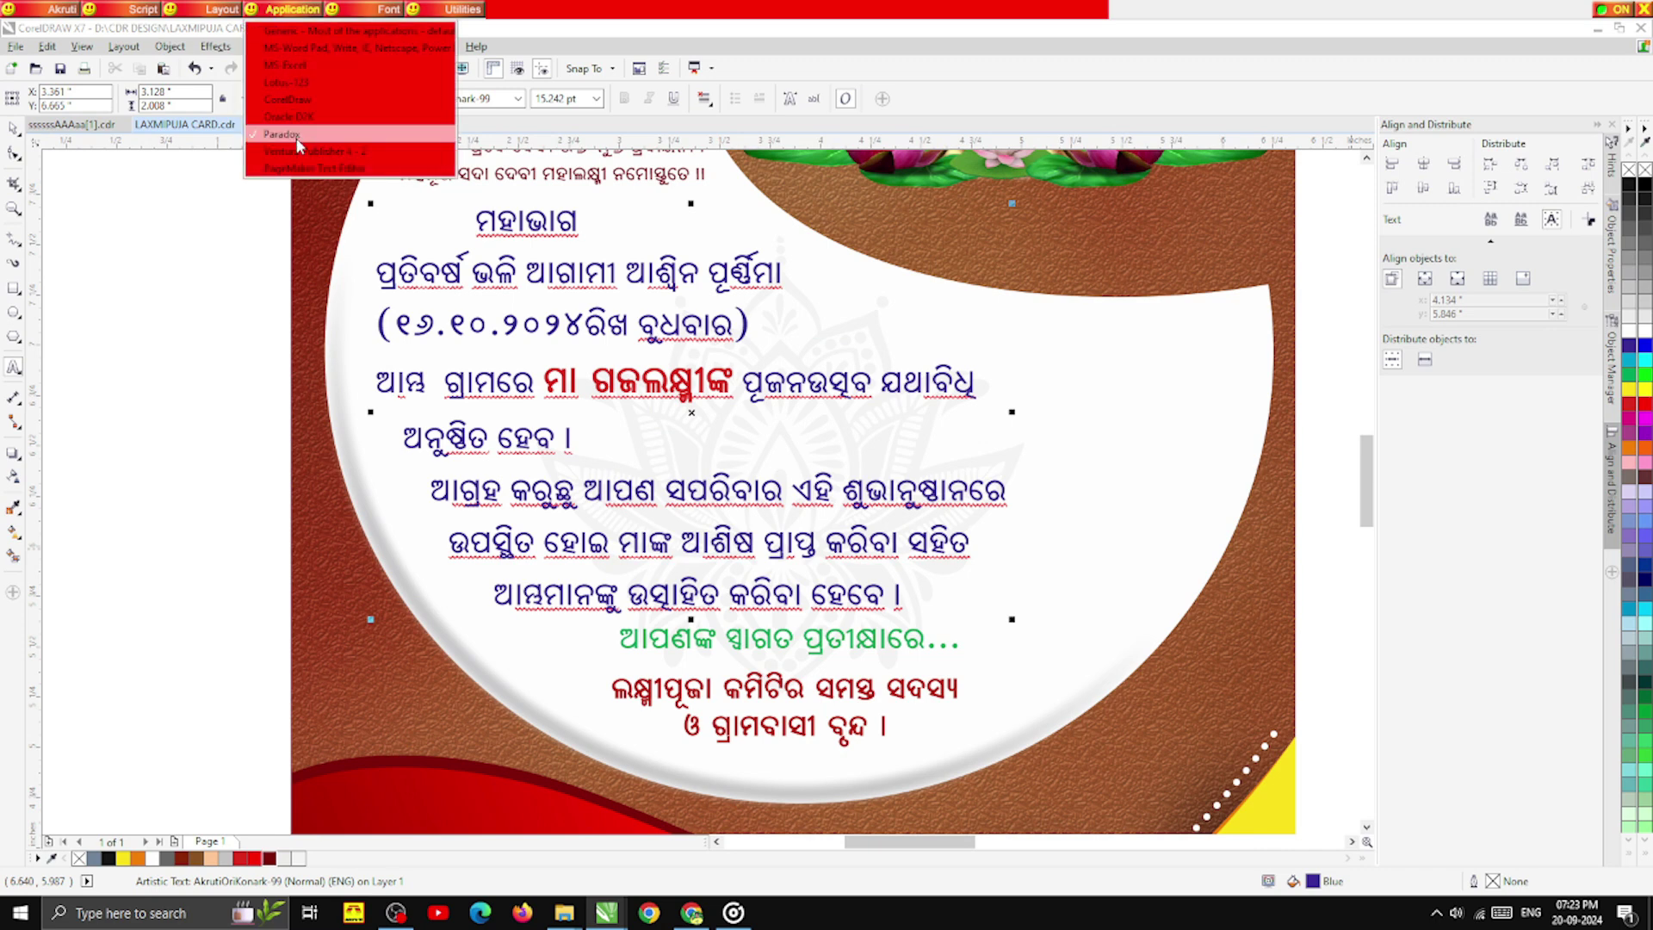
pyautogui.click(296, 140)
pyautogui.click(435, 389)
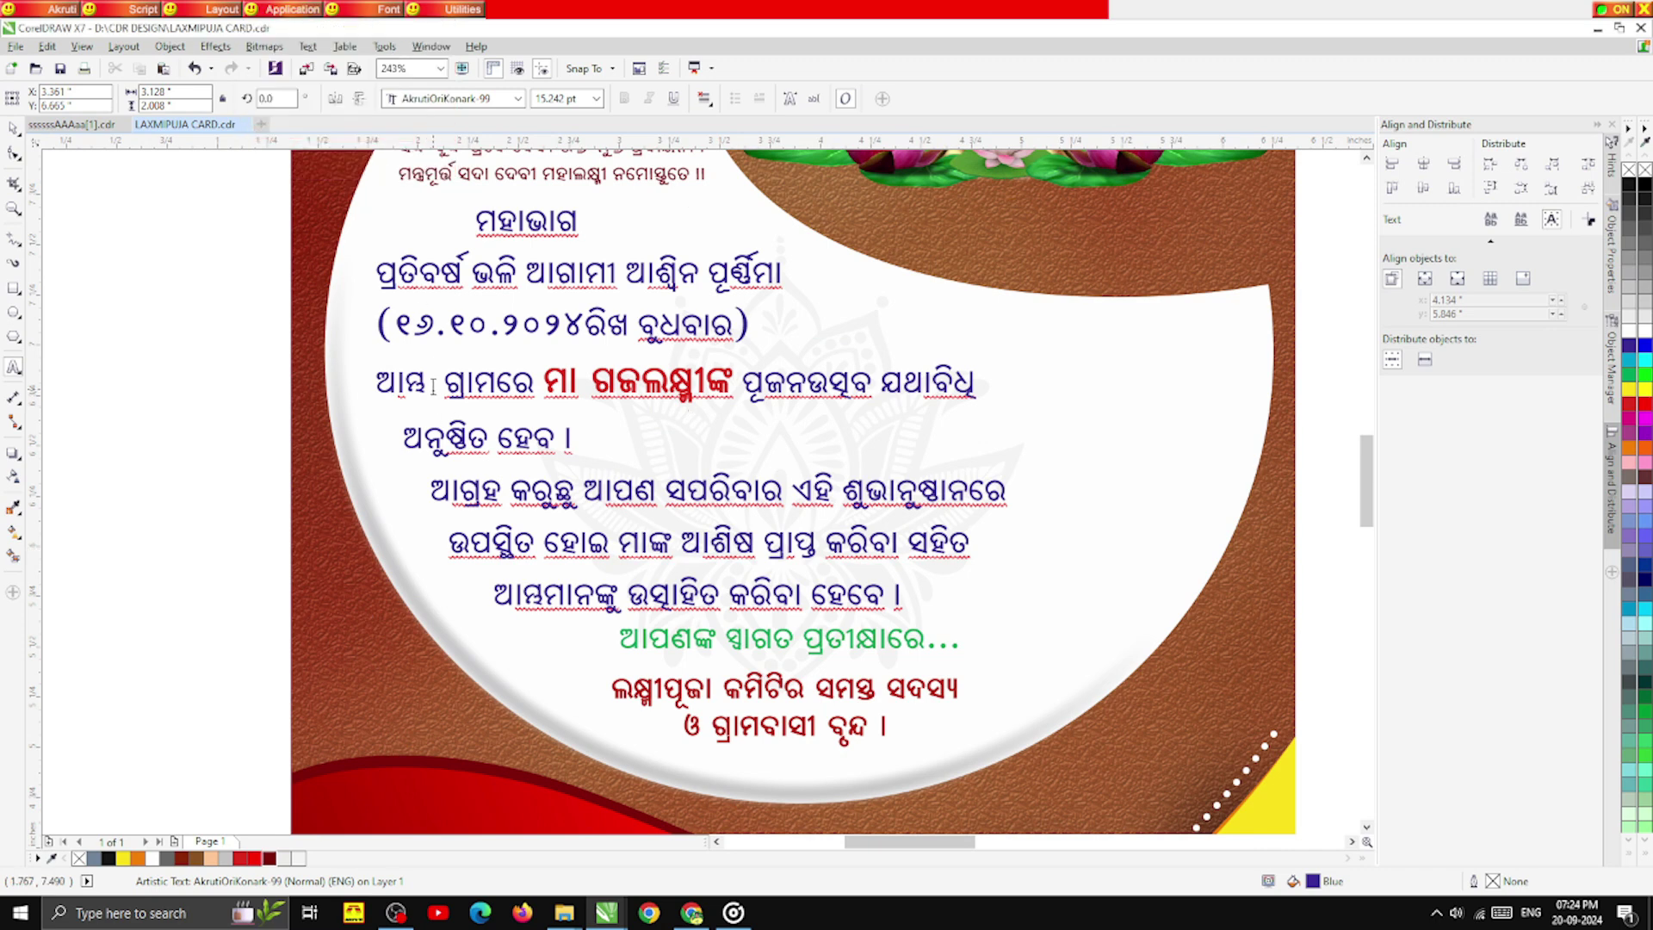
pyautogui.write('ହରିବ')
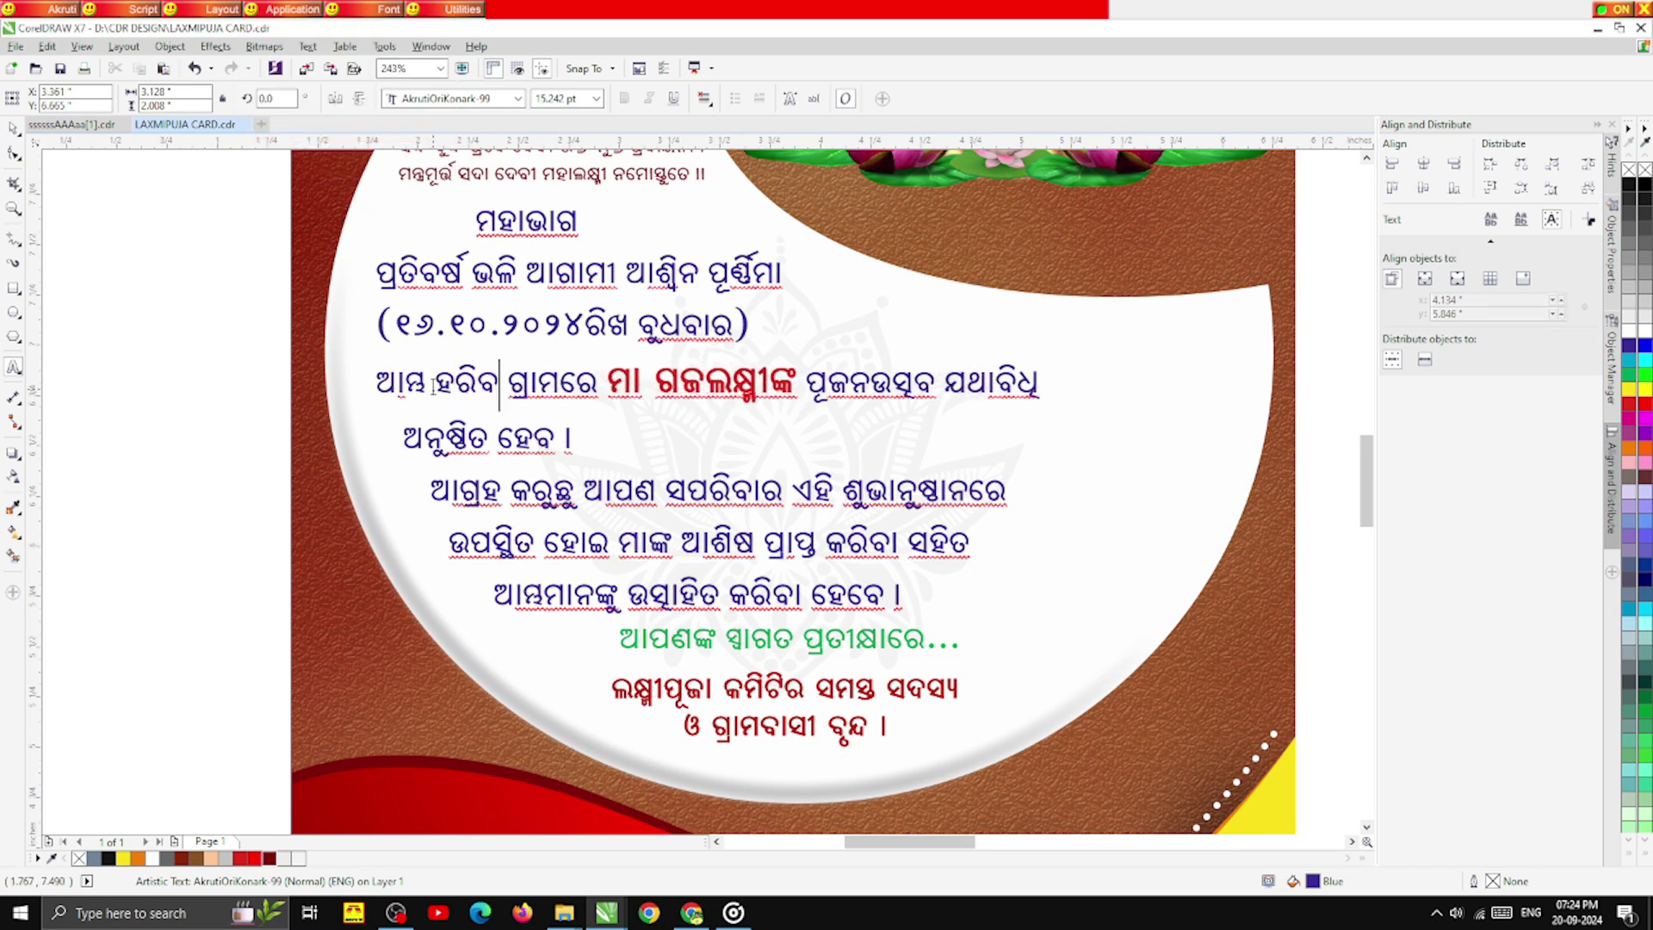
pyautogui.click(222, 9)
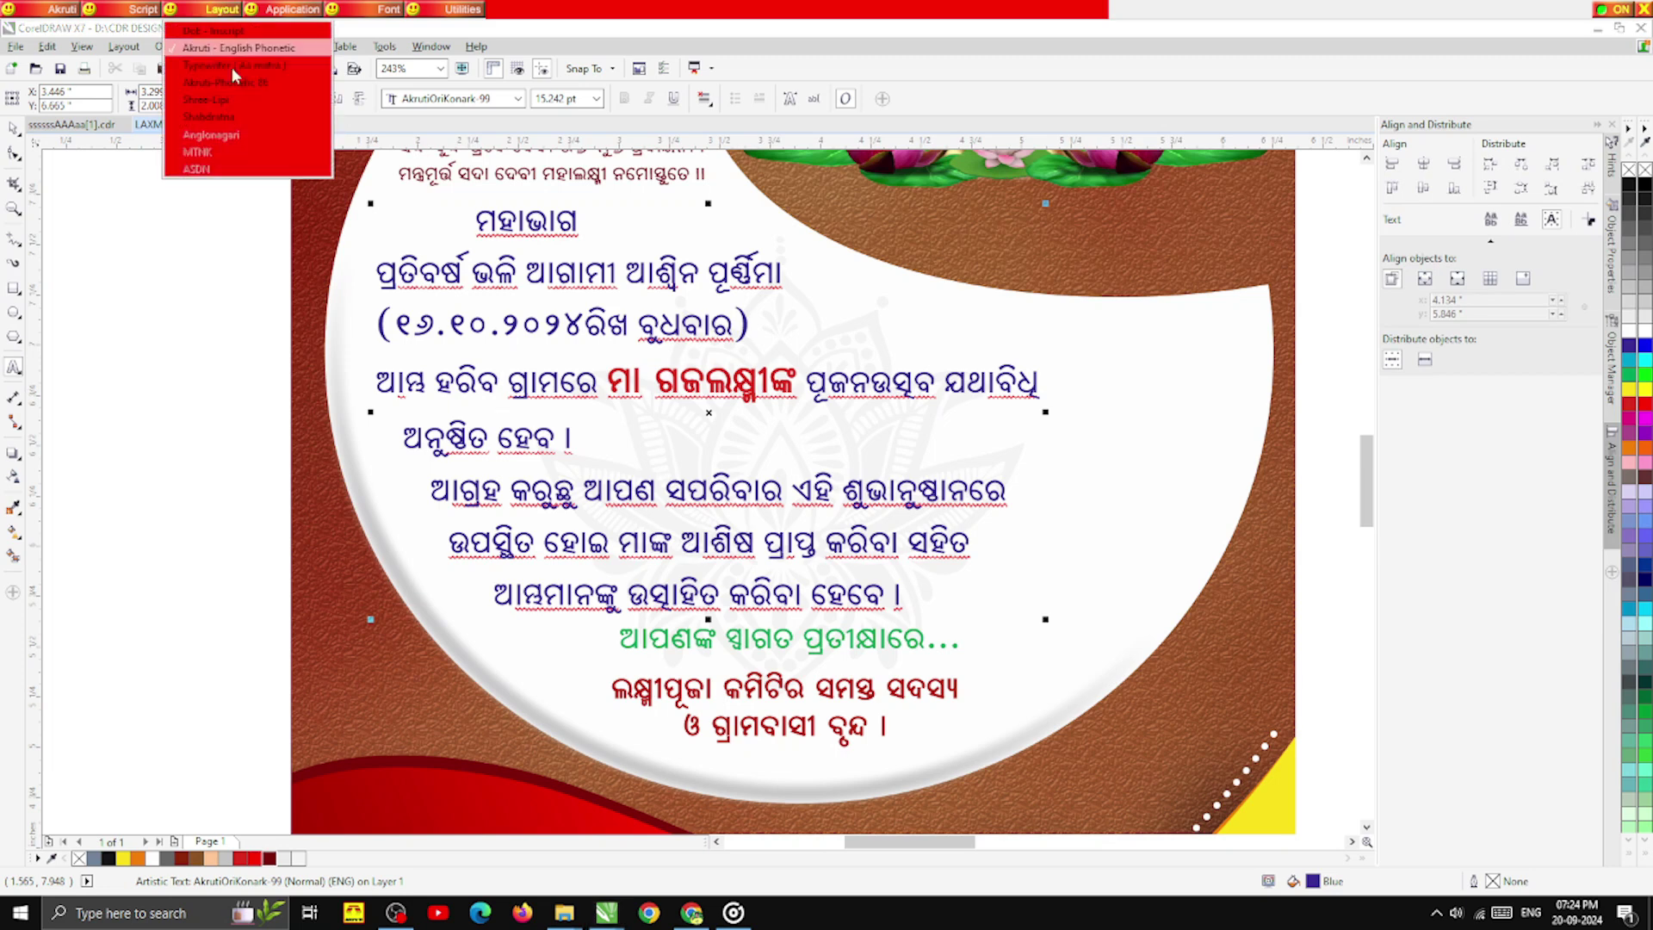
pyautogui.click(141, 10)
pyautogui.click(138, 13)
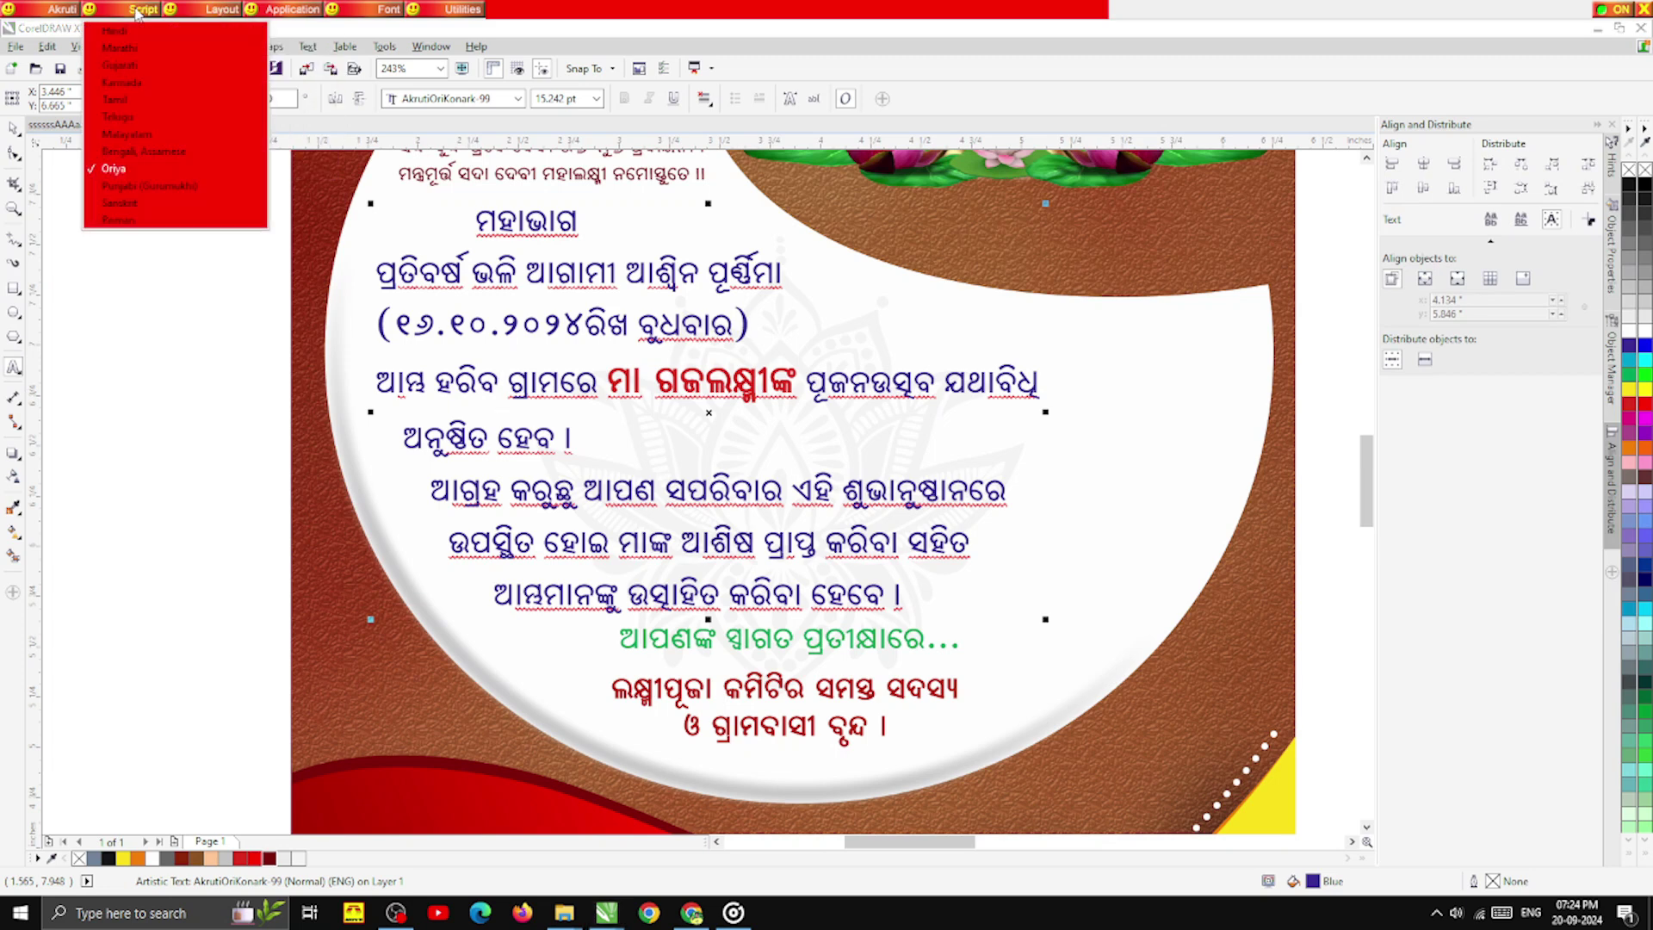
pyautogui.click(222, 10)
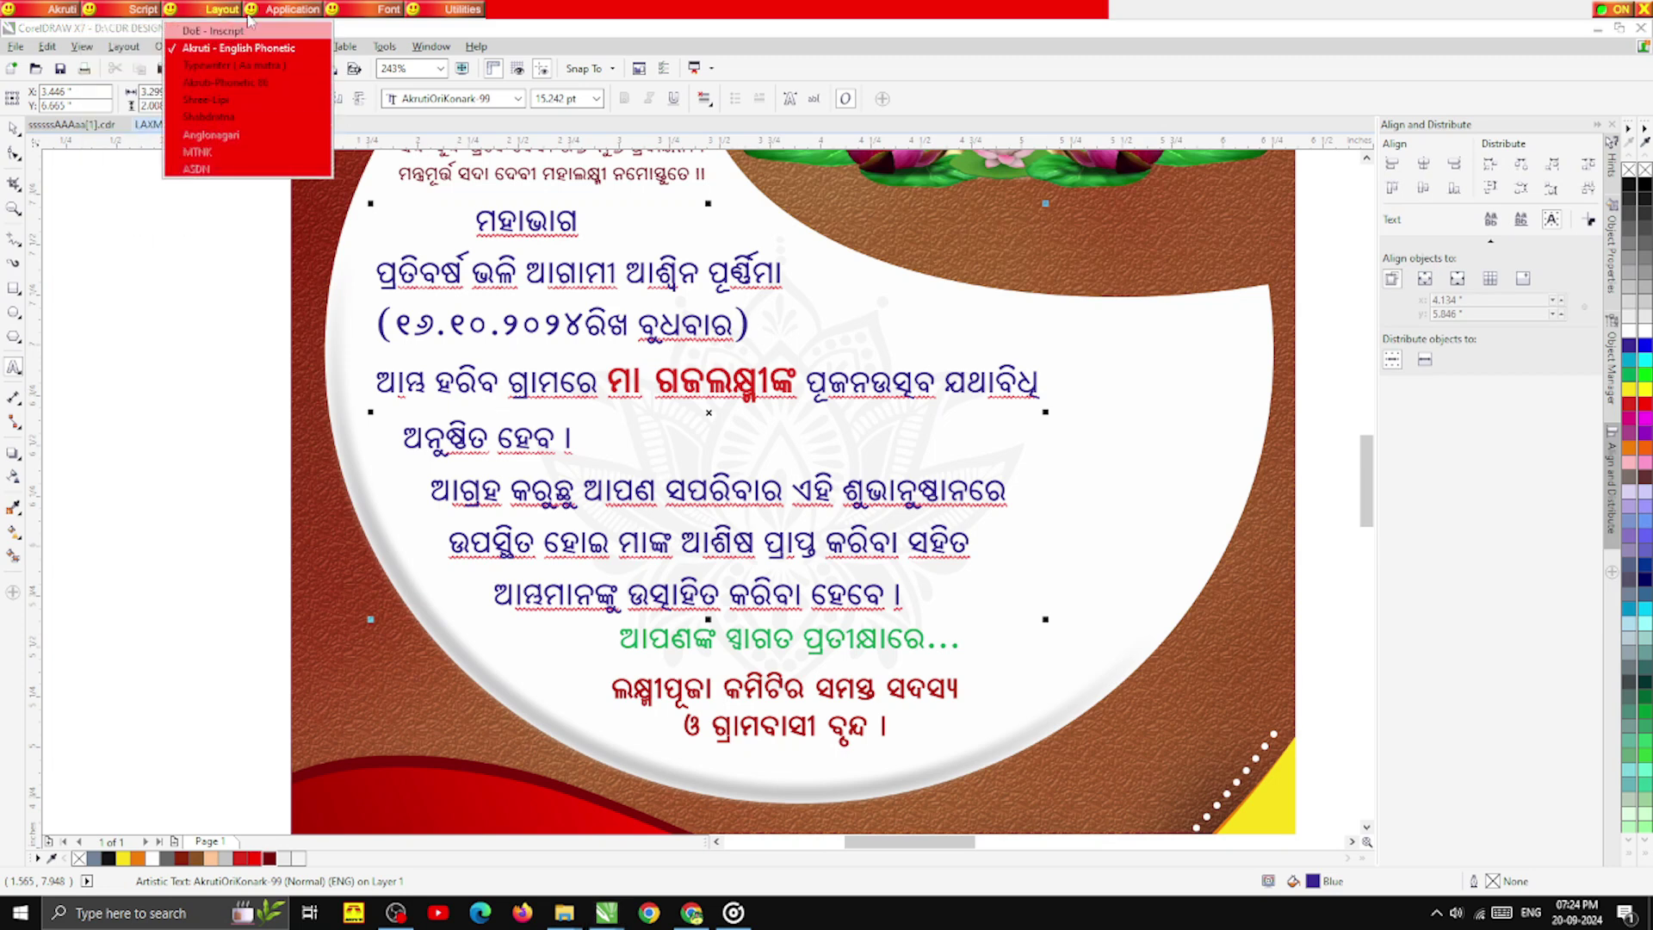
pyautogui.click(289, 12)
pyautogui.click(291, 133)
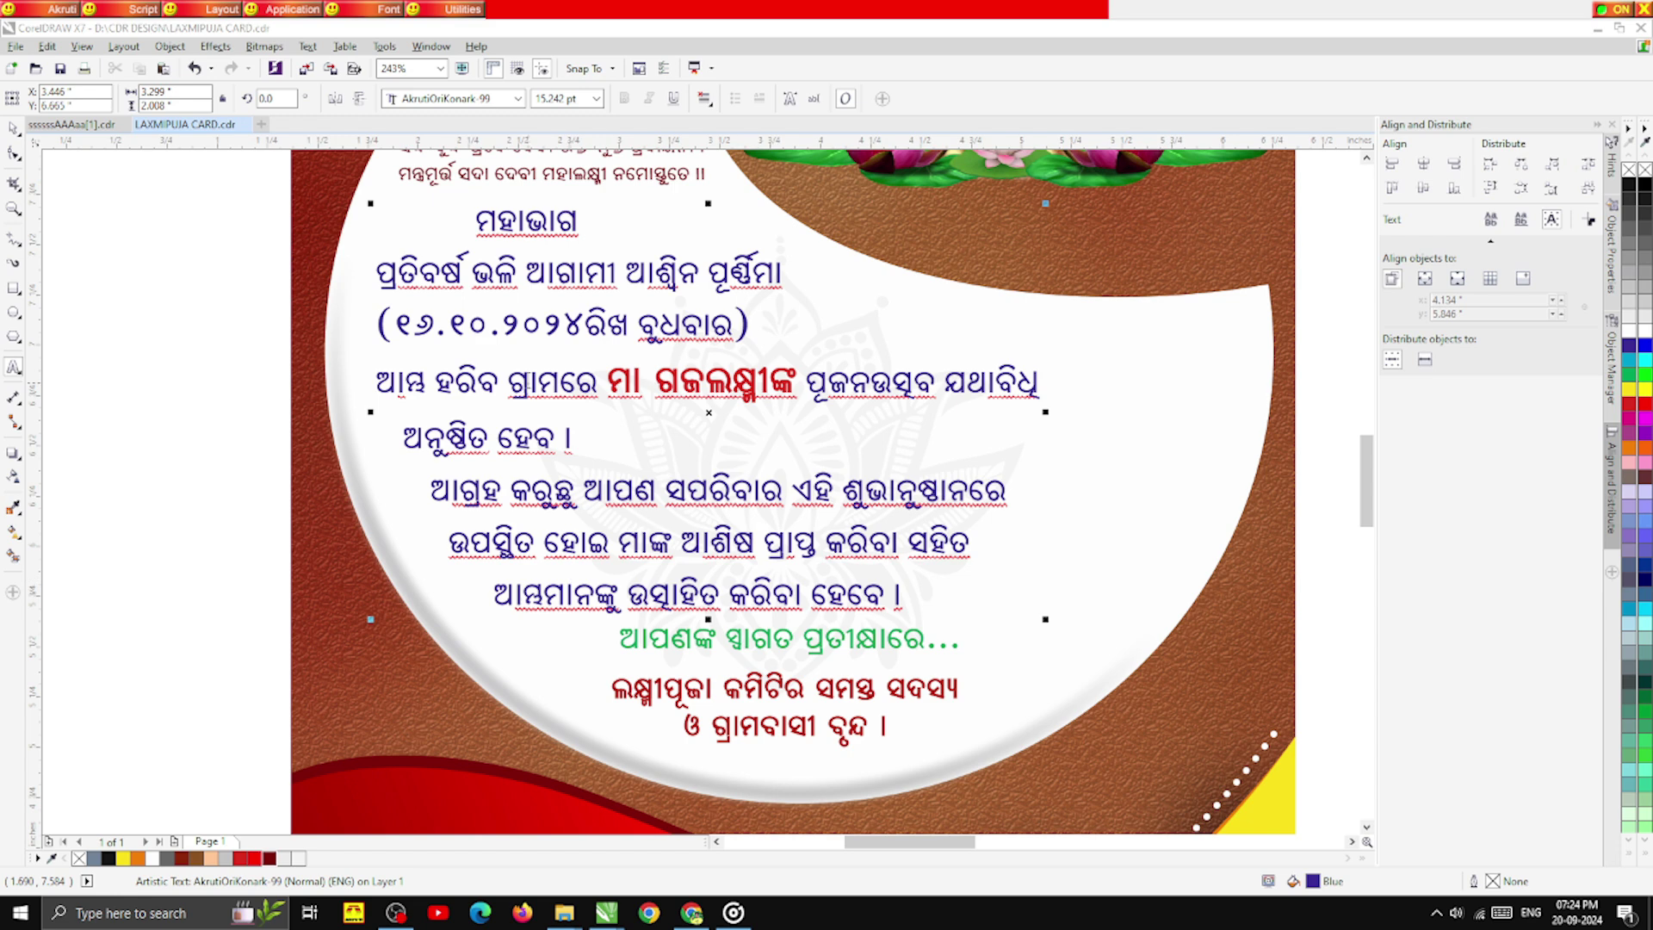
# - Replace the last letter of ହରିବ before ଗ୍ରାମରେ with ଚନ୍ଦନପୁର to complete the village name
pyautogui.moveTo(493, 374); pyautogui.dragTo(475, 374)
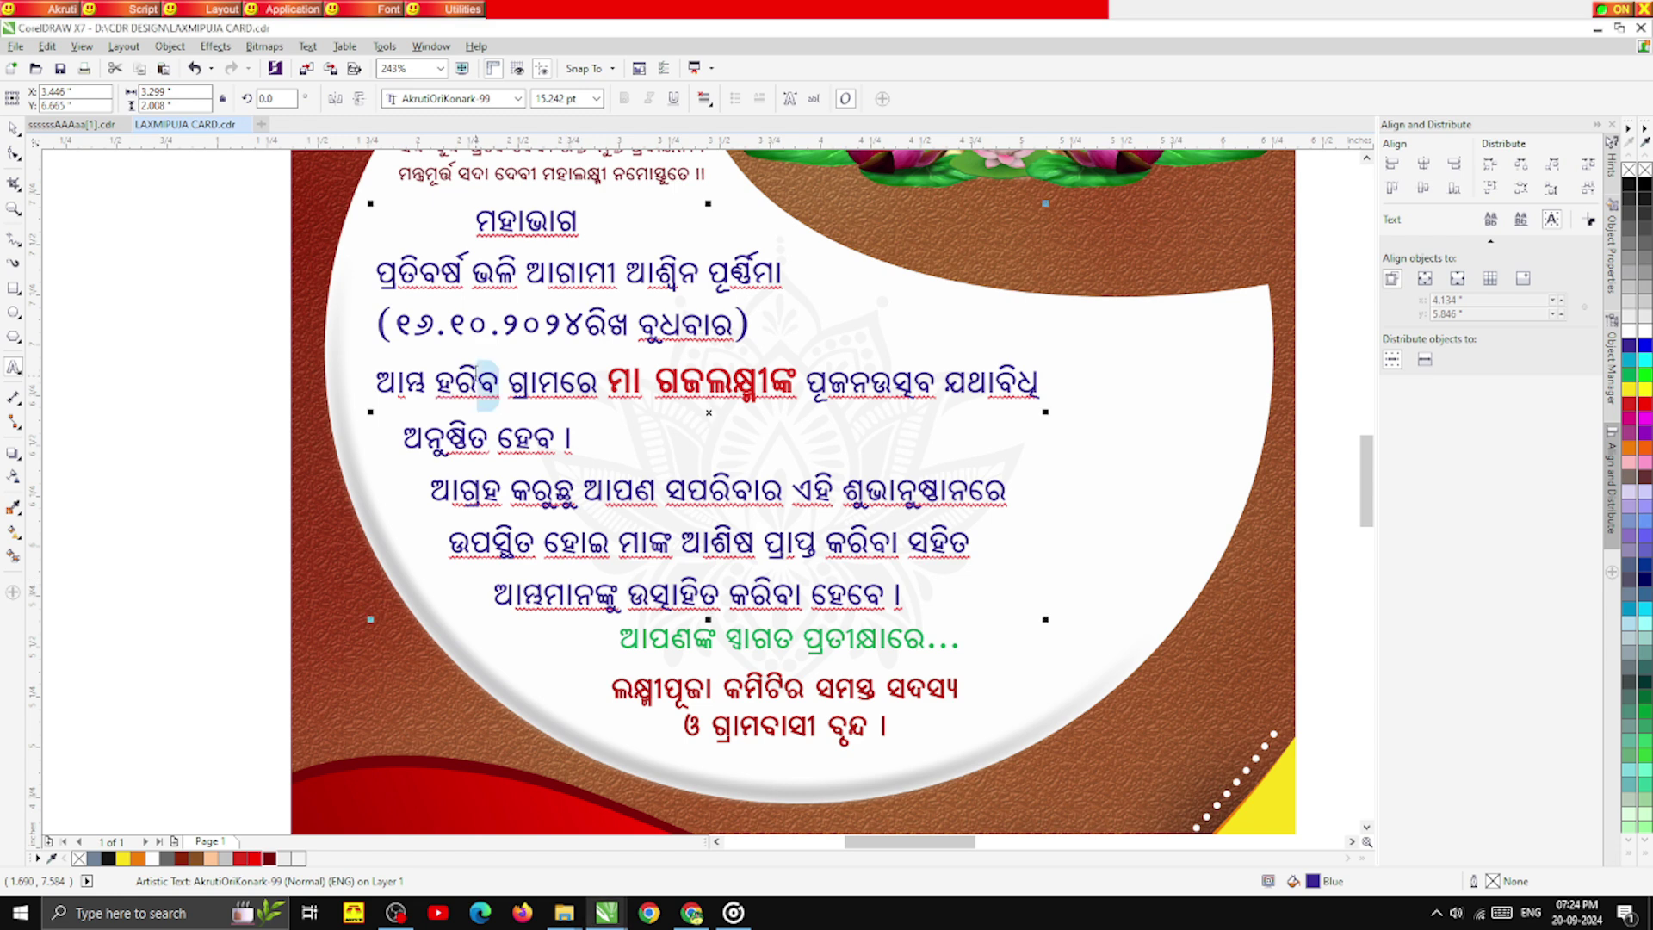
pyautogui.write('ଚନ୍ଦନ')
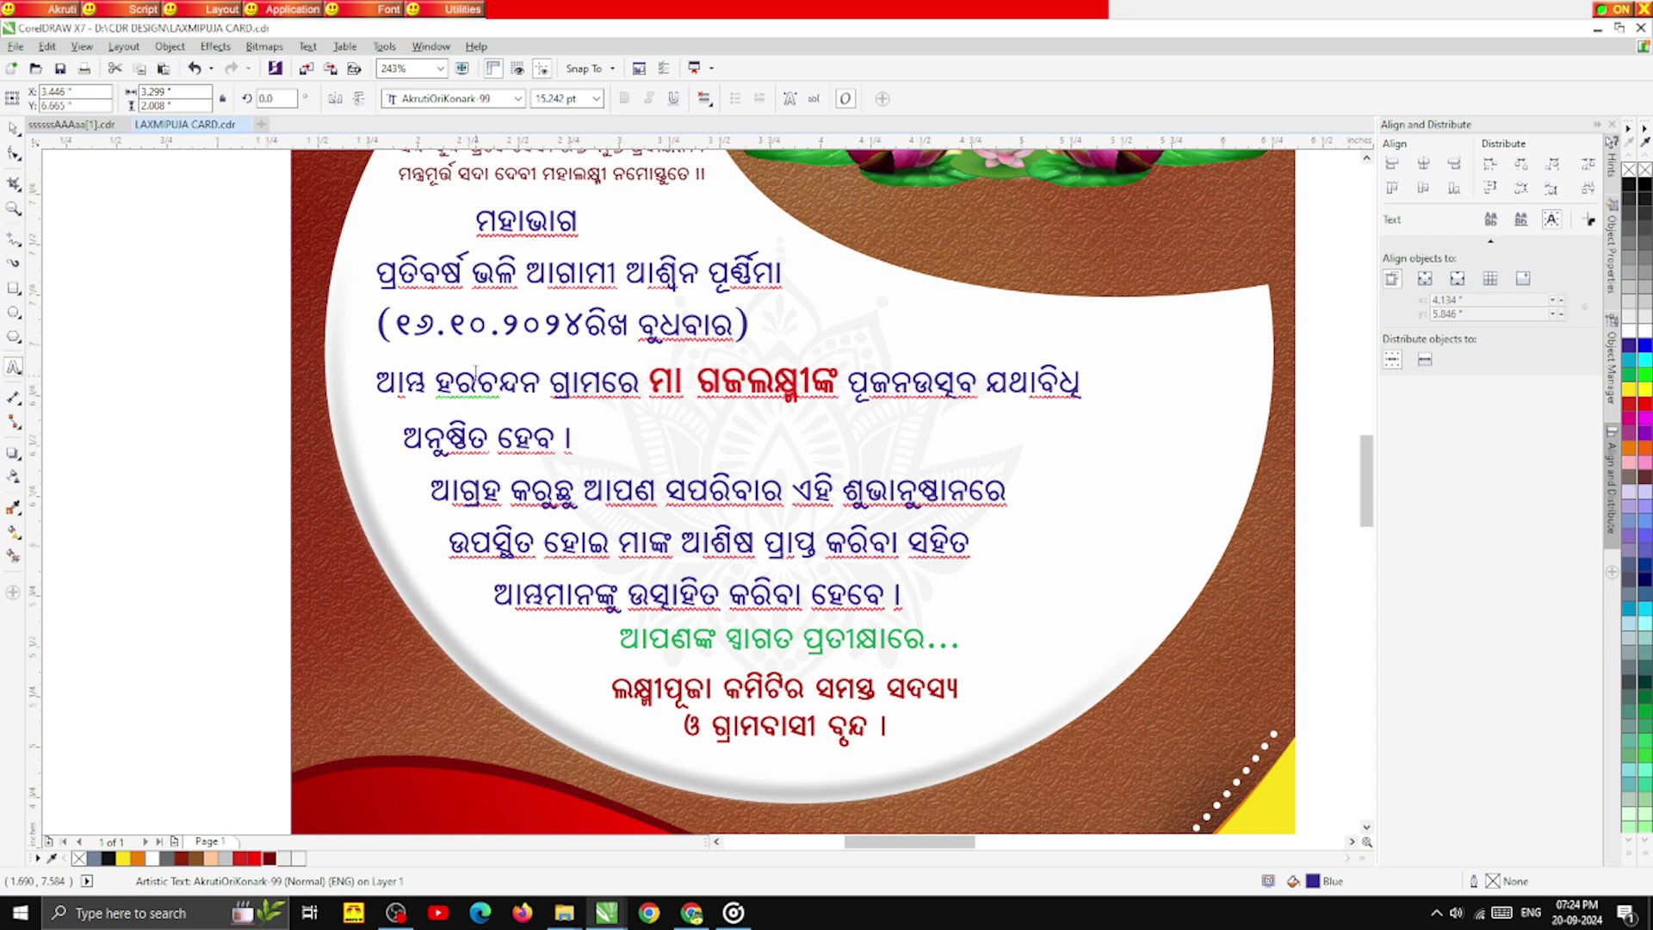
pyautogui.write('ପୁର')
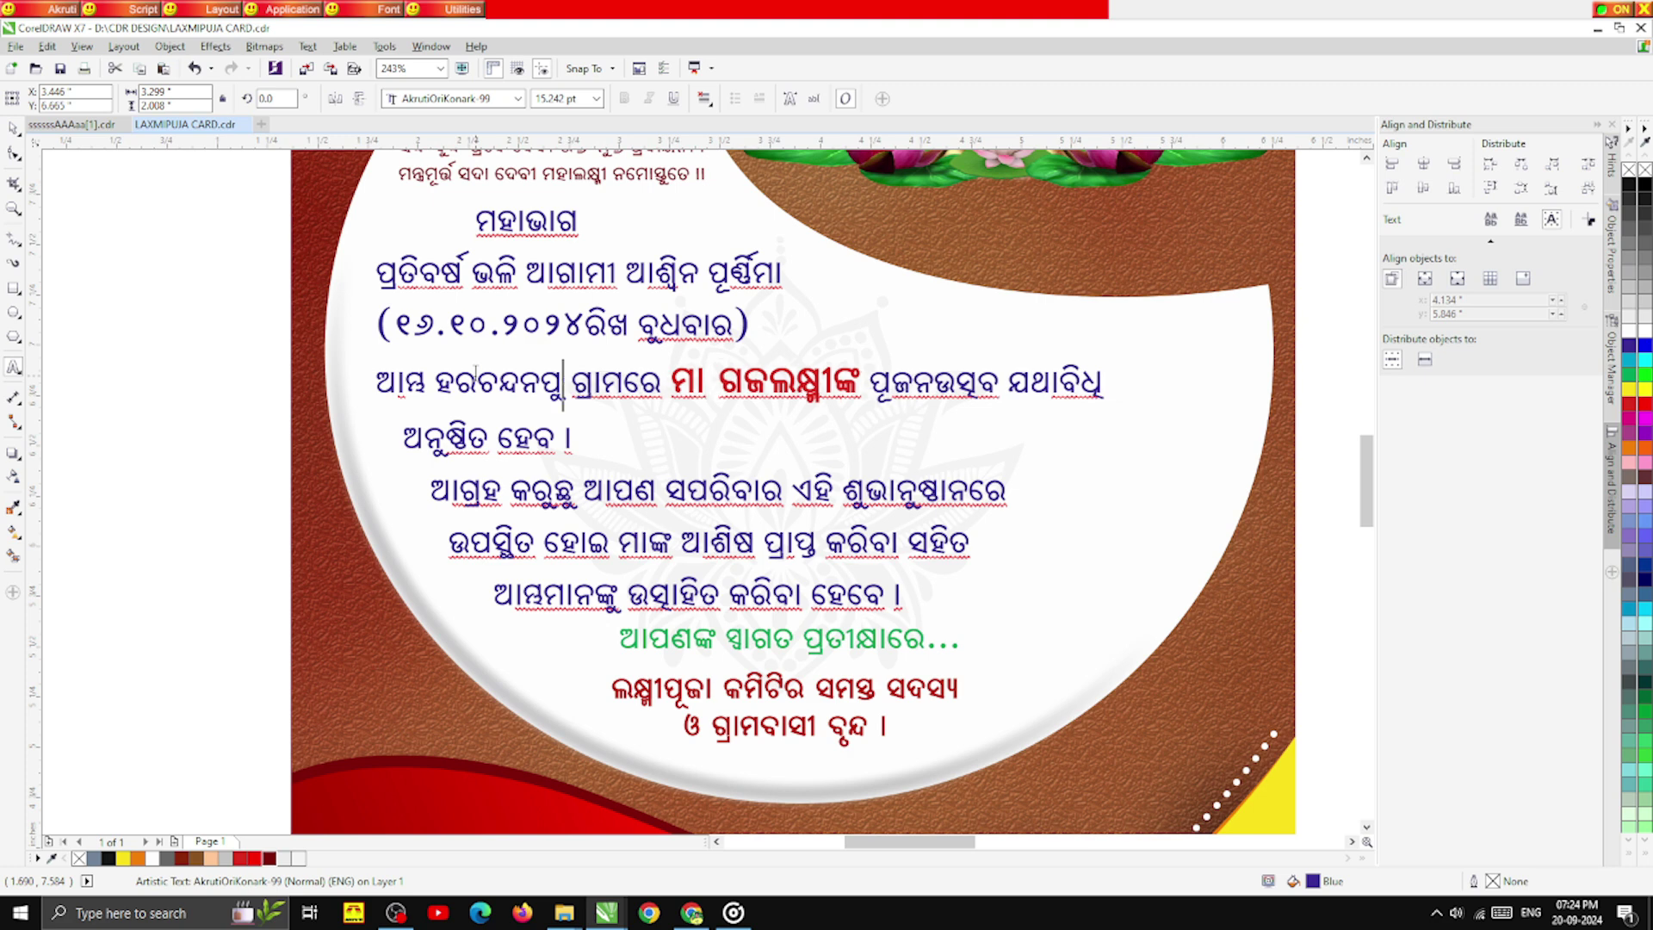
pyautogui.press('BackSpace')
pyautogui.write('ର')
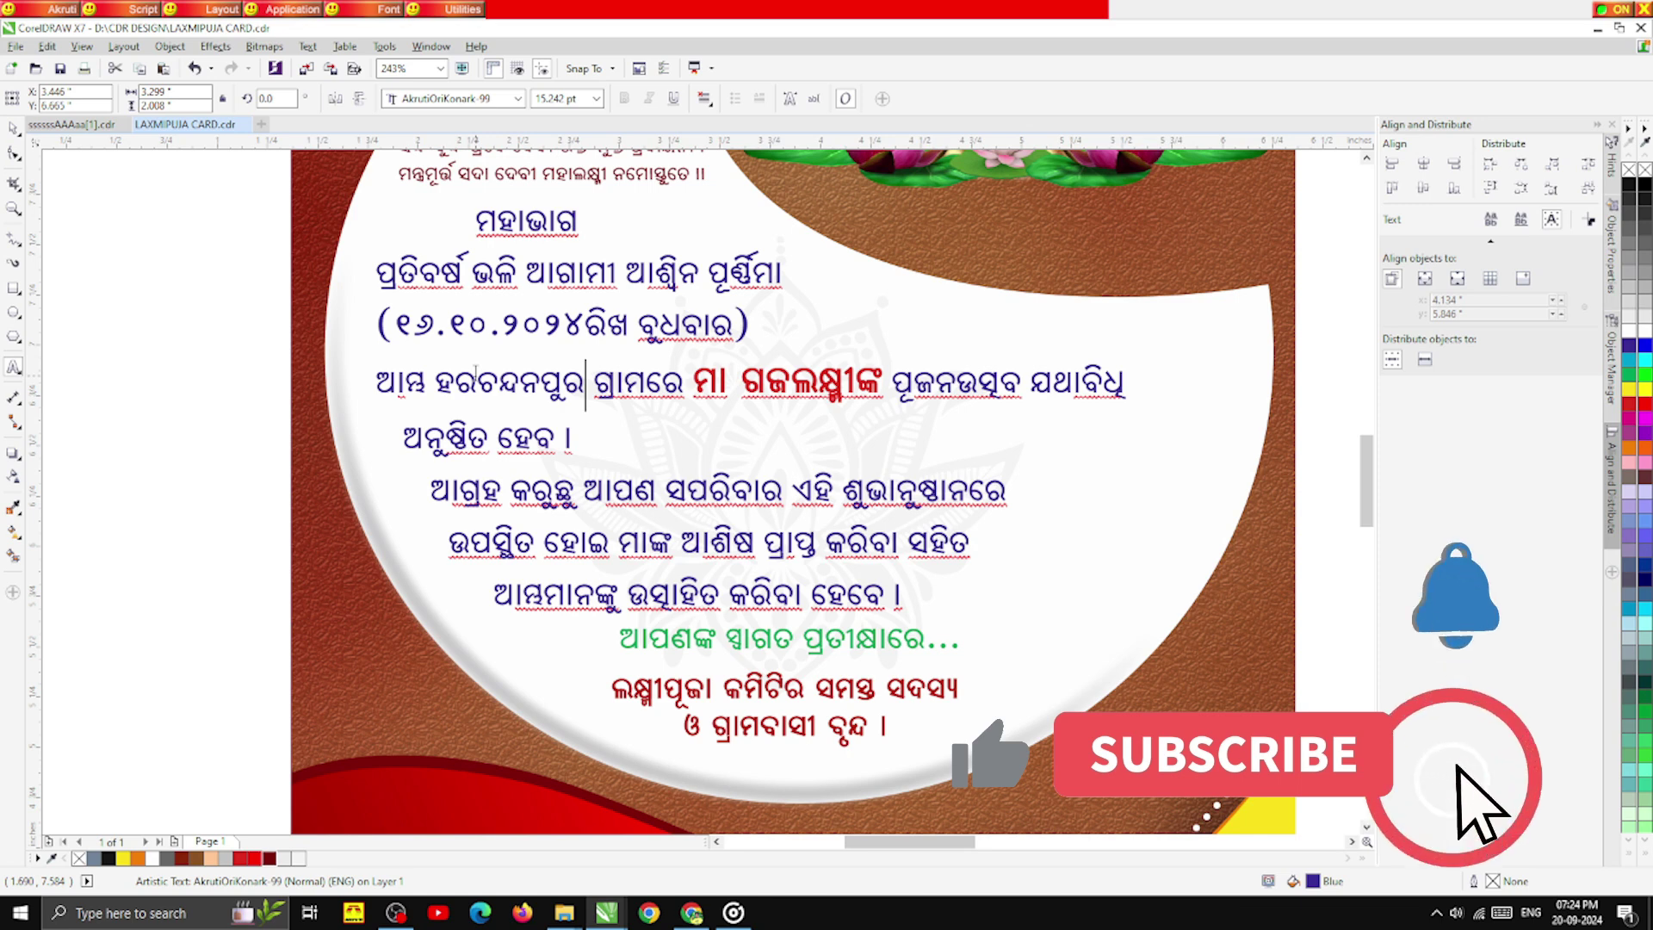
# - Join the line ଅନୁଷ୍ଠିତ ହେବ । to the end of the line above it in the invitation text
pyautogui.click(402, 441)
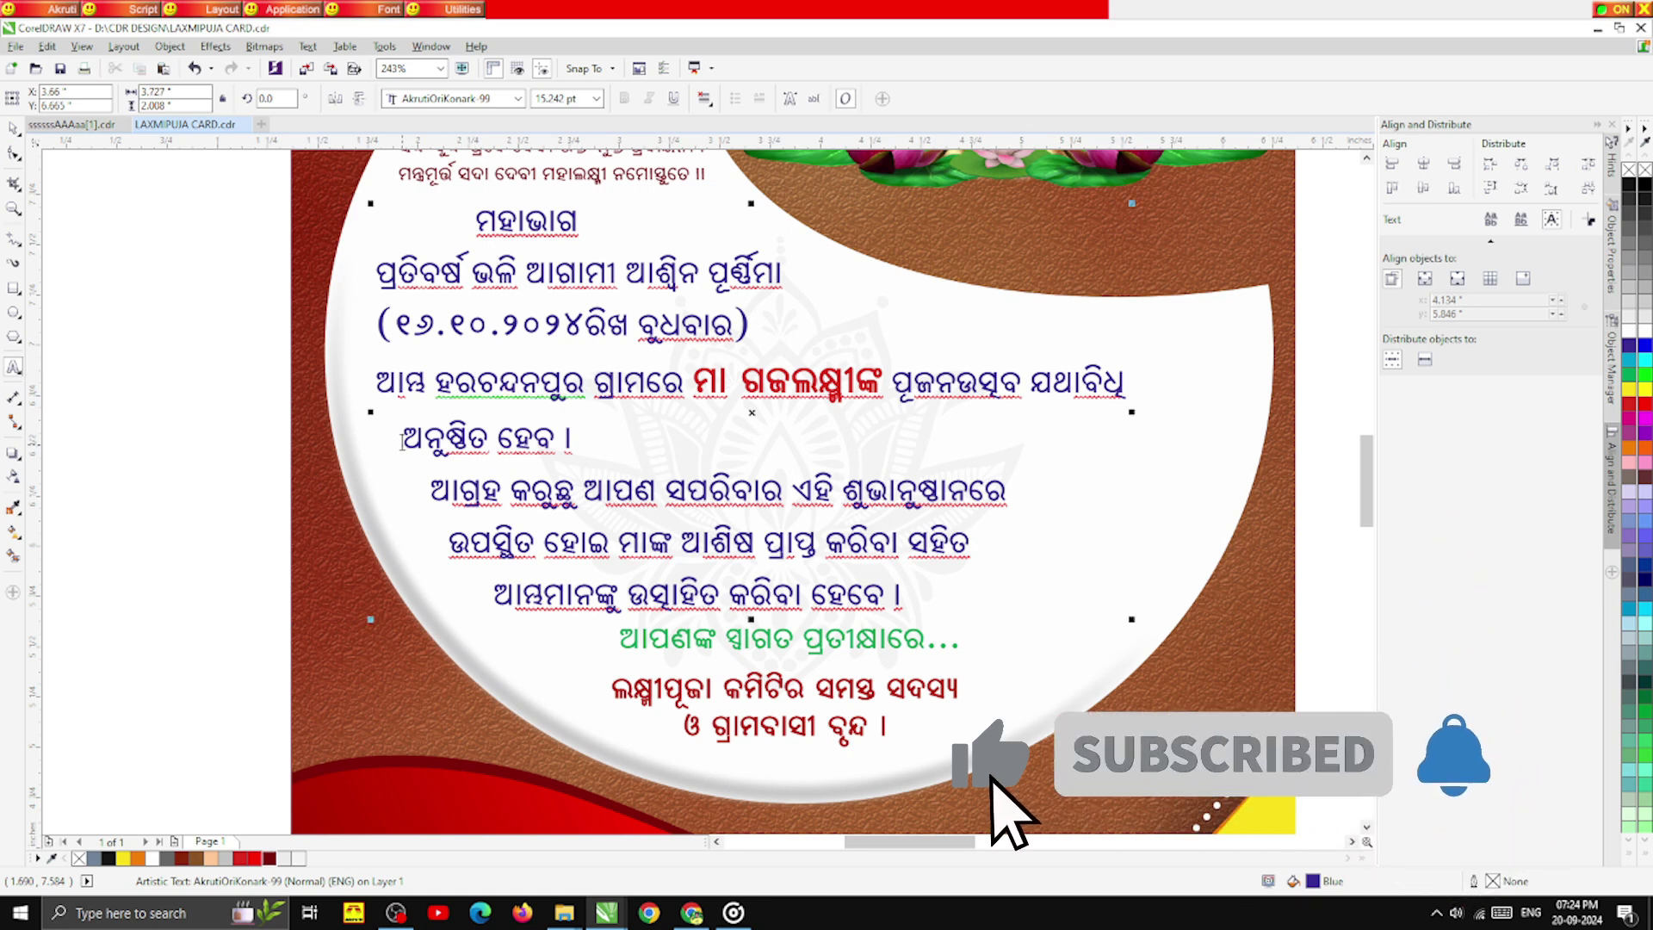
pyautogui.click(402, 443)
pyautogui.press('BackSpace')
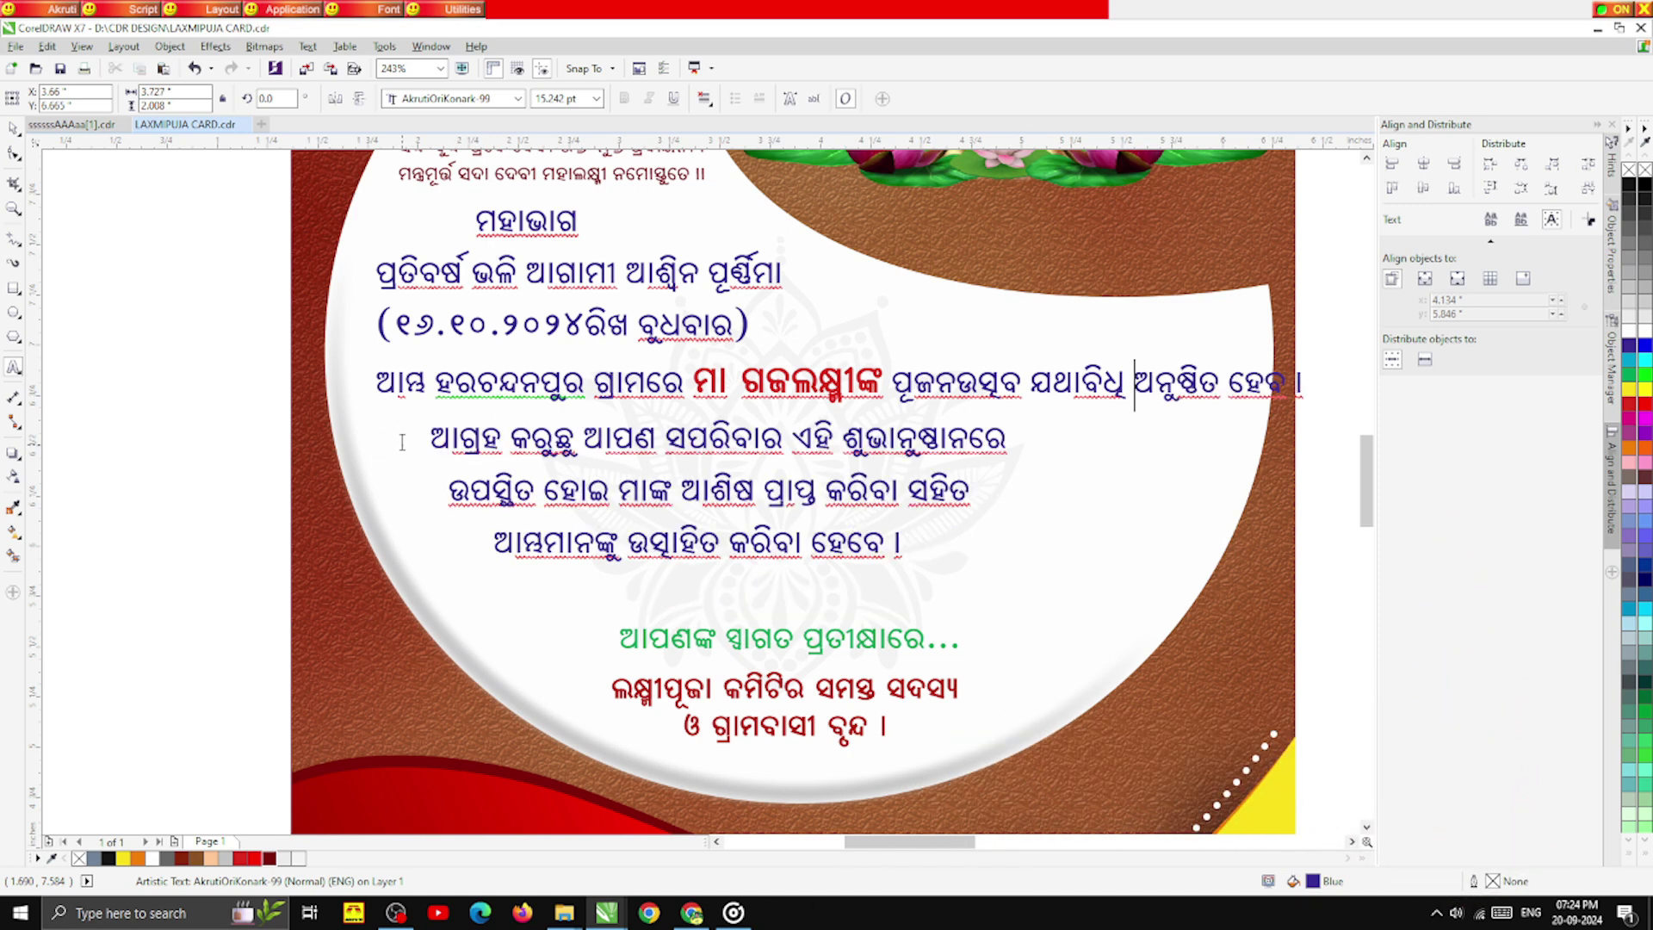
pyautogui.press('Escape')
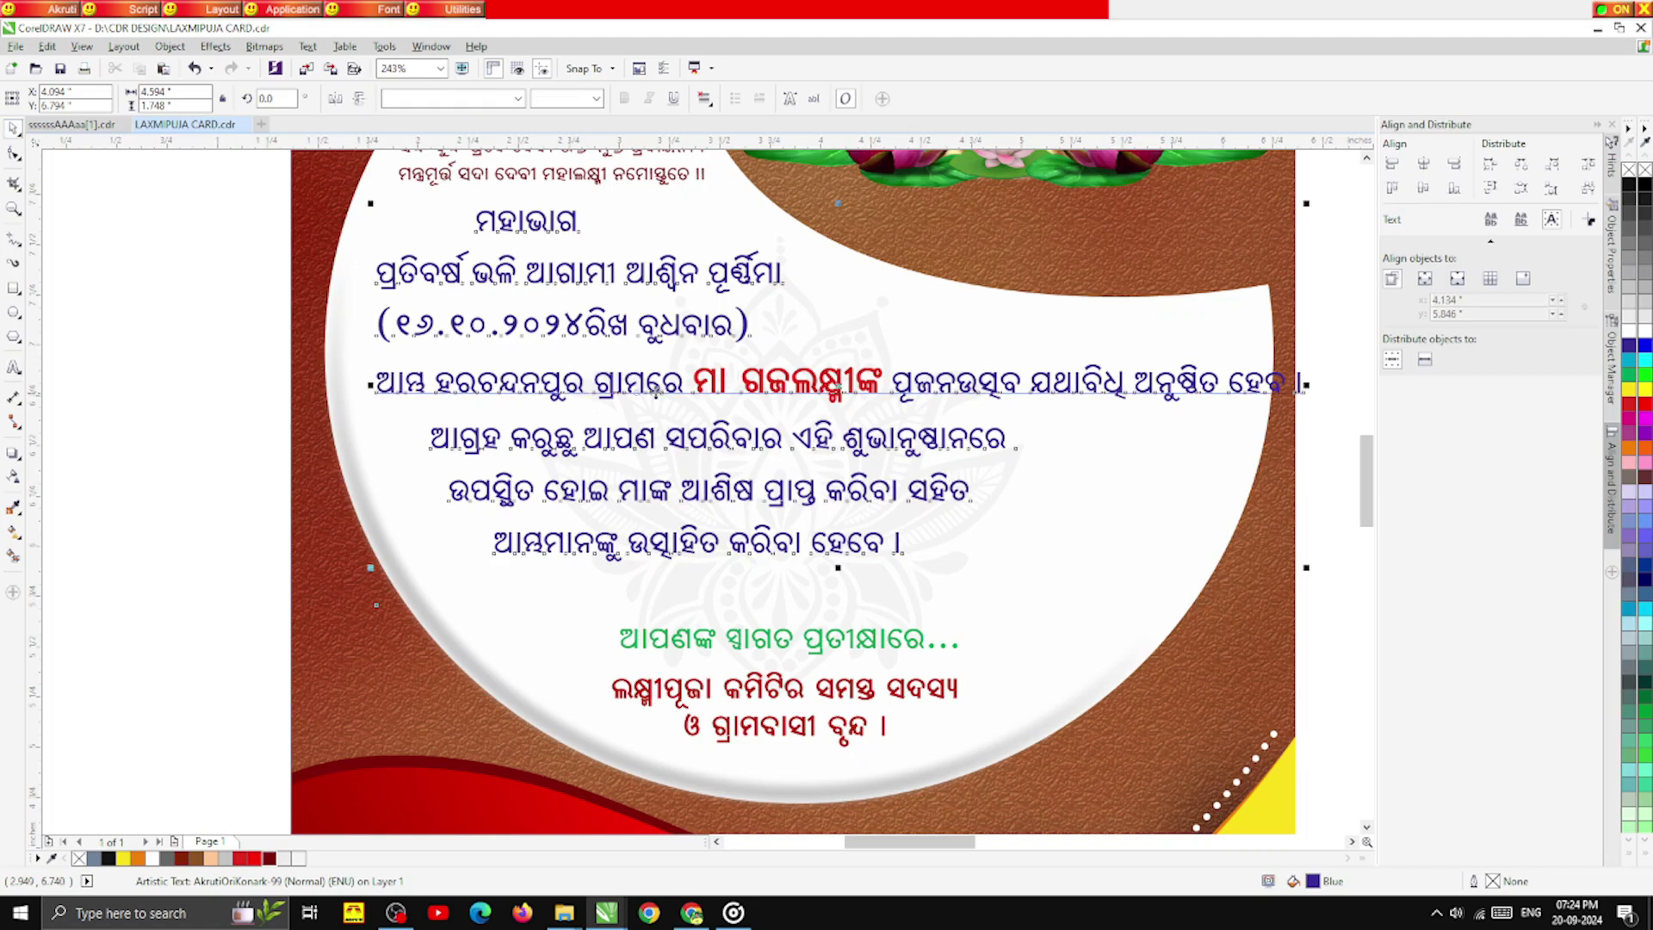
# - Narrow the invitation text block to about 4.34 in so the longest line fits inside the white shape
pyautogui.moveTo(1306, 385); pyautogui.dragTo(1255, 384)
pyautogui.scroll(-2, 659, 398)
pyautogui.click(945, 473)
pyautogui.scroll(2, 668, 422)
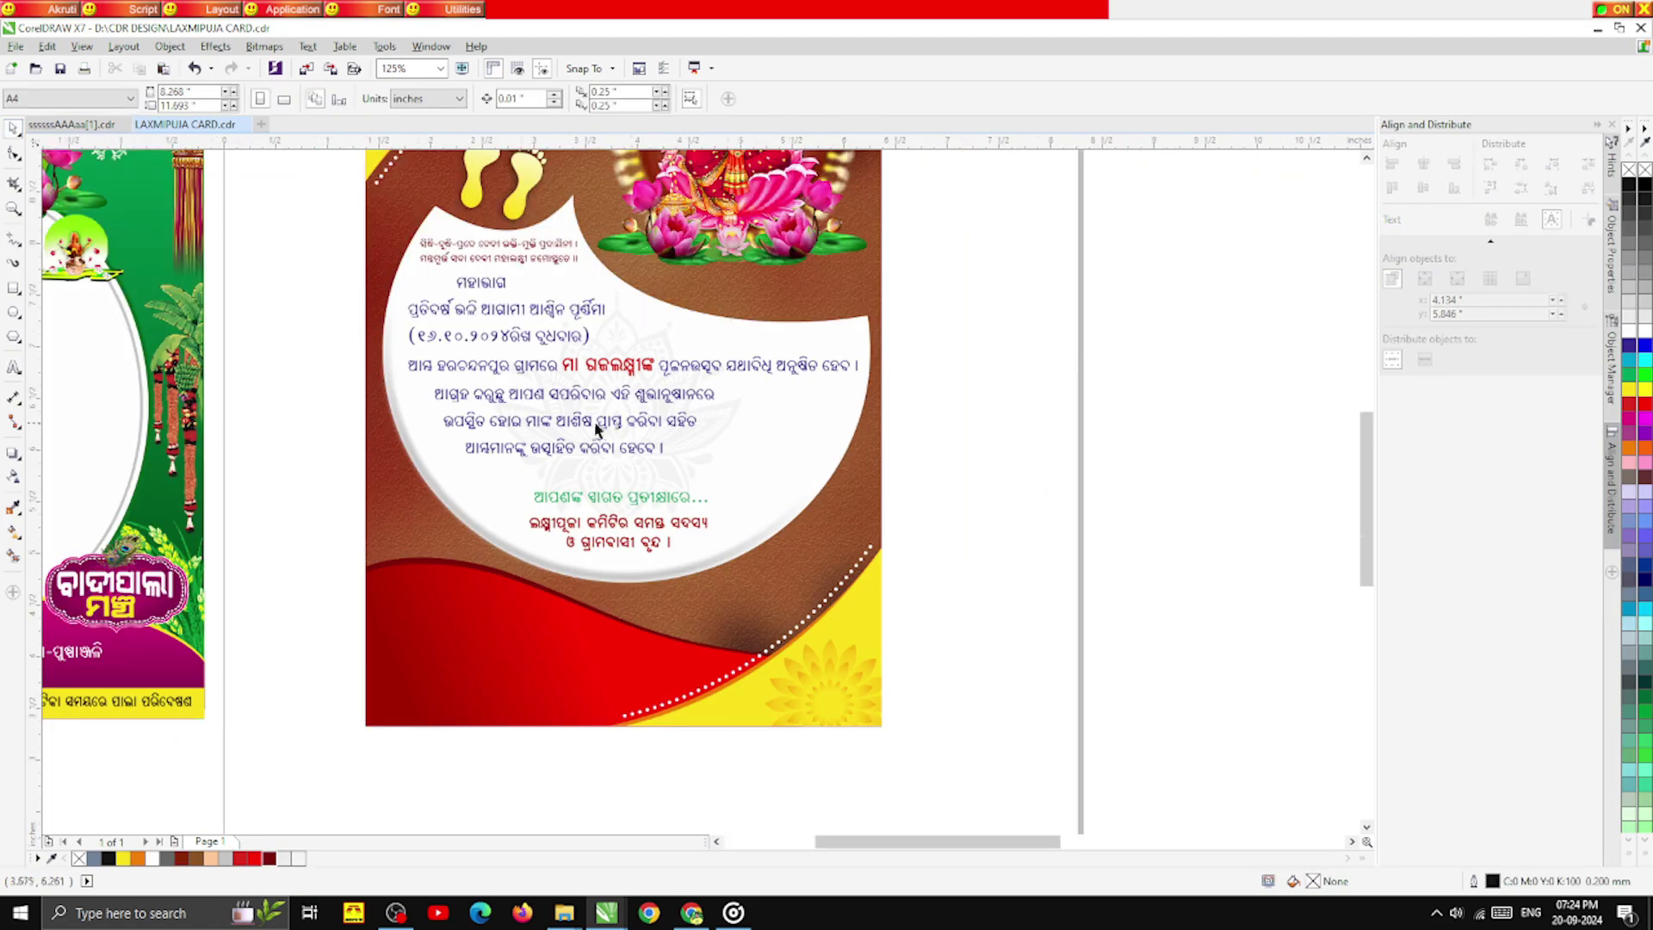
# - Remove the indent before ଆମ୍ଭମାନଙ୍କୁ and join that last line to the end of the ଉପସ୍ଥିତ ହୋଇ line
pyautogui.click(14, 367)
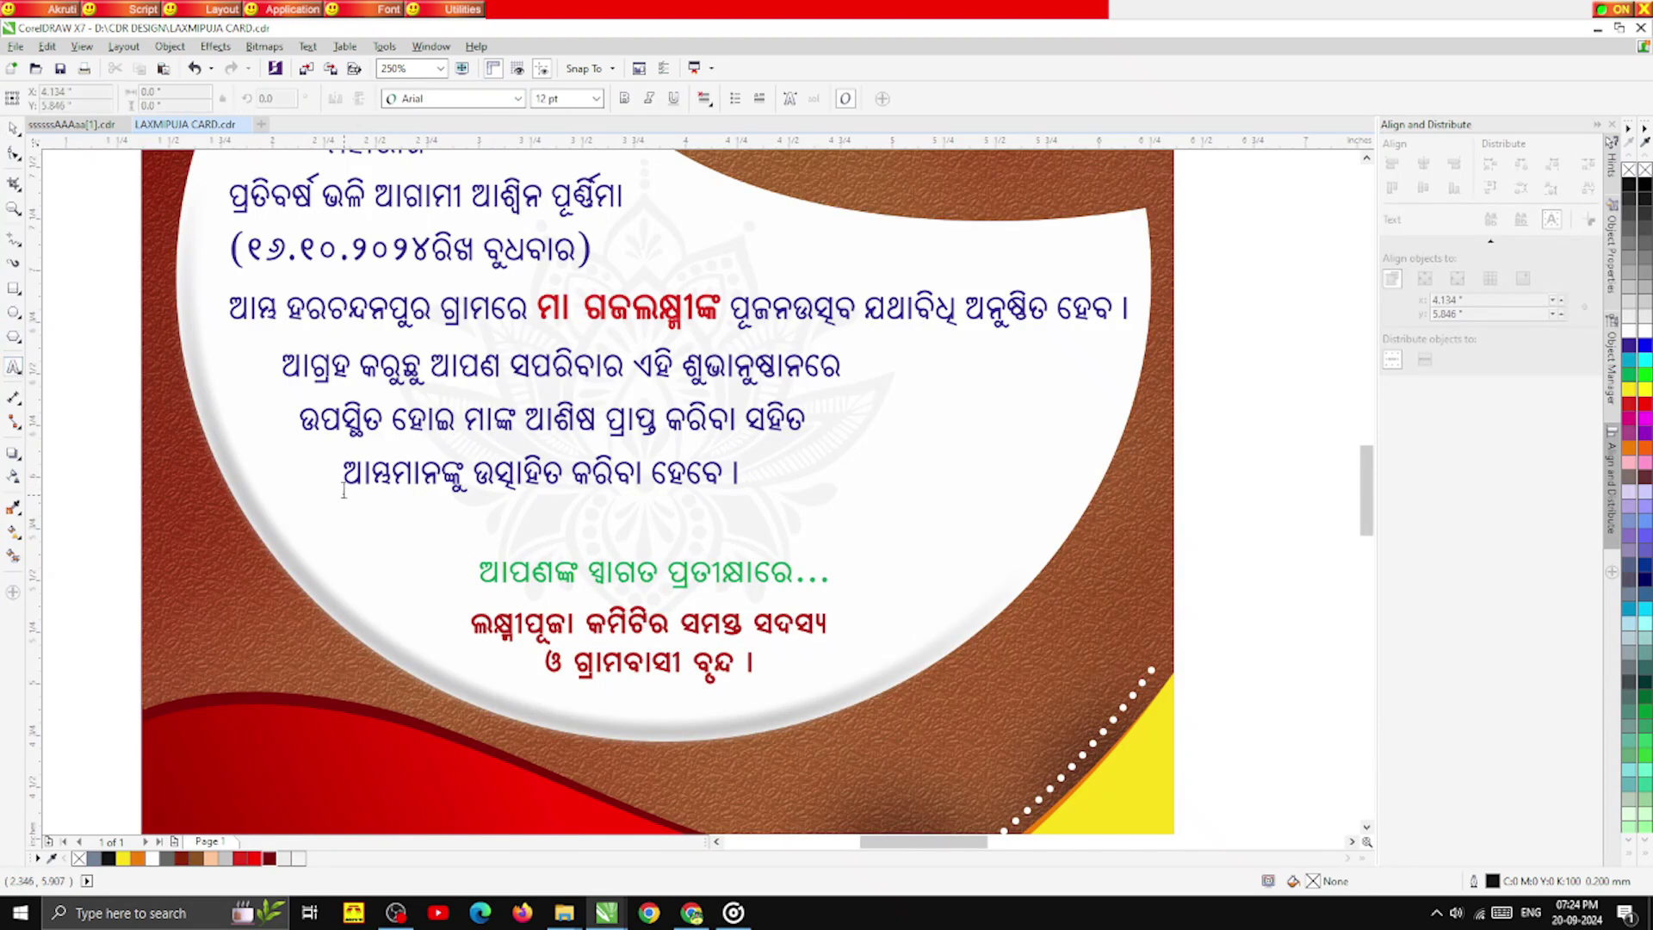
pyautogui.click(344, 473)
pyautogui.press('BackSpace')
pyautogui.press('BackSpace')
pyautogui.press('BackSpace')
pyautogui.press('BackSpace')
pyautogui.press('BackSpace')
pyautogui.press('BackSpace')
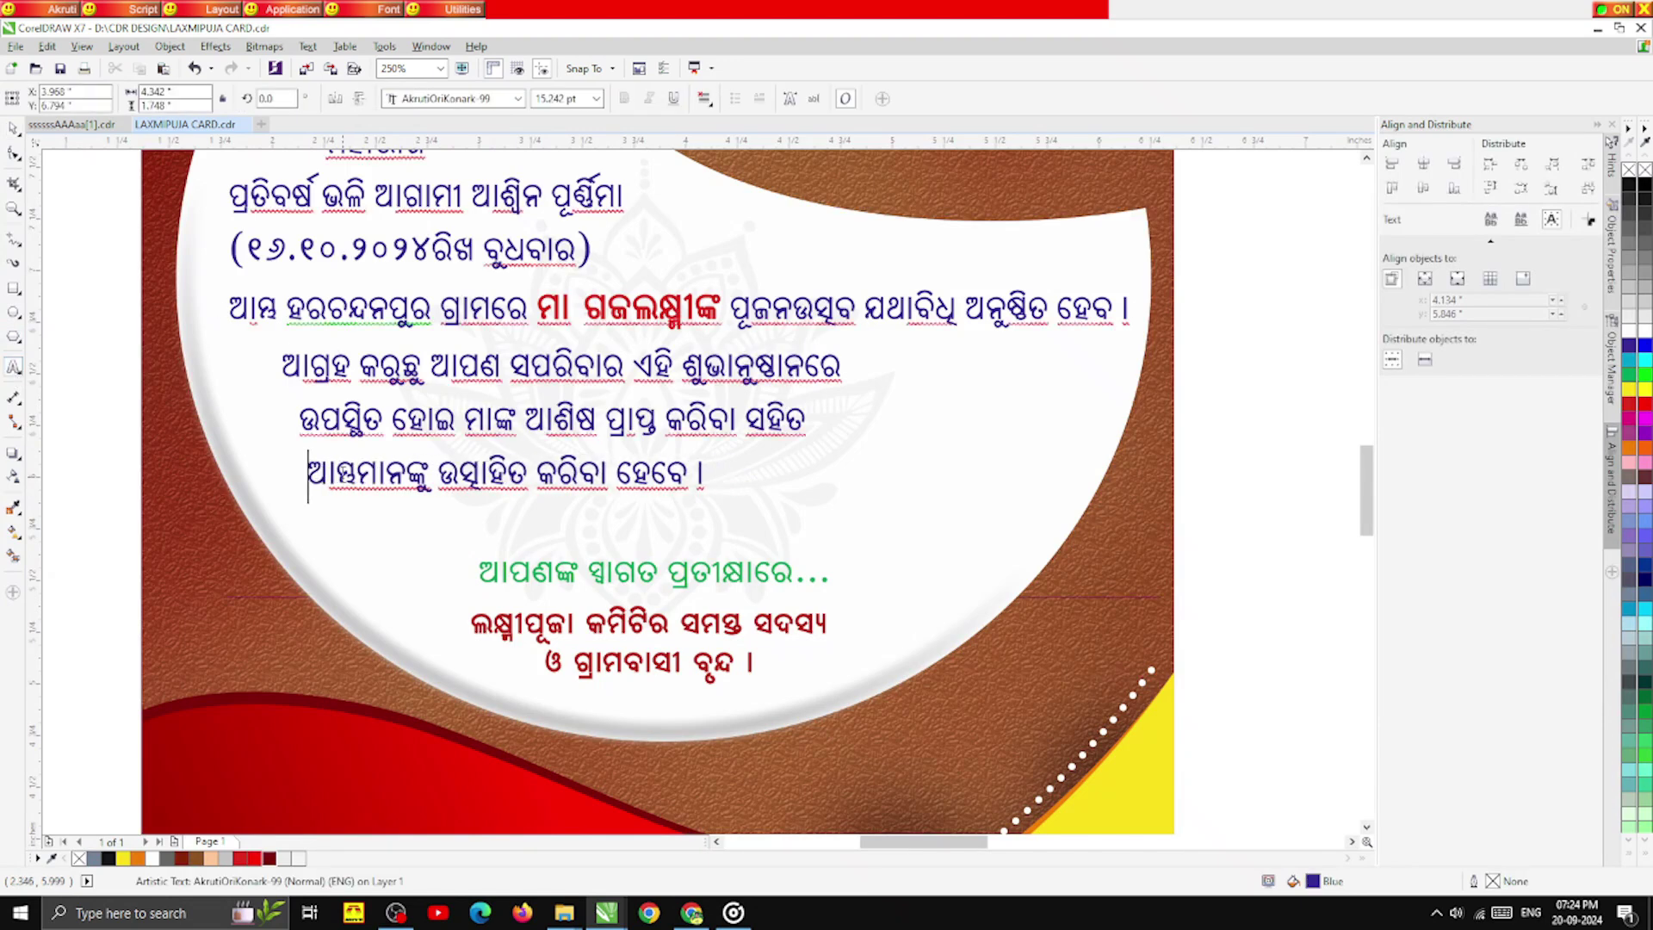
pyautogui.press('BackSpace')
pyautogui.press('BackSpace')
pyautogui.press('BackSpace')
pyautogui.press('BackSpace')
pyautogui.press('BackSpace')
pyautogui.press('BackSpace')
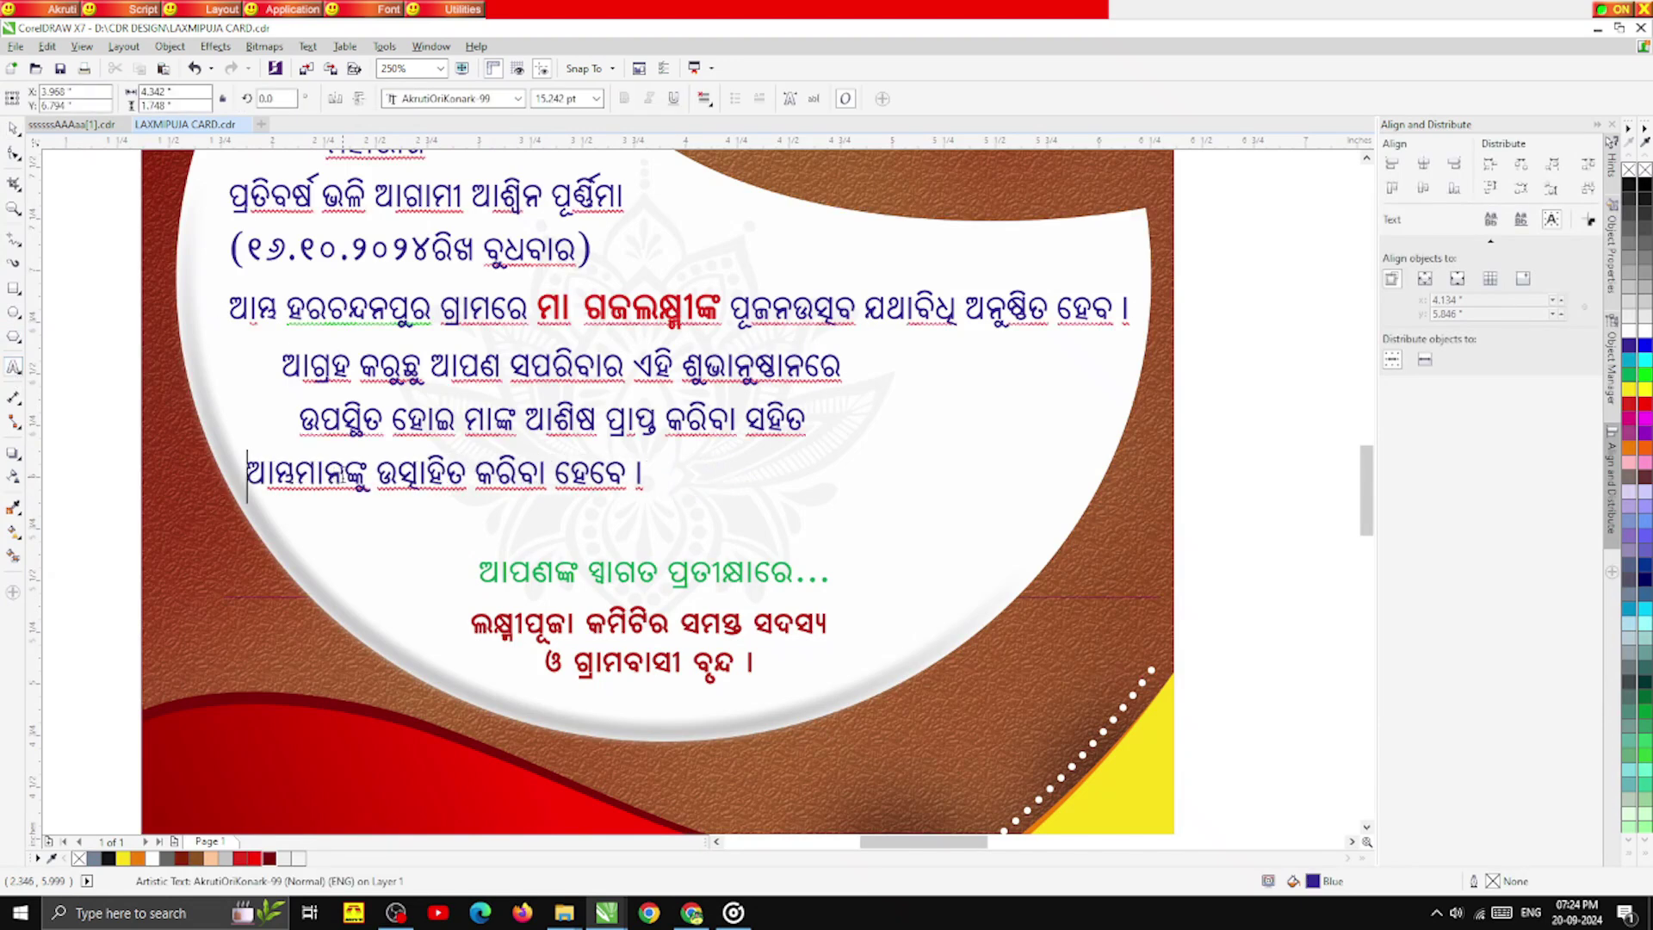
pyautogui.press('BackSpace')
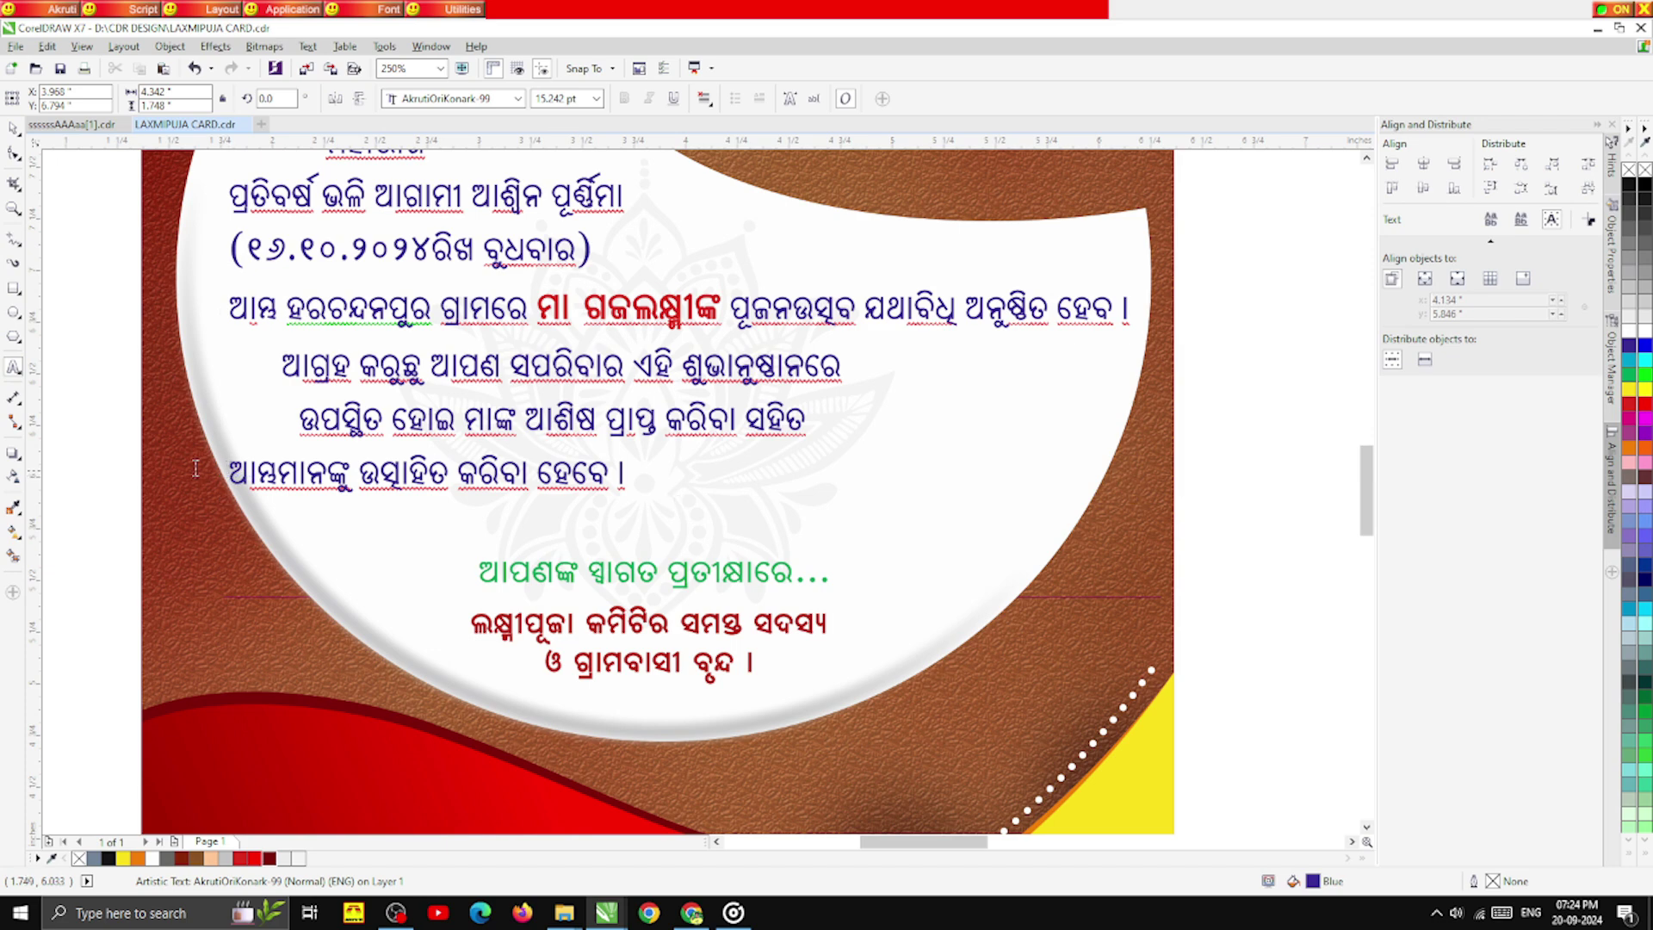
pyautogui.press('BackSpace')
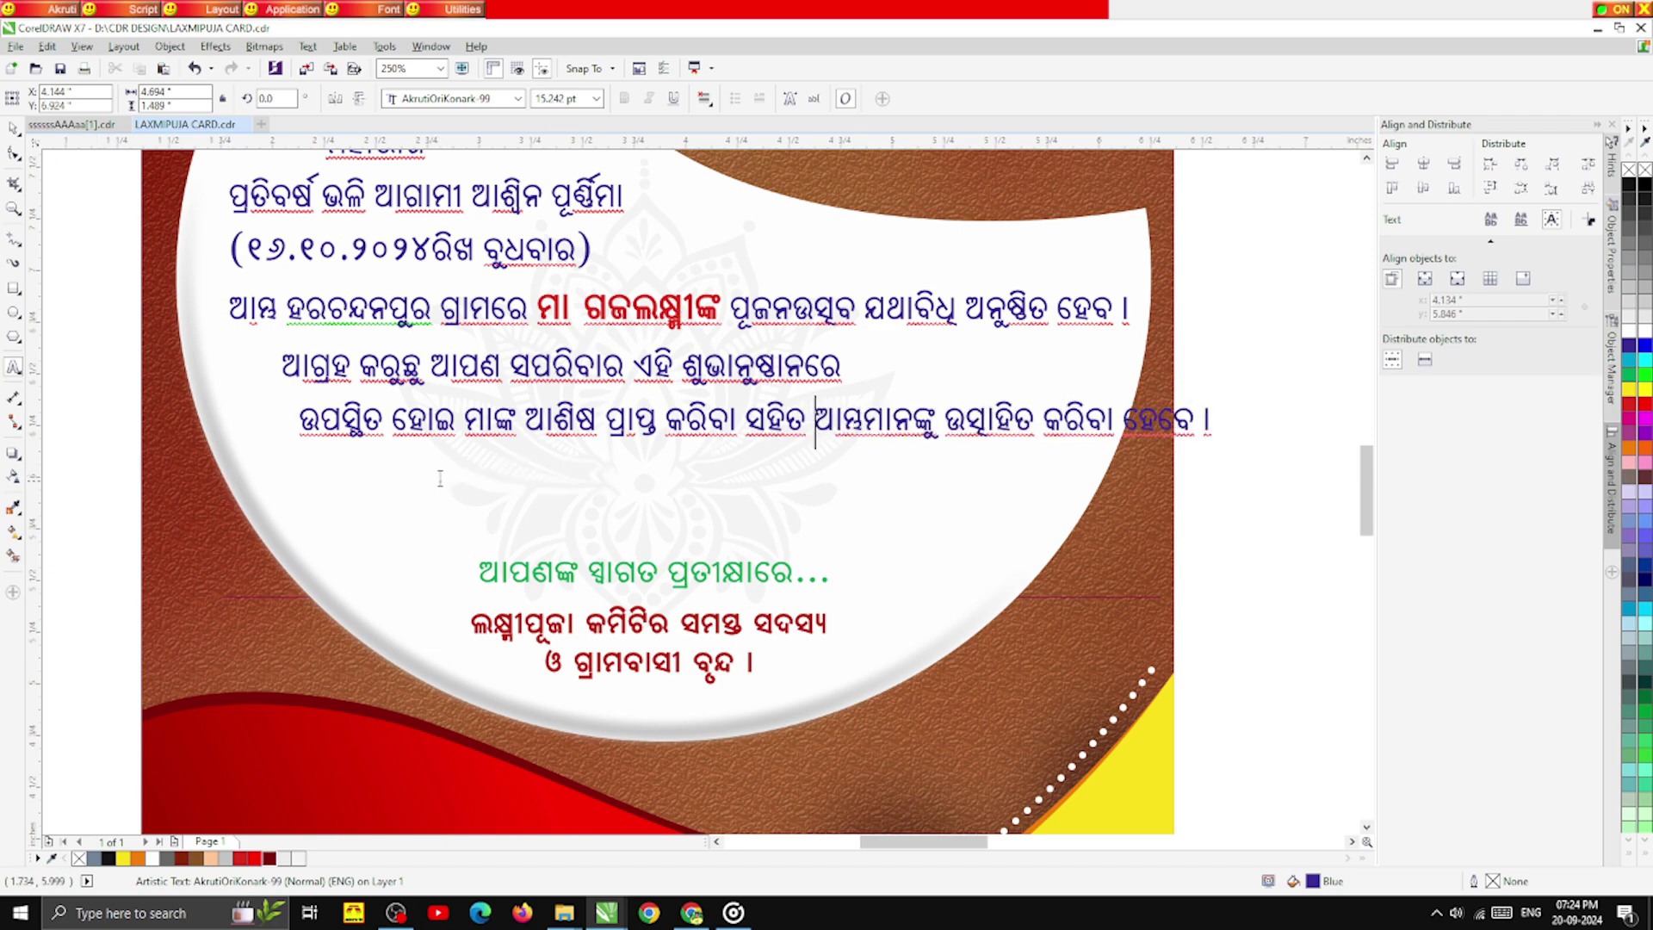
# - Start the ଉପସ୍ଥିତ ହୋଇ line at the left margin without its indent and narrow the text block to about 4.23 in
pyautogui.click(306, 427)
pyautogui.scroll(-2, 347, 514)
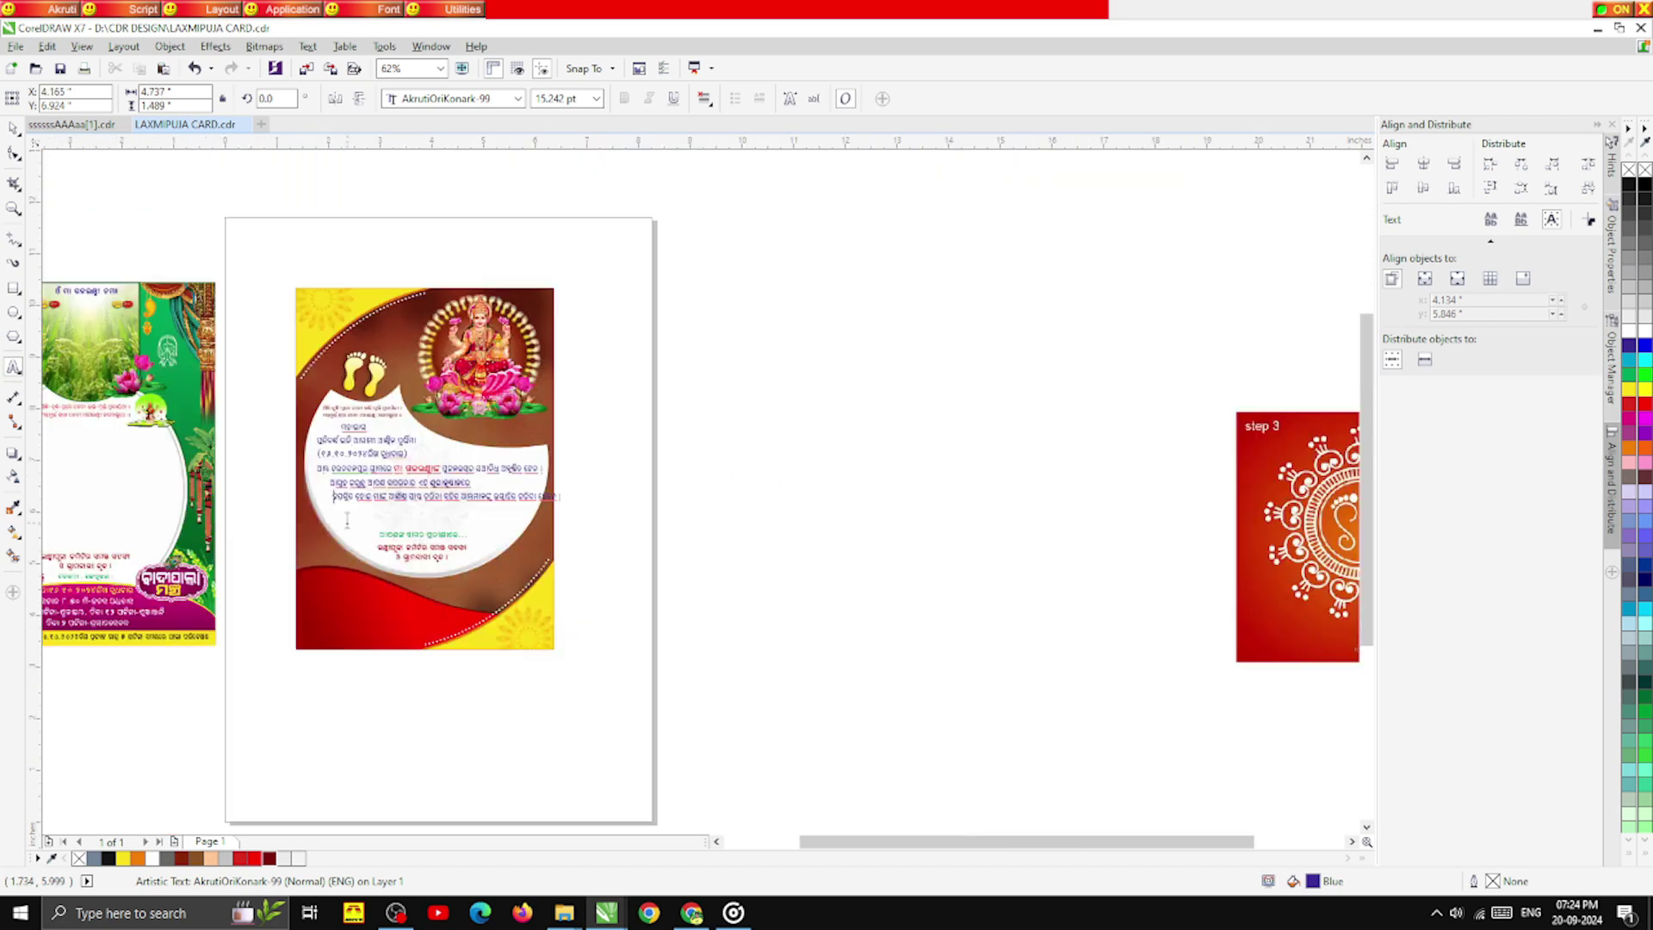
pyautogui.press('BackSpace')
pyautogui.press('BackSpace')
pyautogui.press('BackSpace')
pyautogui.scroll(2, 346, 515)
pyautogui.press('BackSpace')
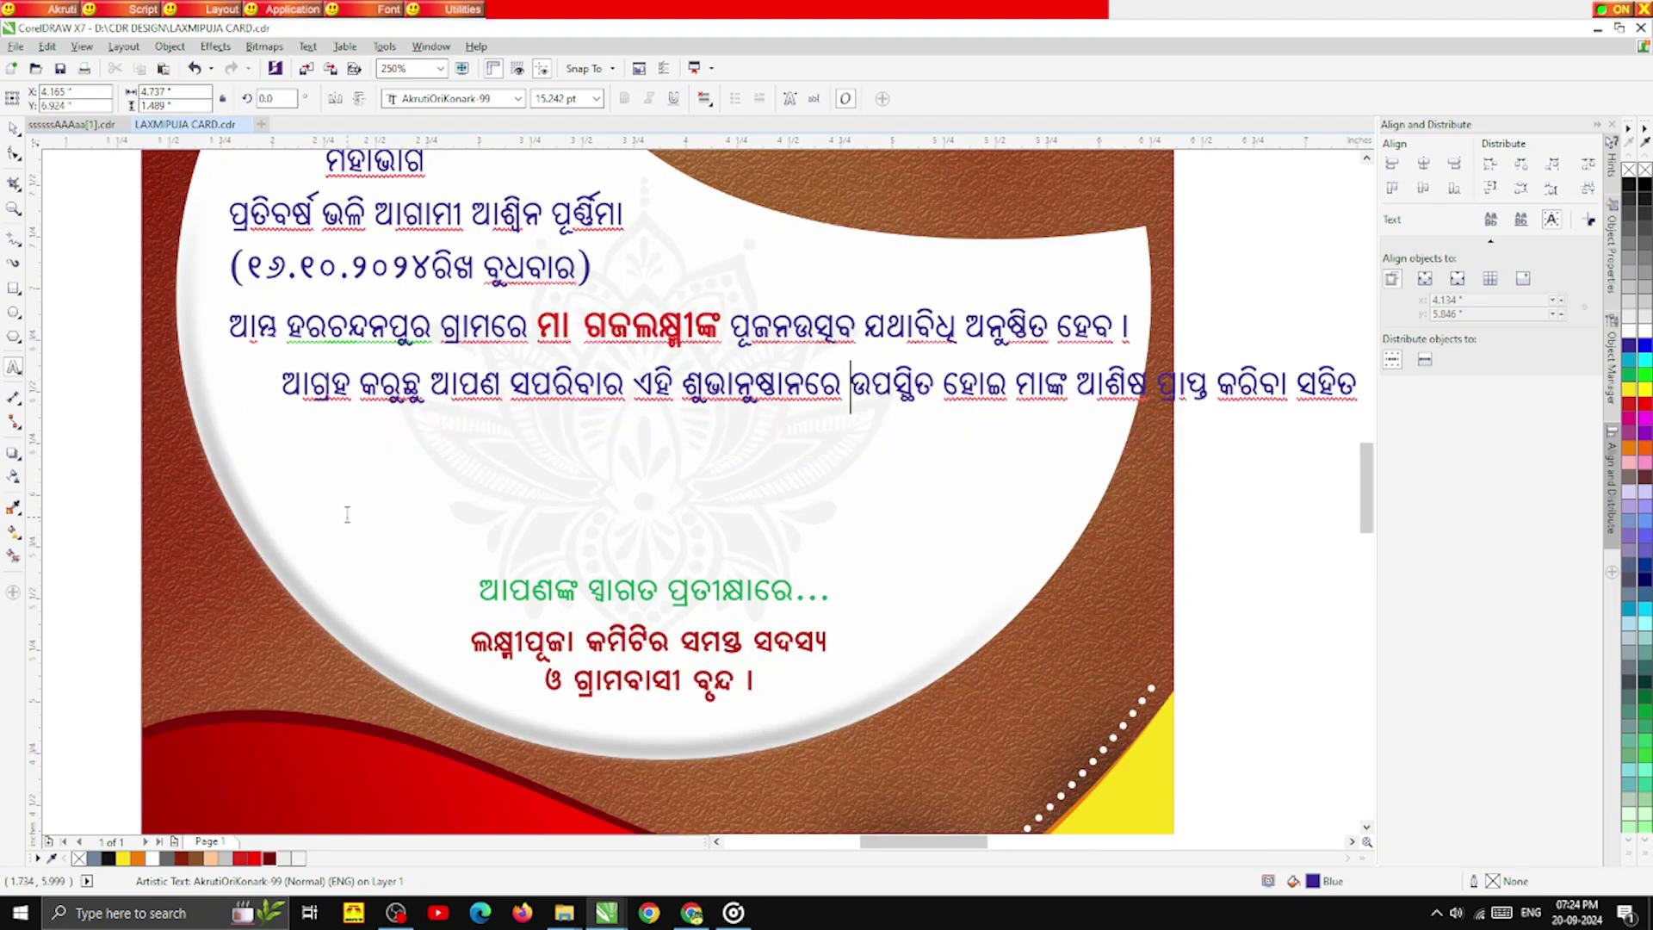
pyautogui.press('Return')
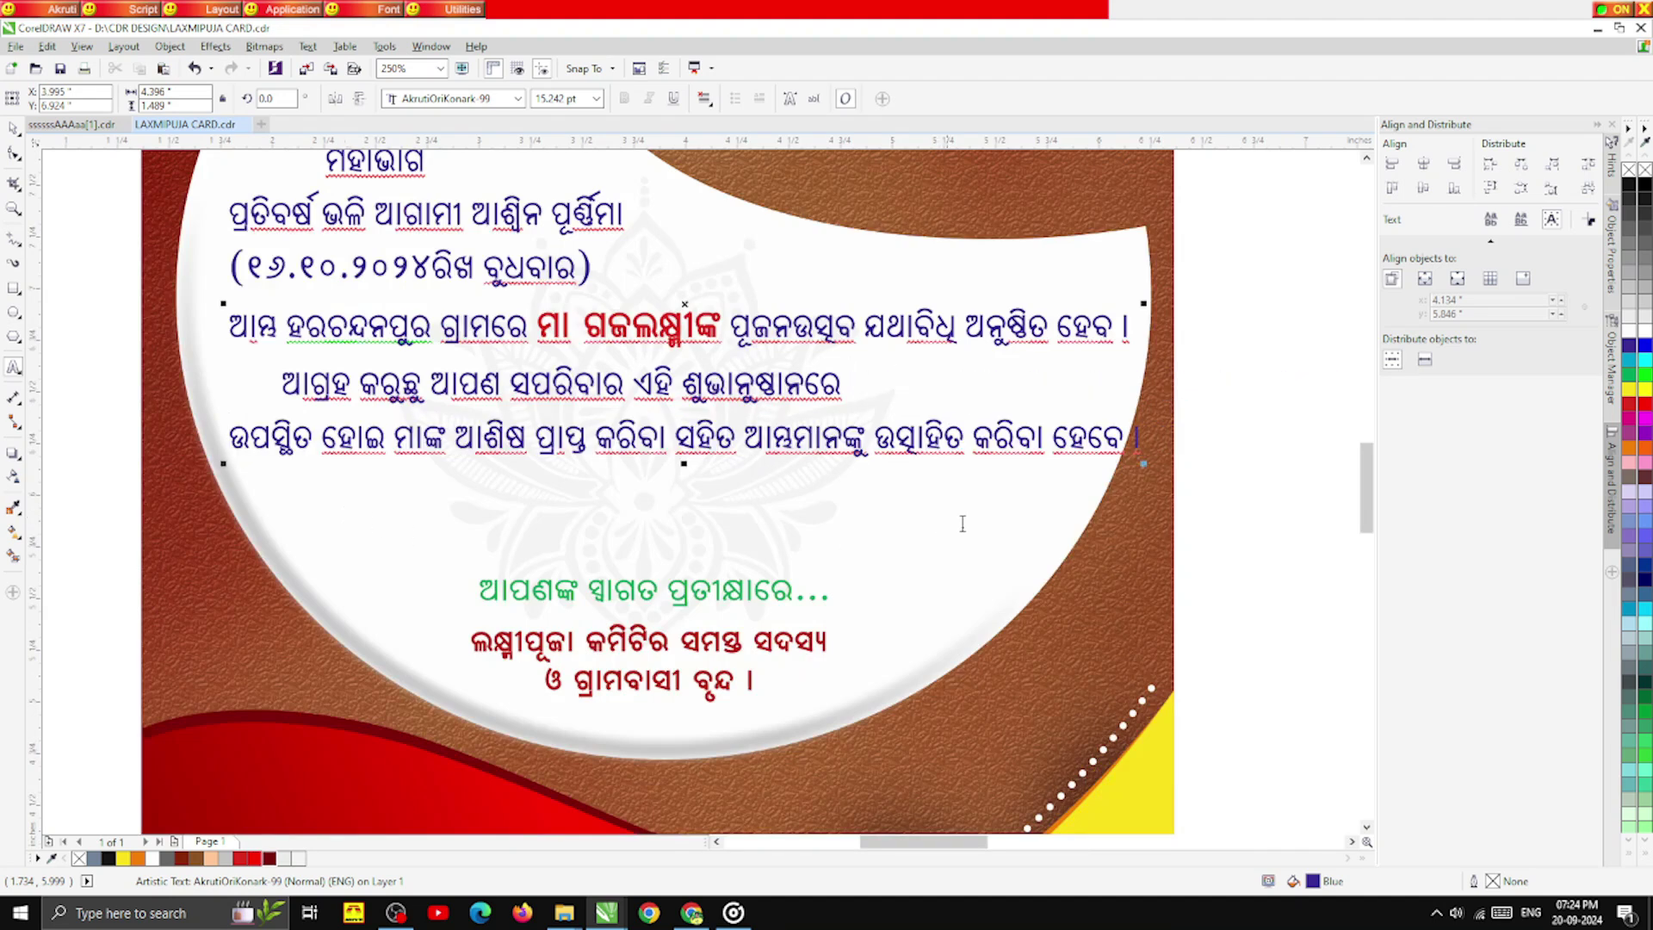
pyautogui.moveTo(1144, 302); pyautogui.dragTo(1110, 302)
# - Remove the leading spaces before ଆଗ୍ରହ କରୁଛୁ in the invitation text and deselect the block
pyautogui.click(280, 385)
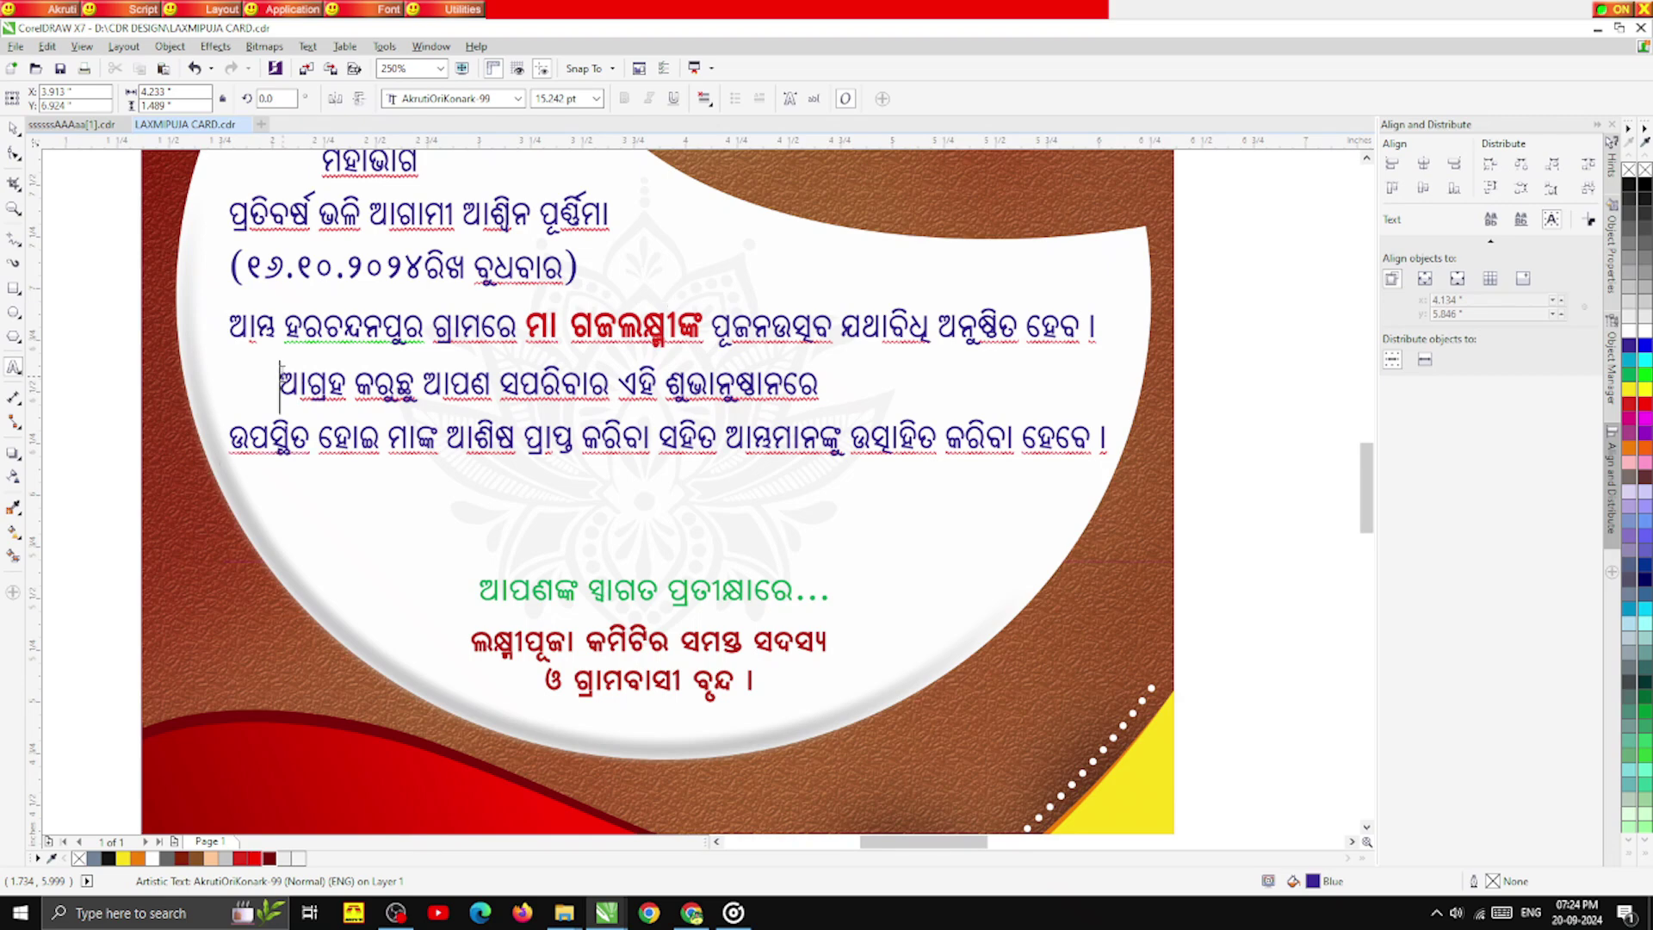
pyautogui.press('BackSpace')
pyautogui.press('BackSpace')
pyautogui.press('BackSpace')
pyautogui.press('BackSpace')
pyautogui.press('BackSpace')
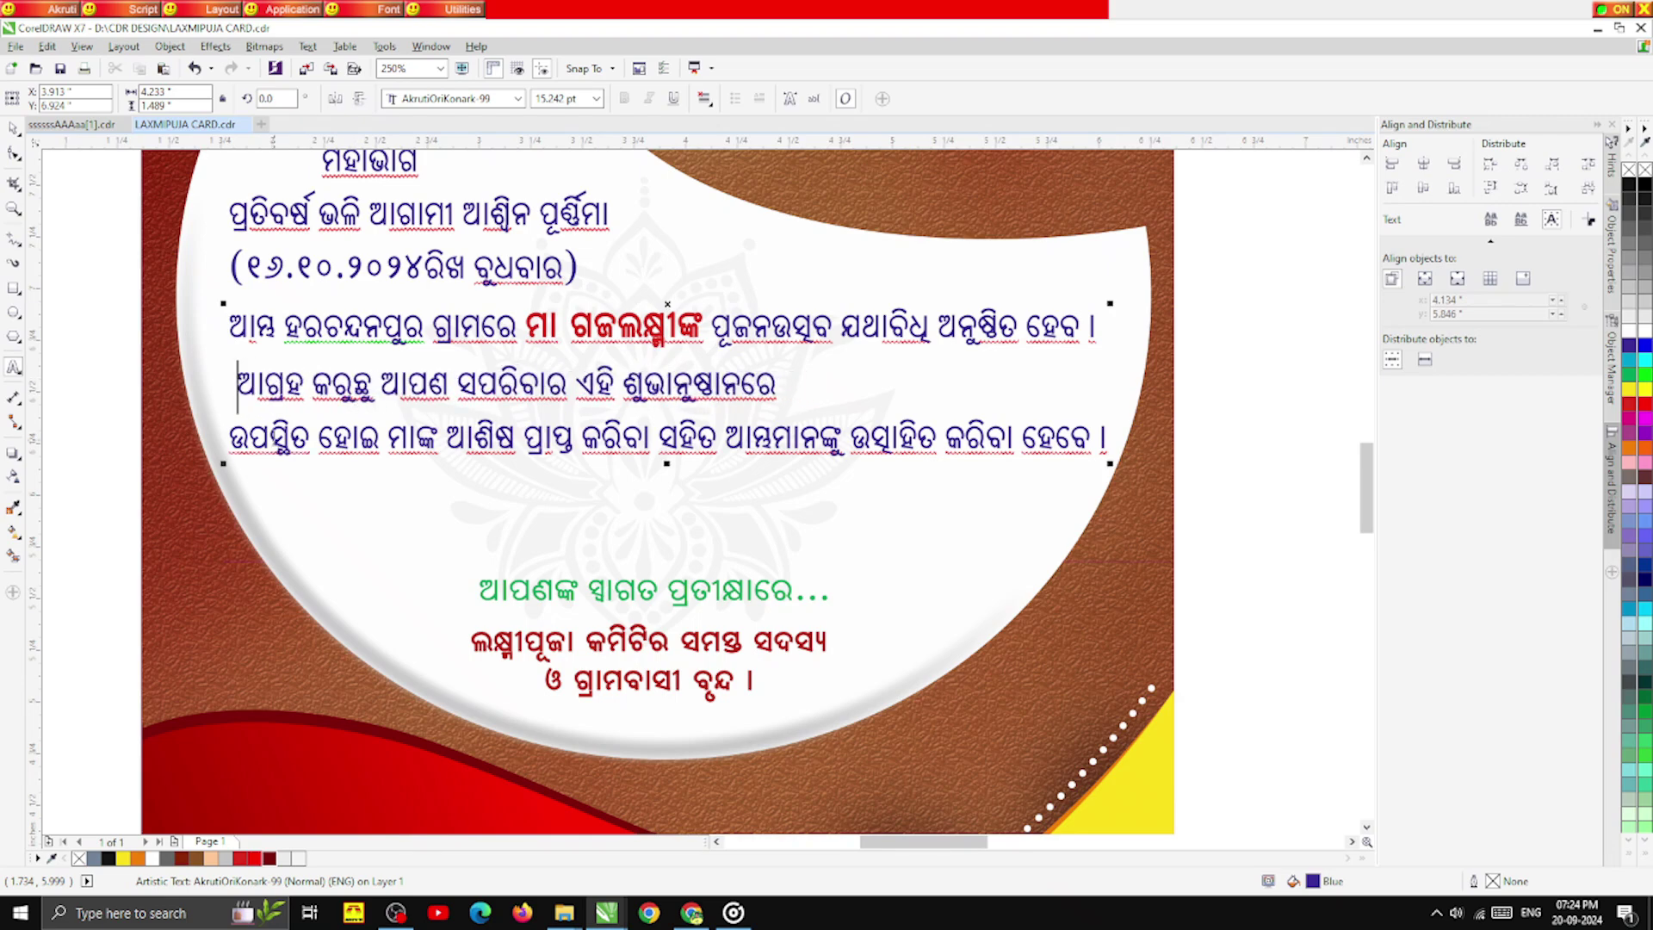
pyautogui.scroll(-3, 842, 383)
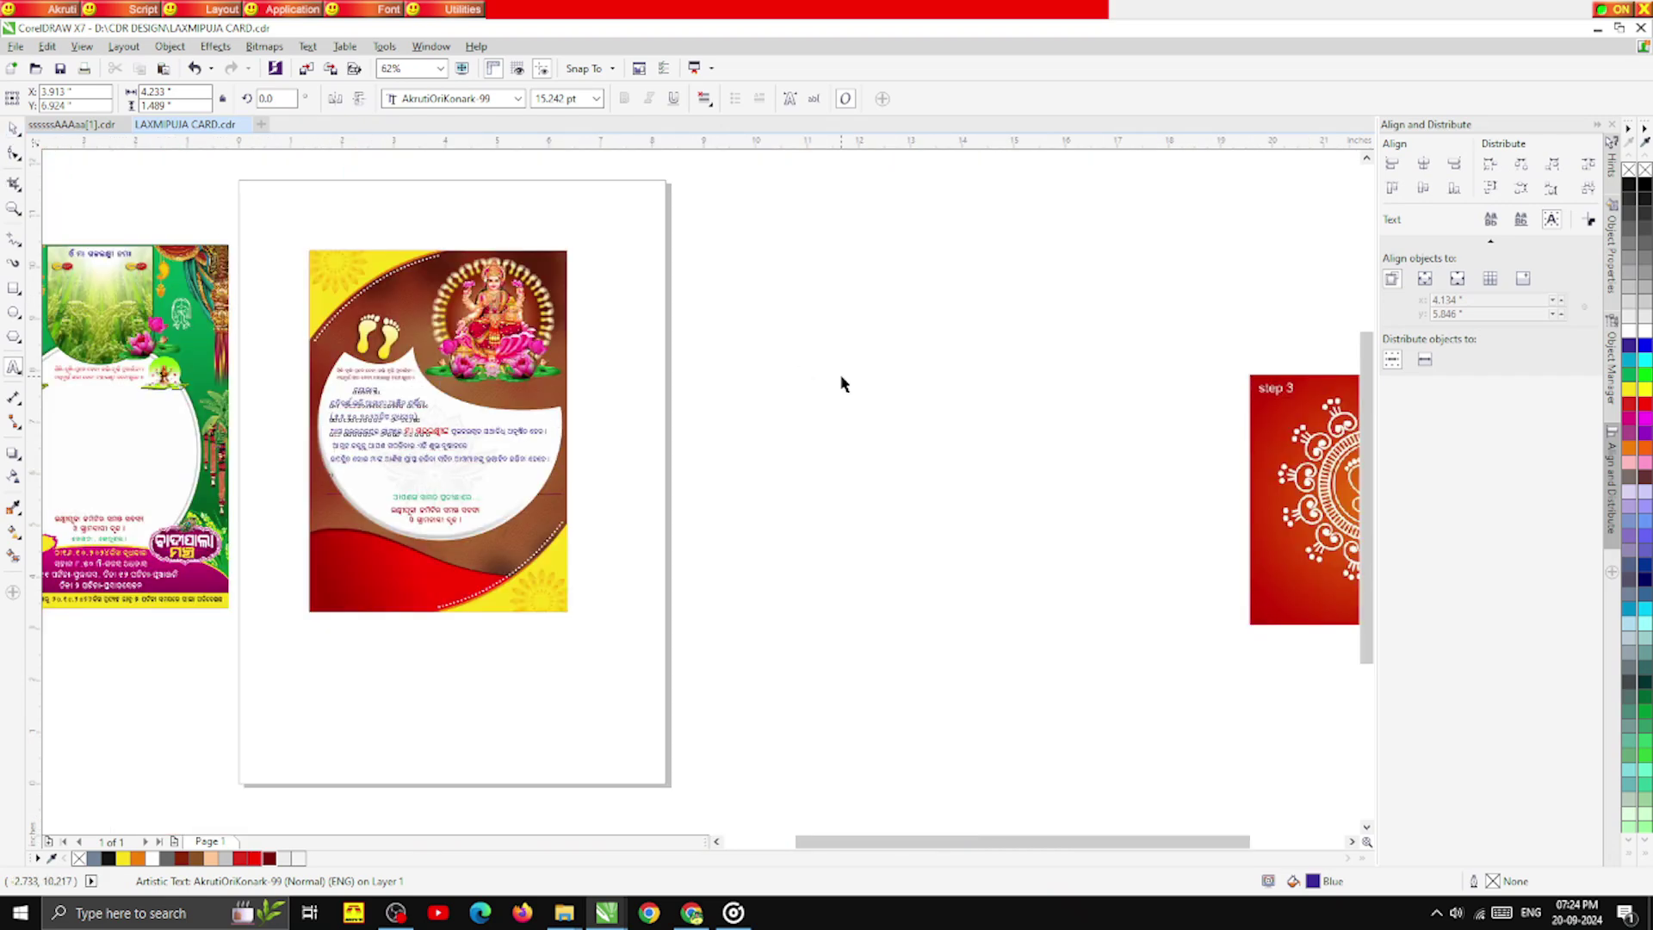
pyautogui.click(843, 383)
# - Select the green welcome line with the red committee text and move both up to just beneath the invitation text
pyautogui.scroll(2, 553, 294)
pyautogui.scroll(-1, 536, 297)
pyautogui.scroll(1, 395, 293)
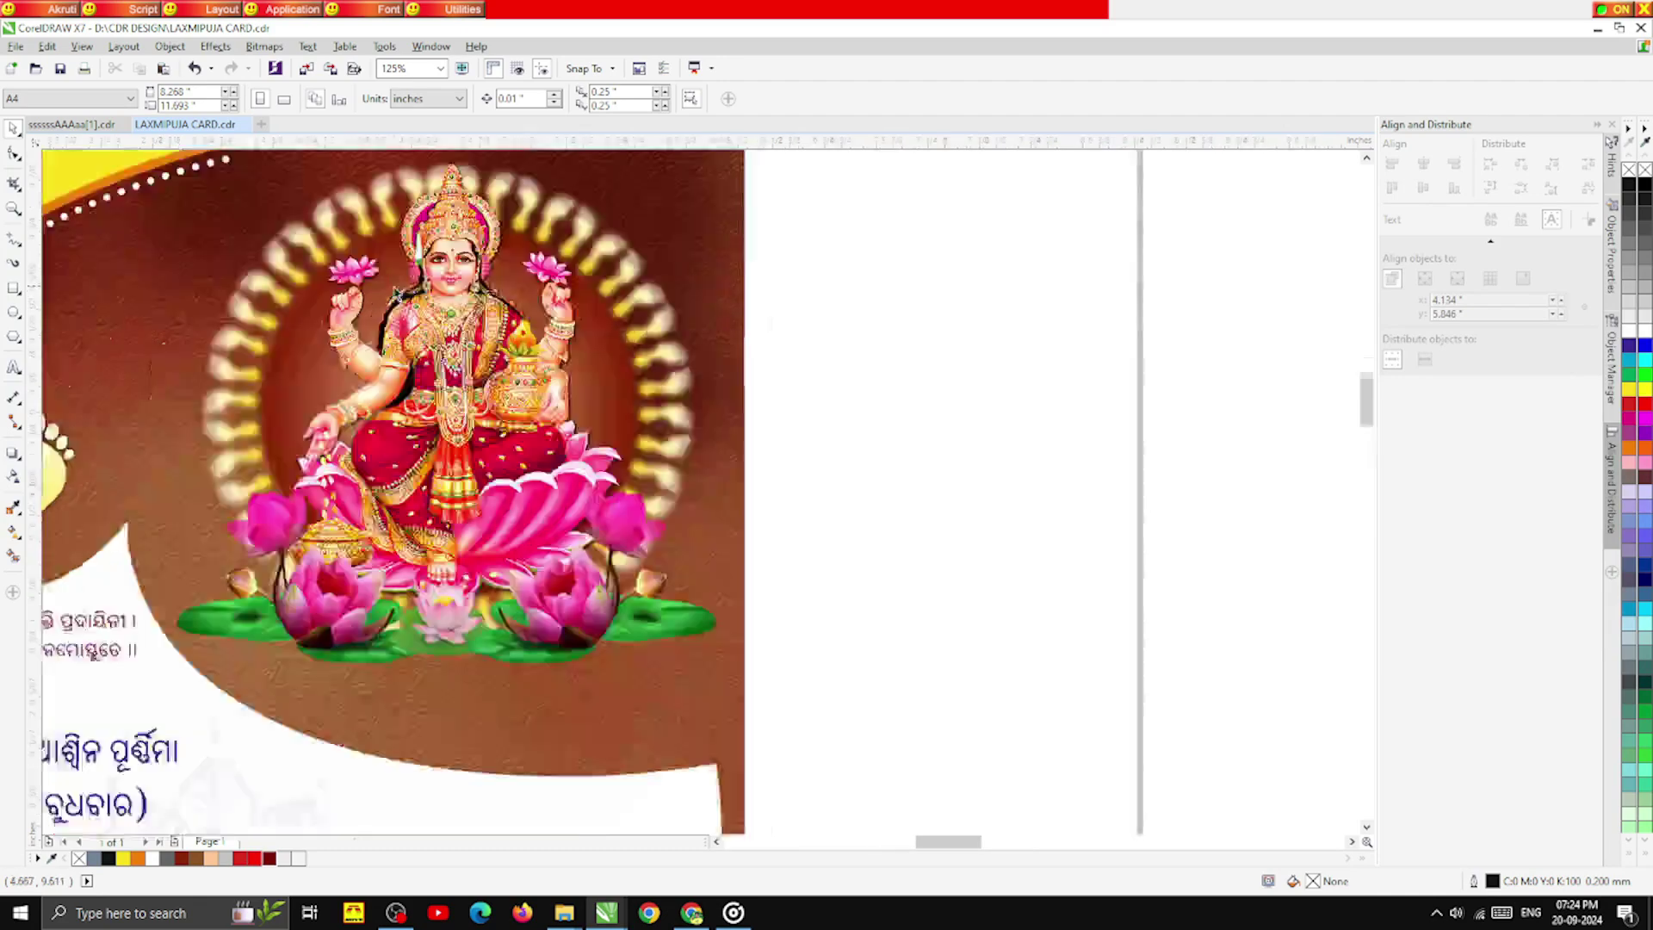
pyautogui.scroll(1, 547, 255)
pyautogui.scroll(-3, 546, 254)
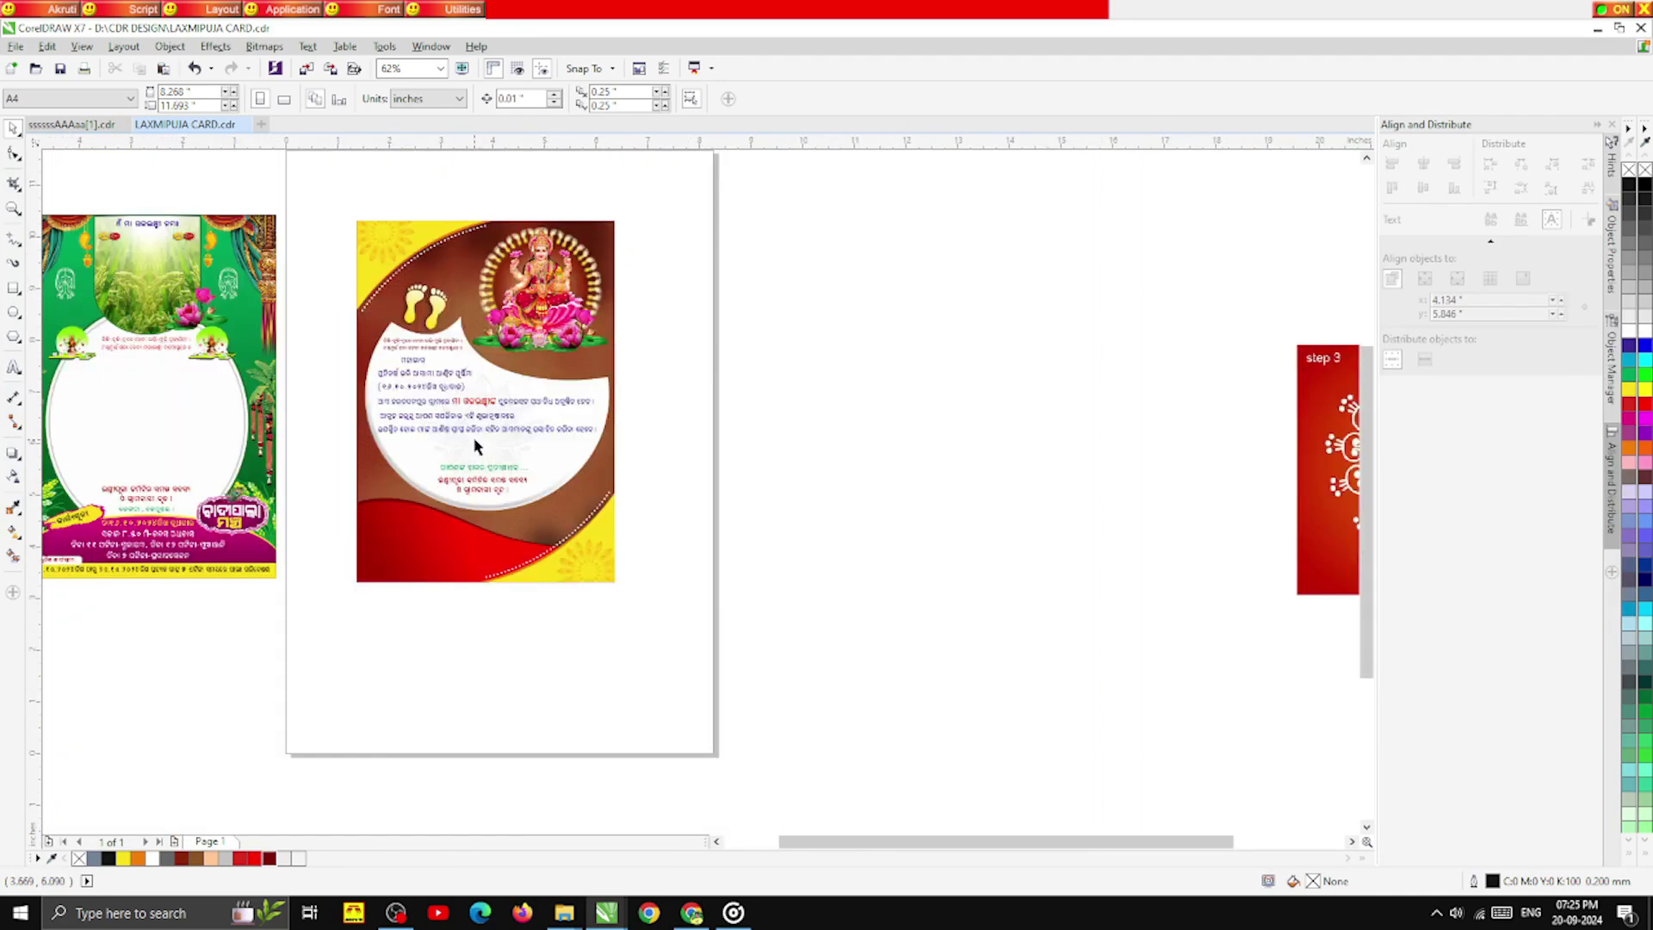
pyautogui.scroll(2, 476, 445)
pyautogui.moveTo(895, 578); pyautogui.dragTo(465, 456)
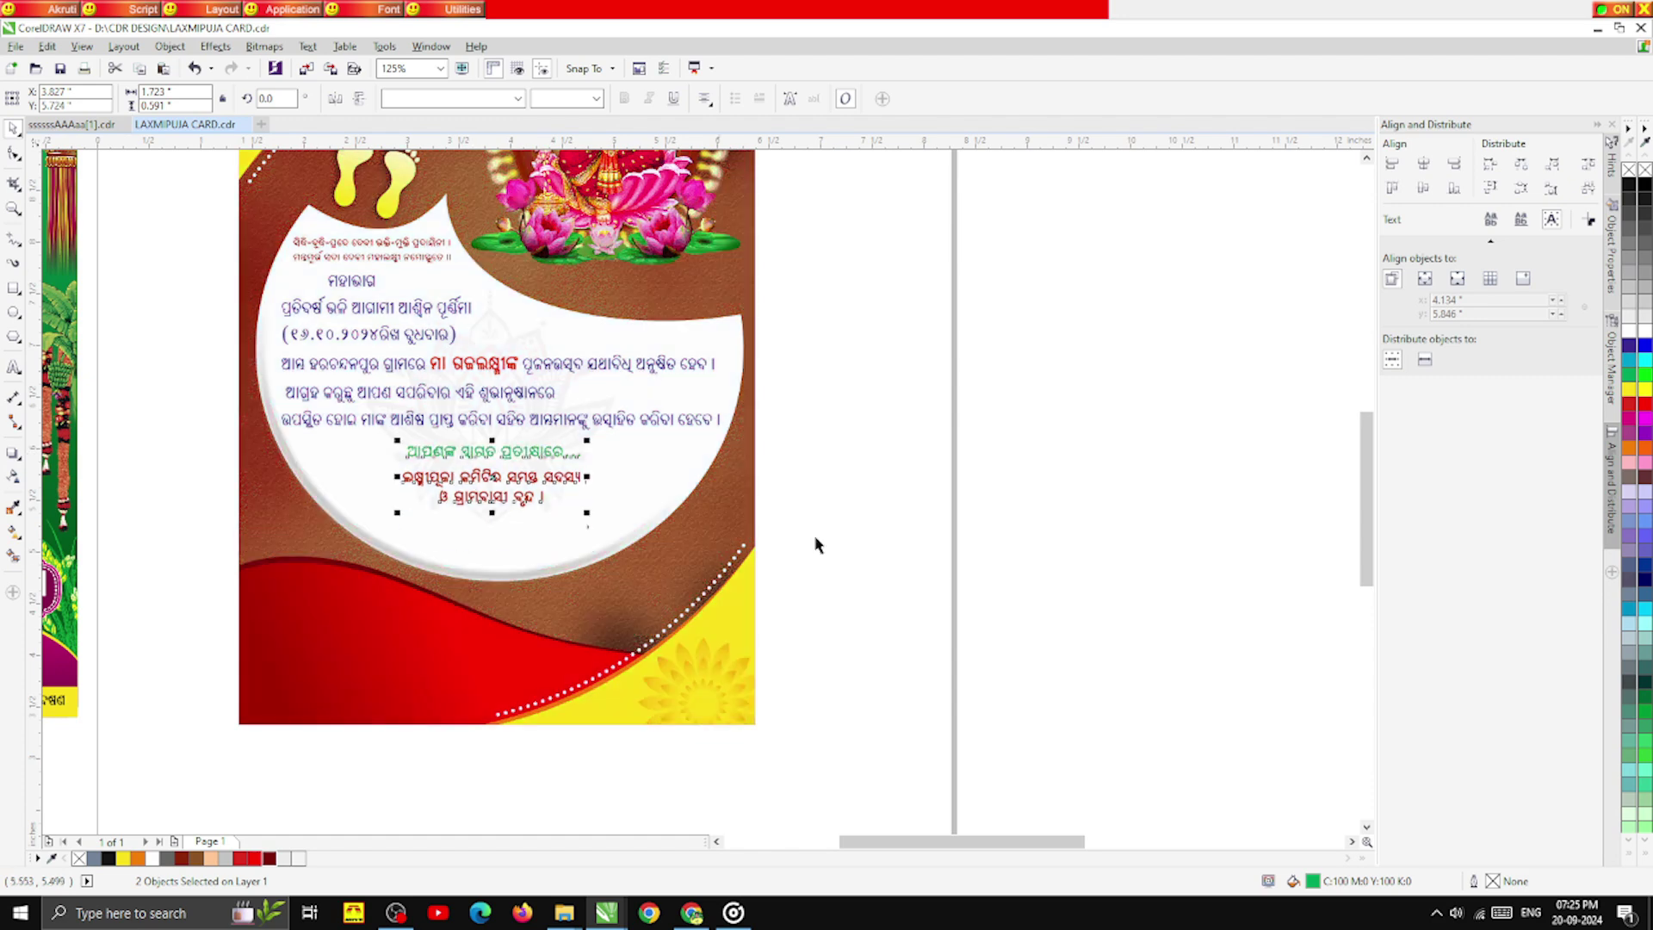
pyautogui.click(772, 482)
pyautogui.scroll(-2, 600, 395)
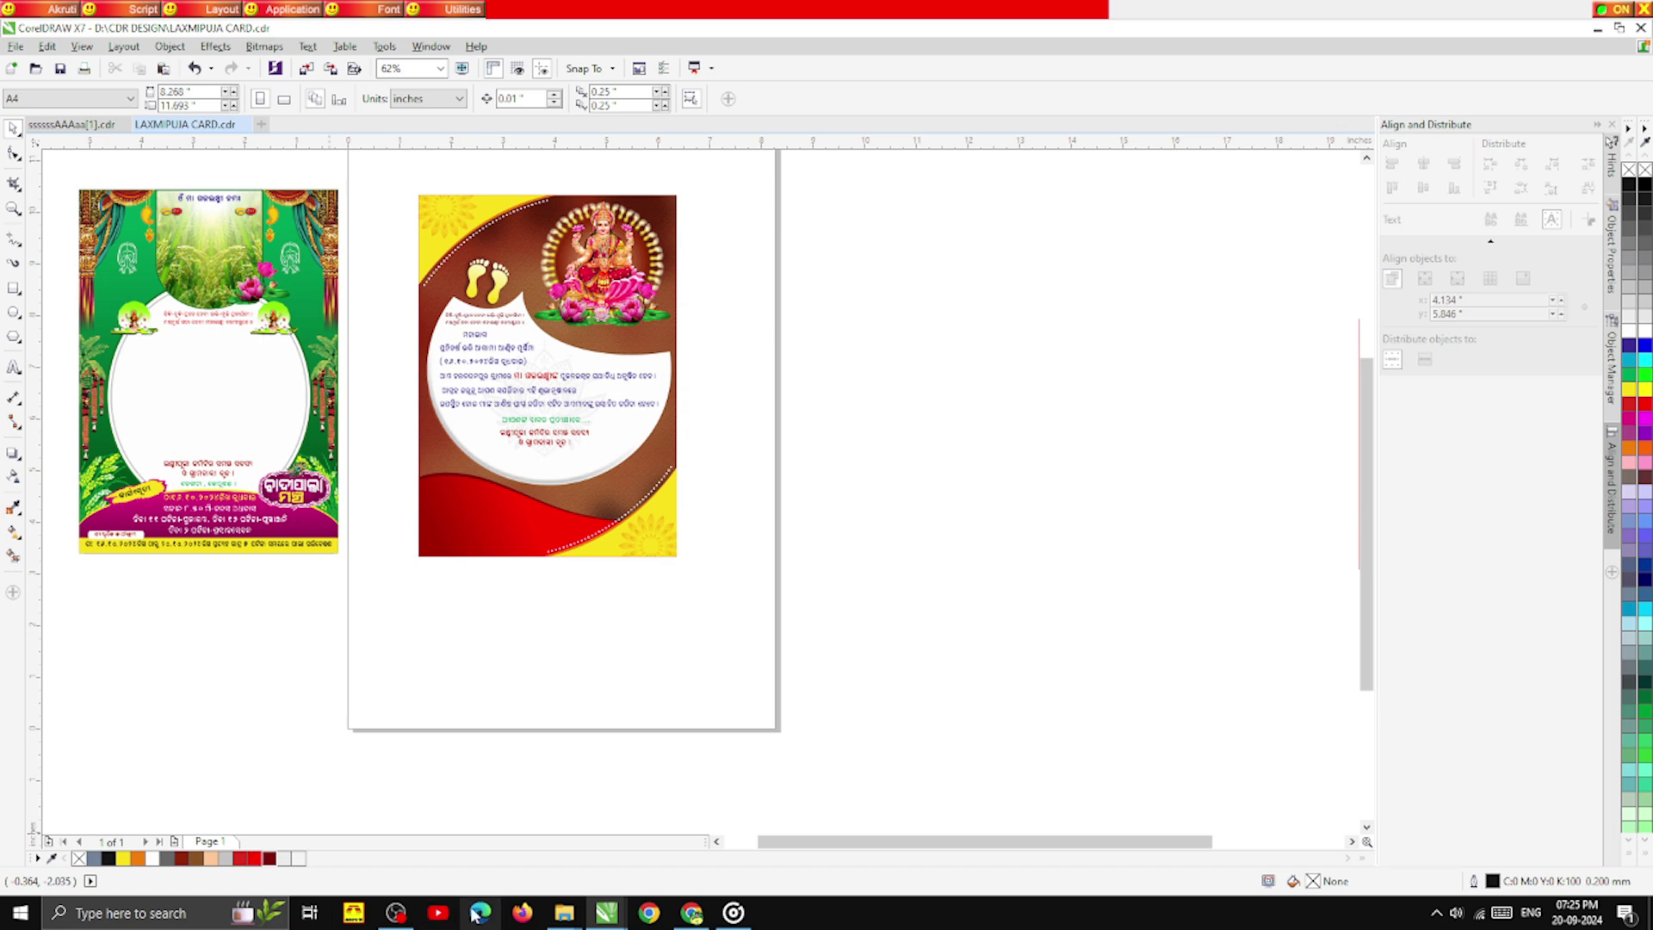
# - Switch to Groove Music, play the 58:20 Top Old Odia Romantic album track from the song list, and return to CorelDRAW
pyautogui.click(745, 915)
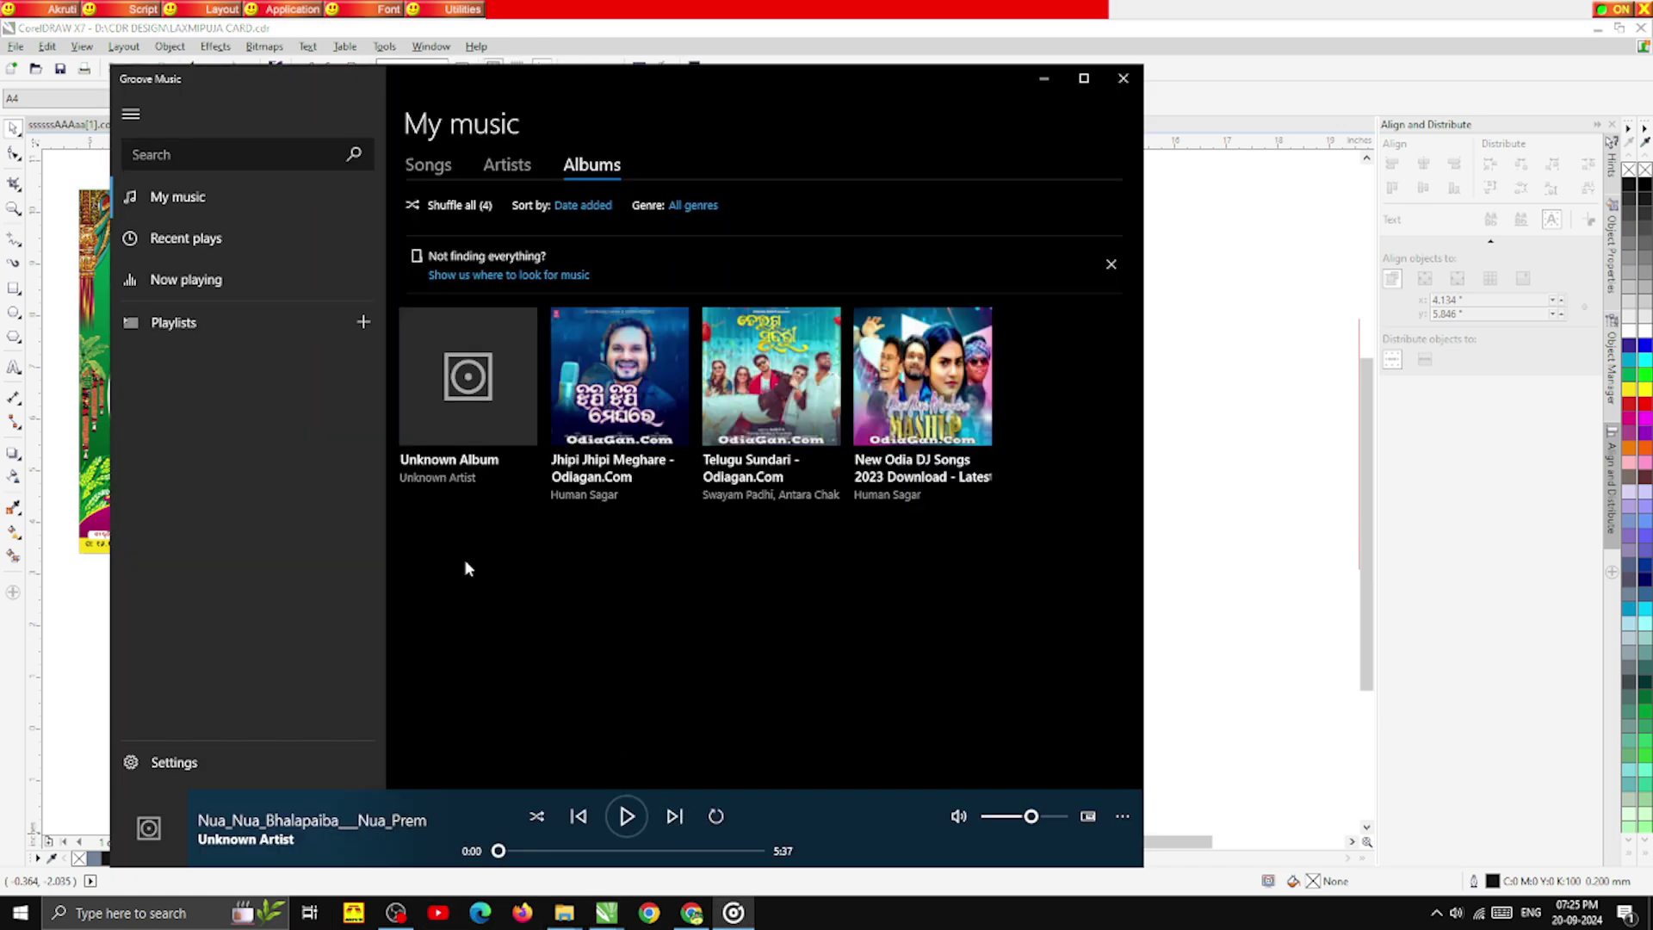
pyautogui.click(507, 168)
pyautogui.click(441, 170)
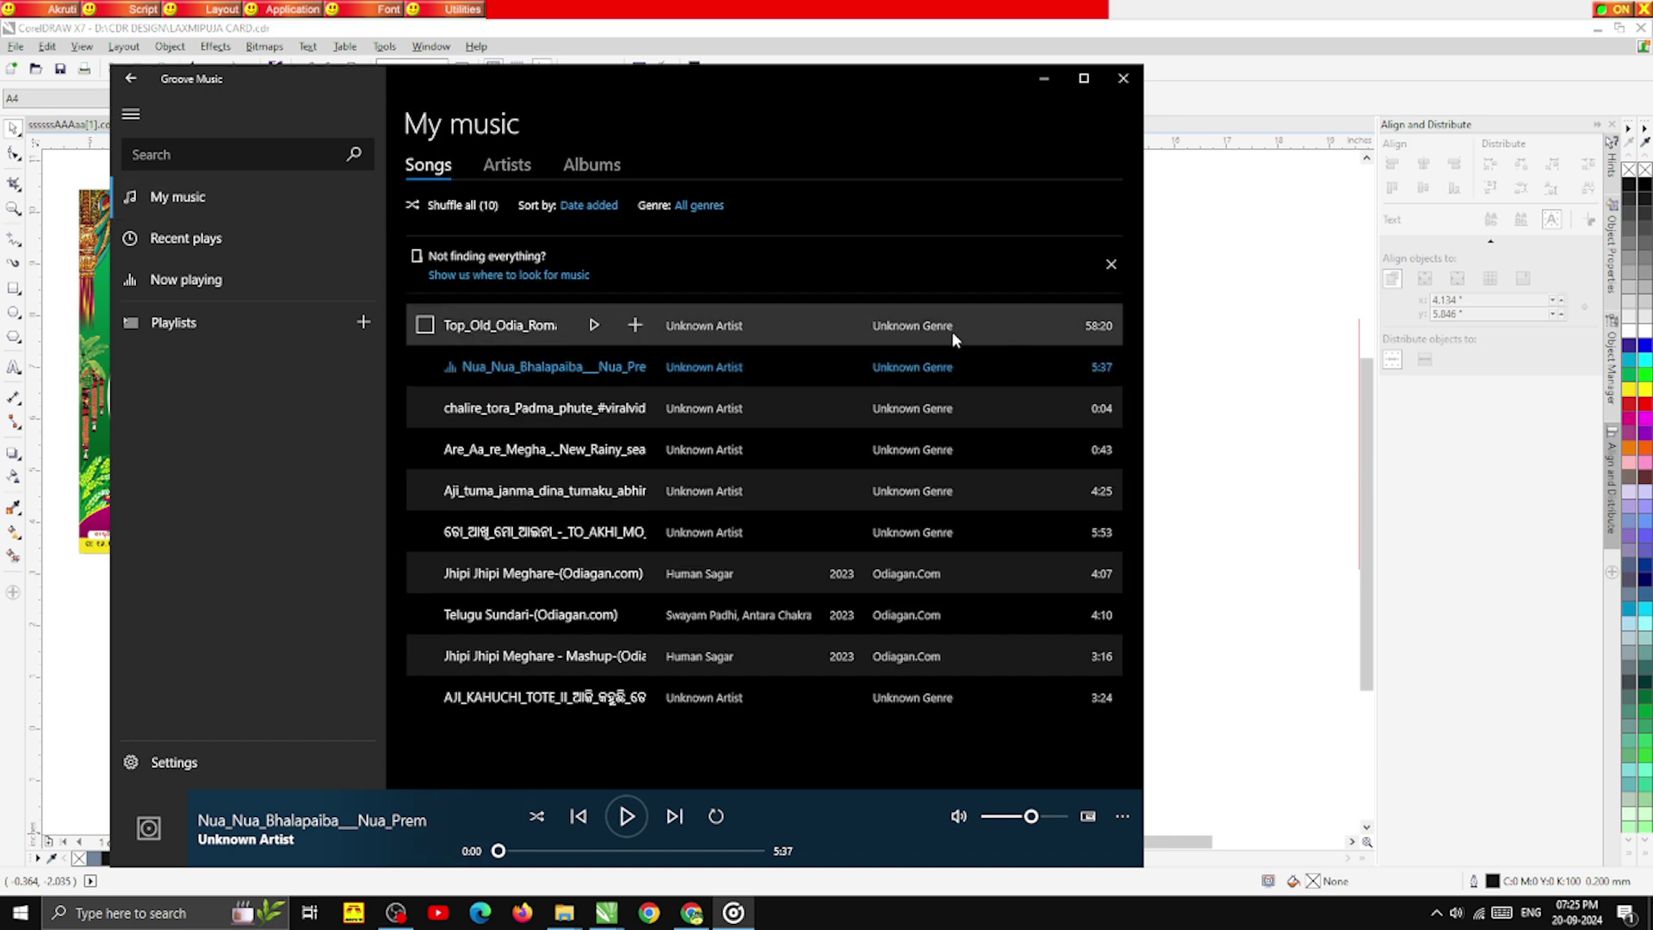
pyautogui.click(594, 326)
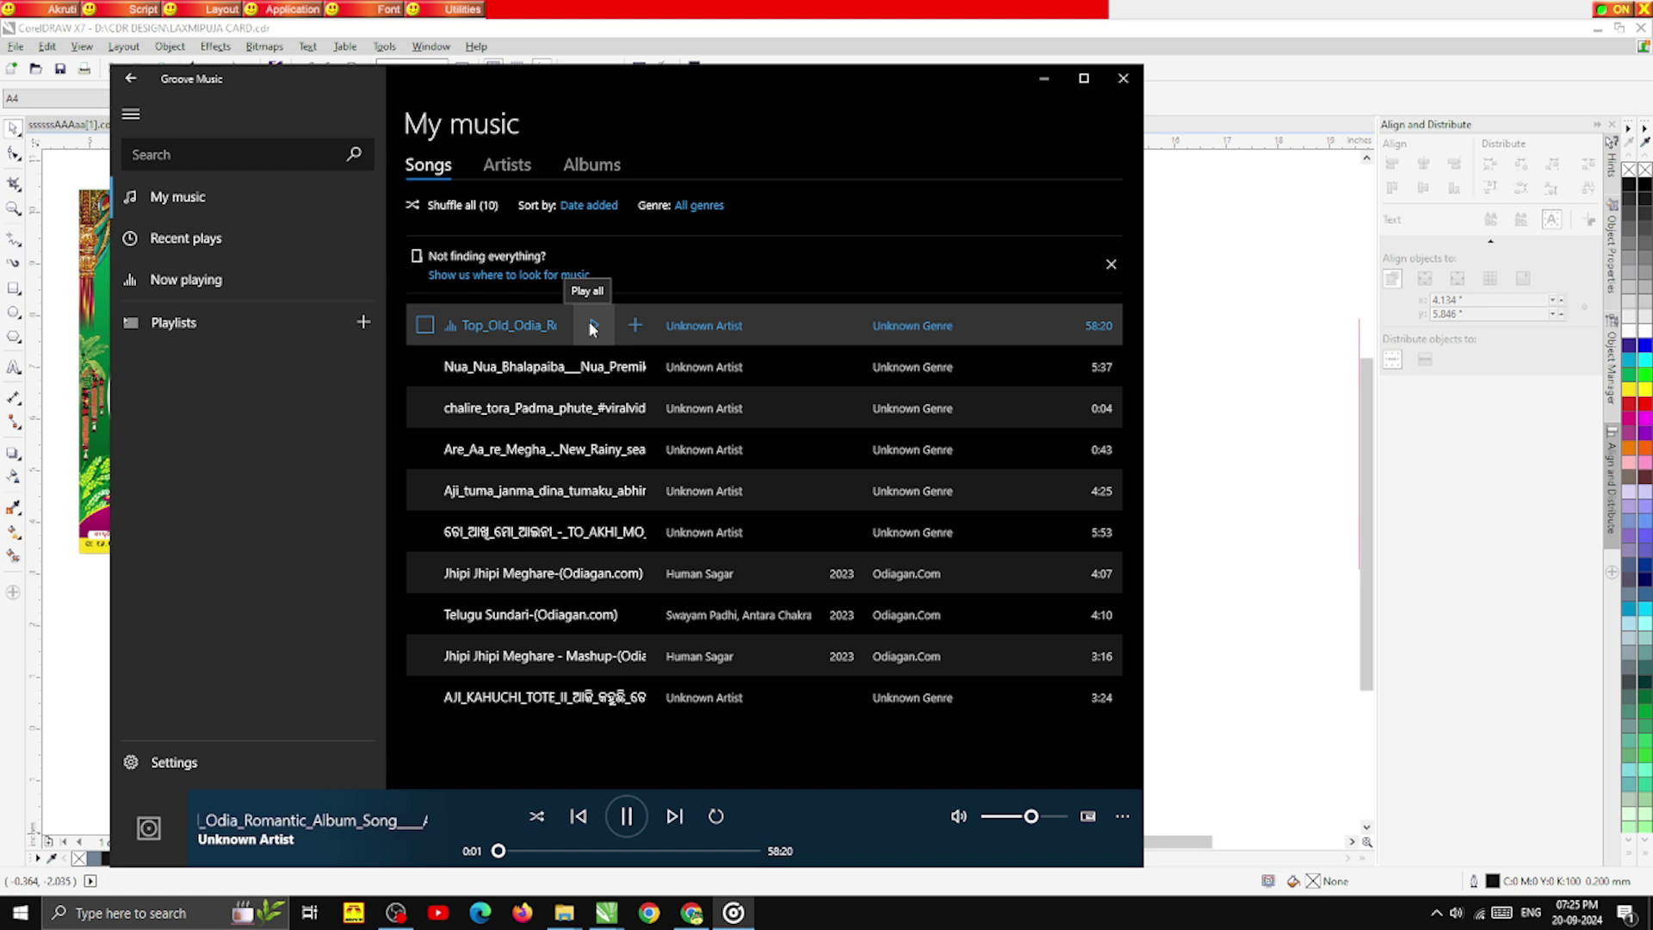
pyautogui.click(1043, 78)
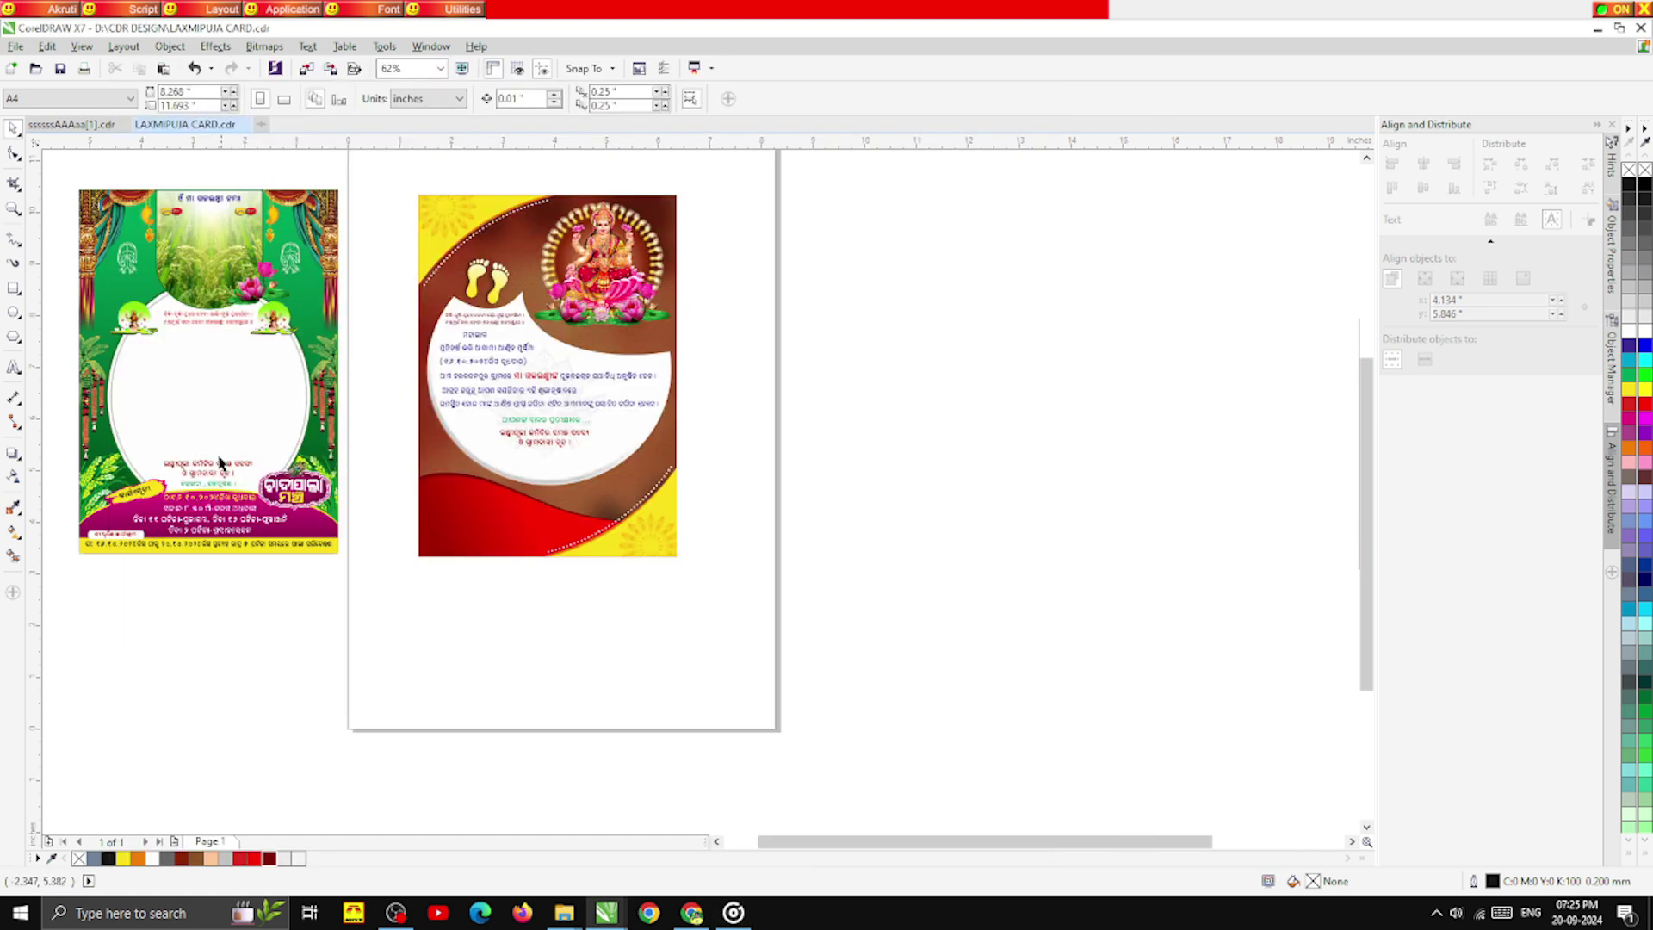
# - Move the green ବେଗନା, କେନ୍ଦୁଝର । line from the green card to beneath the red committee text and colour it blue
pyautogui.click(542, 467)
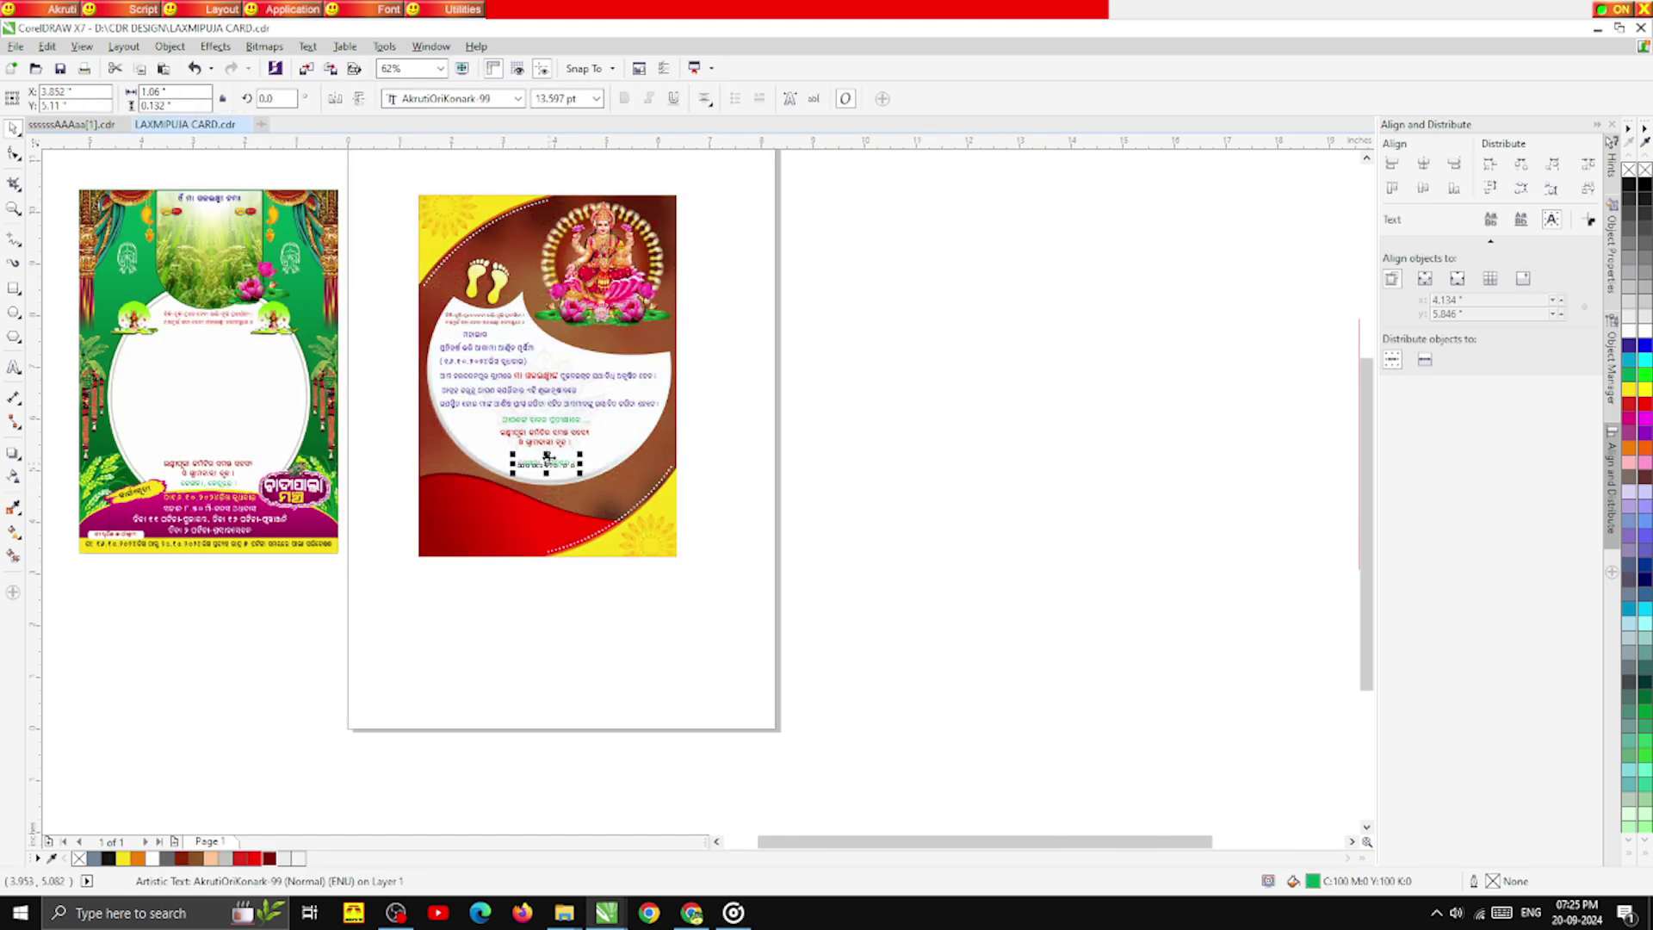
pyautogui.scroll(4, 546, 468)
pyautogui.moveTo(556, 503); pyautogui.dragTo(545, 463)
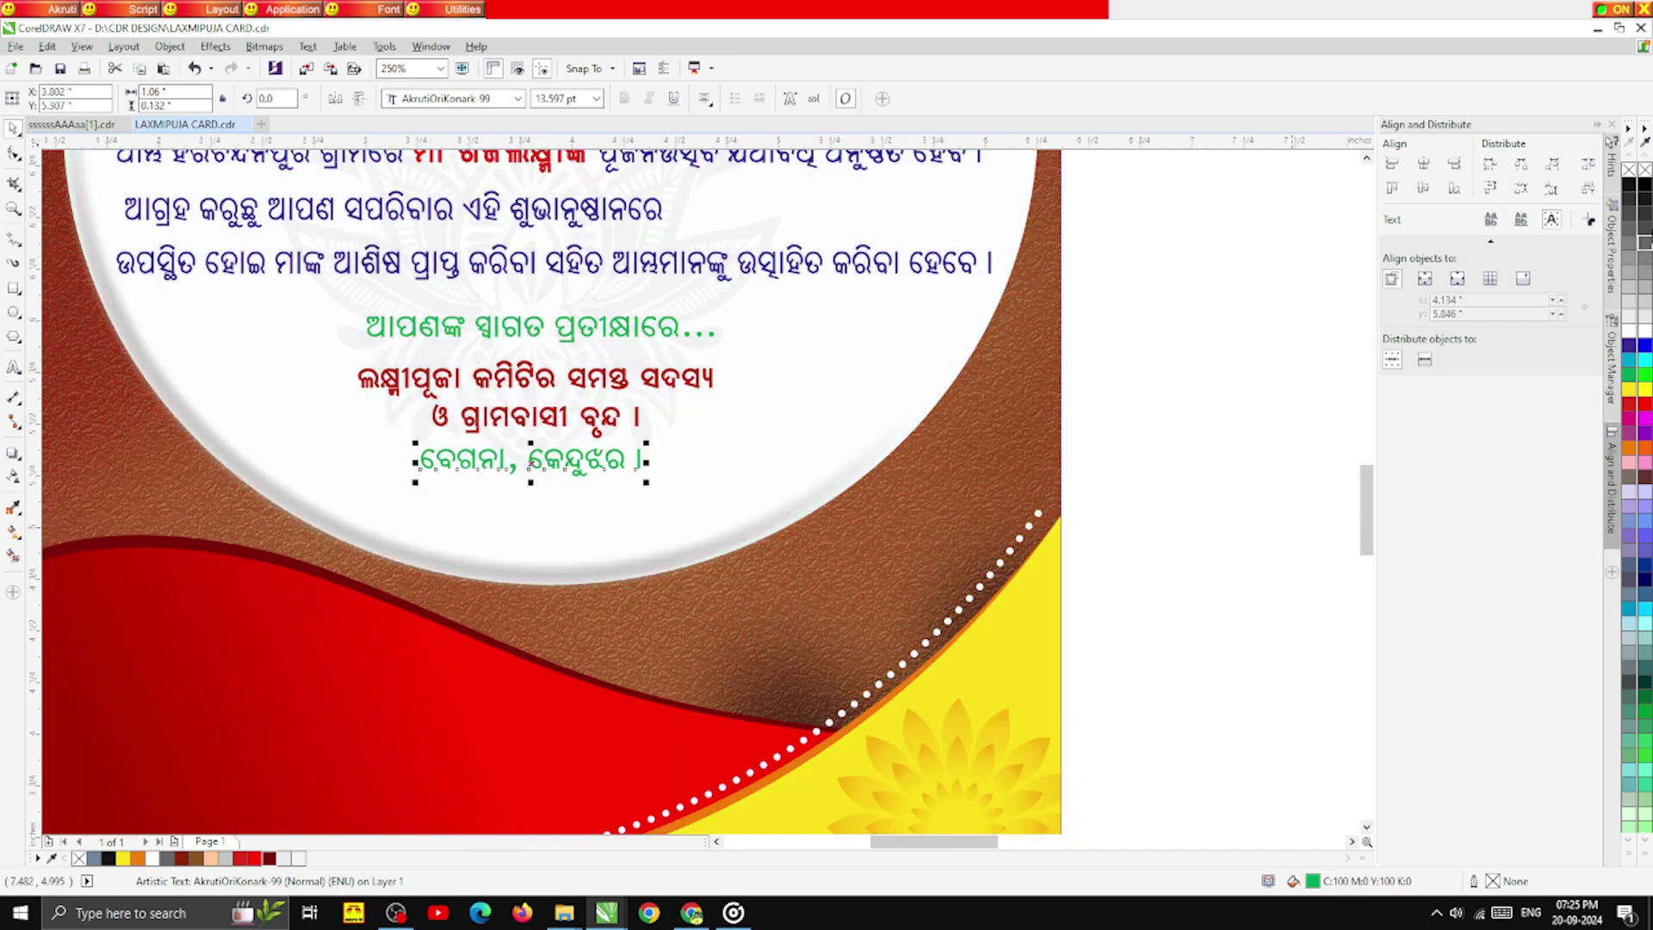
pyautogui.click(1629, 345)
# - Replace the village name ବେଗନା with ହରିଚନ୍ଦନପୁର in the blue place line
pyautogui.click(13, 368)
pyautogui.scroll(2, 539, 502)
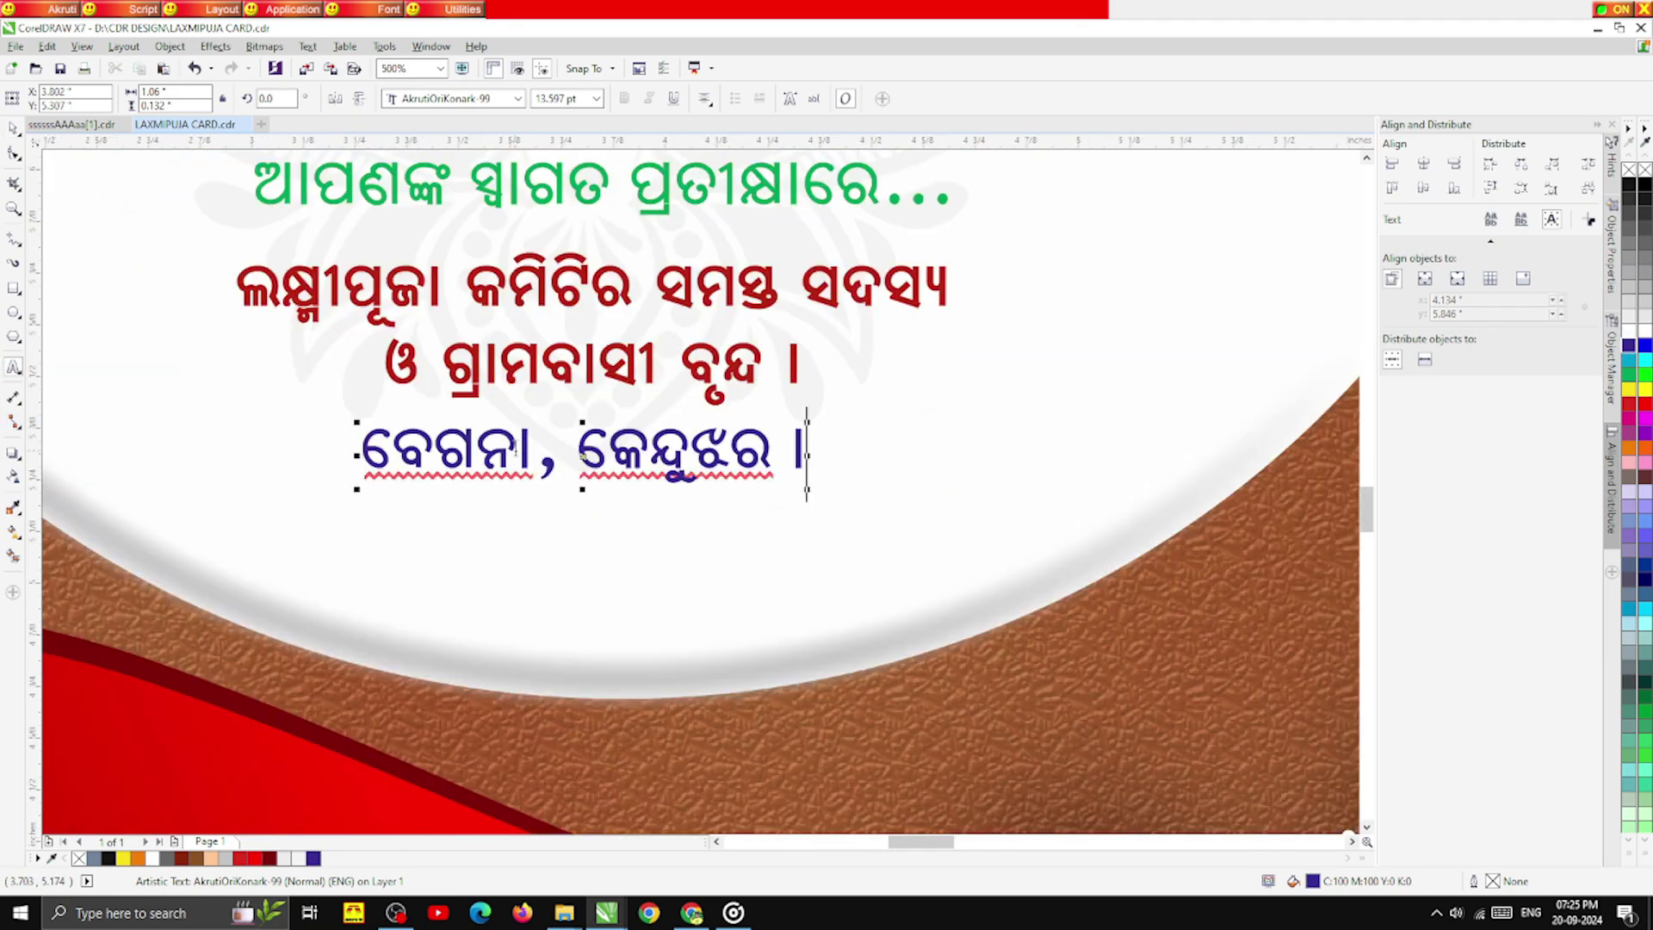
pyautogui.moveTo(531, 457); pyautogui.dragTo(324, 437)
pyautogui.write('ହରିବ')
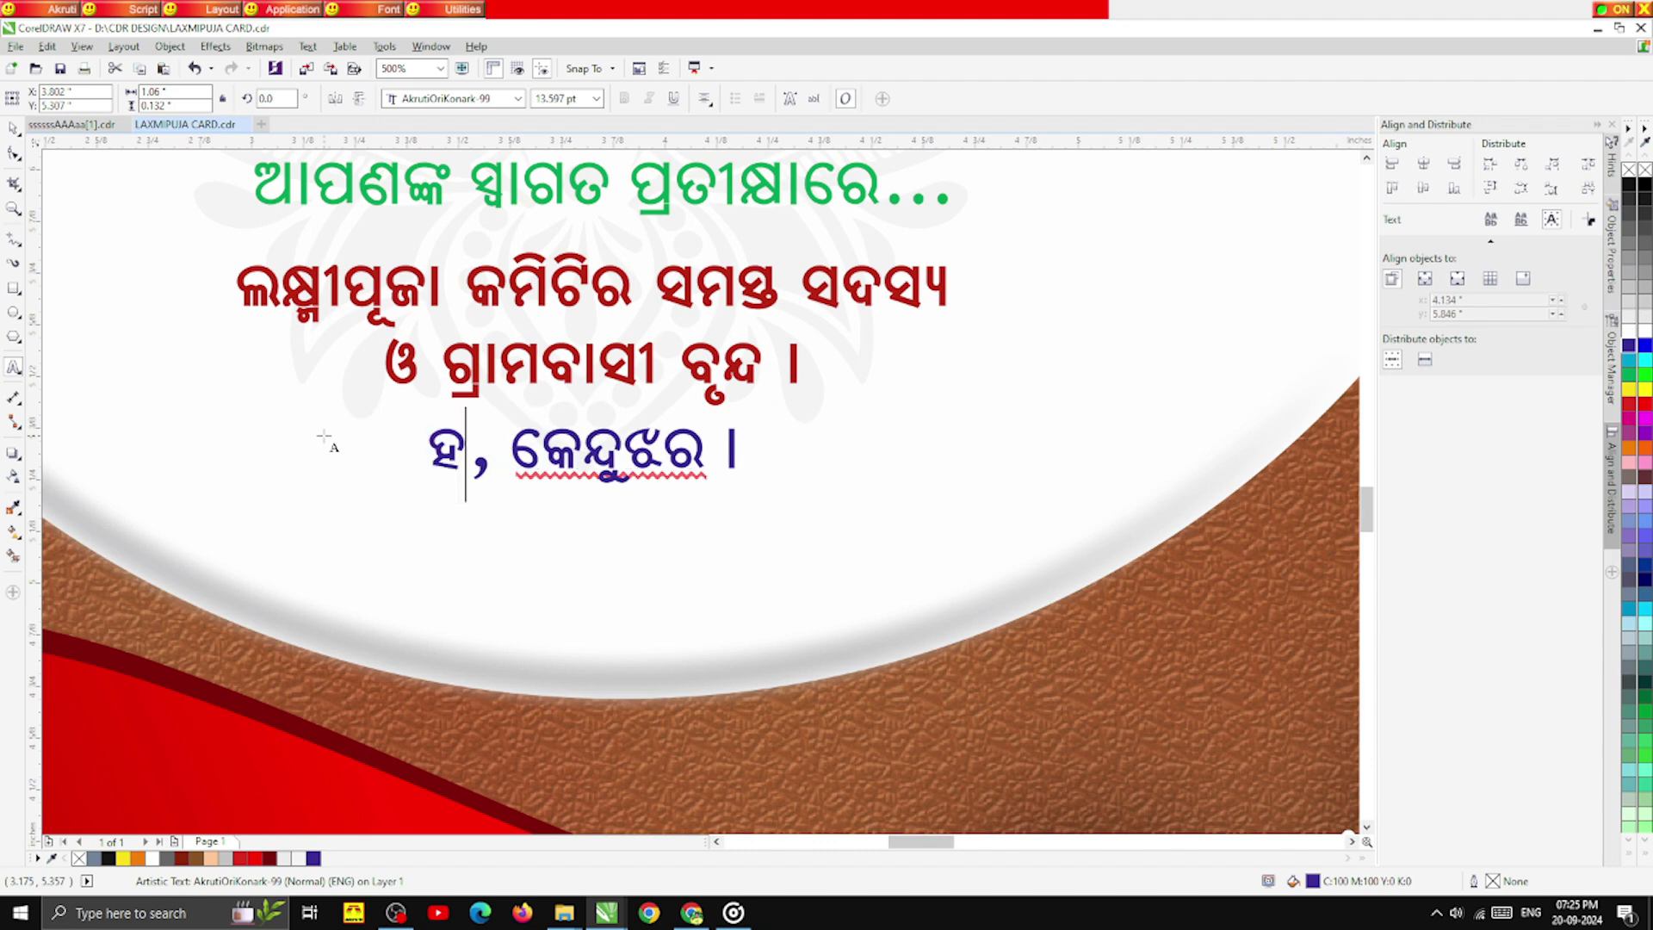
pyautogui.press('BackSpace')
pyautogui.write('ଚନ୍ଦ')
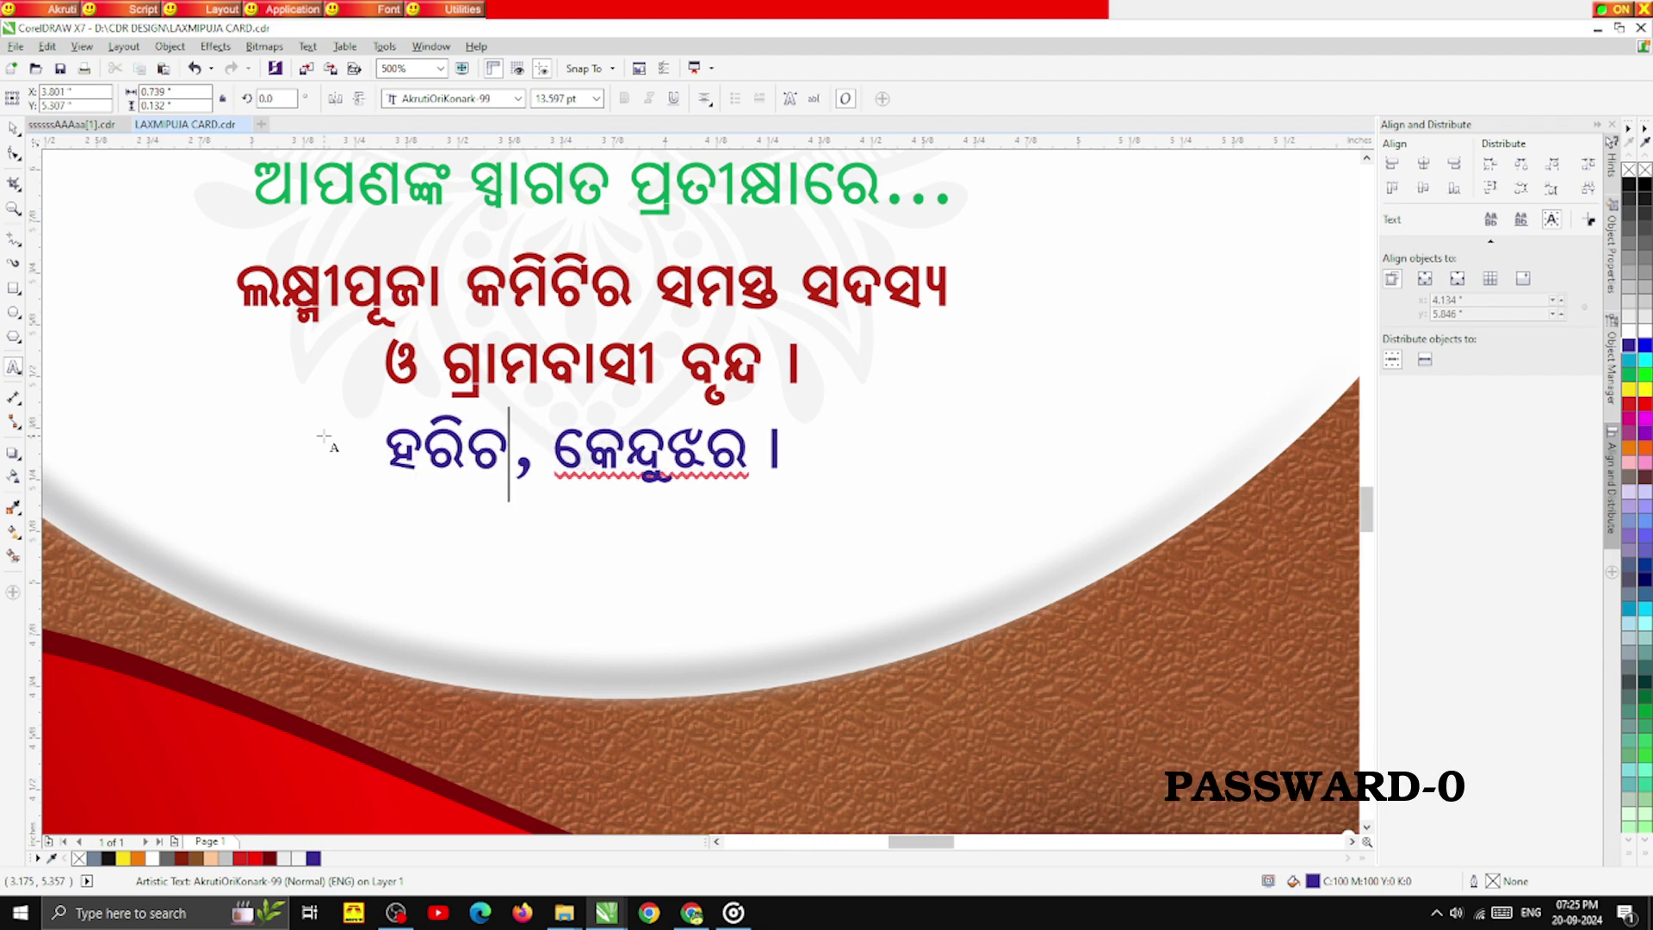
pyautogui.write('ନପୁର')
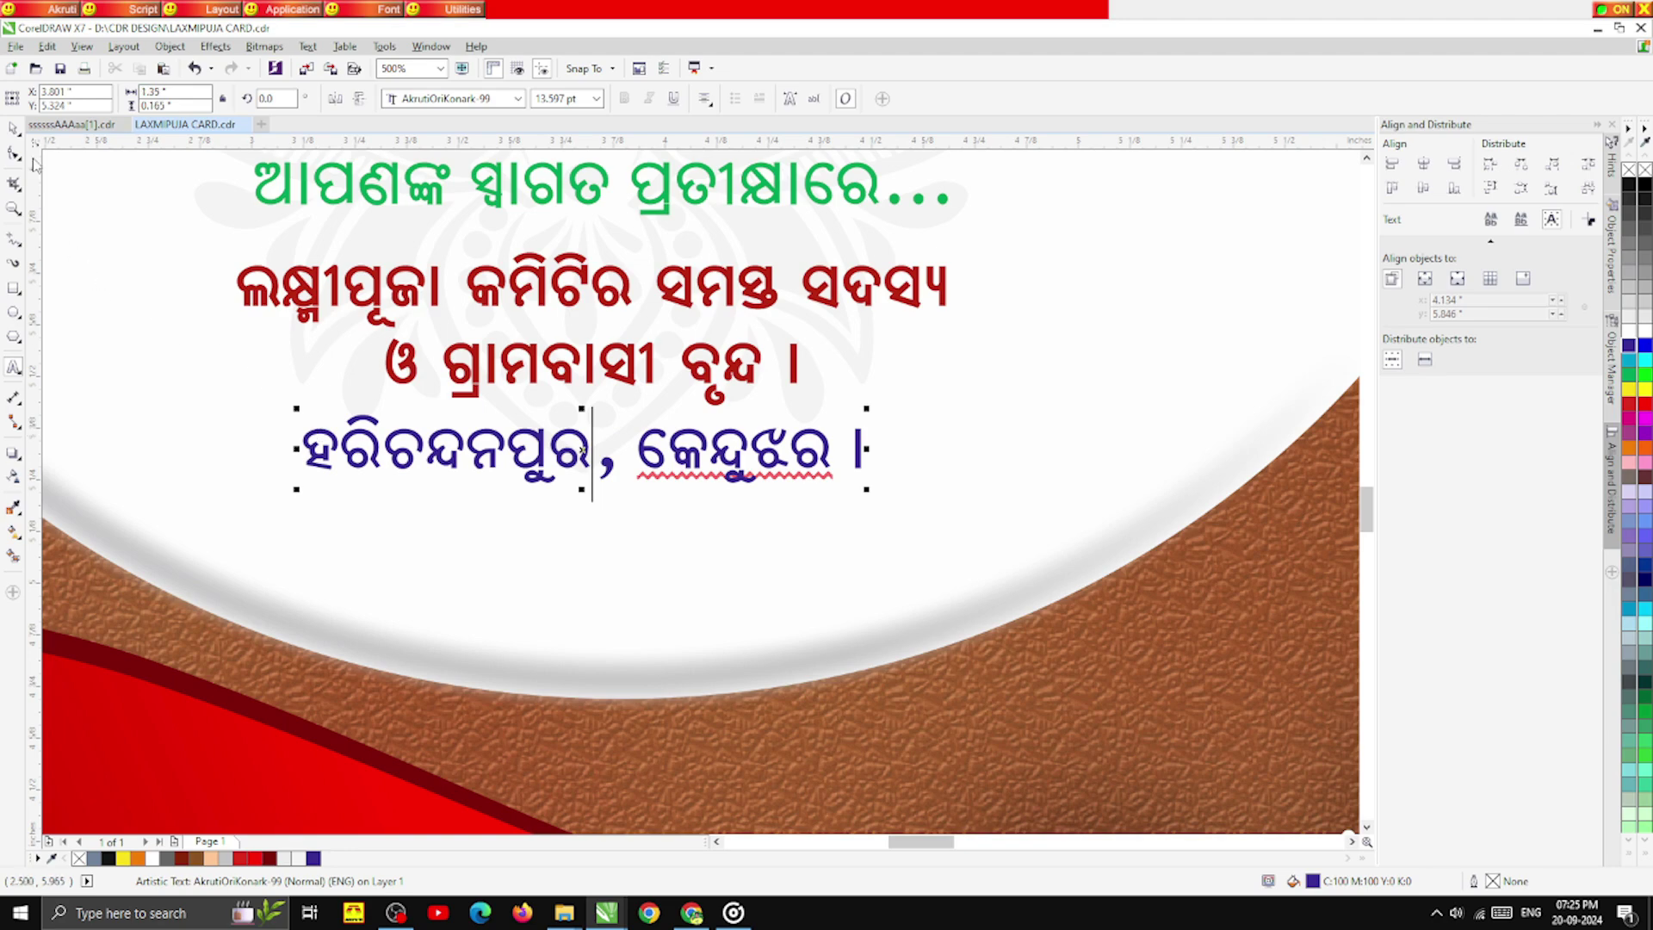
# - Shift the blue ହରିଚନ୍ଦନପୁର, କେନ୍ଦୁଝର । line slightly down and right beneath the committee text, and deselect it
pyautogui.click(13, 128)
pyautogui.moveTo(493, 432); pyautogui.dragTo(501, 442)
pyautogui.scroll(-2, 501, 443)
pyautogui.click(996, 531)
pyautogui.scroll(-2, 538, 422)
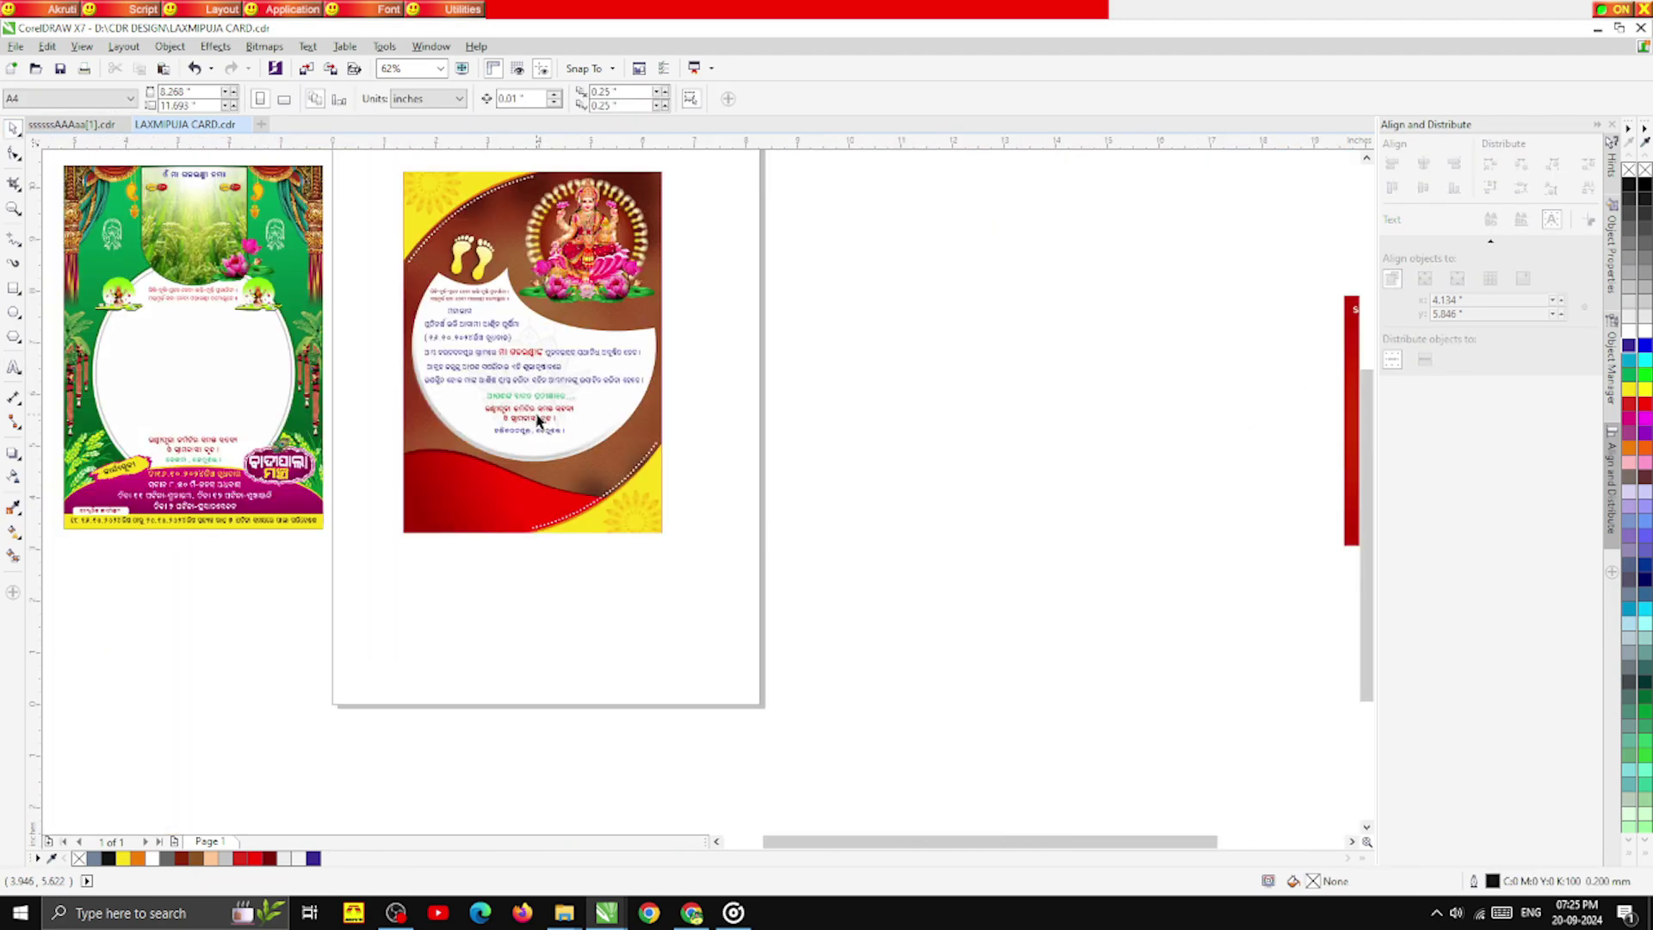
# - Copy a kalash image from the green card to the right of the red committee text, scaled to about 0.99 by 0.70 inches
pyautogui.click(231, 314)
pyautogui.moveTo(231, 313); pyautogui.dragTo(617, 425)
pyautogui.scroll(6, 596, 415)
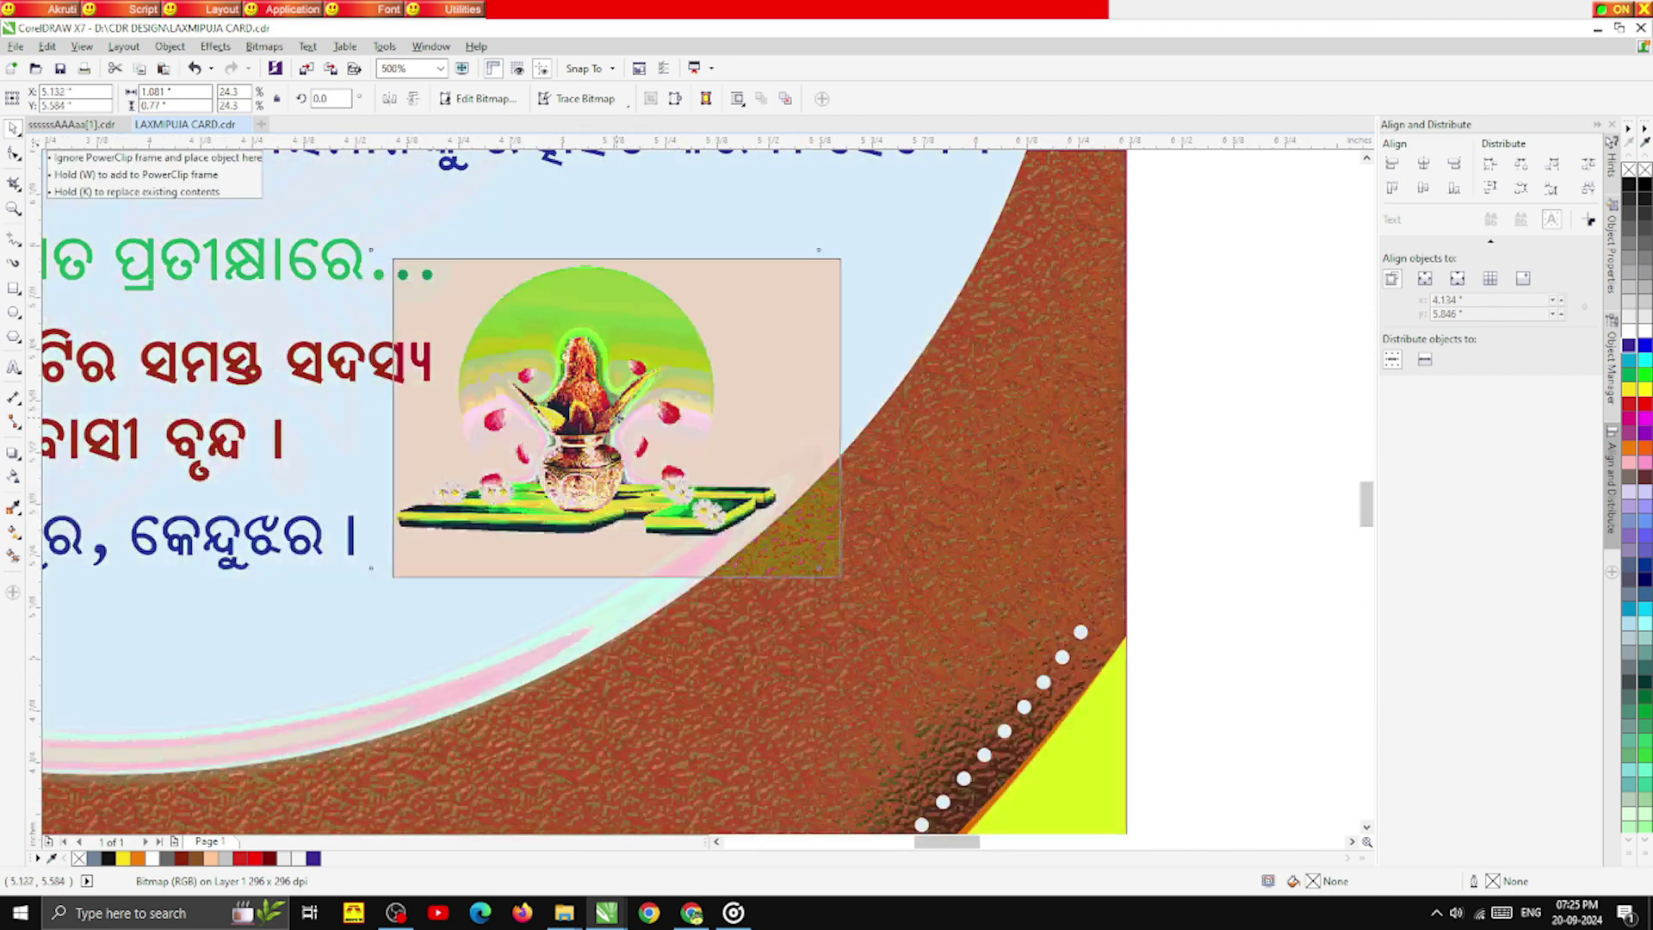
pyautogui.scroll(-2, 617, 426)
pyautogui.moveTo(732, 499); pyautogui.dragTo(714, 487)
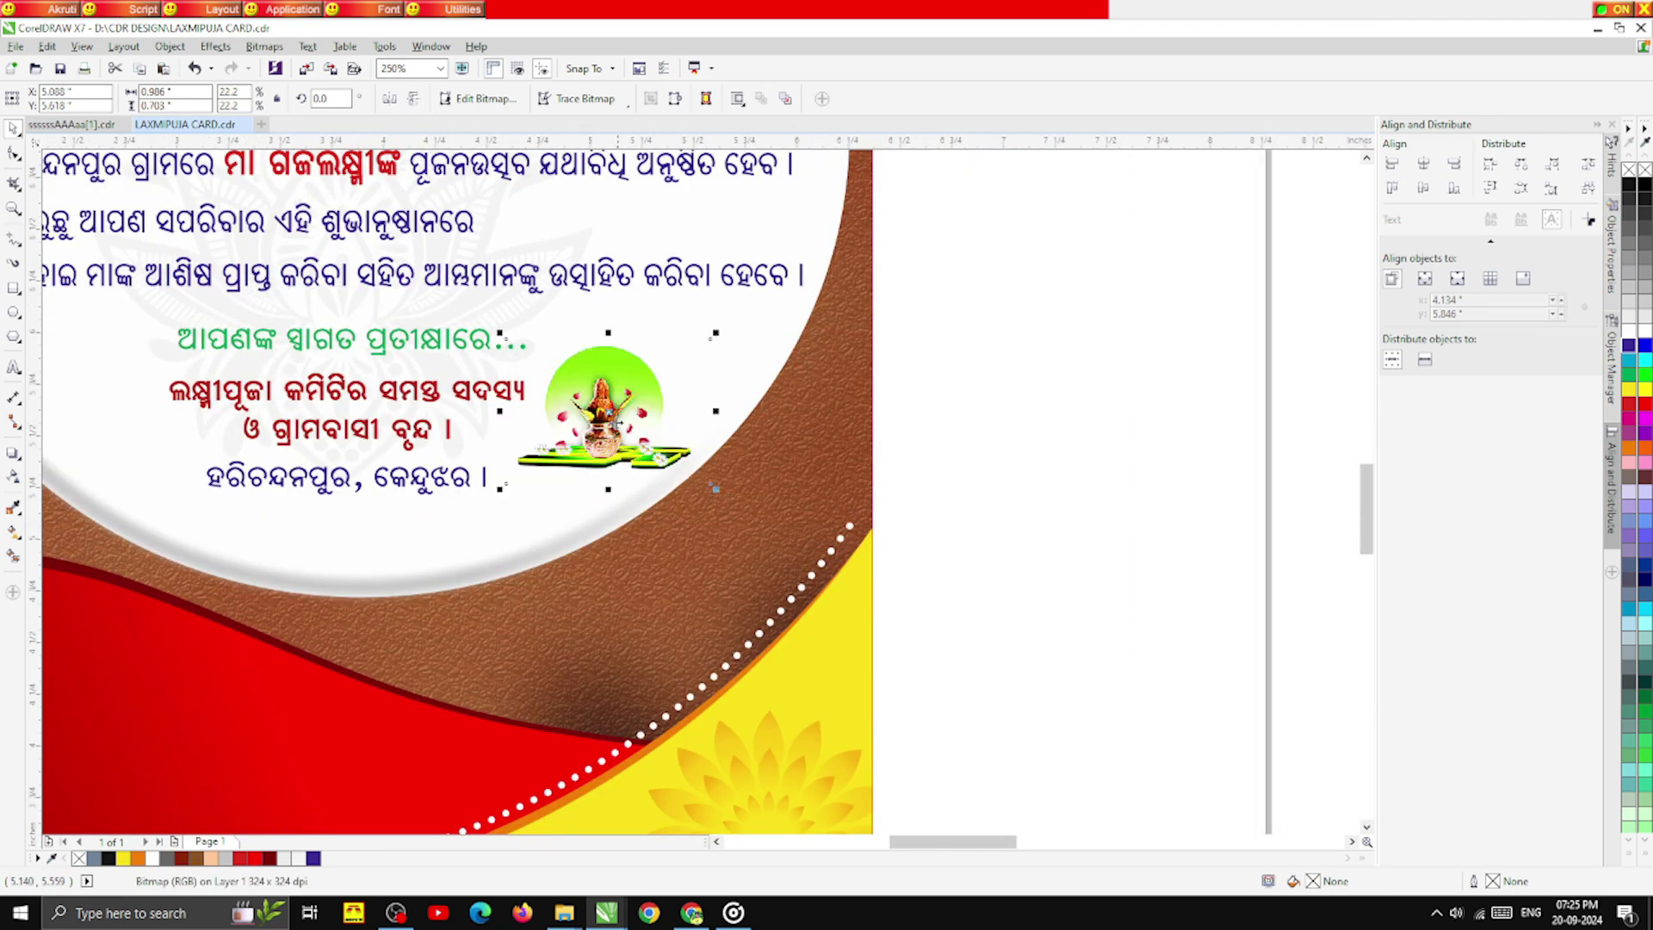
# - Duplicate the kalash image horizontally to the left side of the committee text and adjust its spacing
pyautogui.moveTo(613, 422); pyautogui.dragTo(102, 422)
pyautogui.rightClick(102, 421)
pyautogui.scroll(-2, 220, 421)
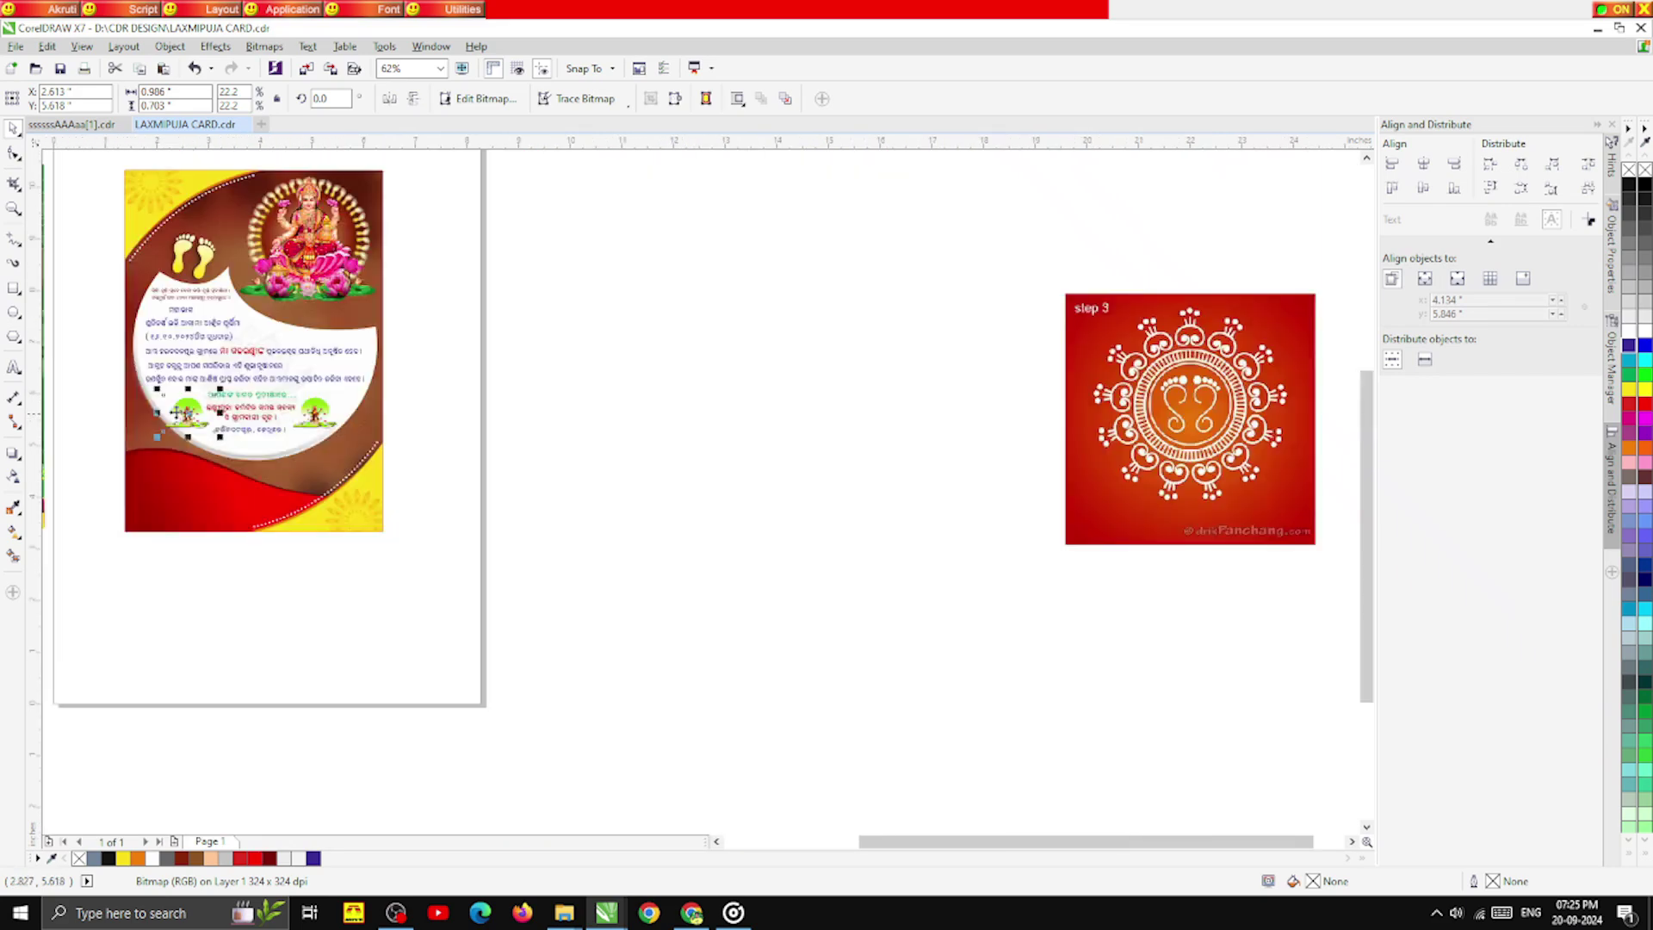
pyautogui.scroll(2, 162, 415)
pyautogui.moveTo(224, 421); pyautogui.dragTo(239, 422)
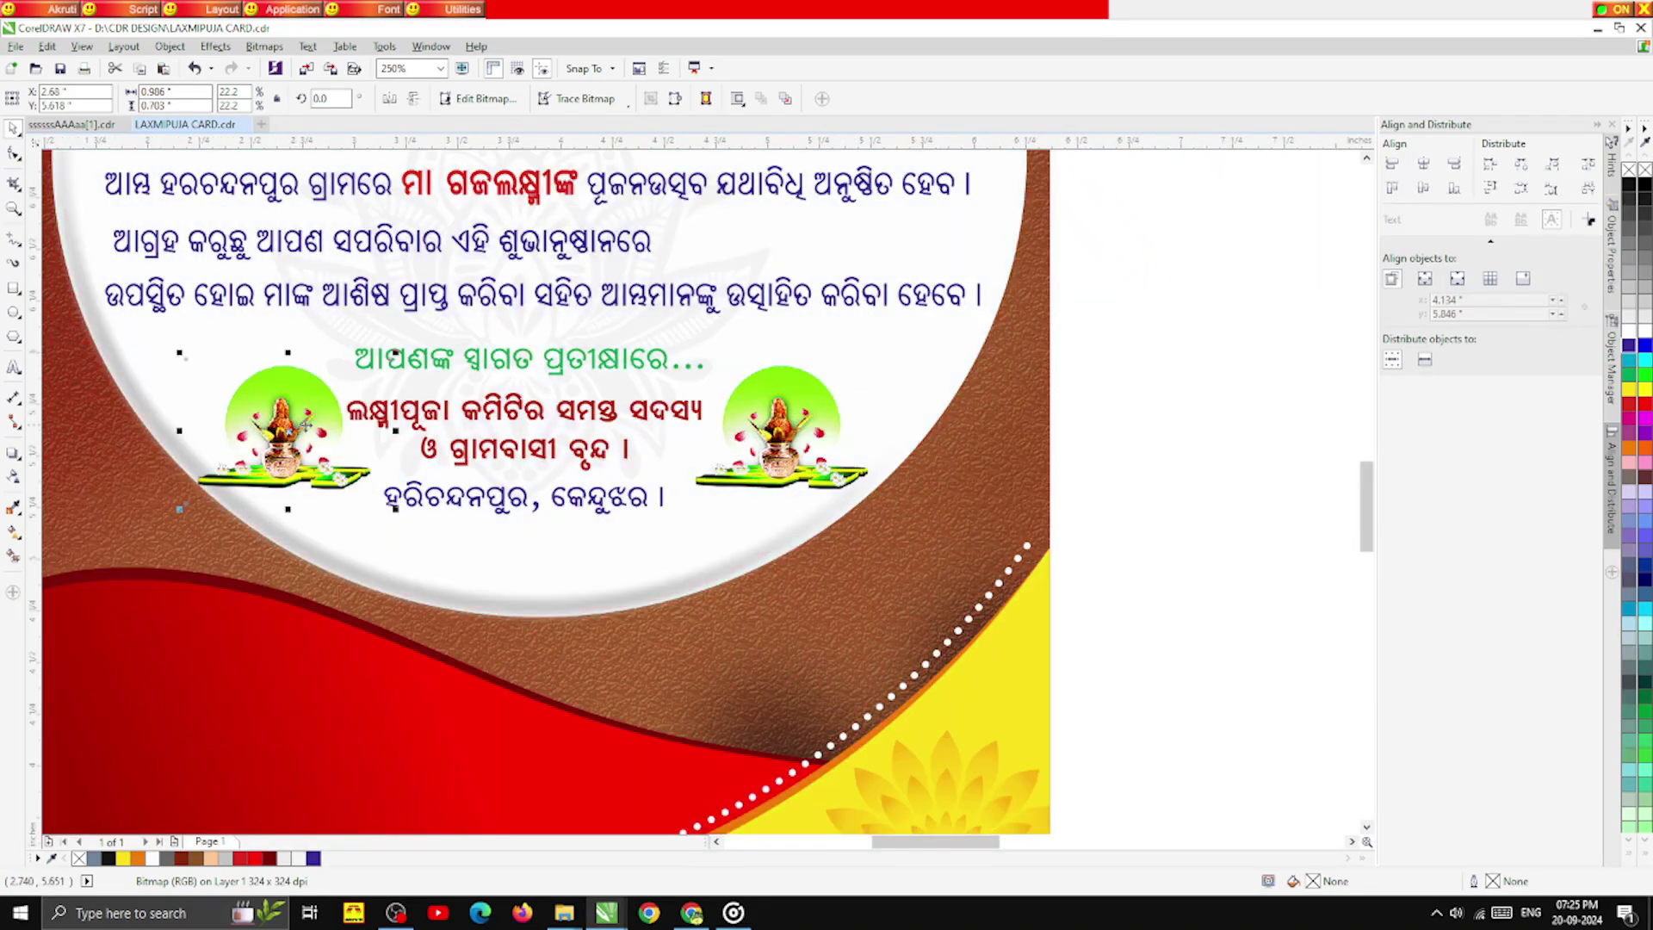
# - Shift both kalash images and the green, red and blue text lines together right and slightly up, and deselect them
pyautogui.moveTo(1220, 601); pyautogui.dragTo(129, 327)
pyautogui.press('Right')
pyautogui.press('Right')
pyautogui.press('Right')
pyautogui.press('Right')
pyautogui.press('Right')
pyautogui.press('Right')
pyautogui.press('Right')
pyautogui.press('Right')
pyautogui.press('Right')
pyautogui.press('Right')
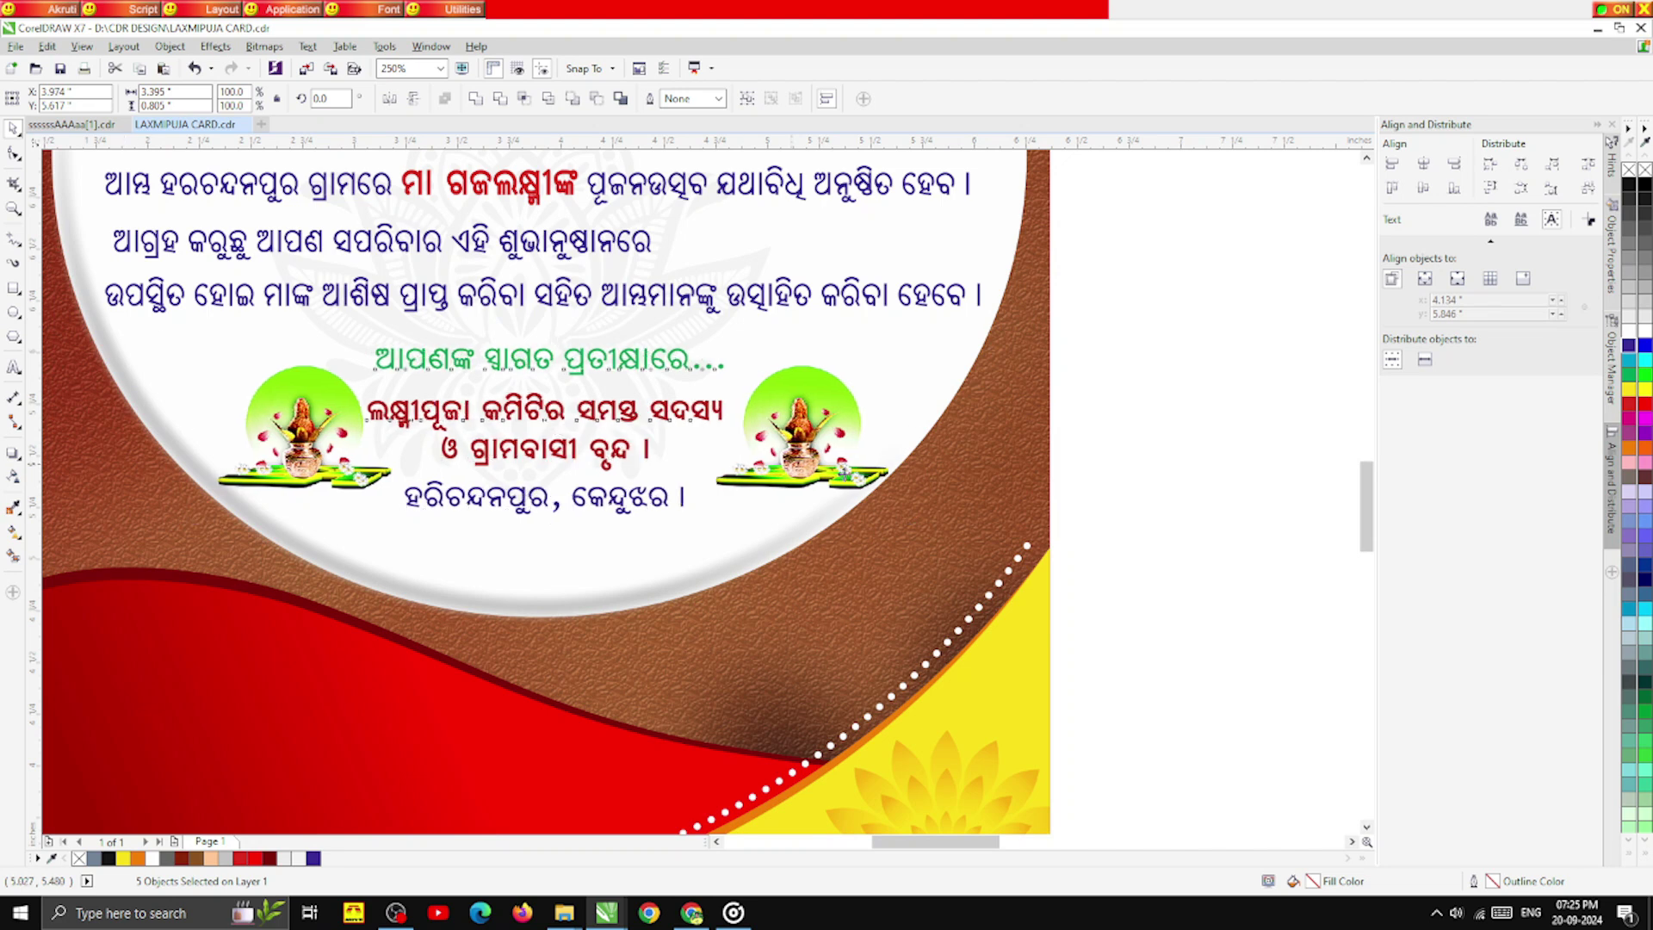
pyautogui.click(1160, 538)
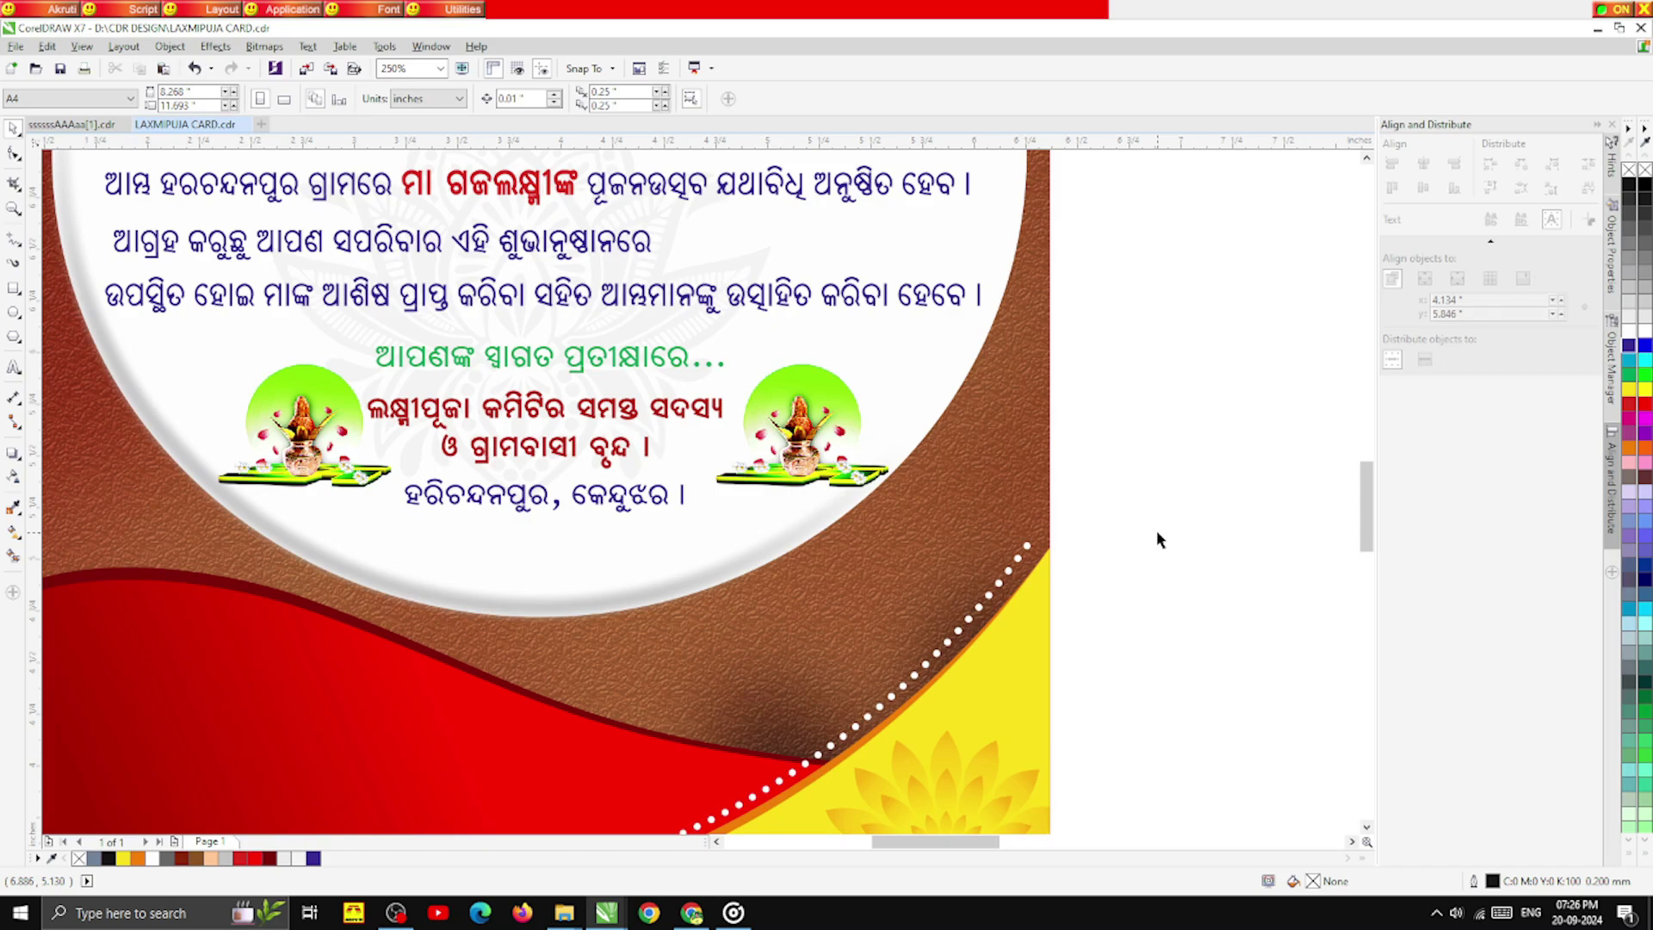
# - Copy the four-line puja schedule starting ତା୧୬.୧୦.୨୦୨୪ରିଖ ବୁଧବାର from the green card onto the brown card's lower red area
pyautogui.scroll(-3, 1159, 530)
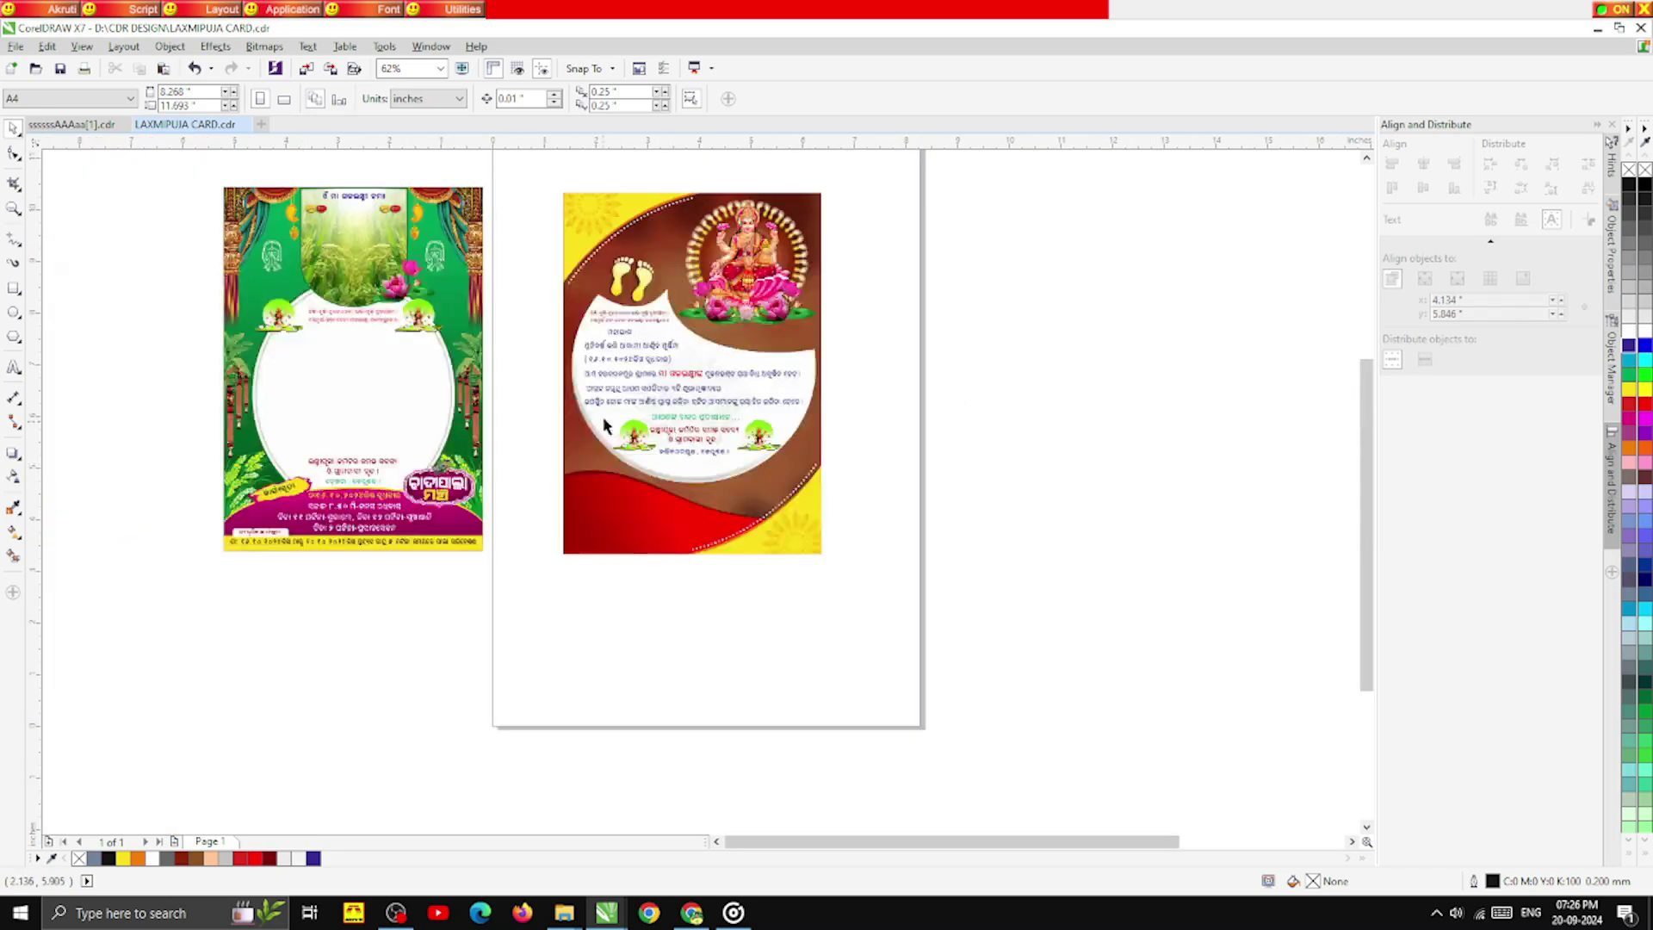
pyautogui.scroll(3, 656, 287)
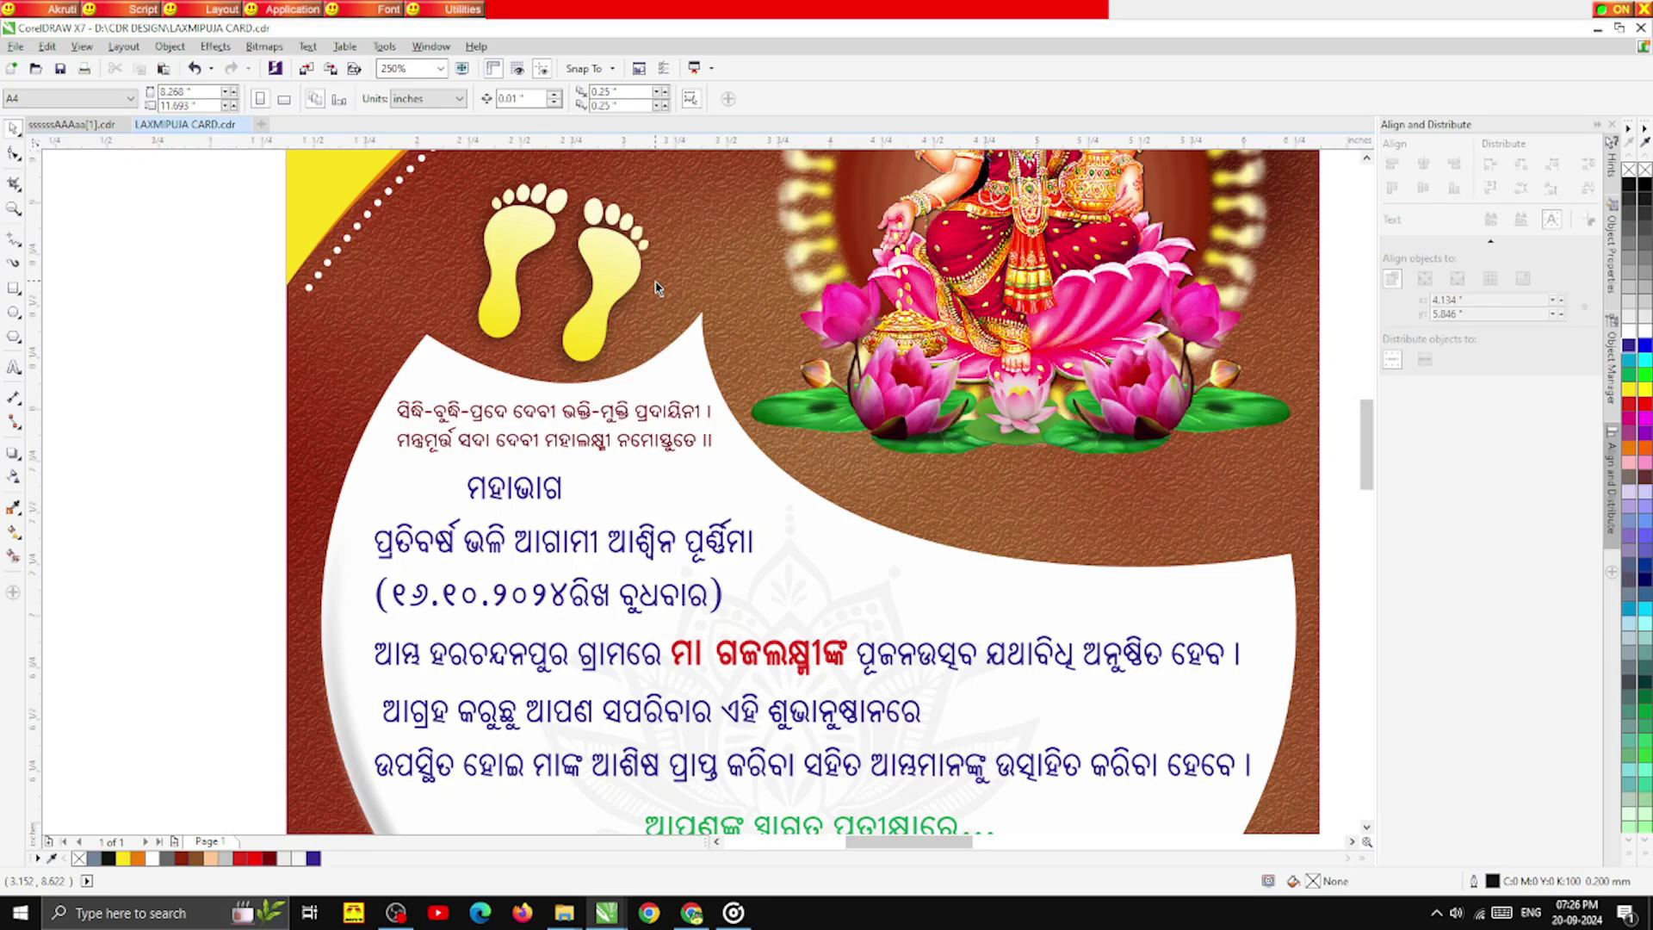
pyautogui.scroll(-4, 575, 340)
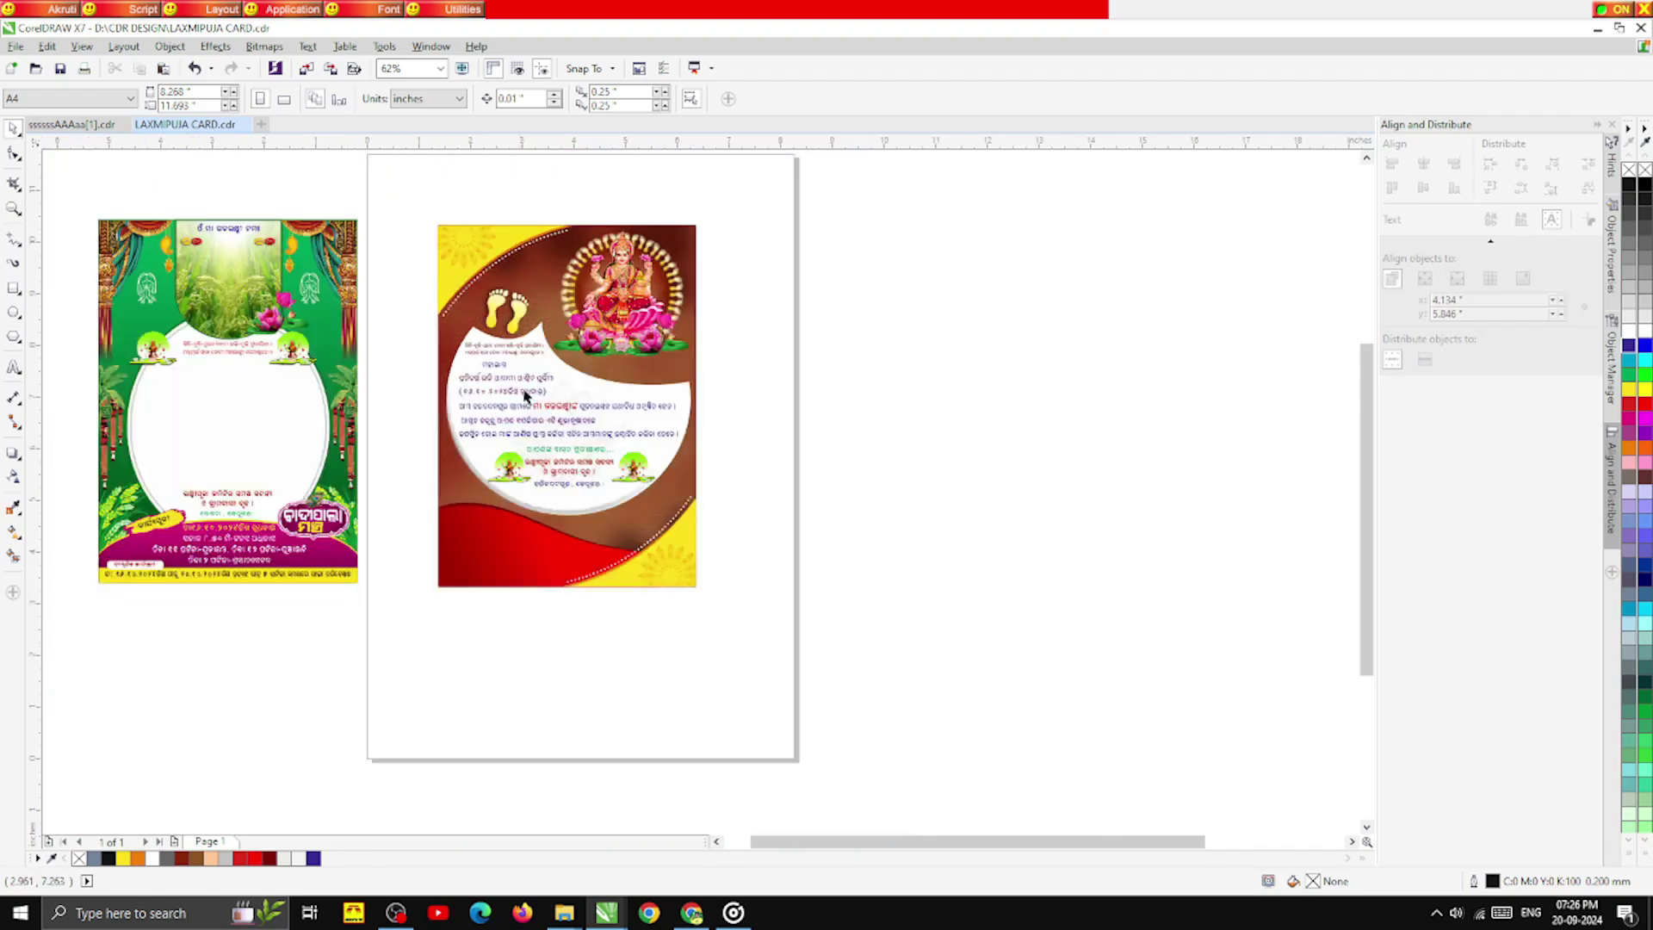
pyautogui.scroll(2, 534, 499)
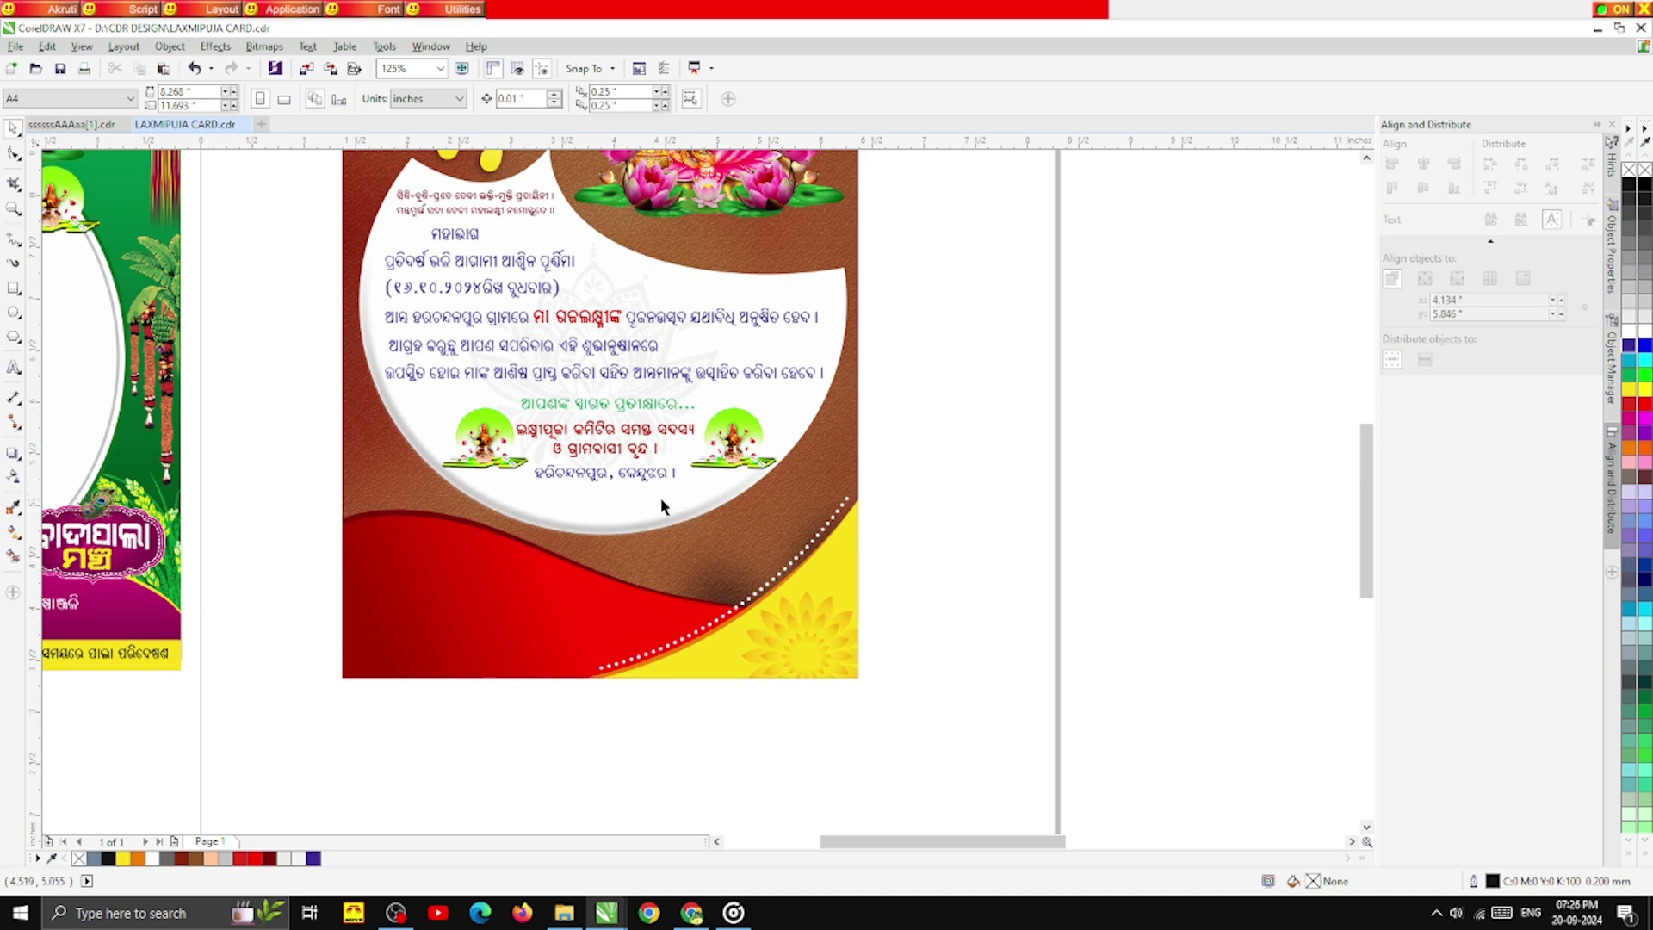
pyautogui.scroll(-2, 658, 498)
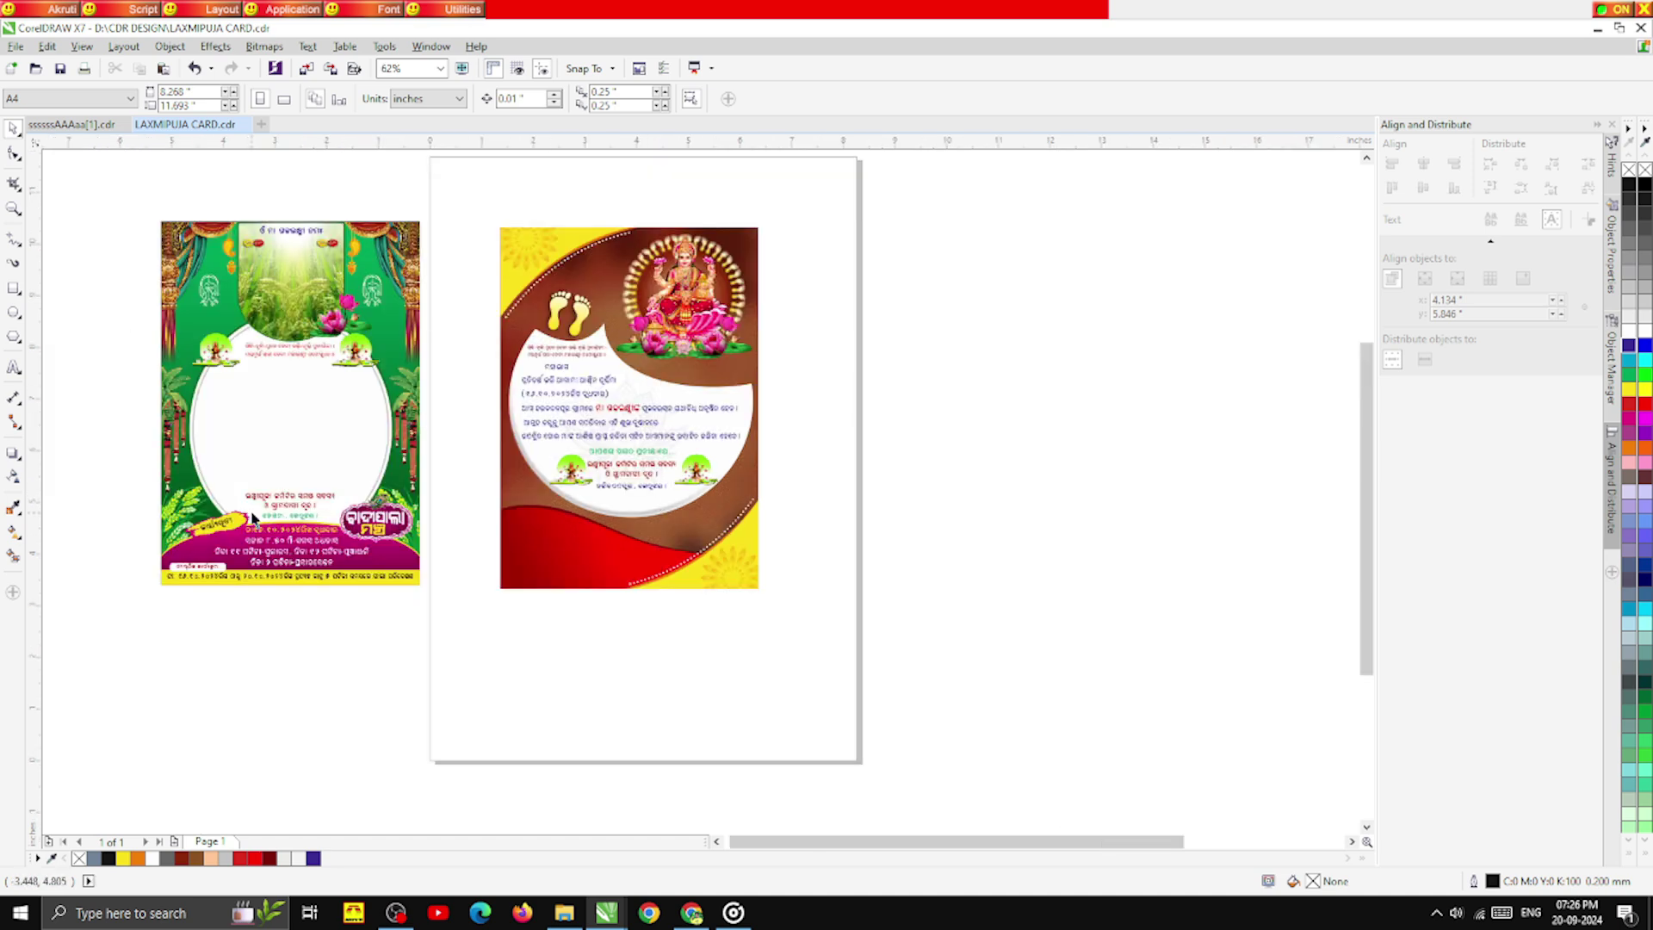
pyautogui.click(294, 504)
pyautogui.click(295, 538)
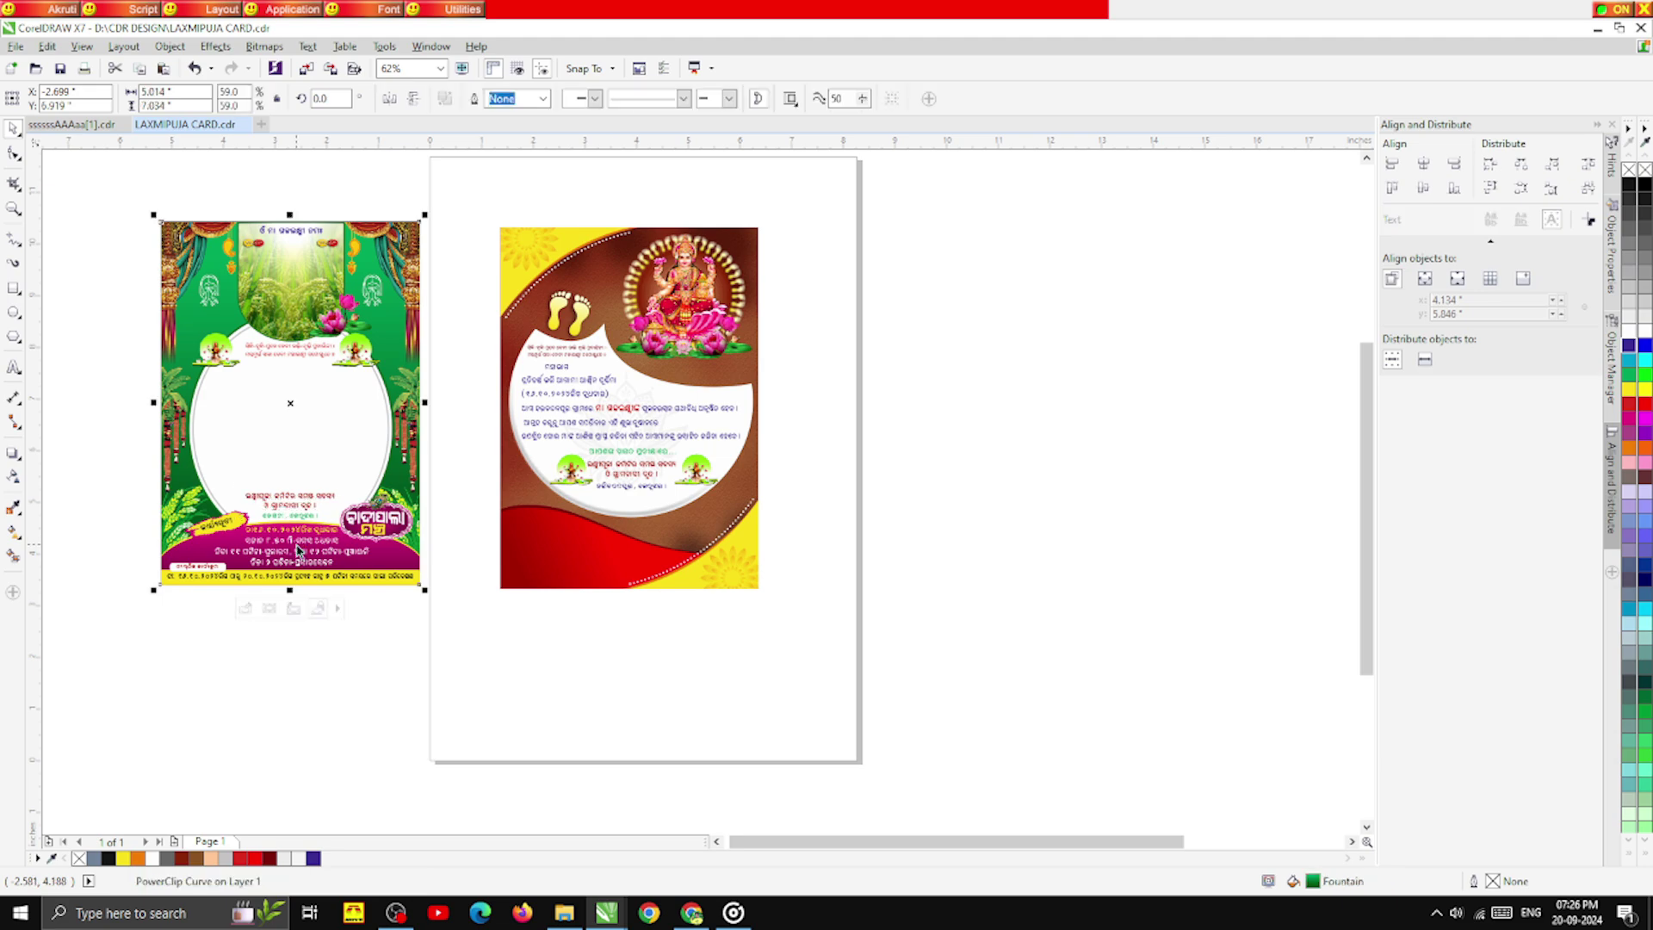
pyautogui.click(293, 541)
pyautogui.moveTo(294, 530); pyautogui.dragTo(572, 521)
# - Copy the slanted କାର୍ଯ୍ୟସୂଚୀ heading from the green card to above the schedule in the red area
pyautogui.scroll(4, 582, 544)
pyautogui.scroll(-4, 572, 521)
pyautogui.scroll(3, 198, 516)
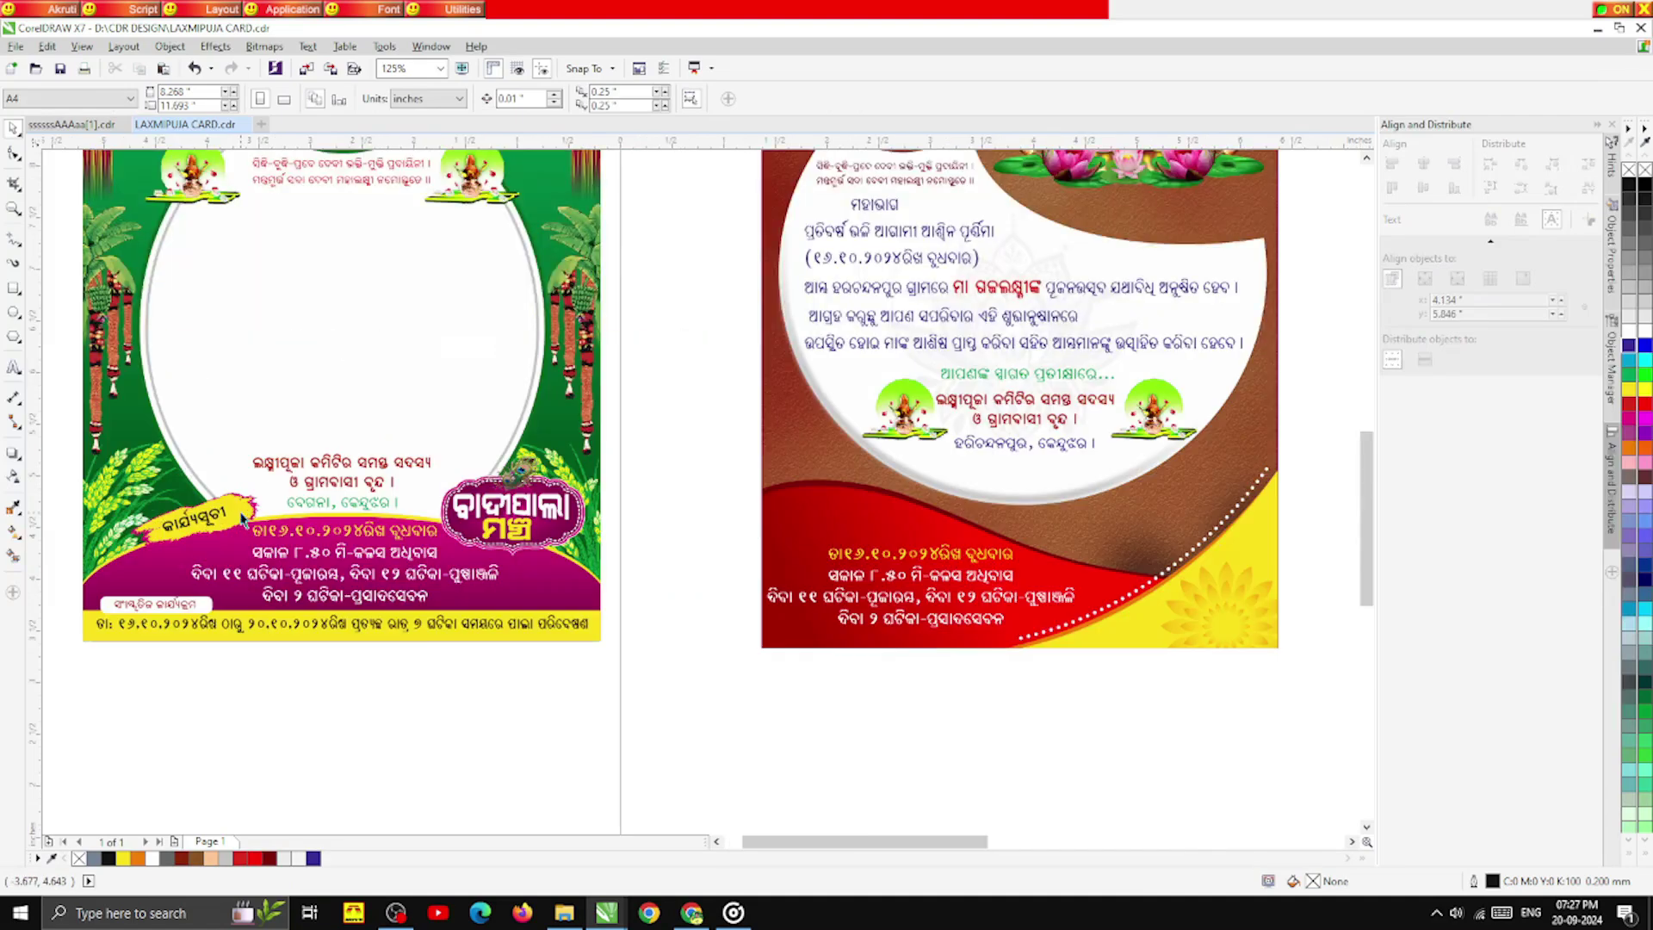
pyautogui.click(194, 519)
pyautogui.click(194, 517)
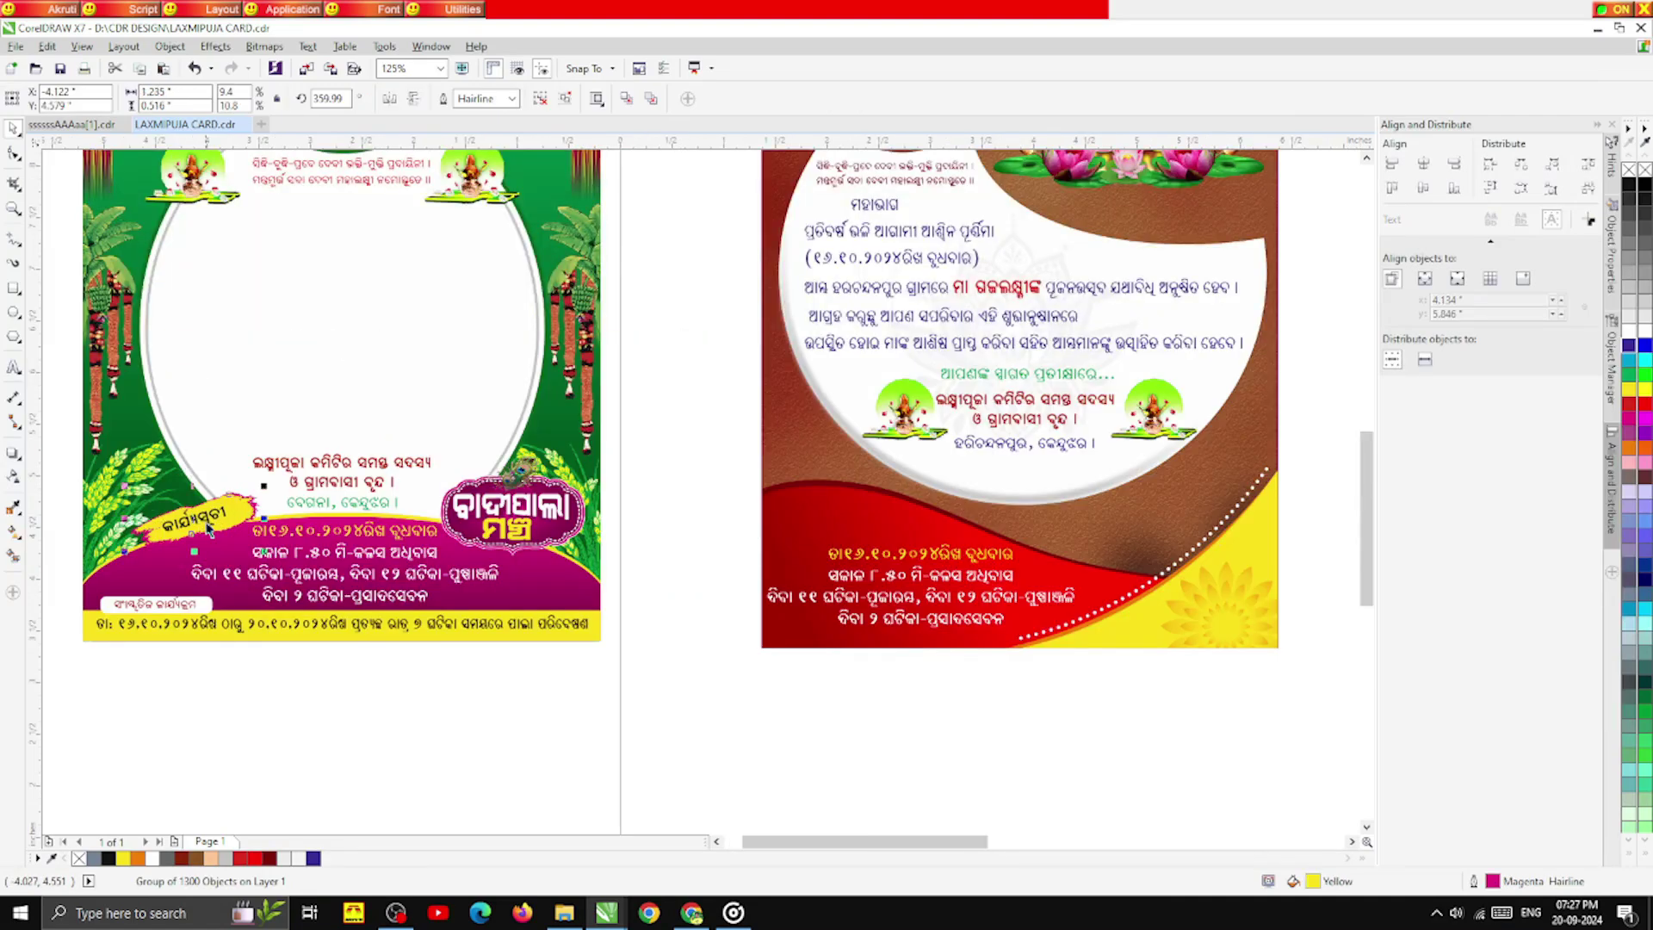
pyautogui.click(325, 724)
pyautogui.click(189, 521)
pyautogui.moveTo(194, 520); pyautogui.dragTo(888, 518)
pyautogui.rightClick(851, 515)
pyautogui.scroll(3, 889, 517)
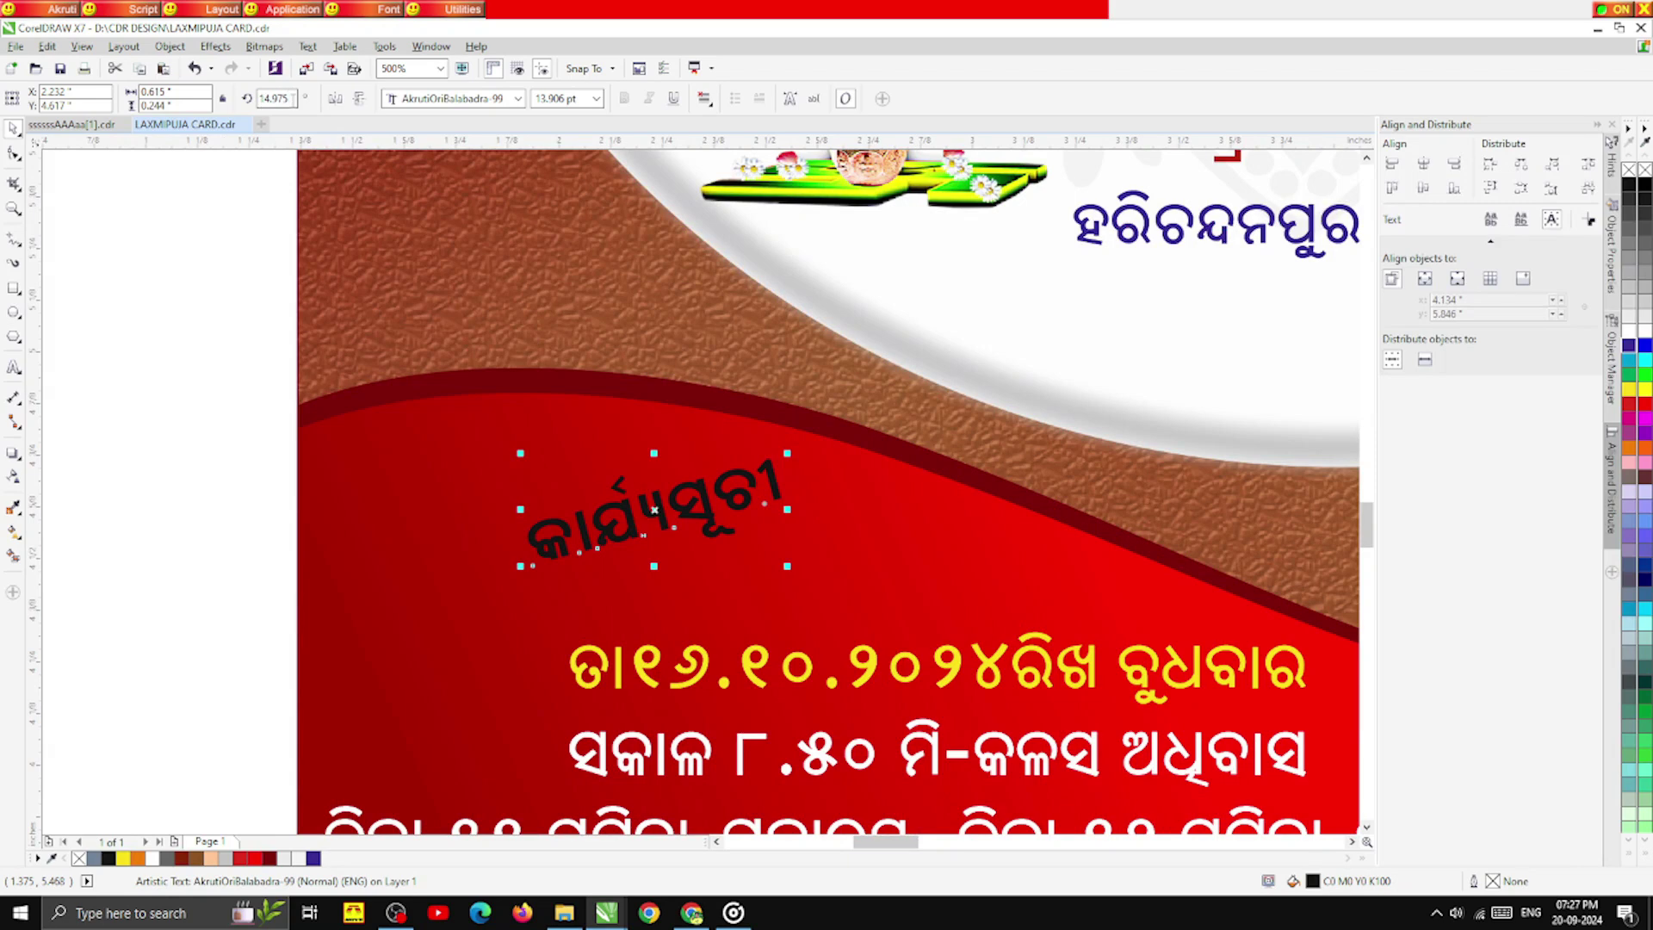
# - Set the copied କାର୍ଯ୍ୟସୂଚୀ heading's rotation to 0 degrees
pyautogui.moveTo(293, 98); pyautogui.dragTo(201, 101)
pyautogui.write('00')
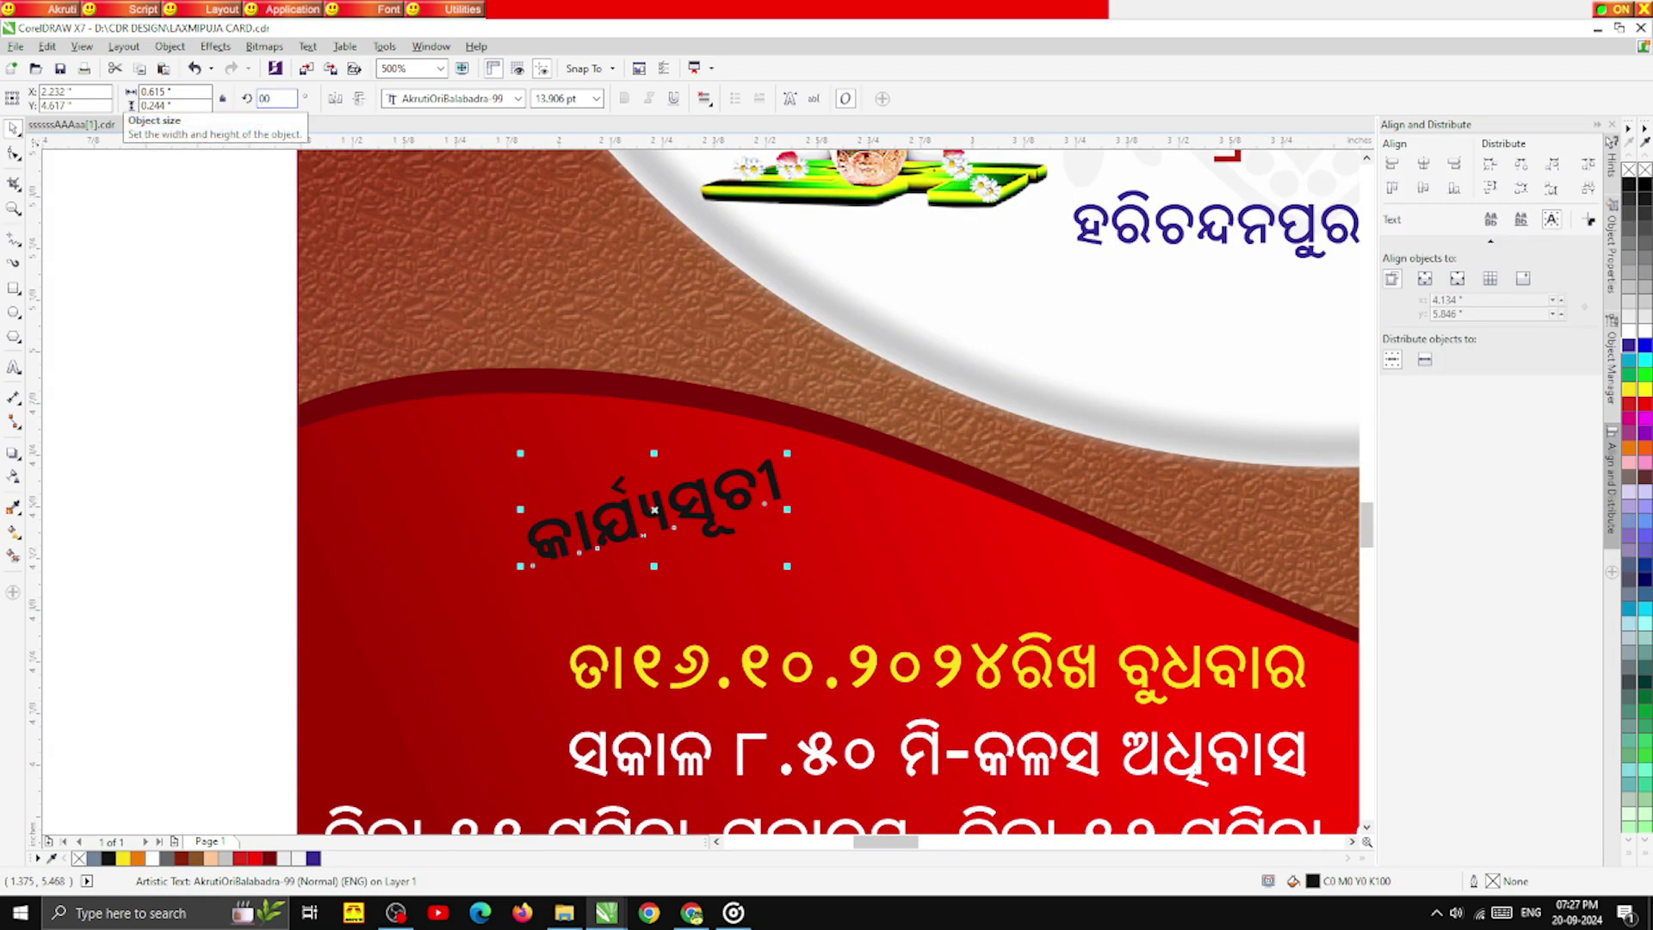
pyautogui.press('Return')
pyautogui.scroll(-2, 617, 478)
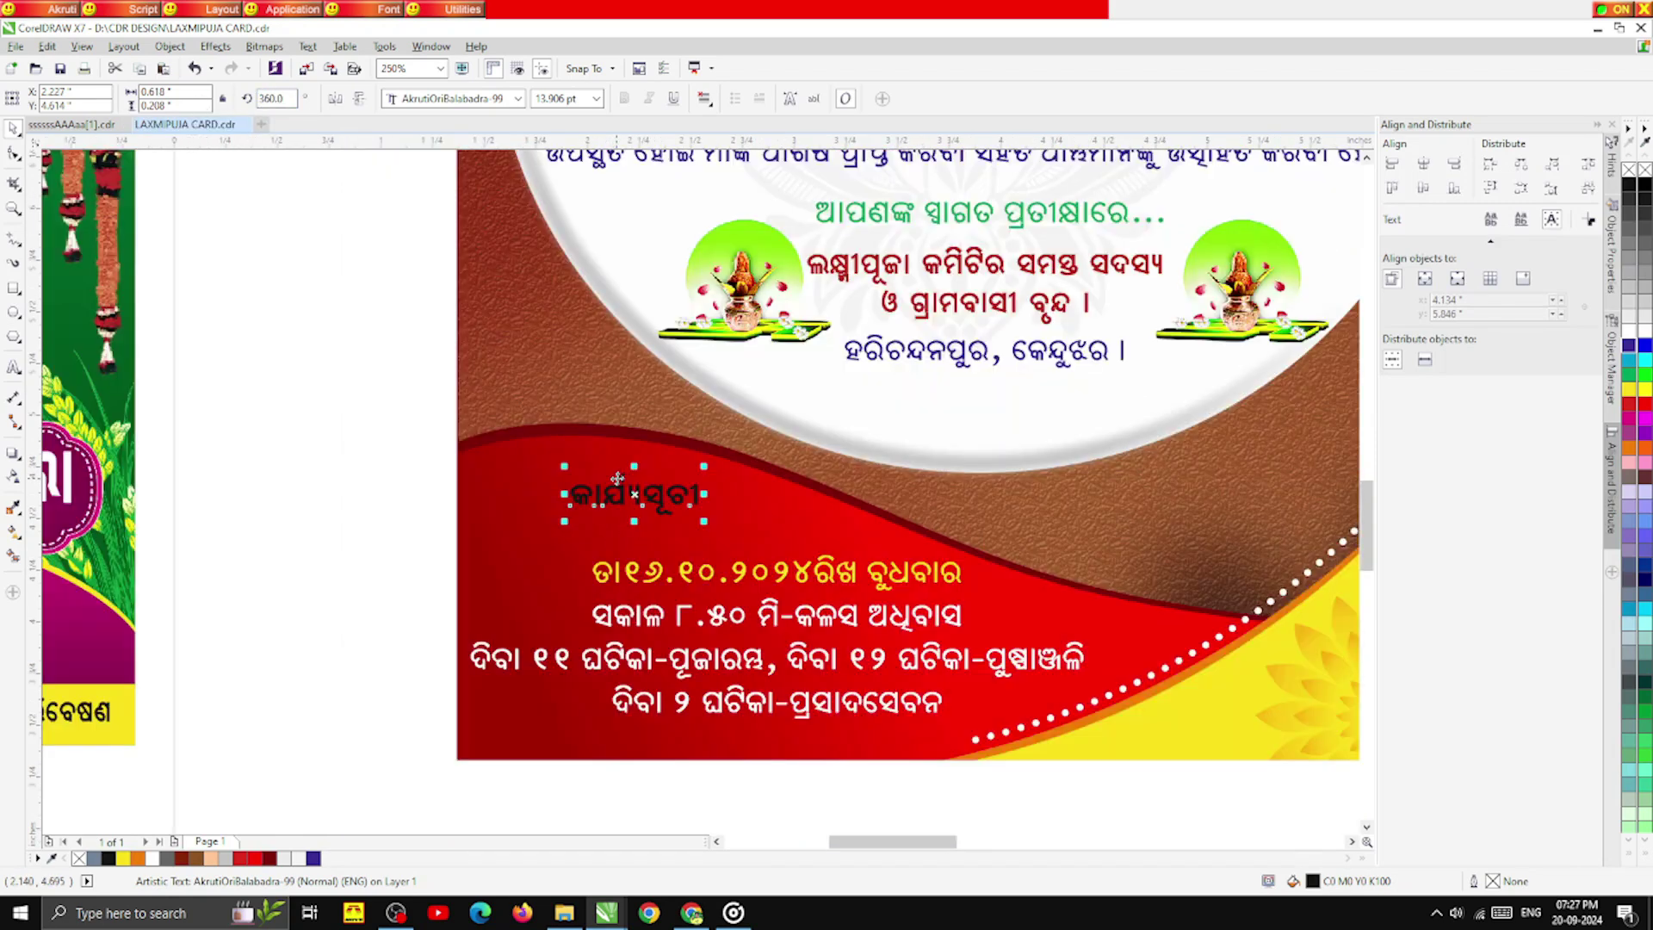
# - Left-align the four schedule lines, shift the block slightly right from the card edge, and deselect it
pyautogui.click(661, 570)
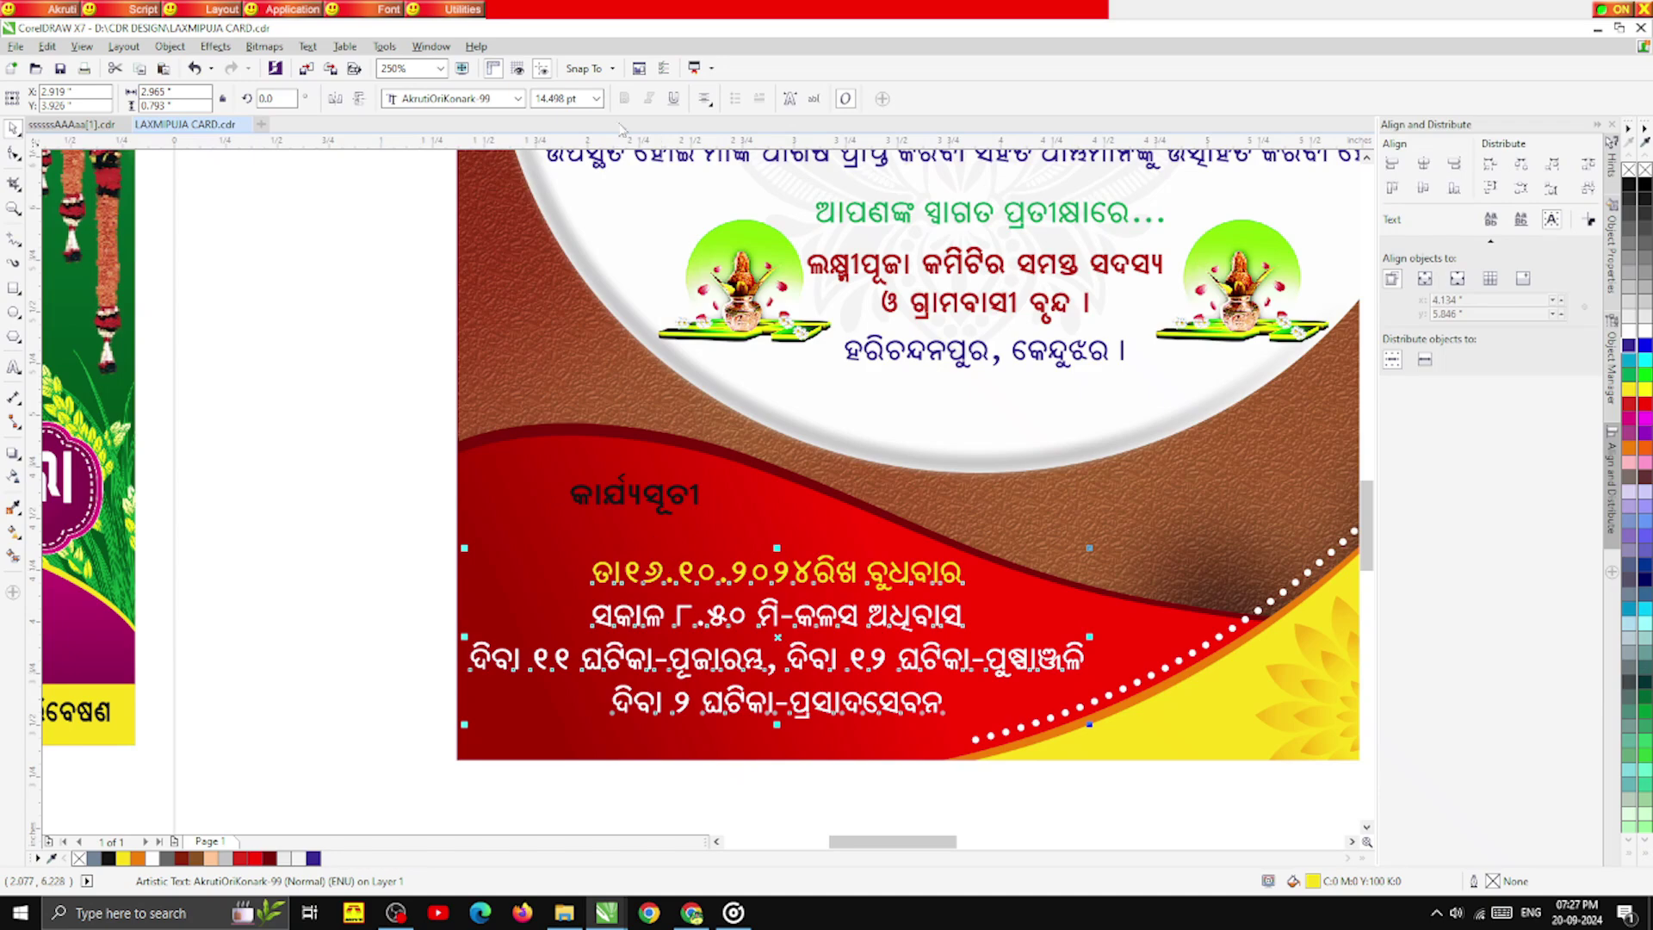
pyautogui.click(704, 98)
pyautogui.click(716, 127)
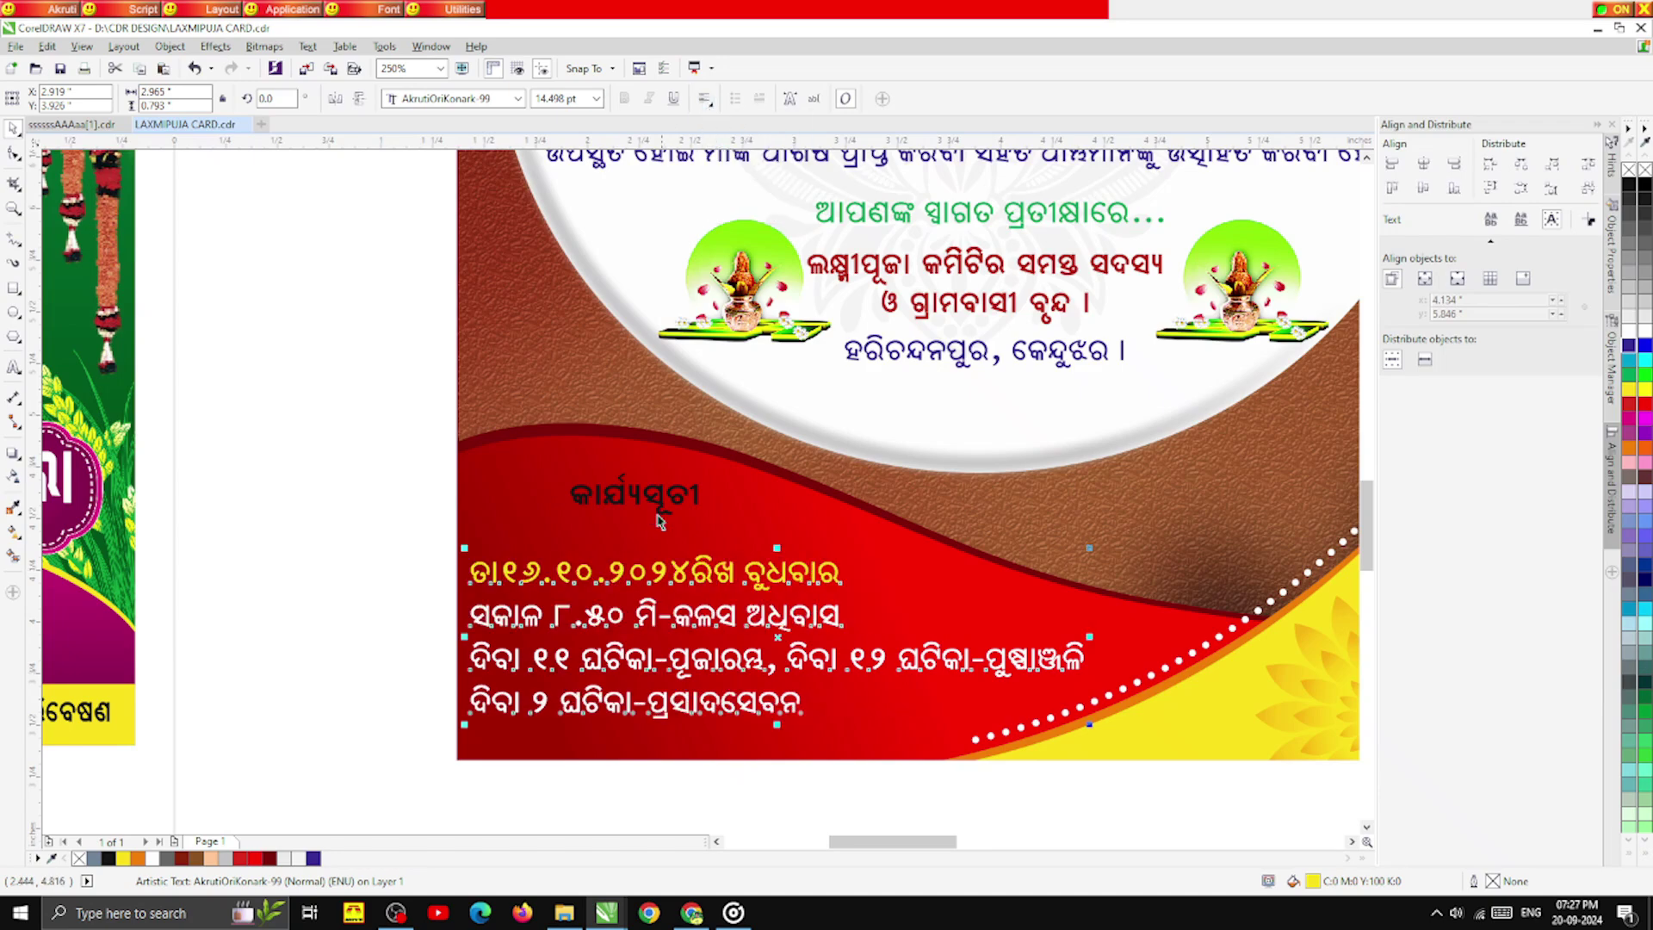
pyautogui.click(288, 398)
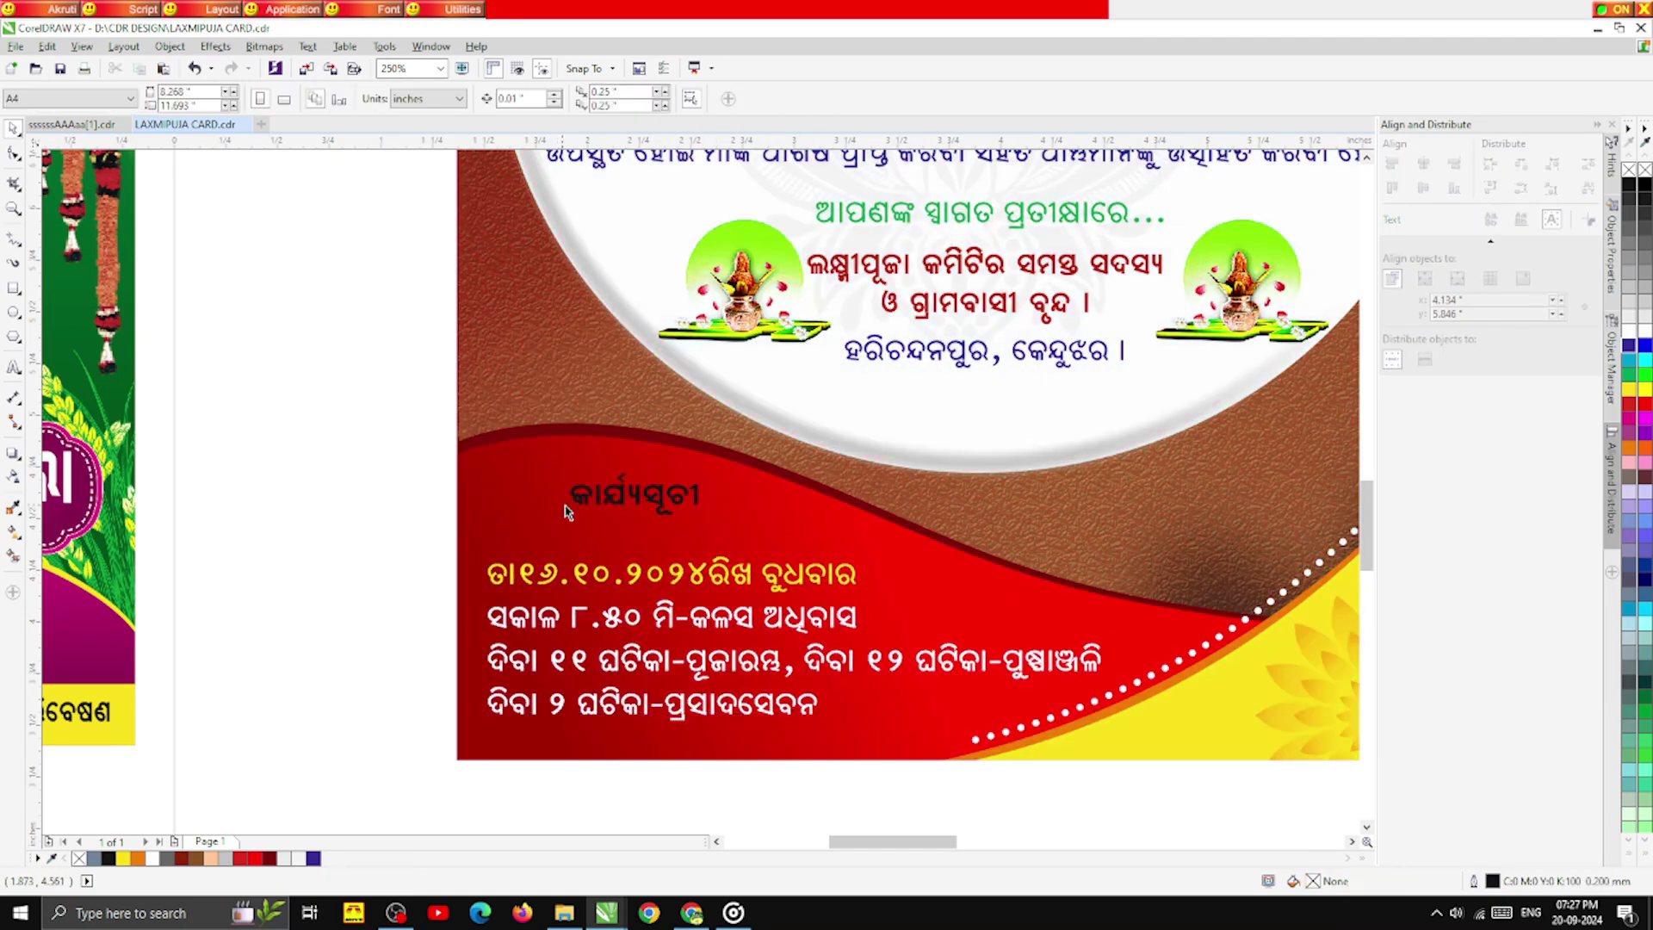
# - Move the କାର୍ଯ୍ୟସୂଚୀ heading just above the start of the date line and stretch it to about 0.24 inches high
pyautogui.click(513, 528)
pyautogui.moveTo(585, 503); pyautogui.dragTo(499, 539)
pyautogui.scroll(4, 530, 531)
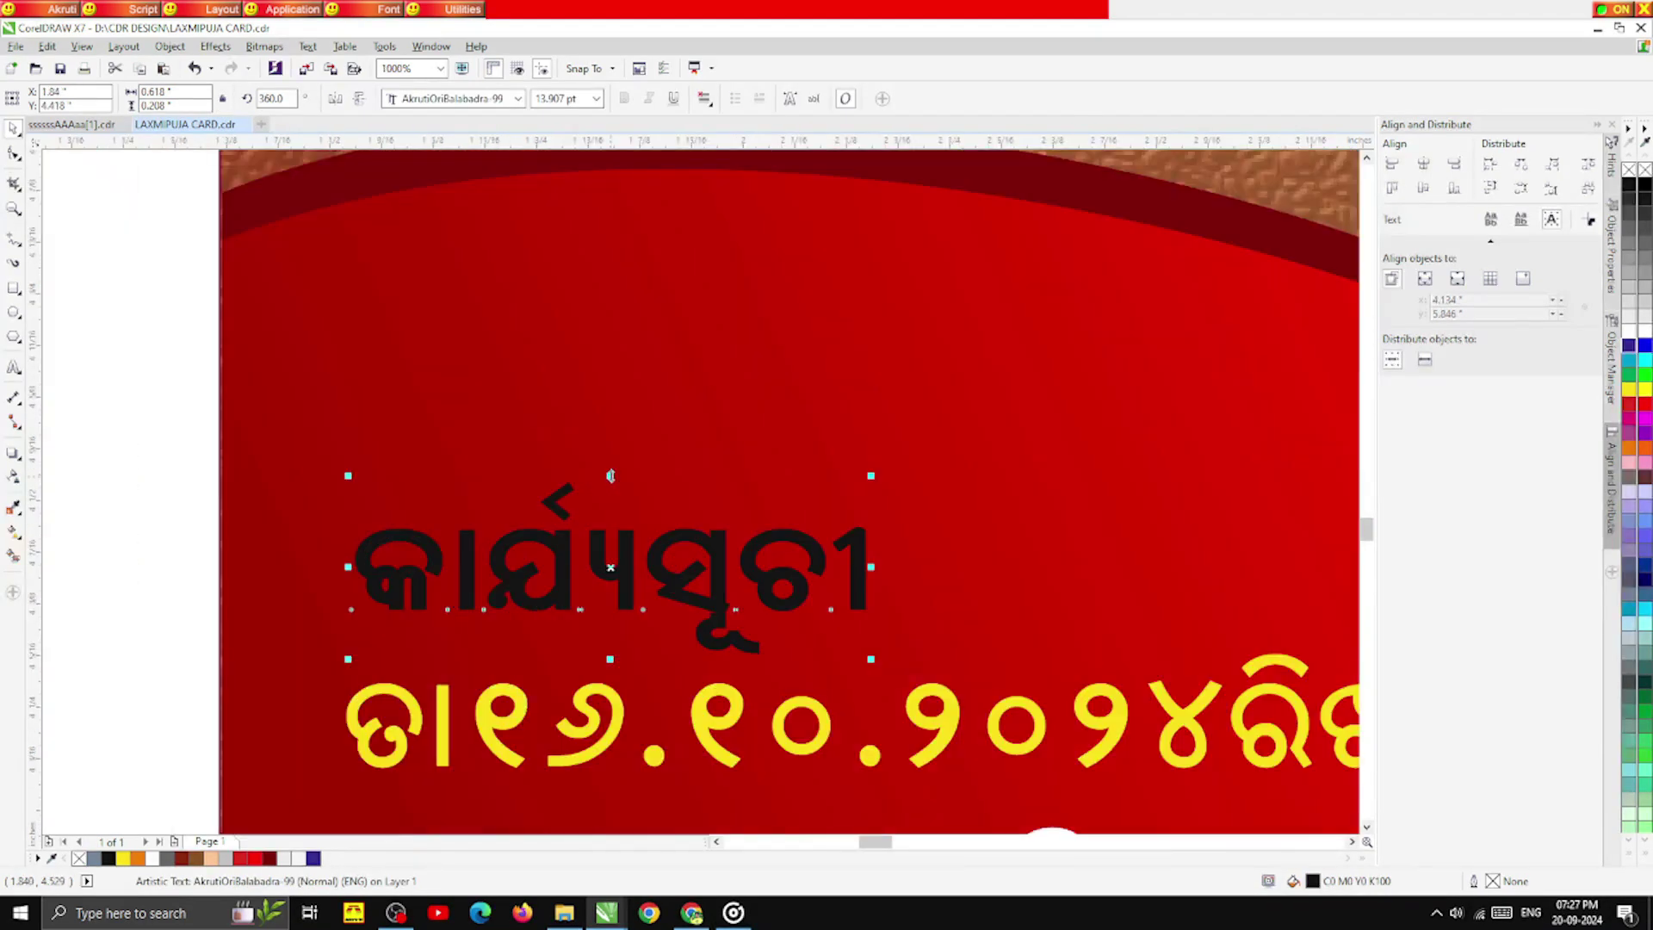
pyautogui.moveTo(610, 475); pyautogui.dragTo(563, 454)
pyautogui.scroll(-4, 609, 449)
pyautogui.scroll(2, 581, 463)
# - Colour the କାର୍ଯ୍ୟସୂଚୀ heading light peach and deselect it
pyautogui.click(153, 858)
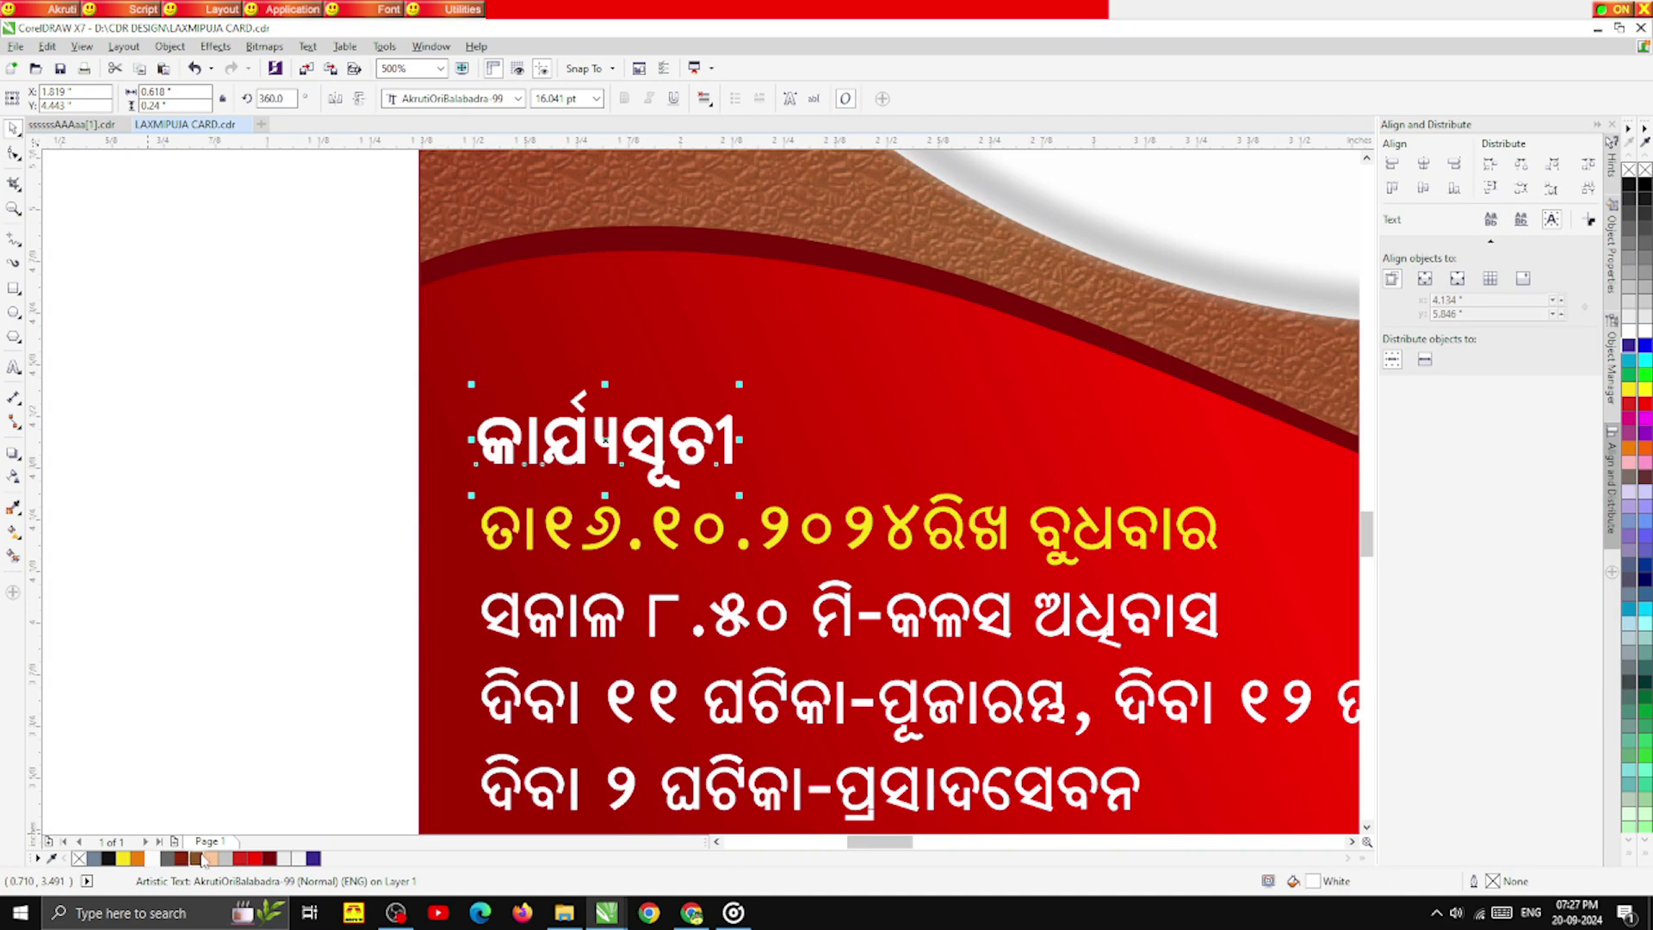
pyautogui.click(210, 858)
pyautogui.click(203, 753)
pyautogui.scroll(-2, 433, 460)
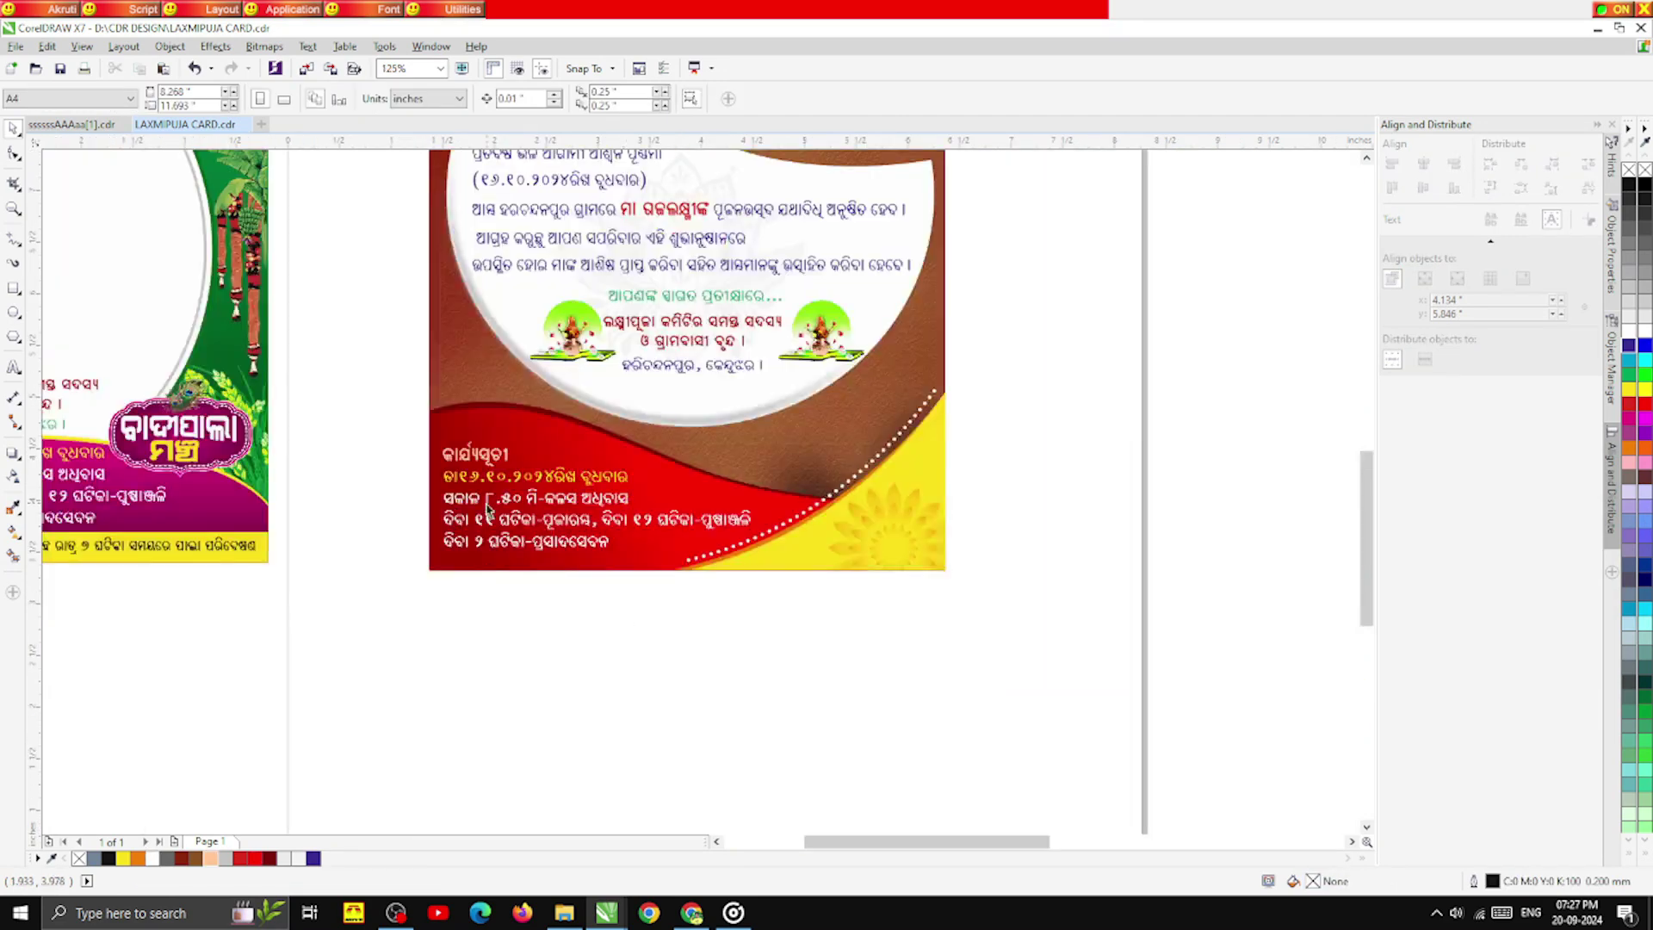
# - Raise the କାର୍ଯ୍ୟସୂଚୀ heading away from the date line and bring the green card's yellow brush stroke in beneath it
pyautogui.scroll(-2, 474, 497)
pyautogui.scroll(2, 438, 479)
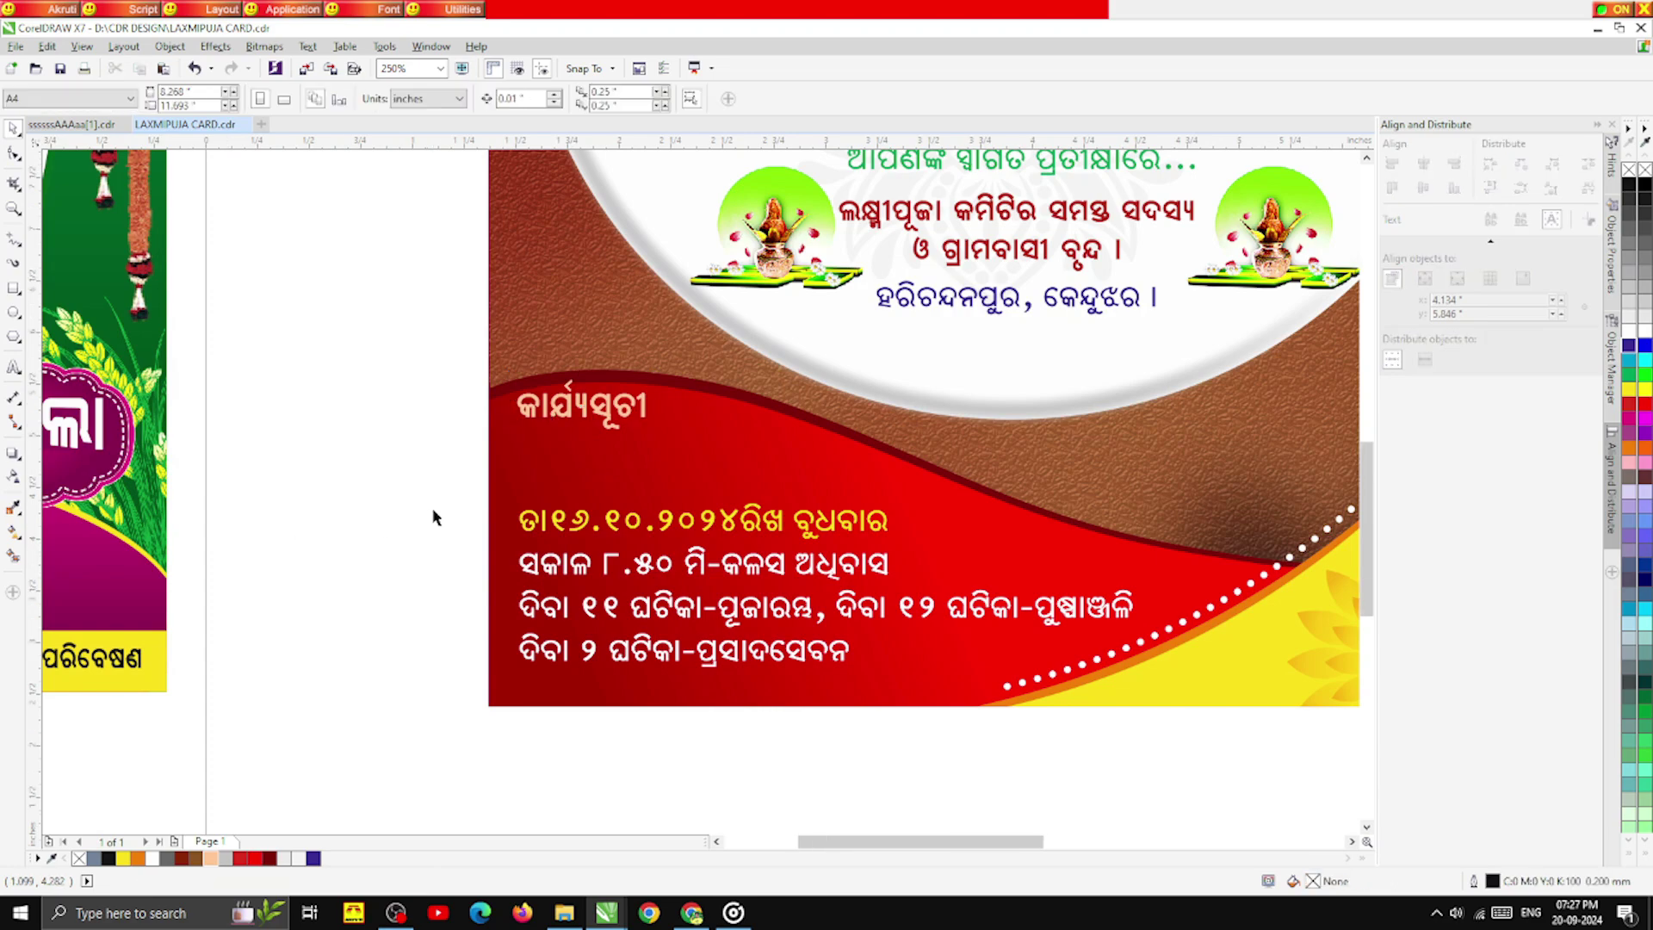
pyautogui.scroll(-1, 434, 512)
pyautogui.scroll(-1, 299, 523)
pyautogui.scroll(2, 301, 508)
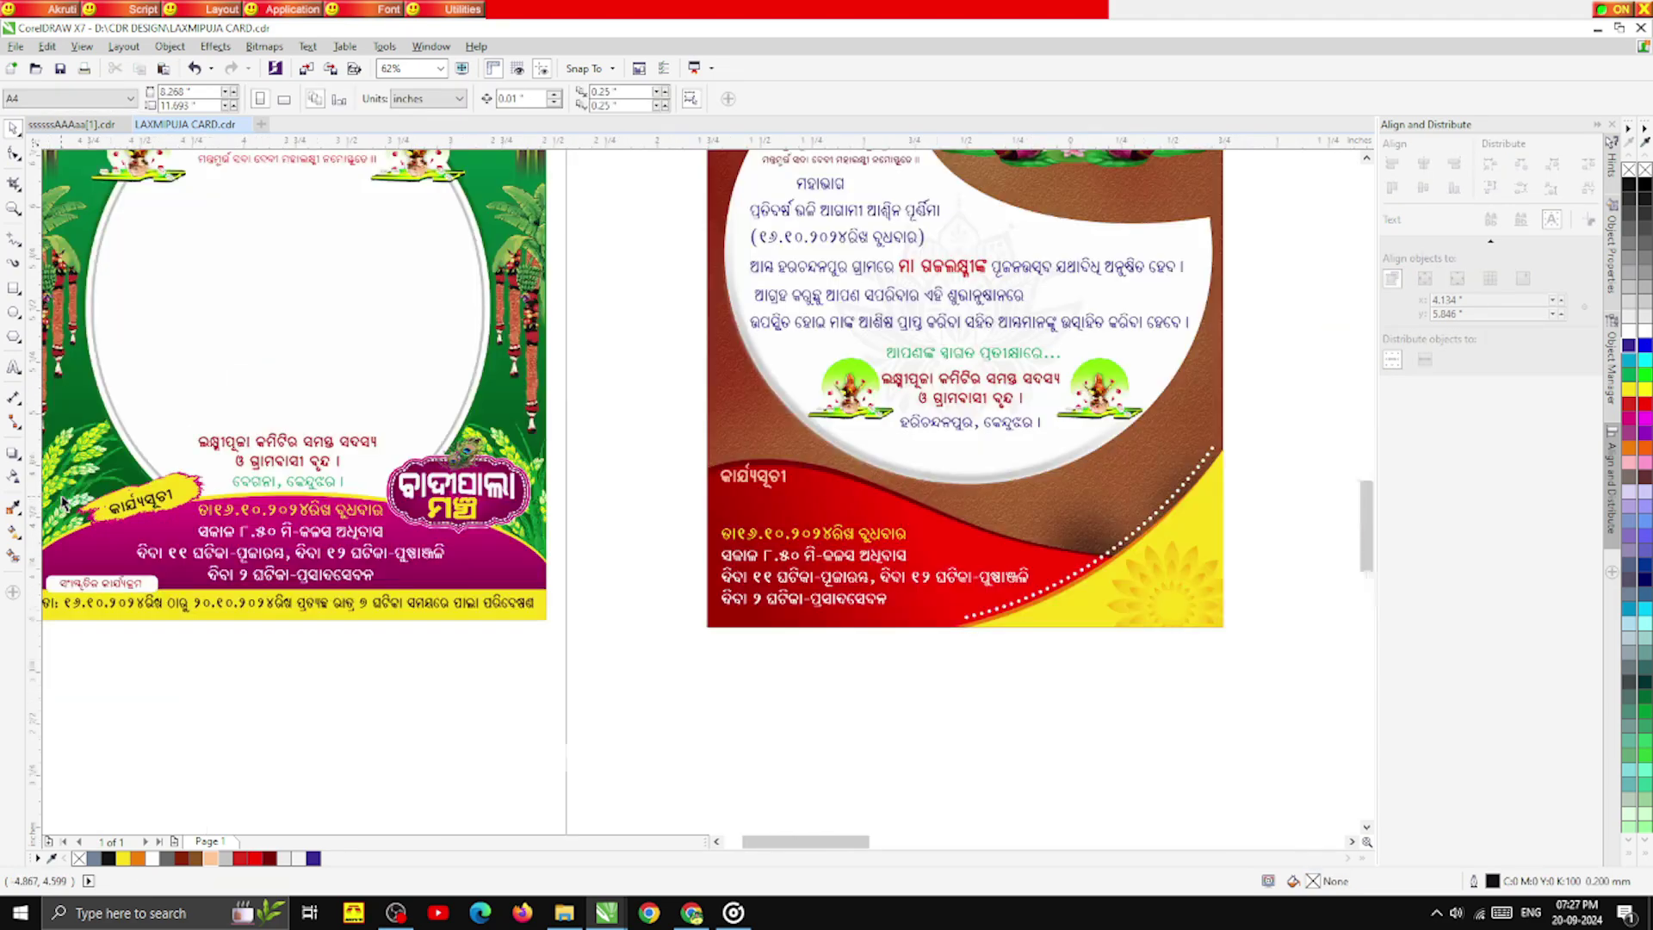
pyautogui.scroll(1, 303, 495)
pyautogui.scroll(-1, 307, 485)
pyautogui.scroll(-1, 307, 485)
pyautogui.moveTo(308, 485)
pyautogui.mouseDown()
pyautogui.moveTo(539, 464)
pyautogui.moveTo(605, 495)
pyautogui.mouseUp()
pyautogui.scroll(2, 605, 495)
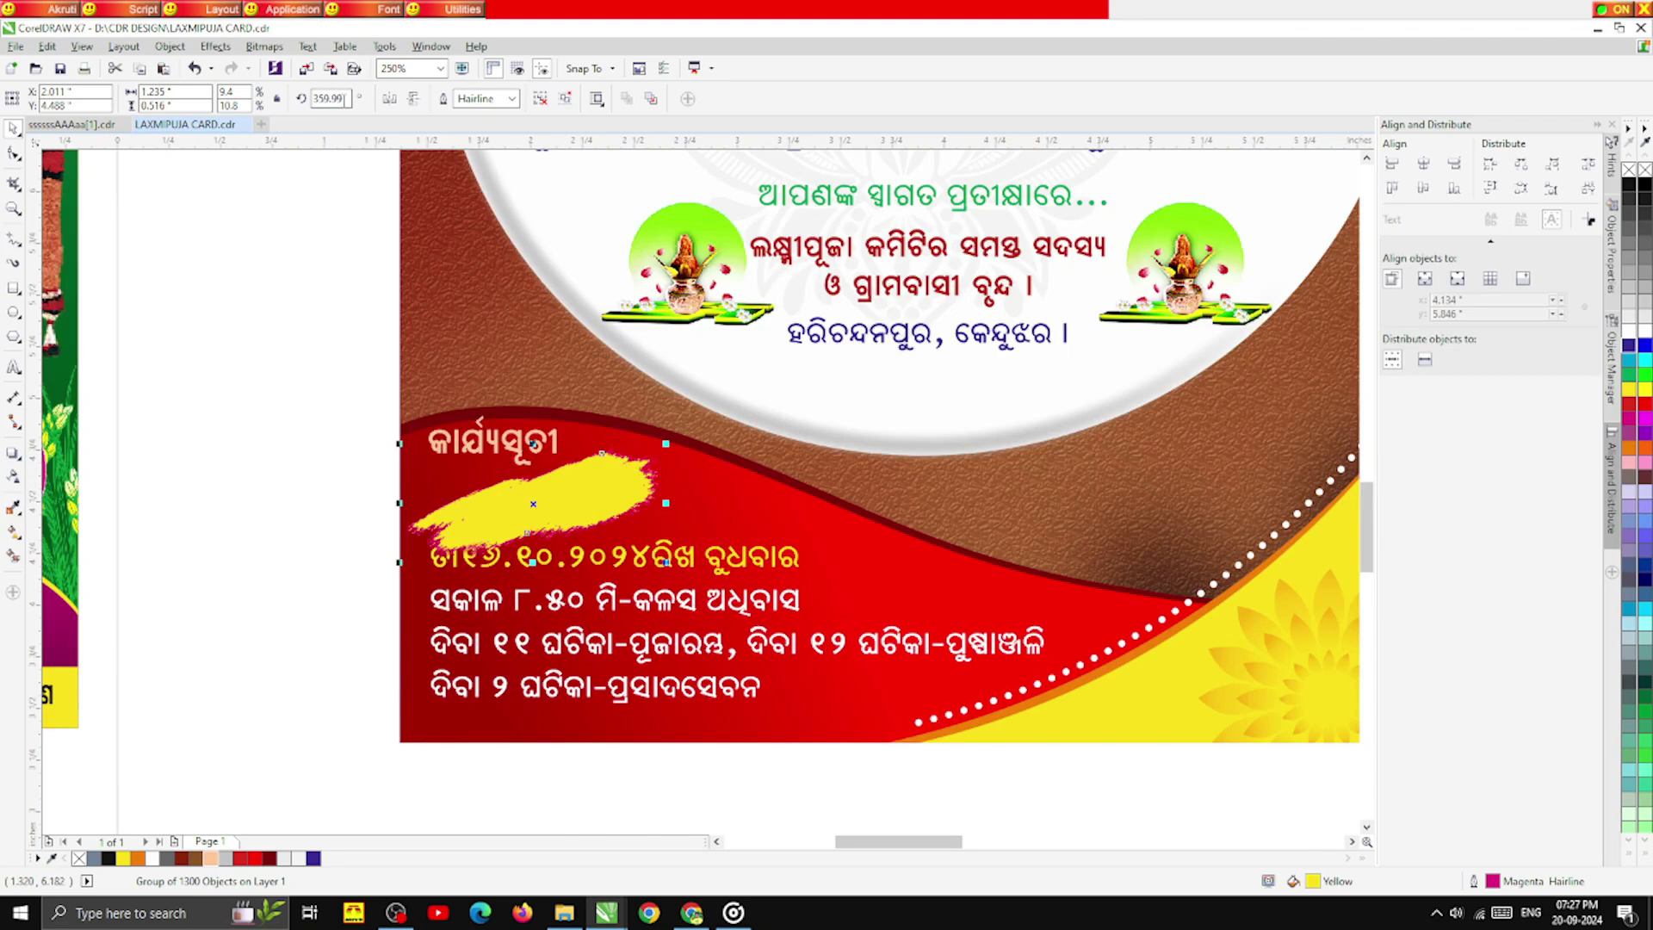
# - Rotate the yellow brush stroke to about 345 degrees so it lies level, and position it between the heading and date line
pyautogui.moveTo(346, 98); pyautogui.dragTo(275, 99)
pyautogui.write('360')
pyautogui.press('Return')
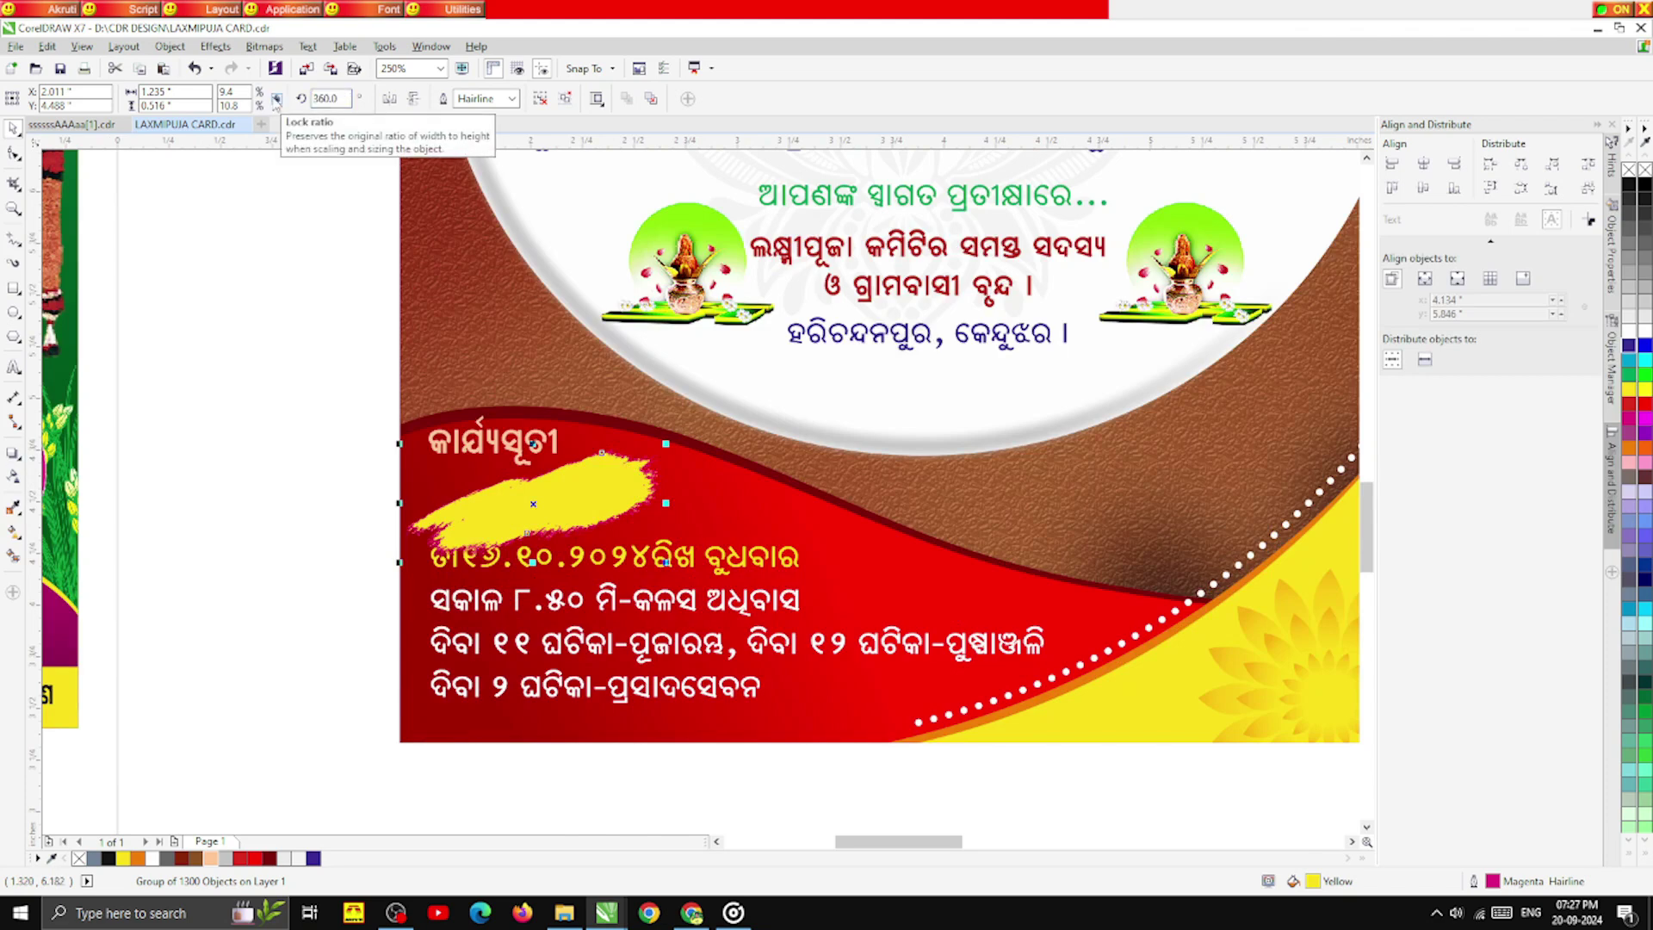
pyautogui.scroll(1, 605, 508)
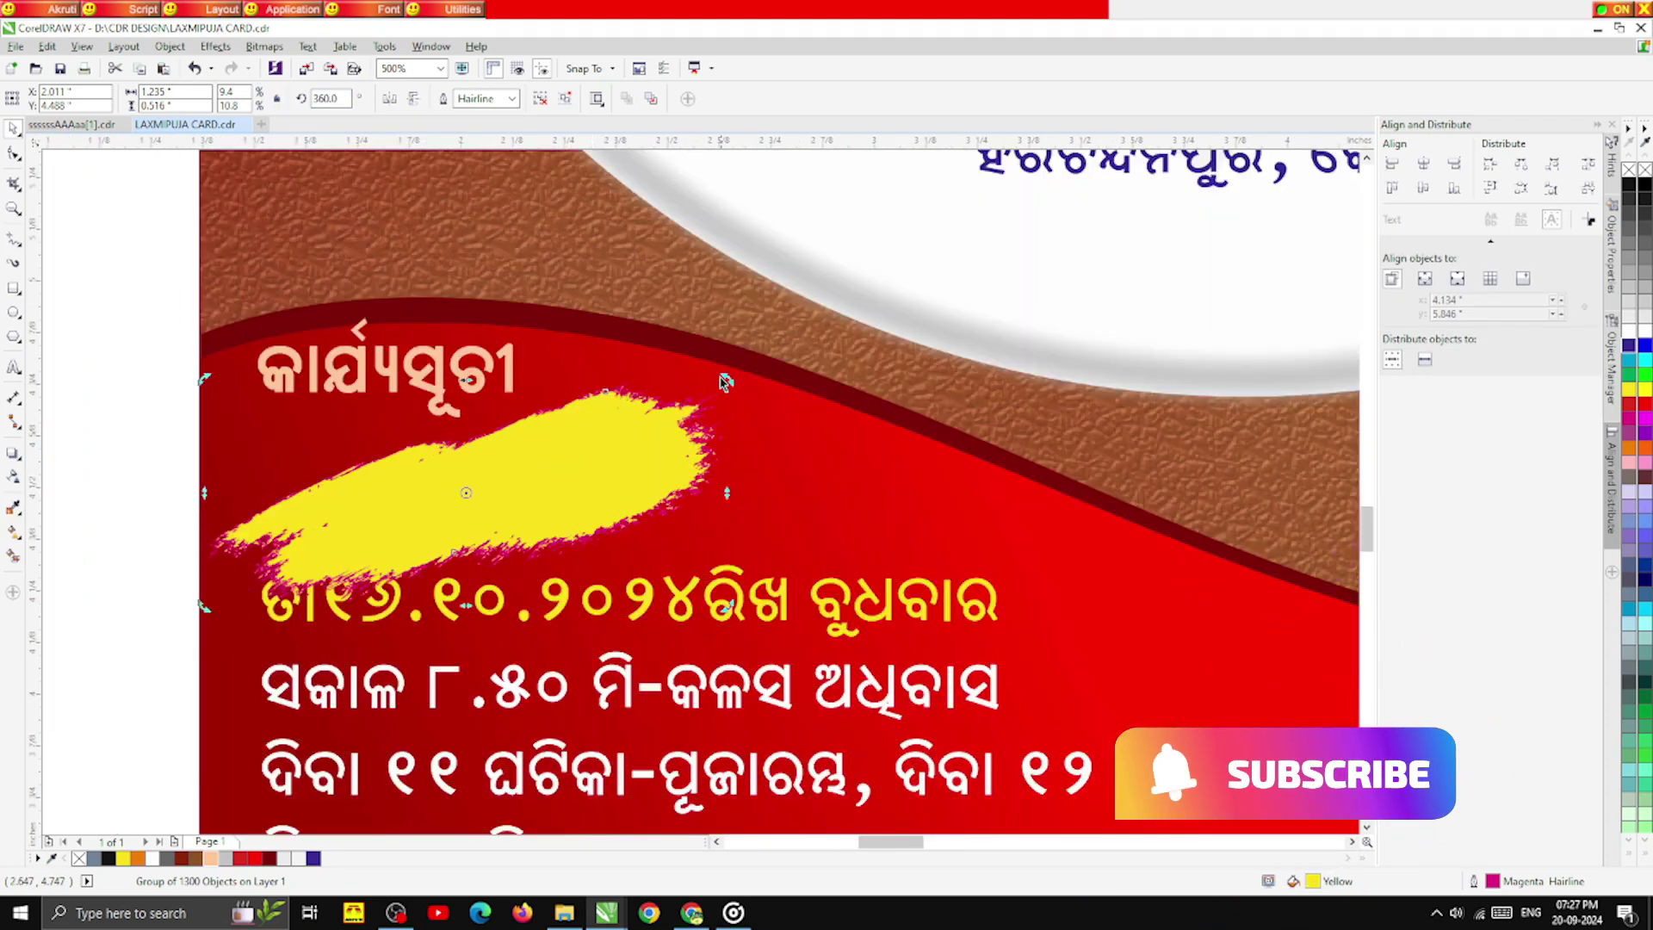
pyautogui.moveTo(724, 381)
pyautogui.mouseDown()
pyautogui.moveTo(786, 473)
pyautogui.moveTo(772, 432)
pyautogui.moveTo(754, 433)
pyautogui.mouseUp()
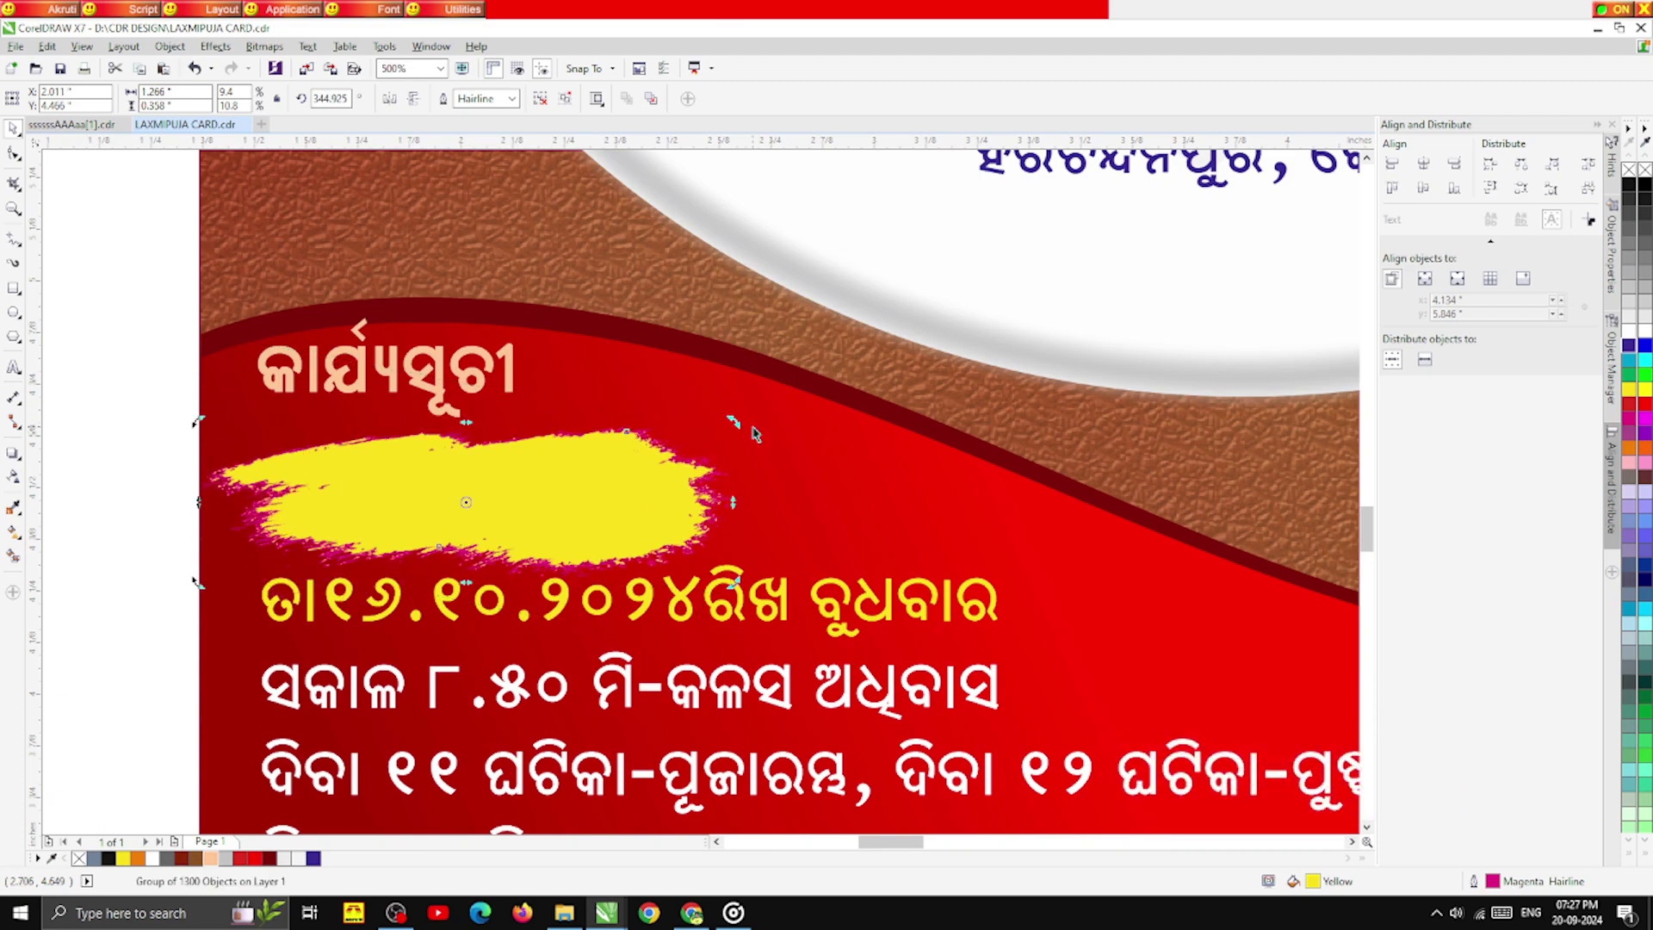
pyautogui.moveTo(521, 507); pyautogui.dragTo(535, 497)
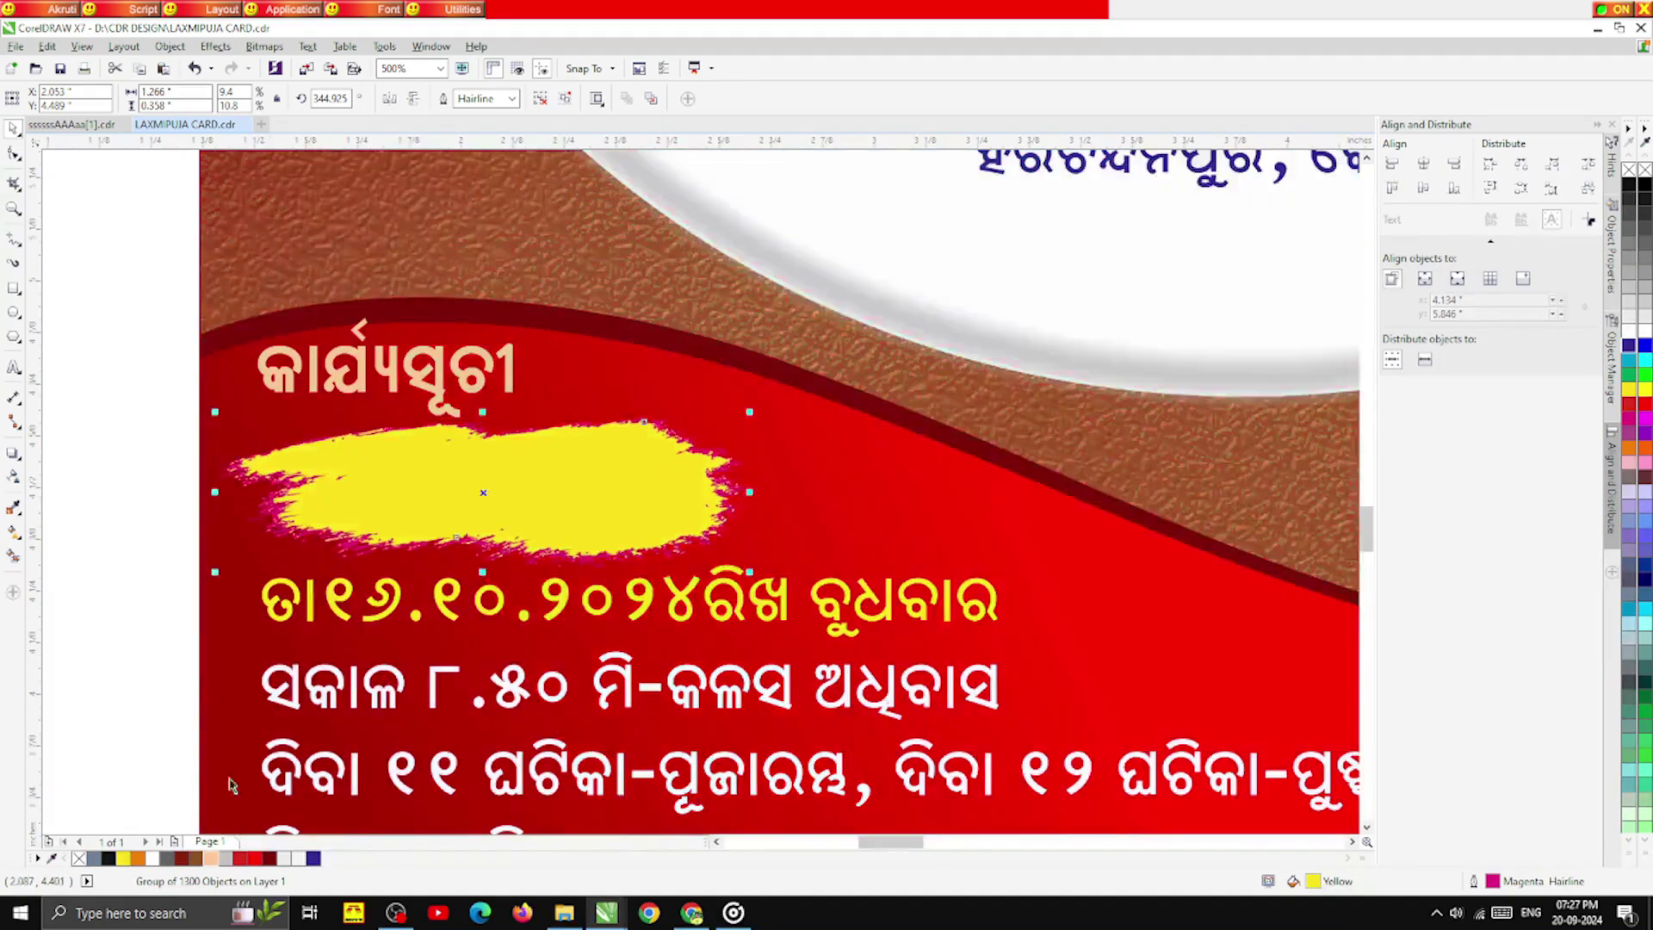
# - Fill the brush stroke with black and remove its magenta outline
pyautogui.click(108, 859)
pyautogui.click(128, 683)
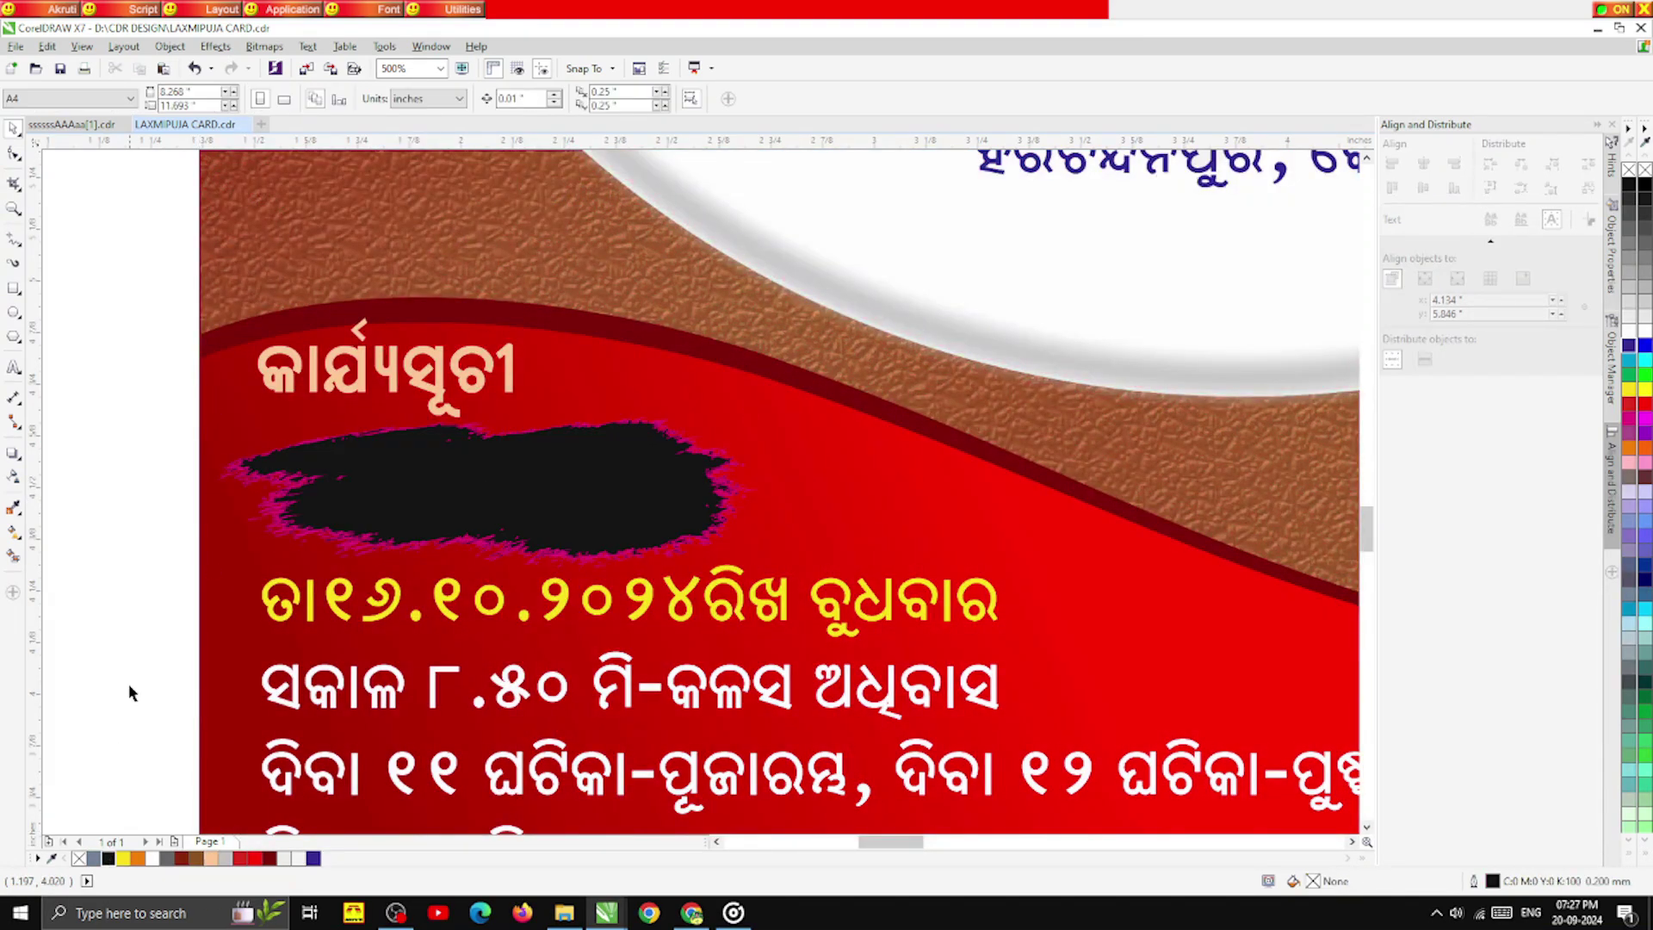
pyautogui.click(525, 480)
pyautogui.rightClick(78, 859)
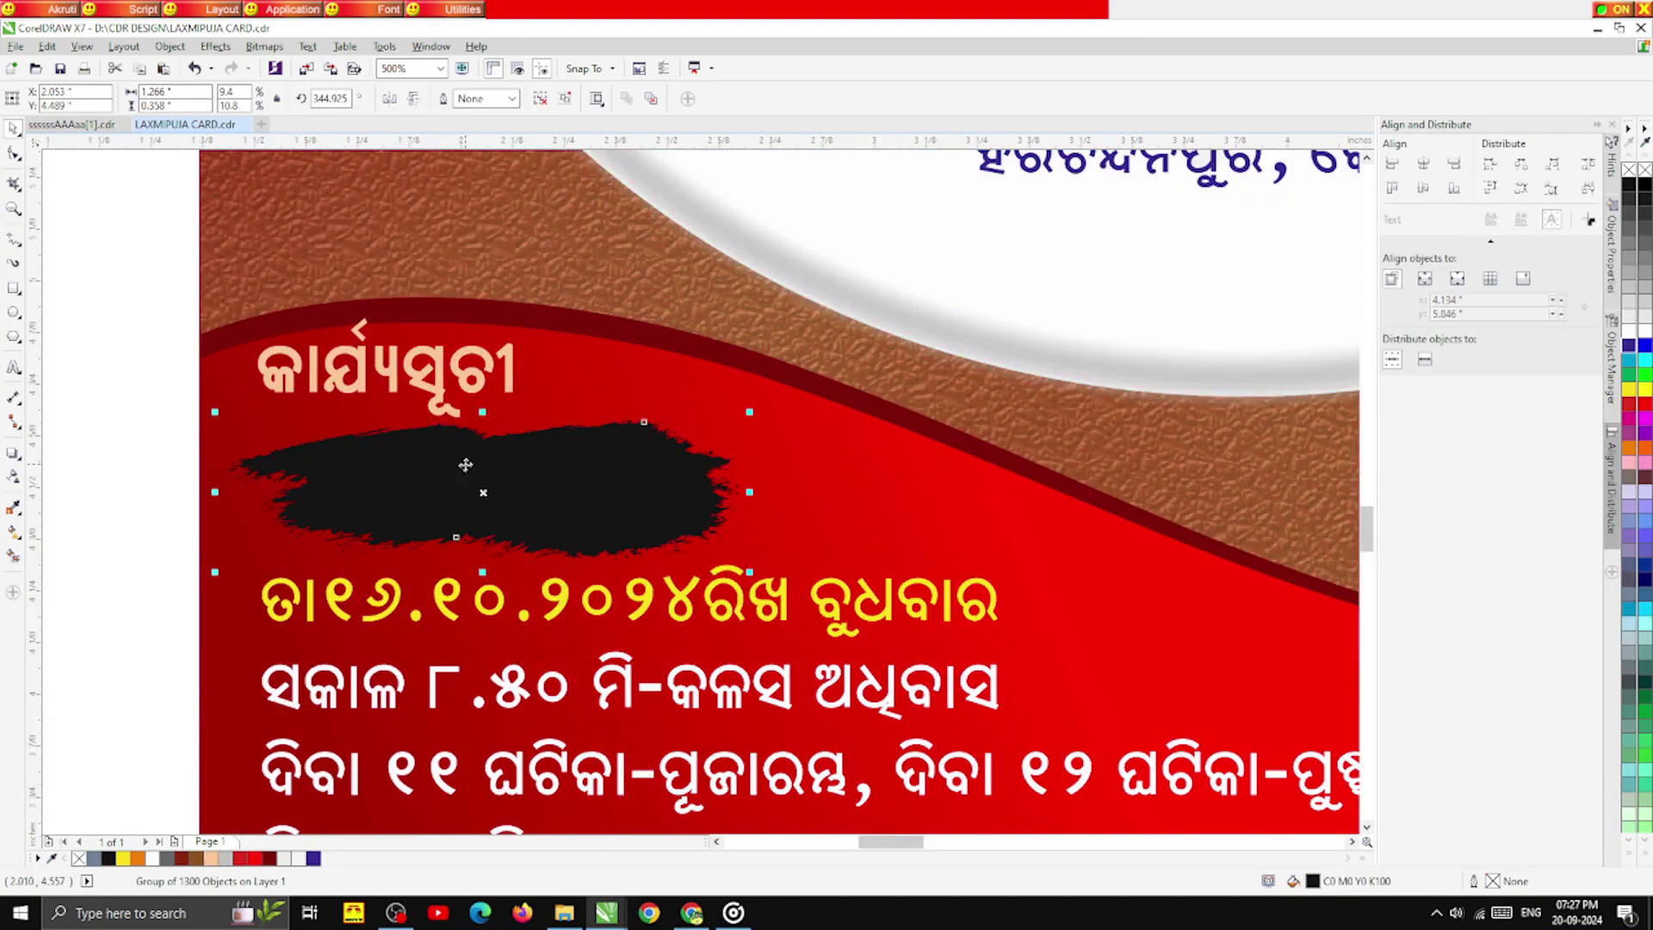
# - Place the କାର୍ଯ୍ୟସୂଚୀ heading in front of the black brush stroke, colour it white, and deselect it
pyautogui.moveTo(451, 387); pyautogui.dragTo(496, 502)
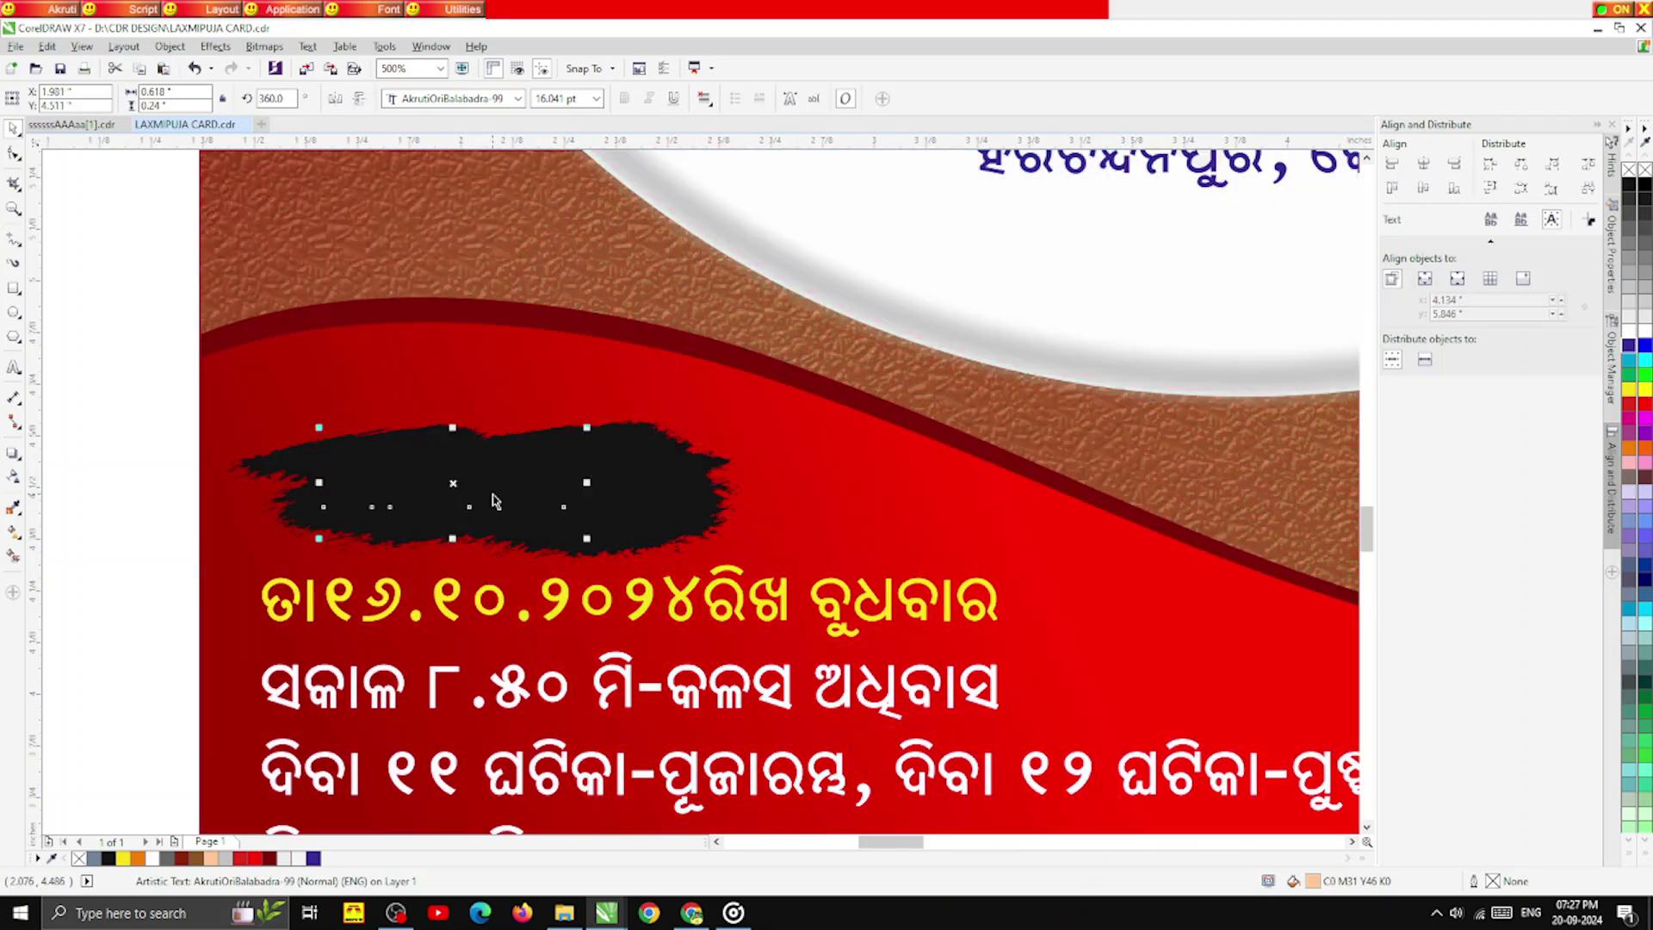
pyautogui.click(154, 860)
pyautogui.scroll(-2, 423, 385)
pyautogui.click(414, 580)
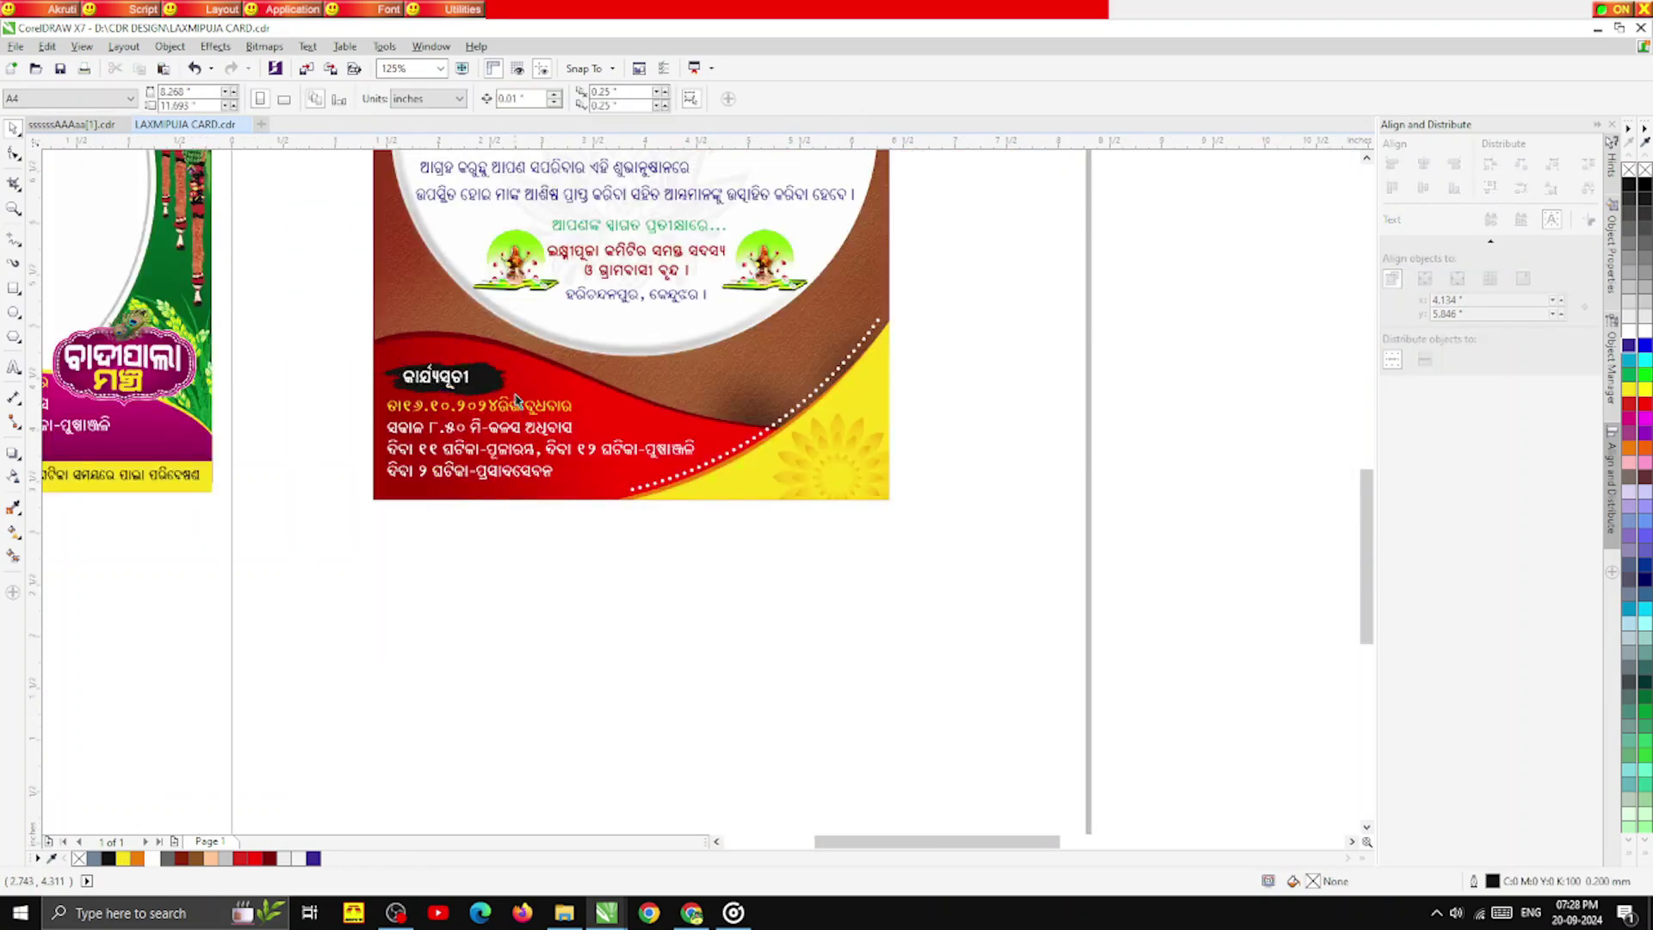
pyautogui.scroll(2, 475, 379)
pyautogui.scroll(-6, 543, 416)
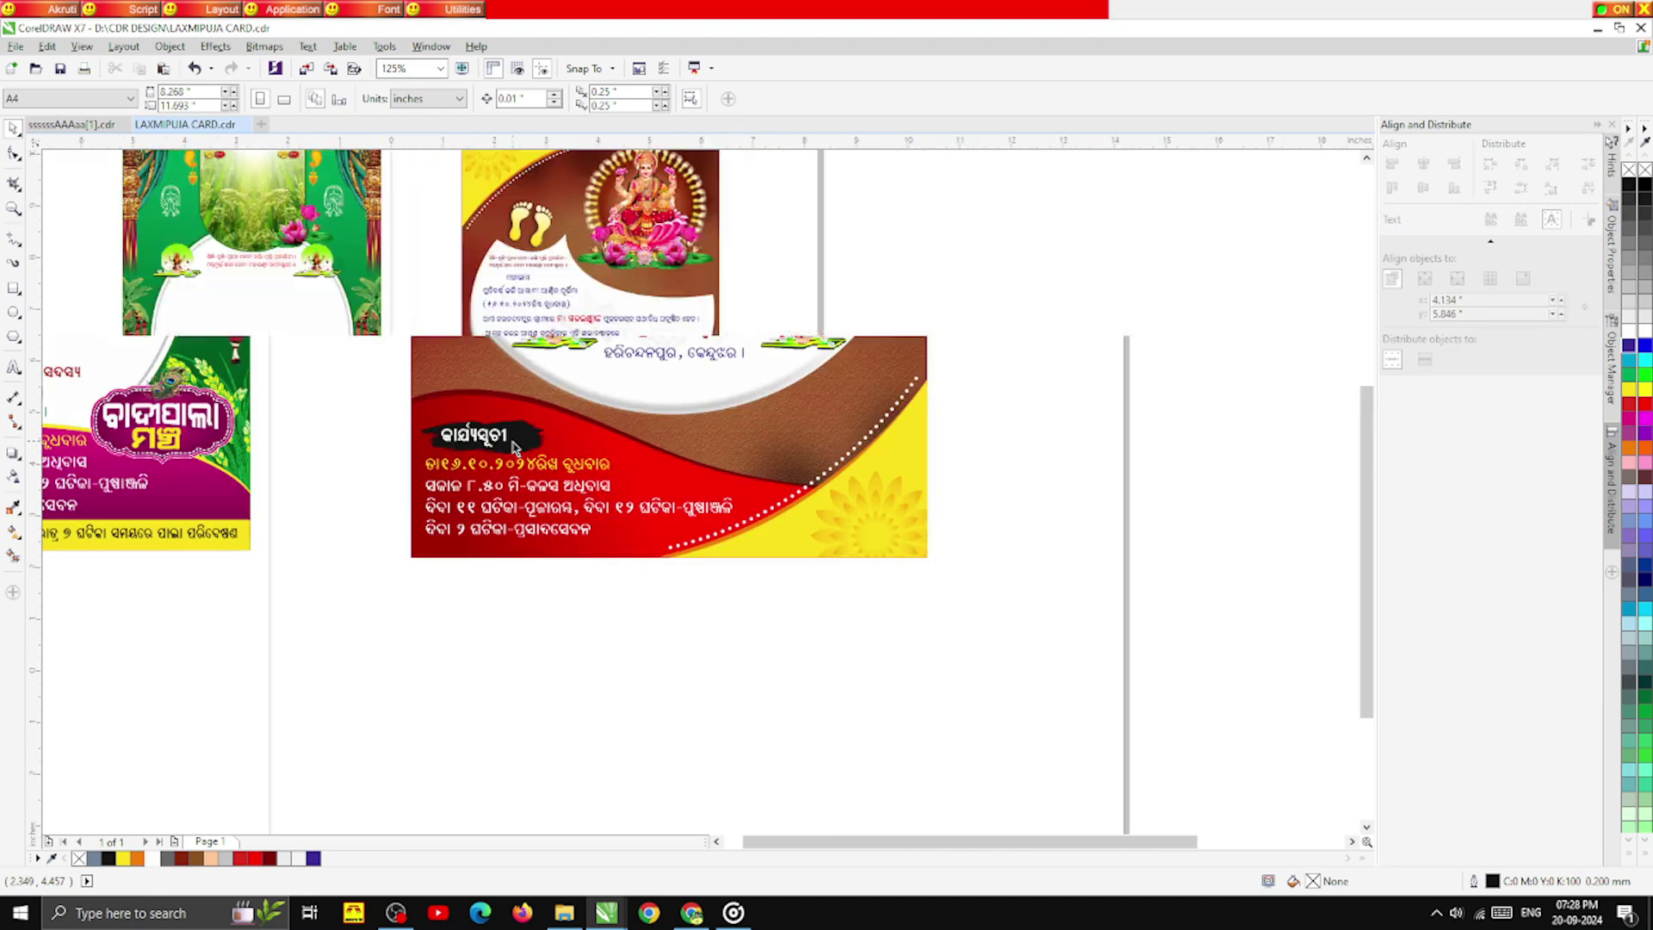
# - Bring the ଓଁ ମା ଗଜଲକ୍ଷ୍ମୀ ନମଃ line from the top of the green card to beneath the goddess on the brown card
pyautogui.scroll(2, 267, 458)
pyautogui.click(148, 436)
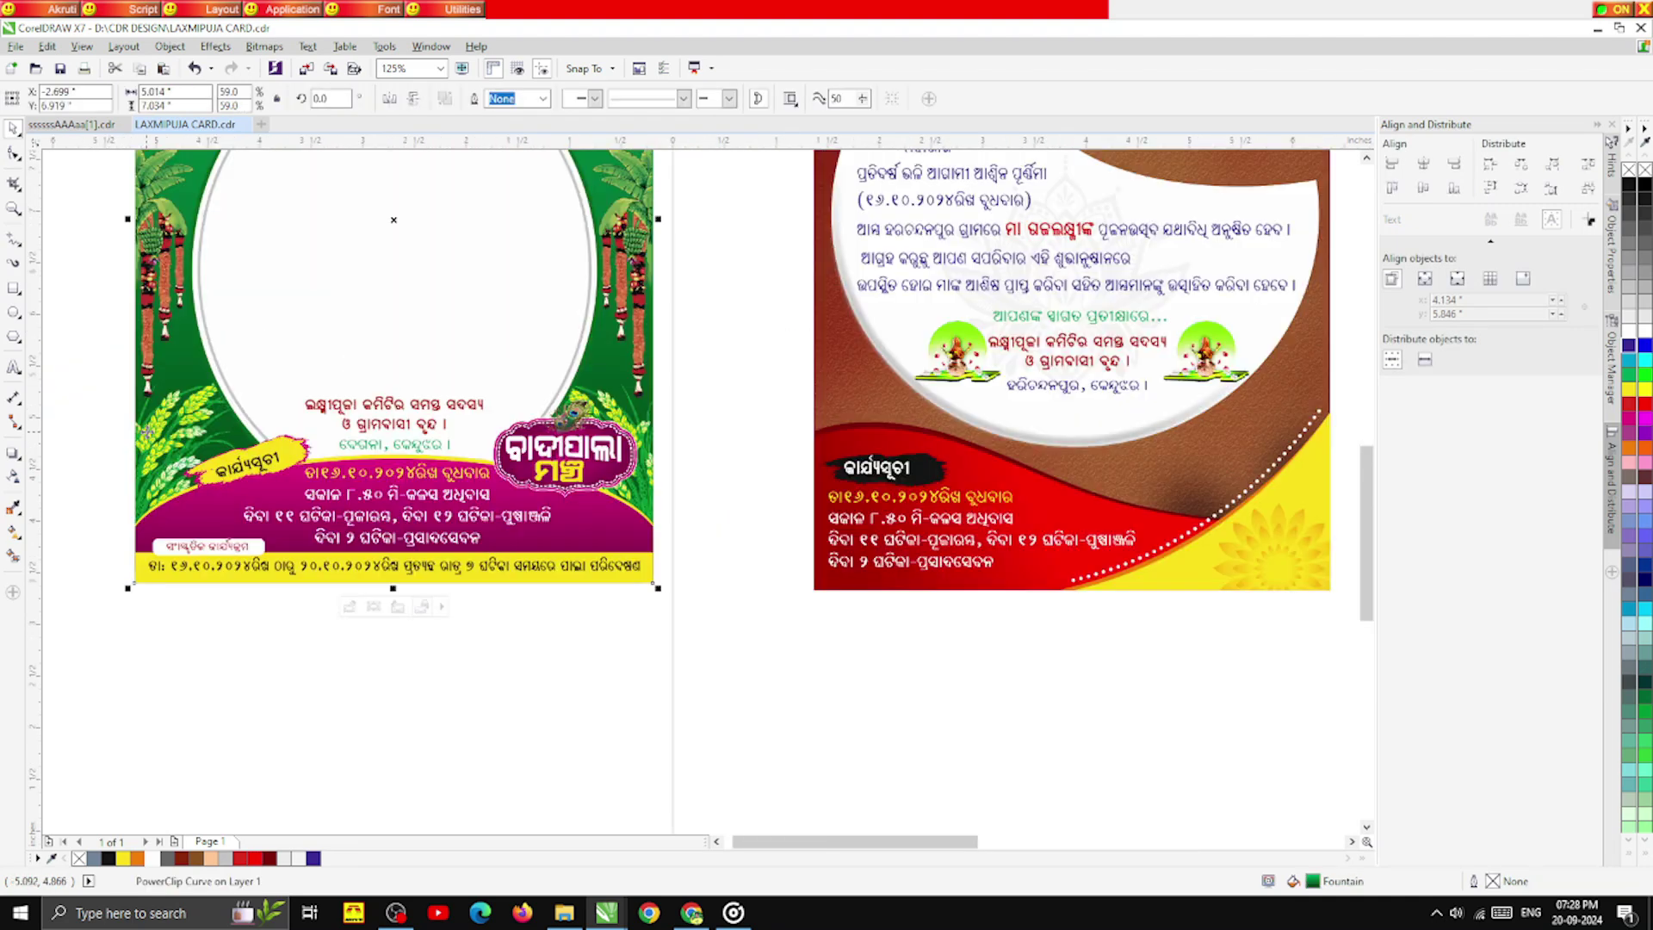
pyautogui.scroll(-2, 214, 453)
pyautogui.click(384, 670)
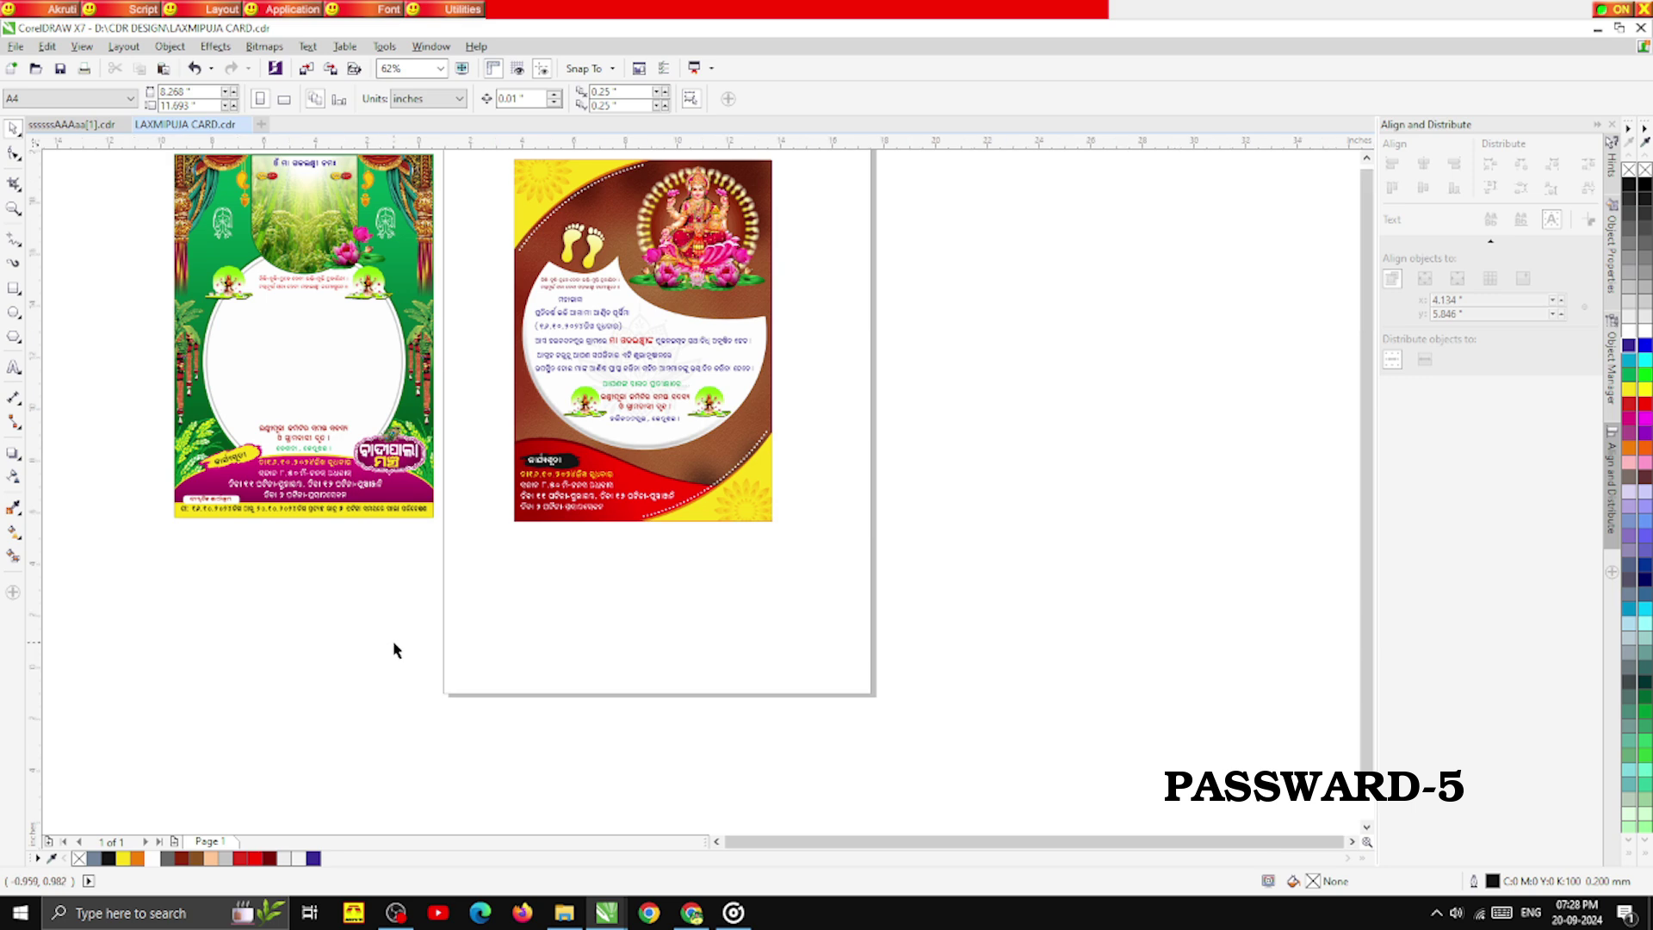
pyautogui.scroll(-2, 394, 649)
pyautogui.scroll(2, 376, 441)
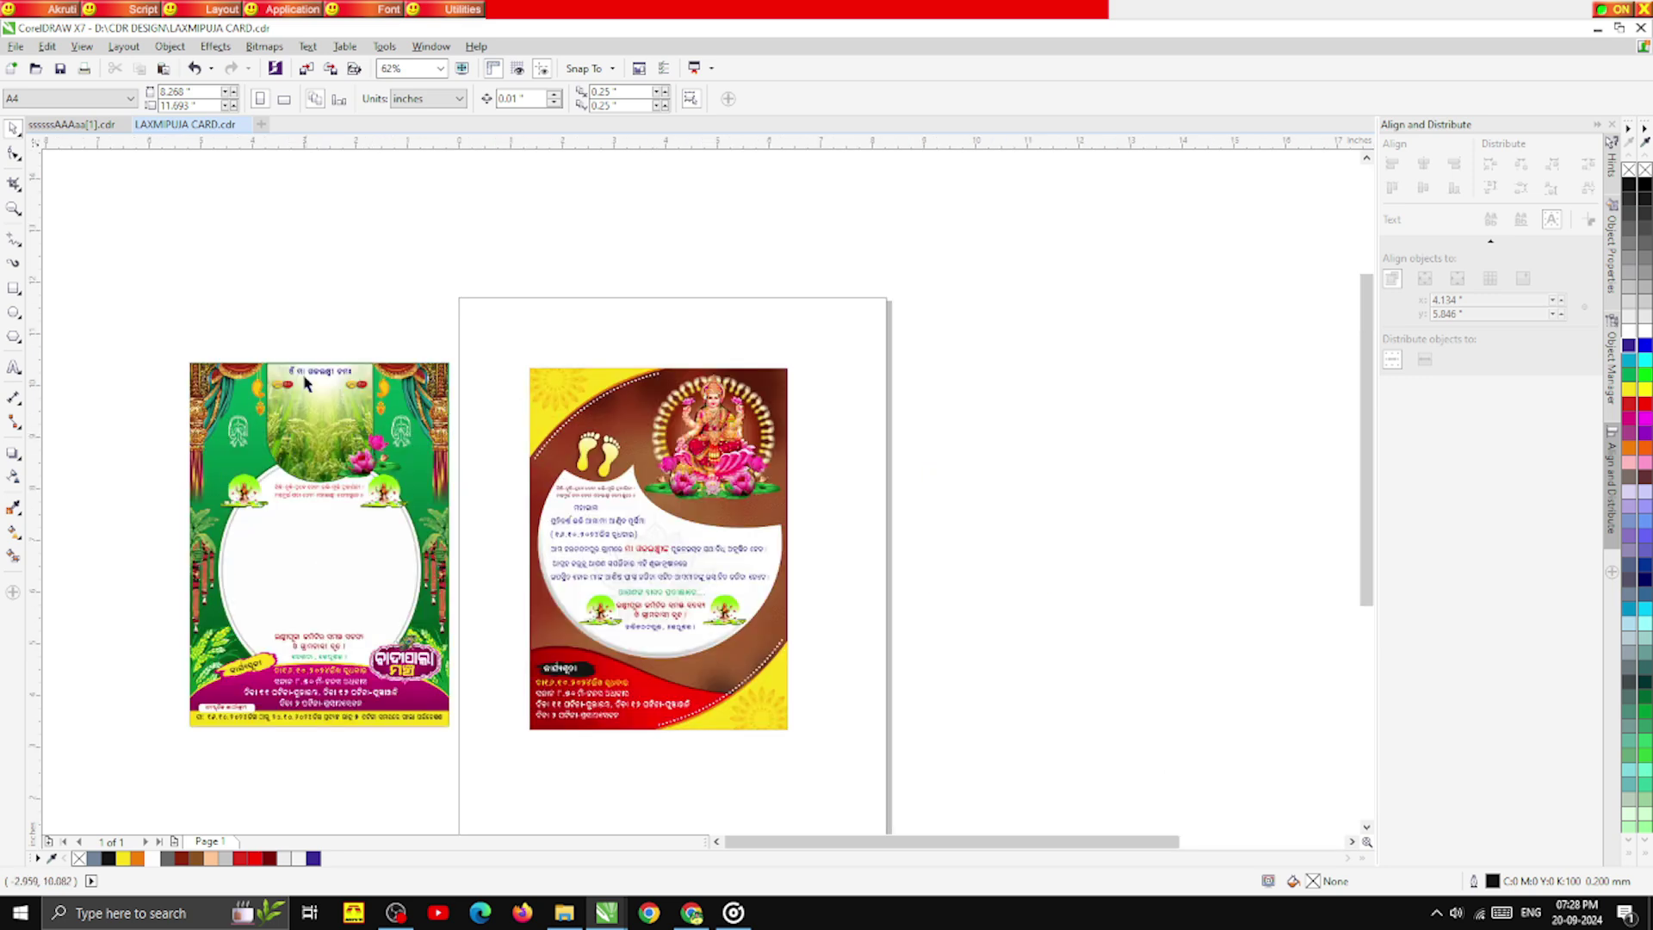
pyautogui.moveTo(305, 372); pyautogui.dragTo(708, 516)
pyautogui.scroll(1, 708, 516)
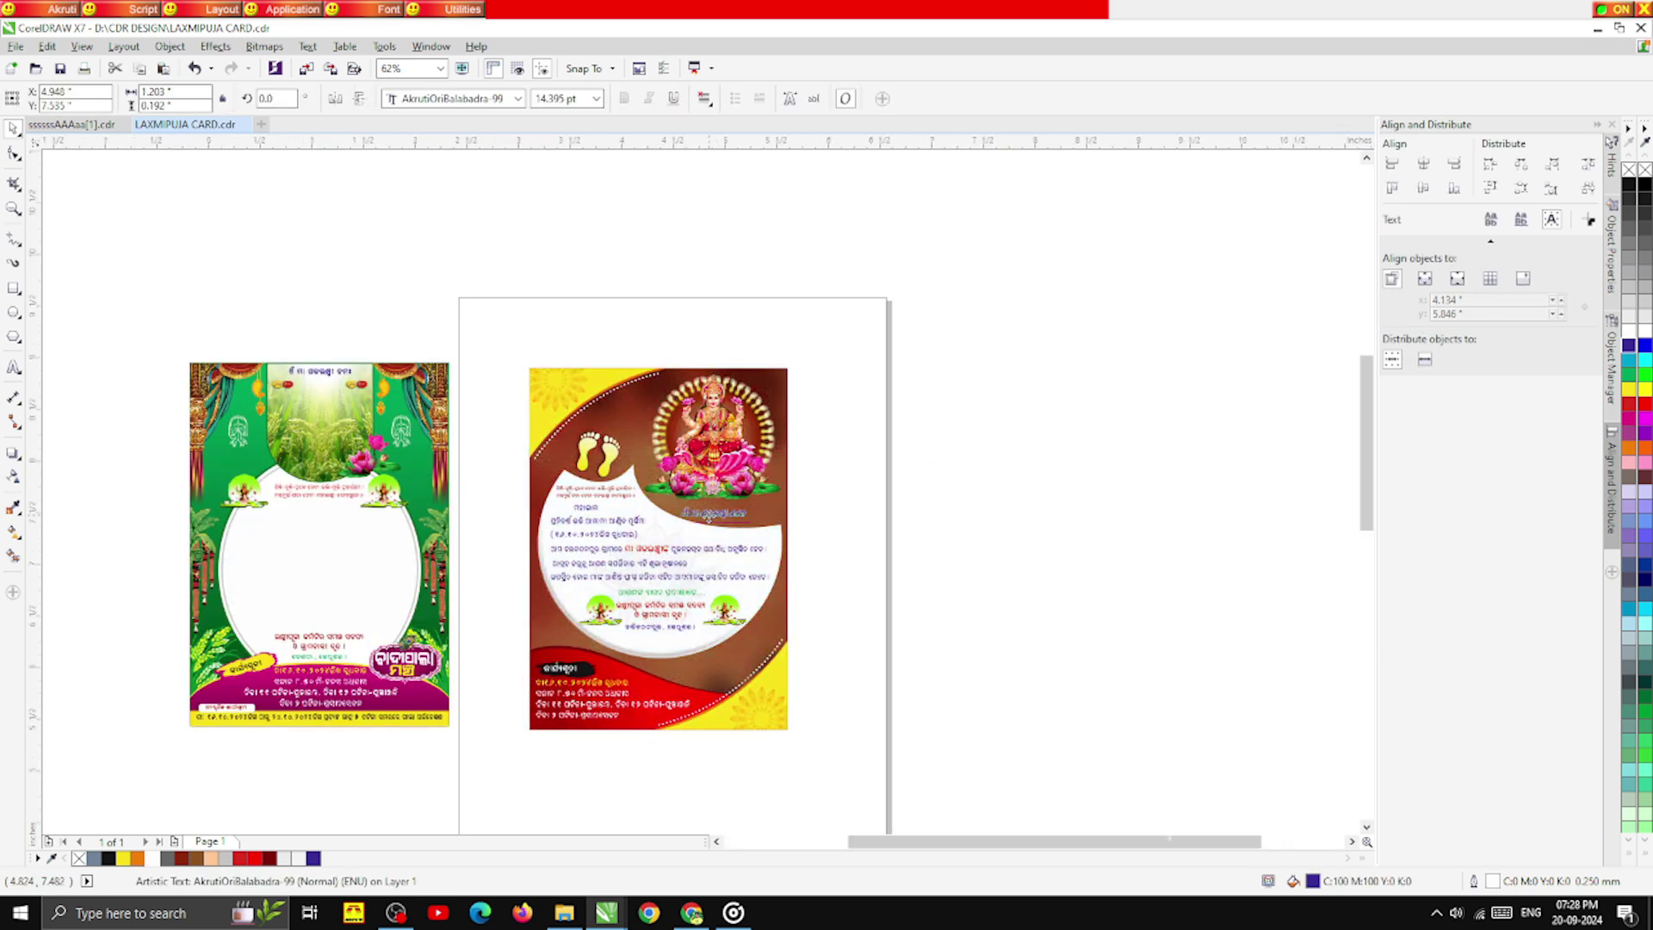
# - Colour the ଓଁ ମା ଗଜଲକ୍ଷ୍ମୀ ନମଃ line white, remove its outline, and shift it slightly to centre it under the lotus flowers
pyautogui.scroll(4, 713, 514)
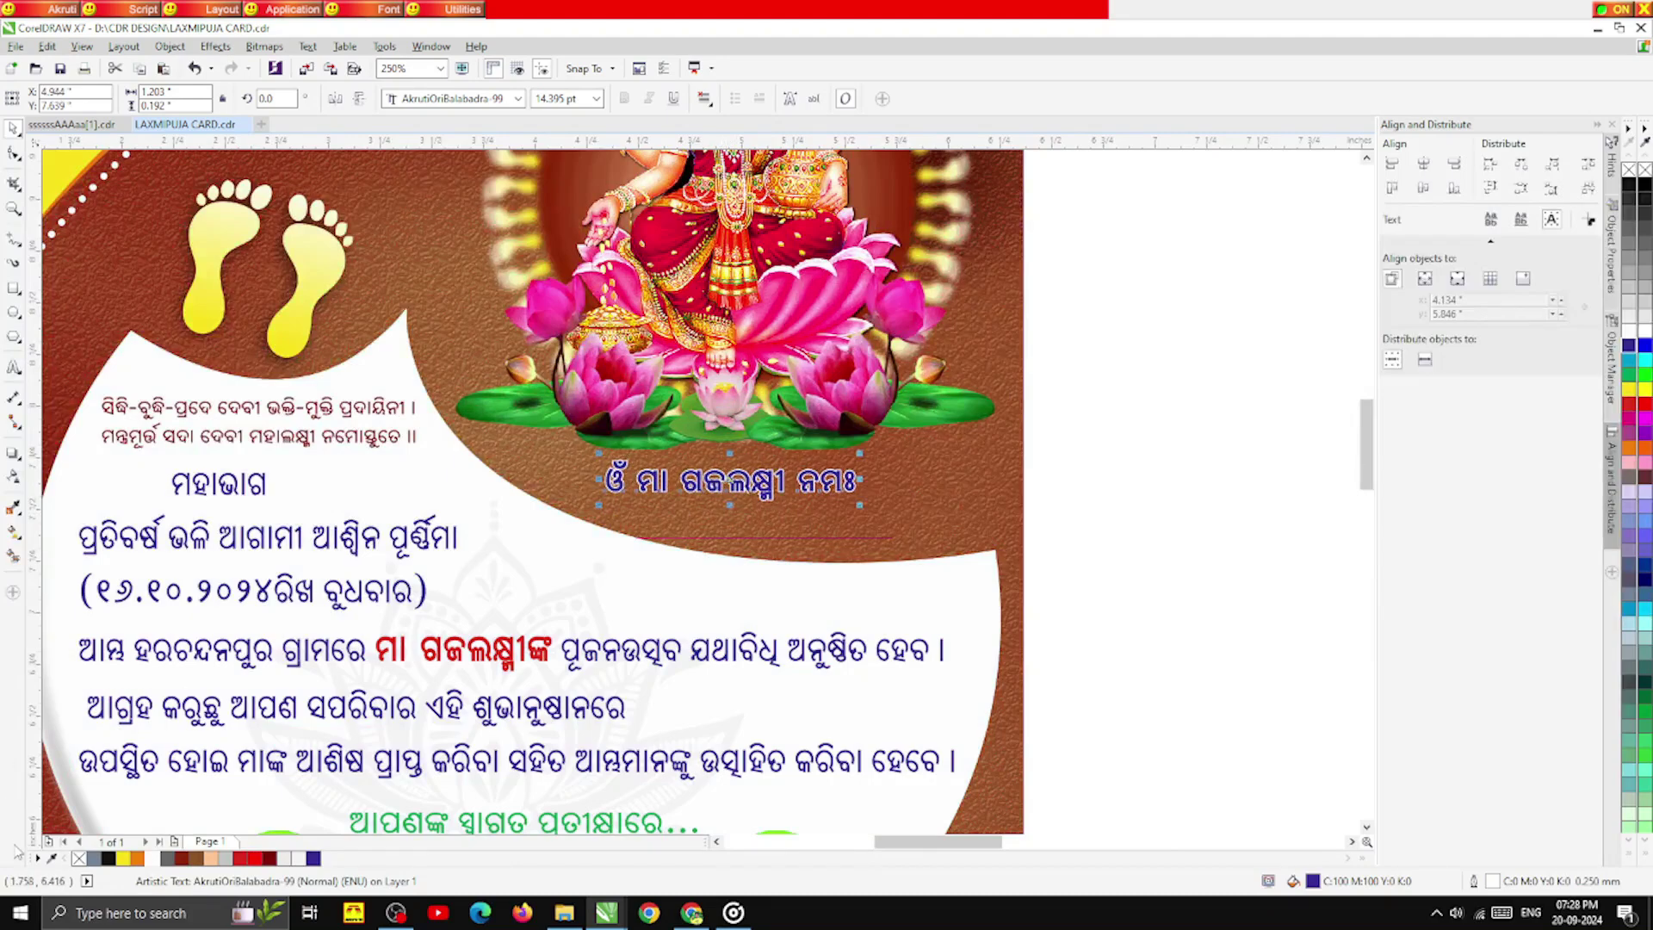
pyautogui.click(151, 858)
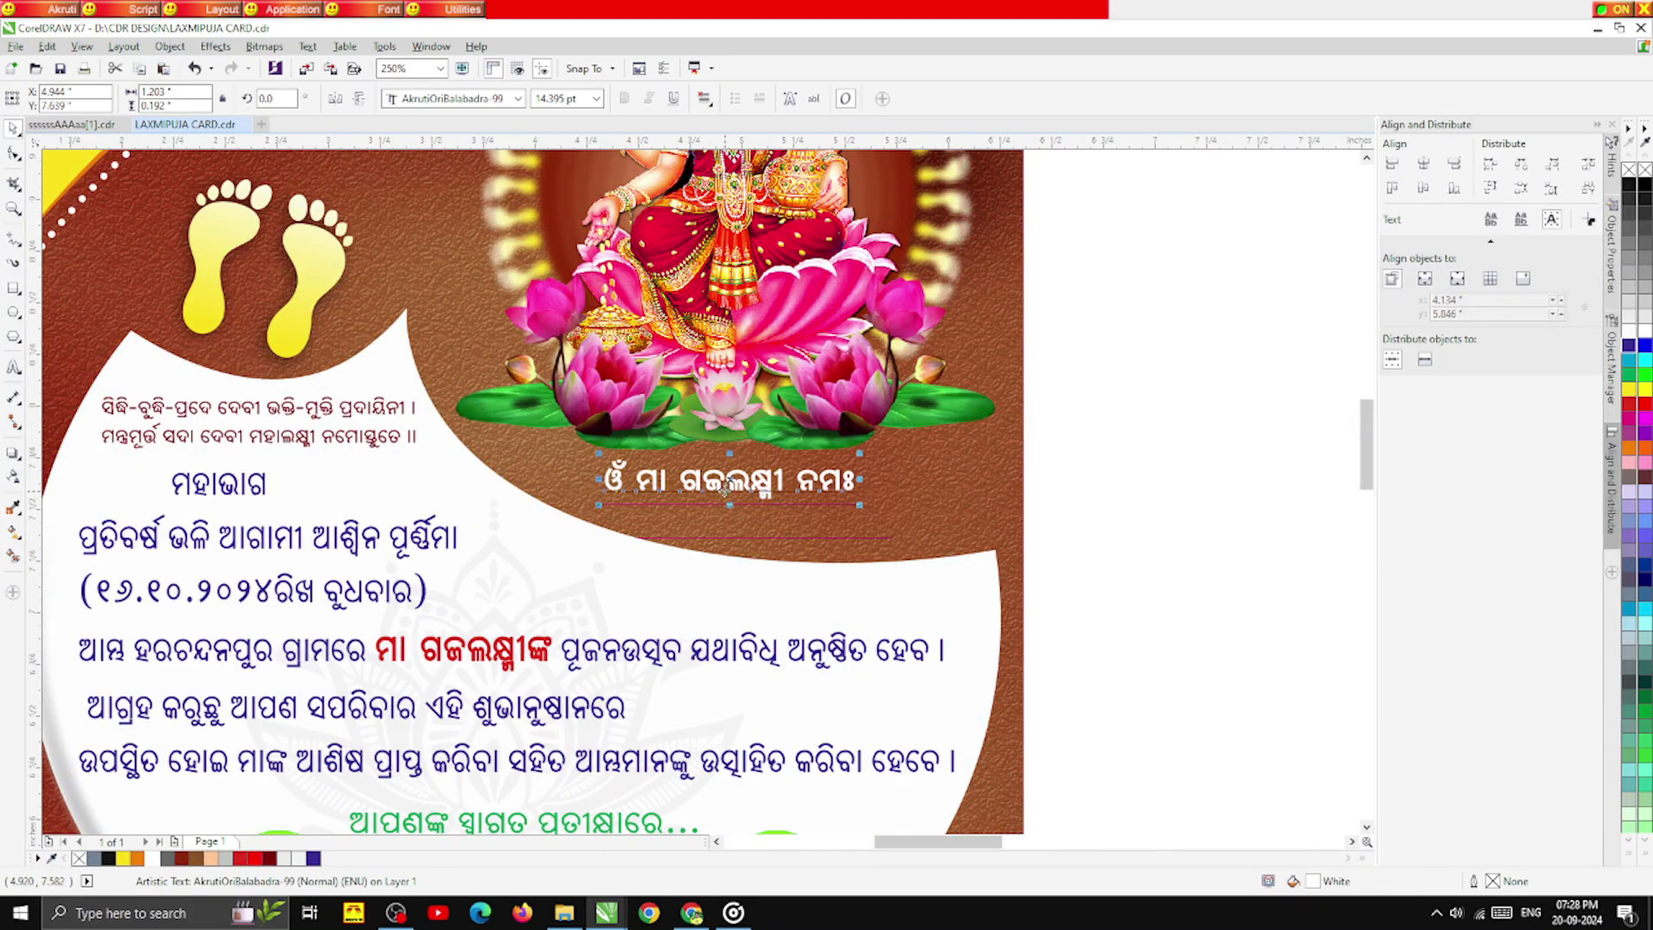
pyautogui.moveTo(720, 486); pyautogui.dragTo(736, 485)
pyautogui.click(1115, 543)
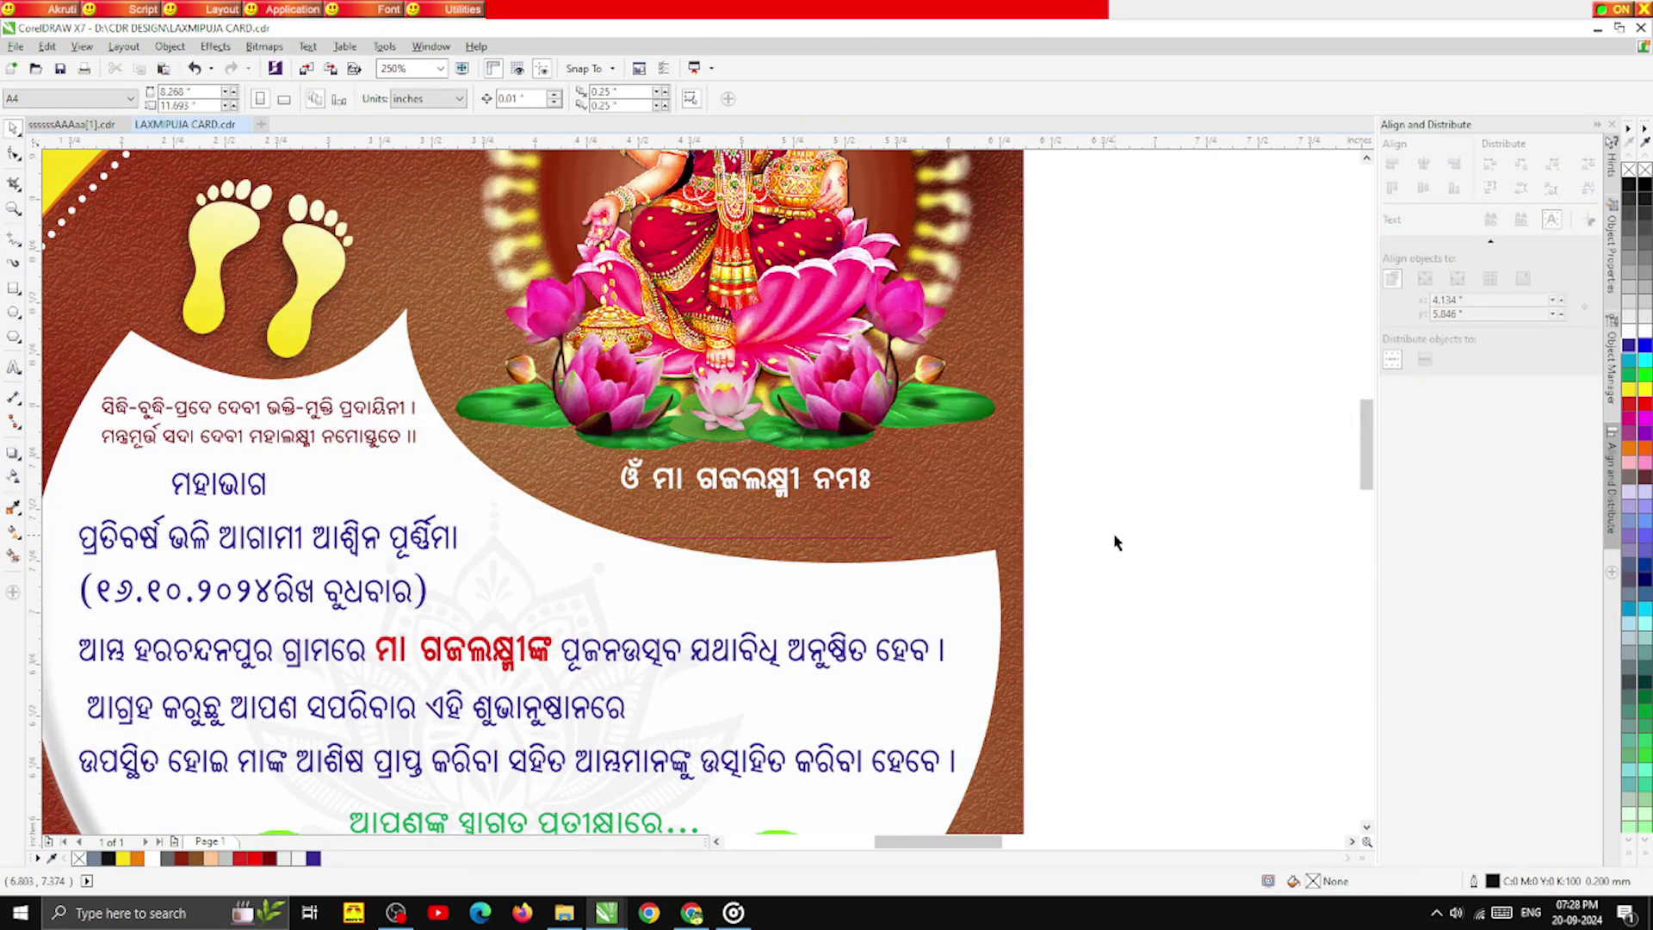
# - Examine pages 1, 3 and 4 of ssssssAAAaa[1].cdr for further card elements, and return to LAXMIPUJA CARD.cdr
pyautogui.scroll(-4, 747, 462)
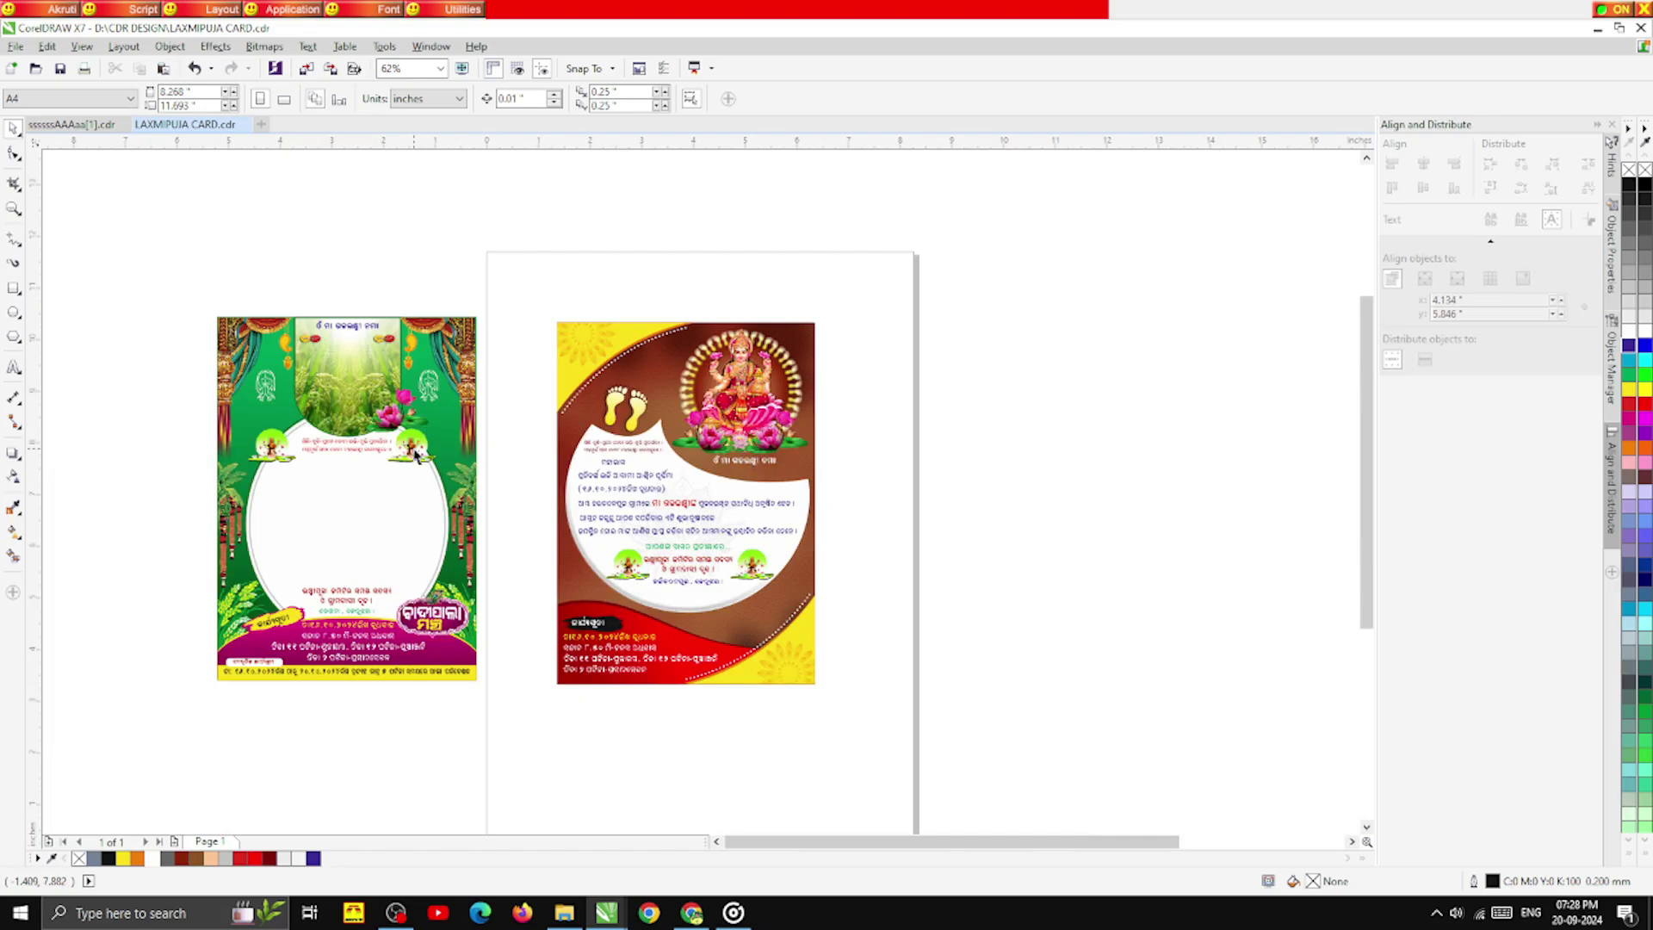
pyautogui.click(82, 124)
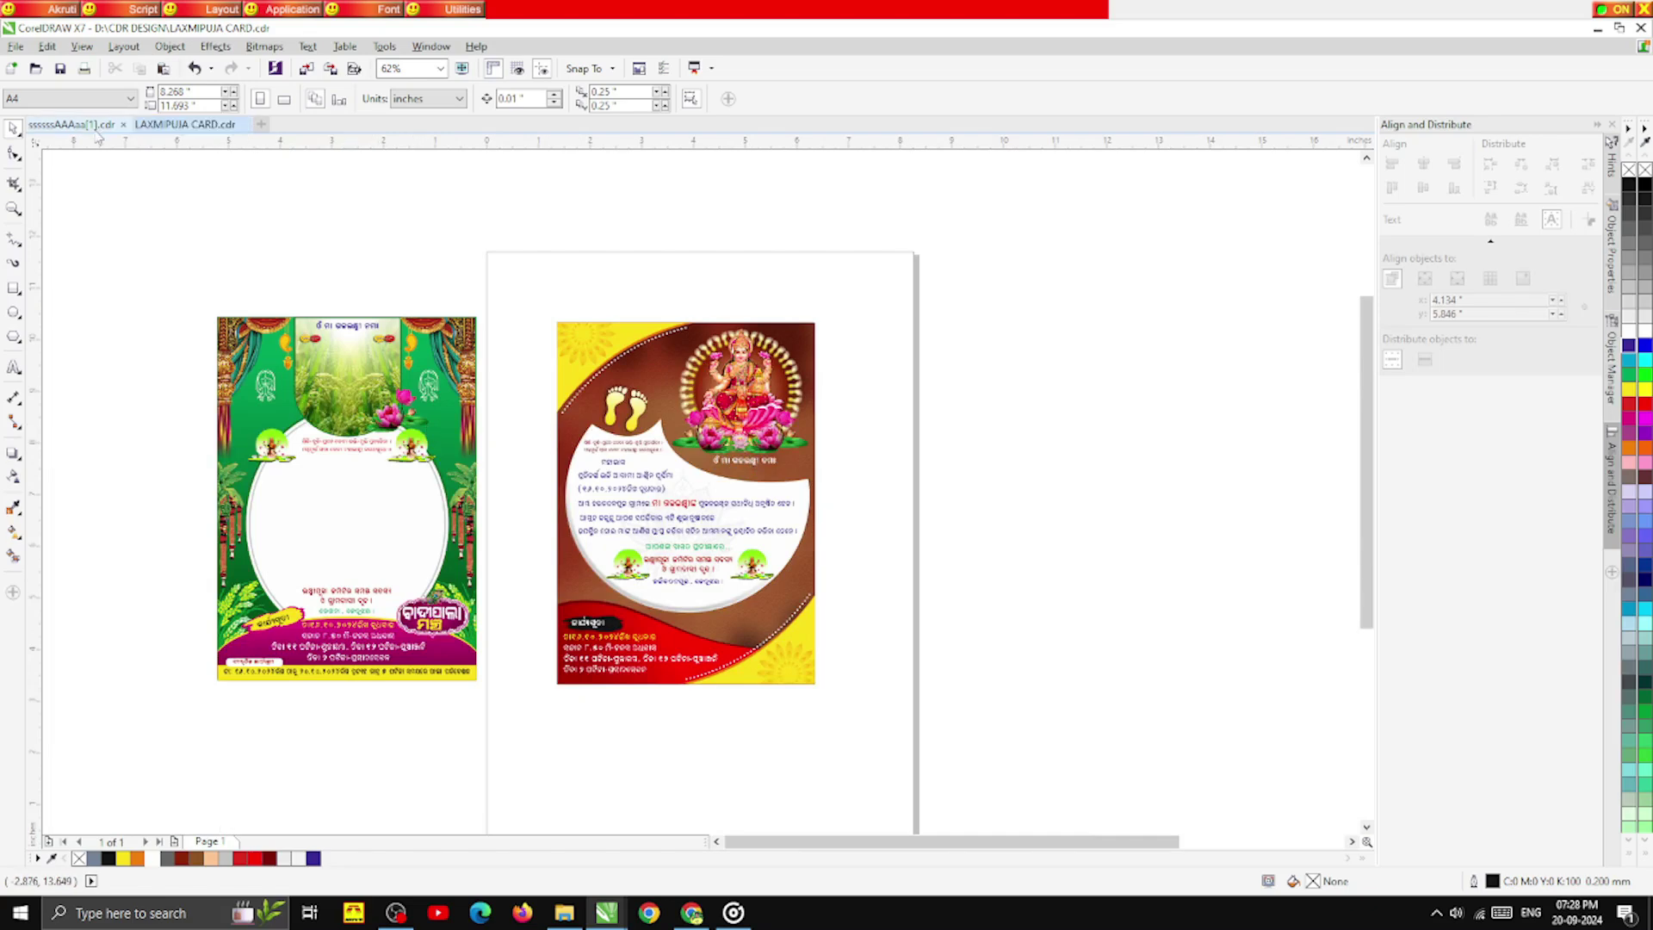
pyautogui.click(276, 398)
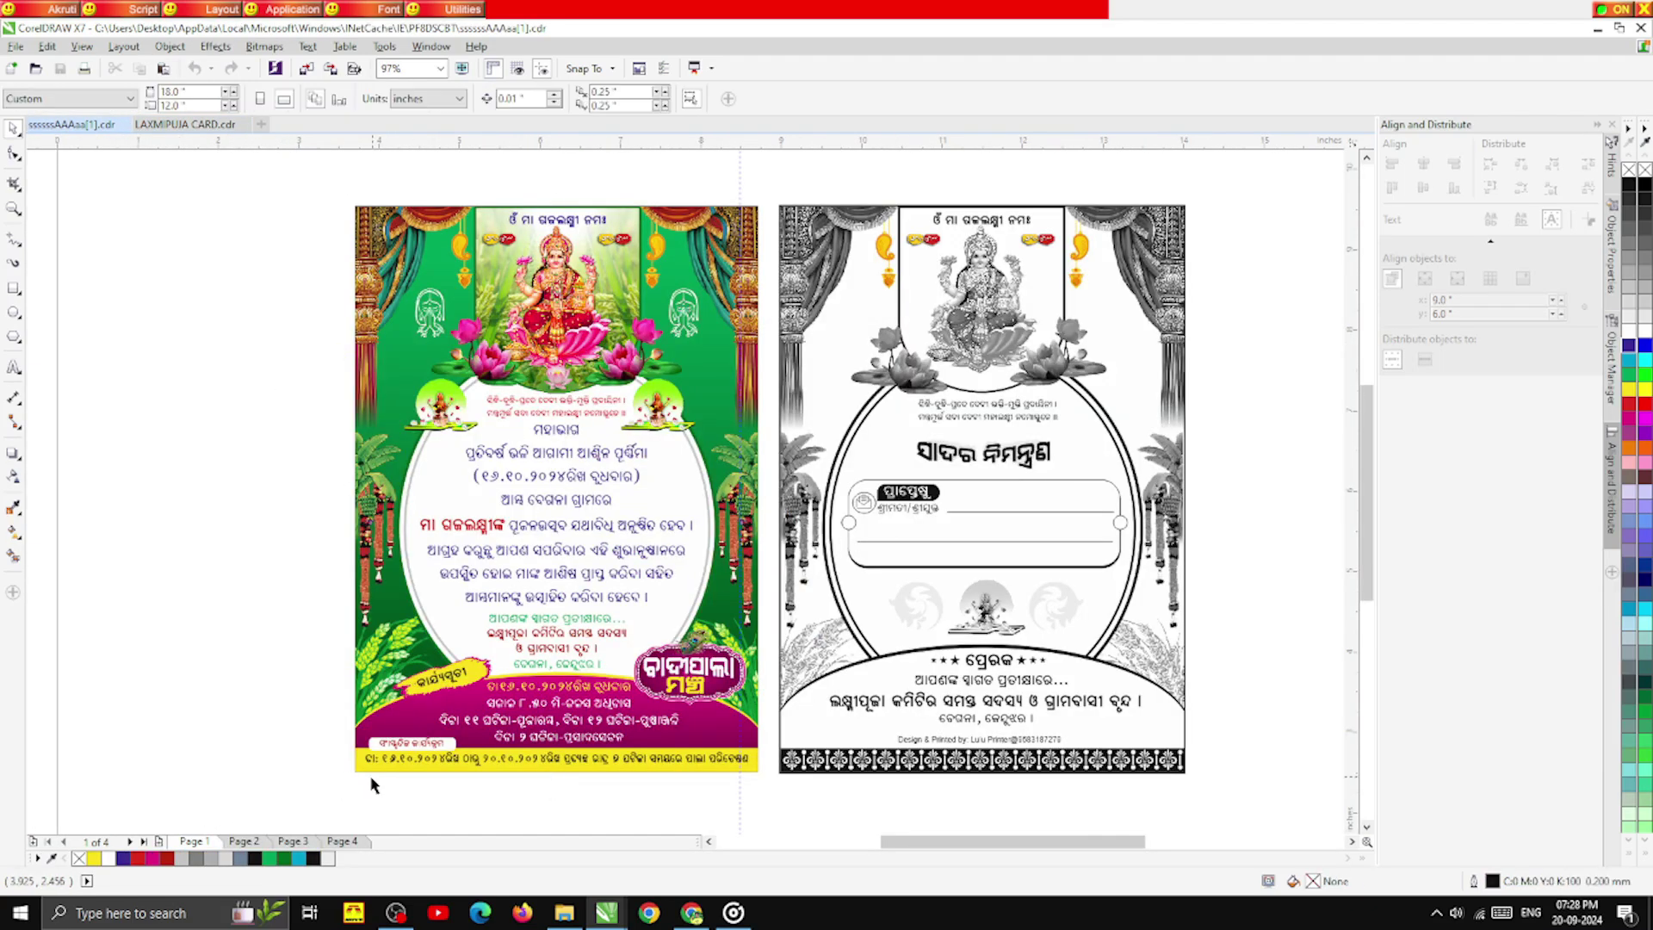
pyautogui.click(293, 841)
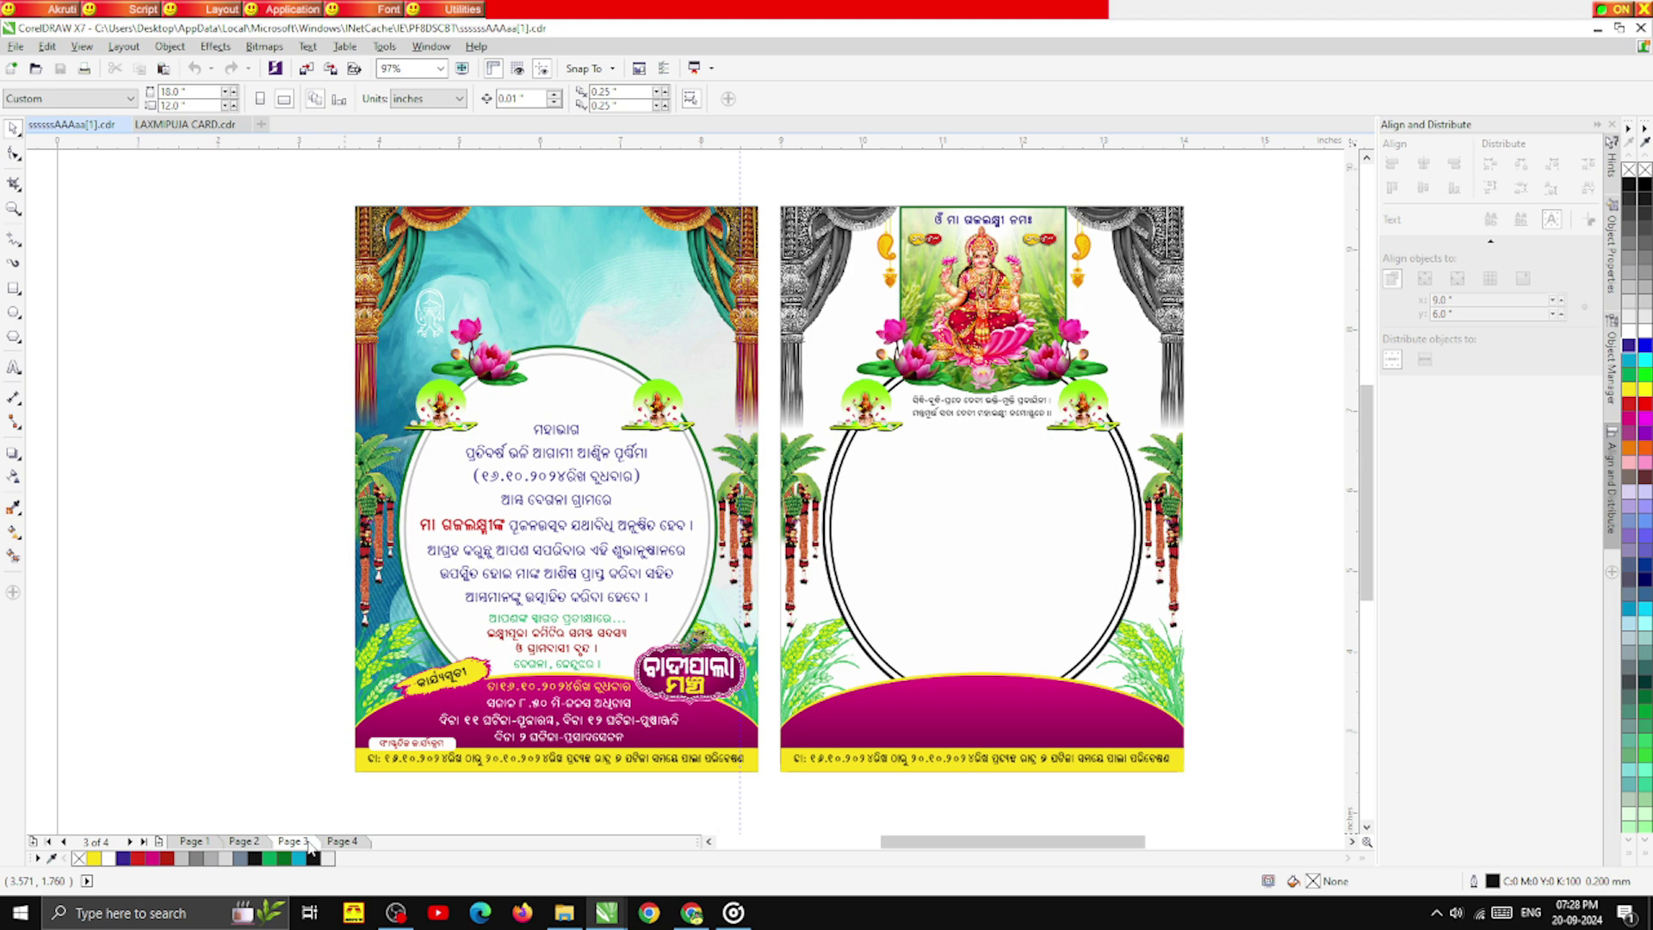
pyautogui.click(341, 842)
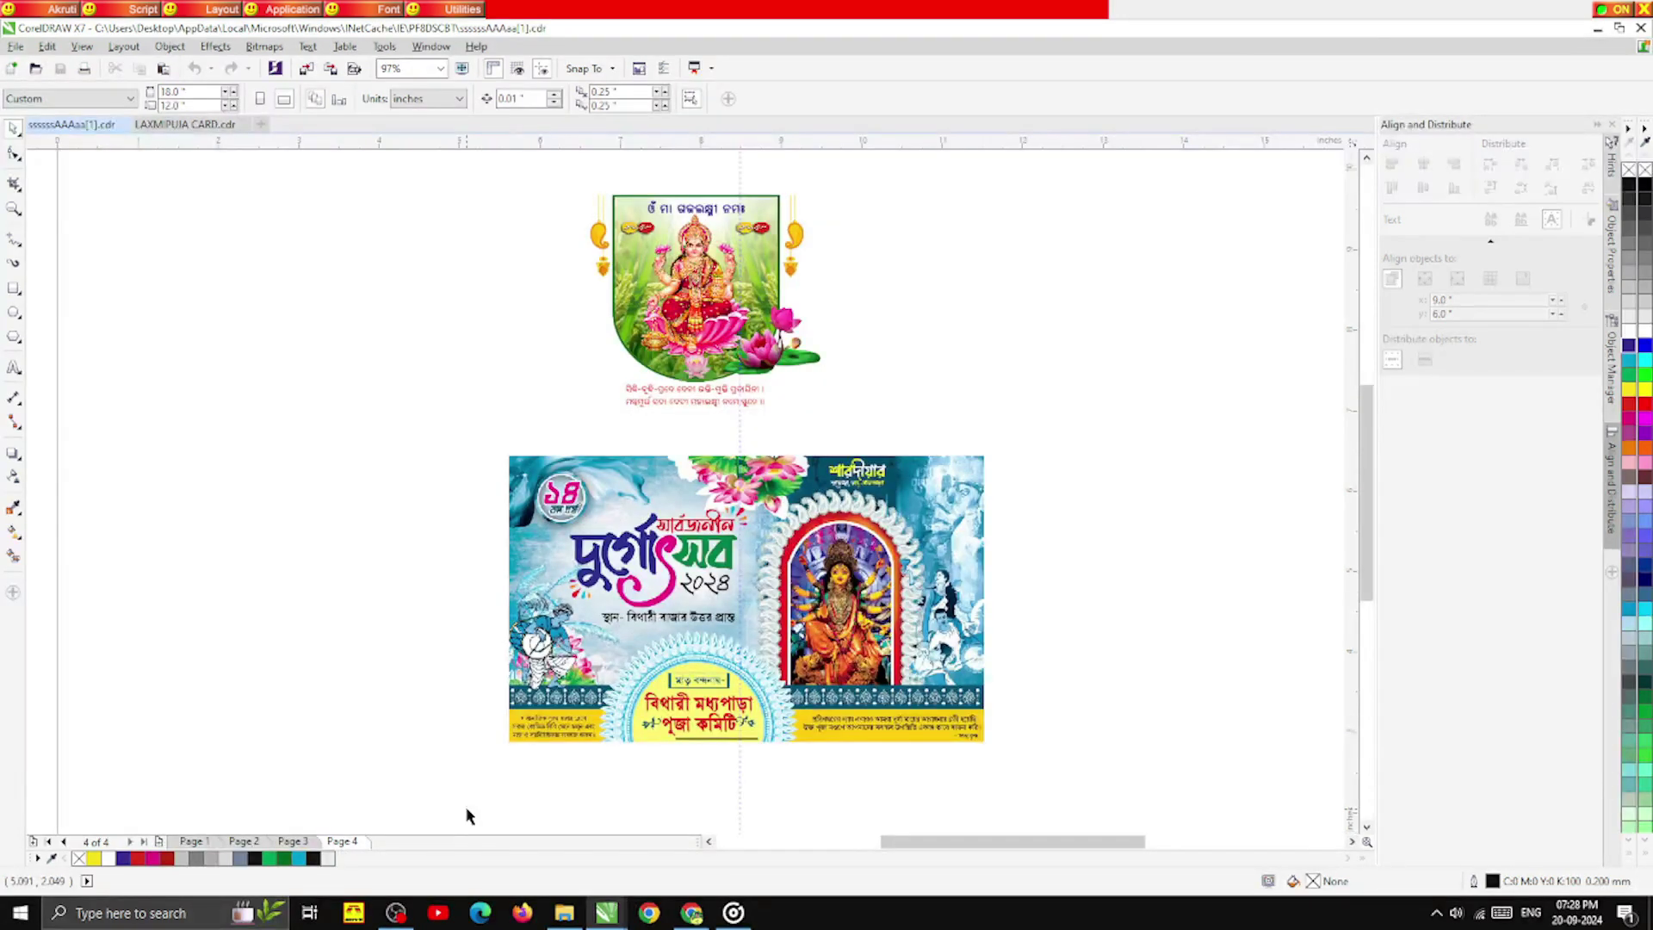
pyautogui.click(192, 841)
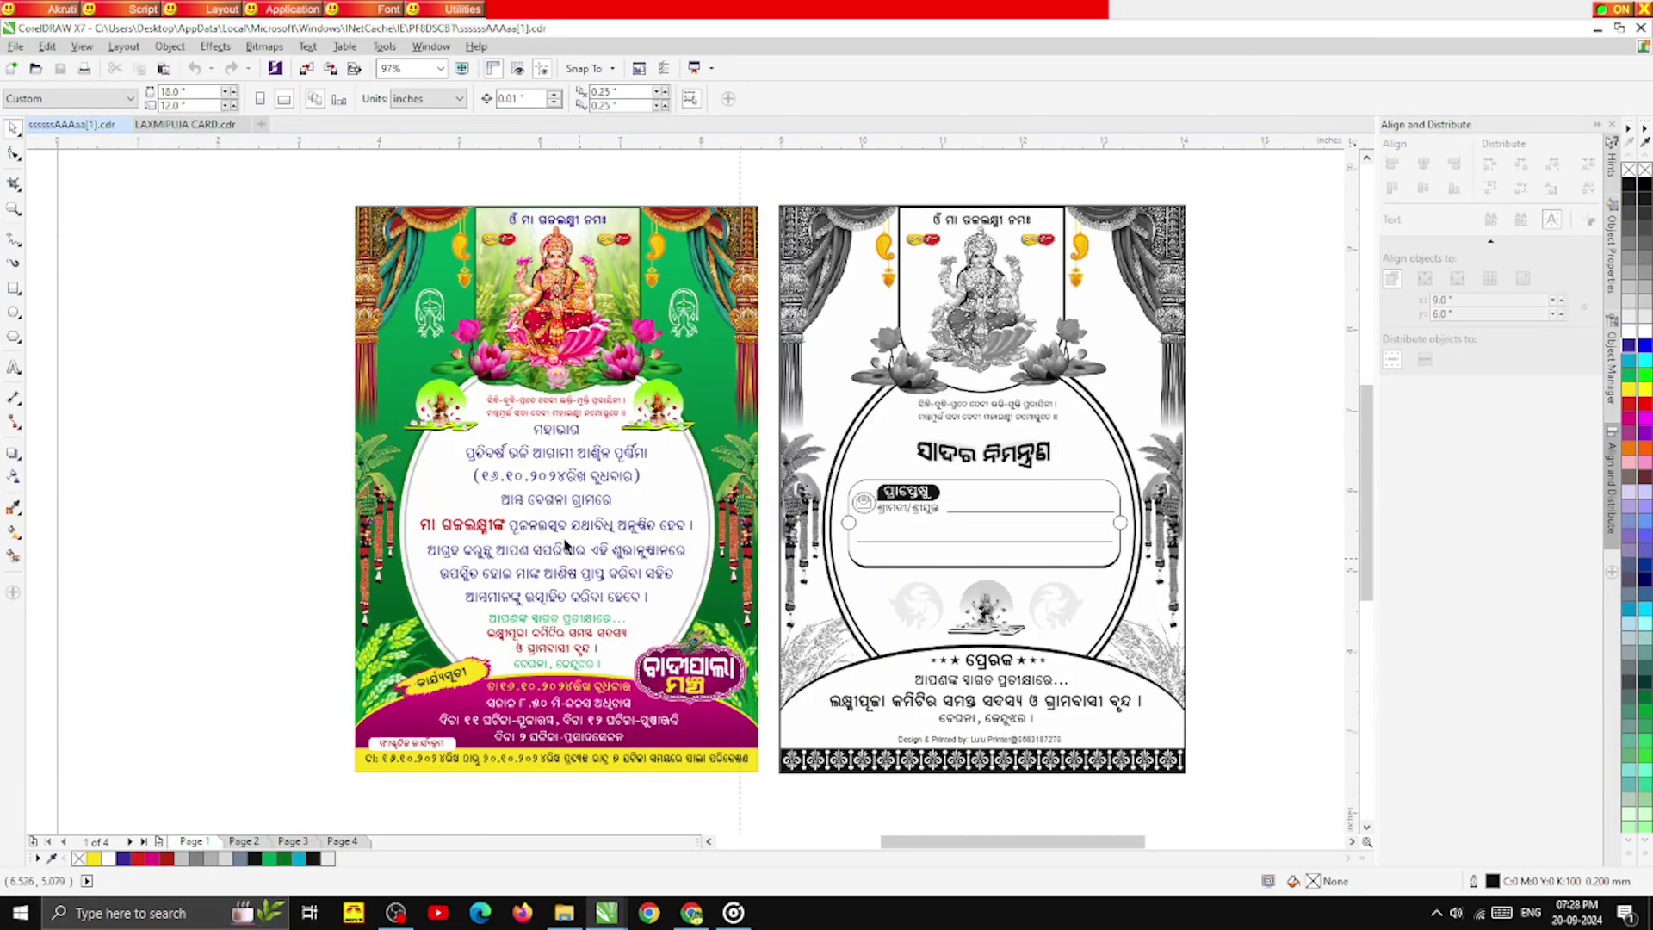
pyautogui.click(185, 124)
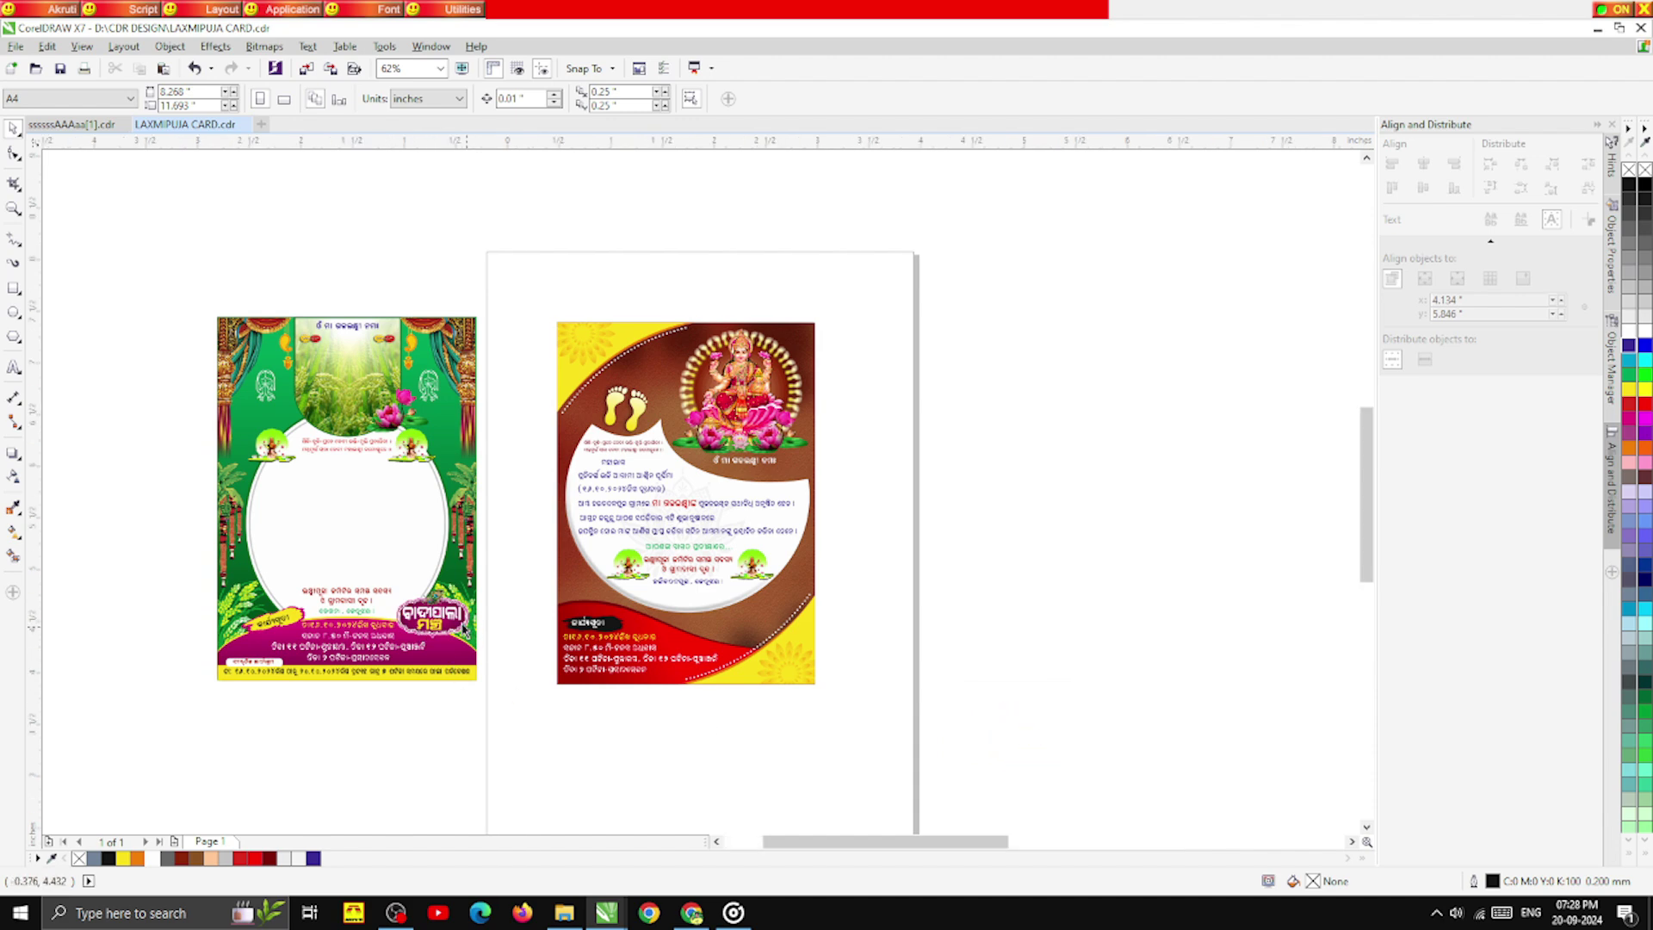
pyautogui.scroll(4, 463, 624)
pyautogui.moveTo(624, 689); pyautogui.dragTo(152, 421)
pyautogui.scroll(-2, 240, 498)
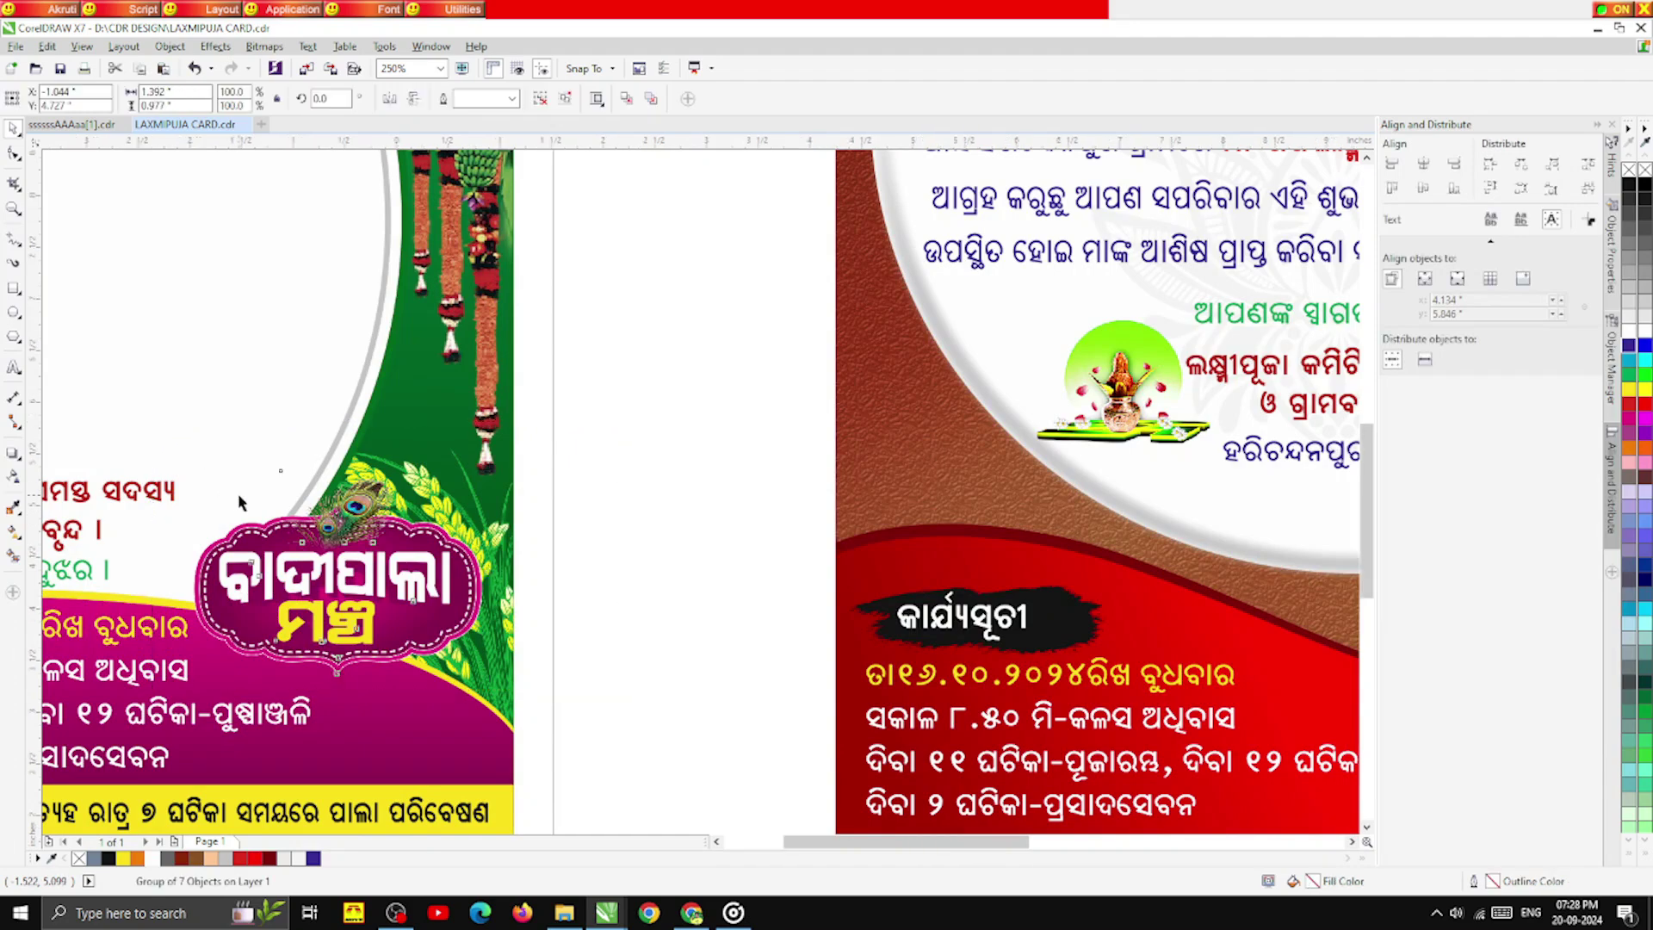
pyautogui.click(384, 639)
pyautogui.scroll(1, 504, 534)
pyautogui.scroll(-4, 506, 540)
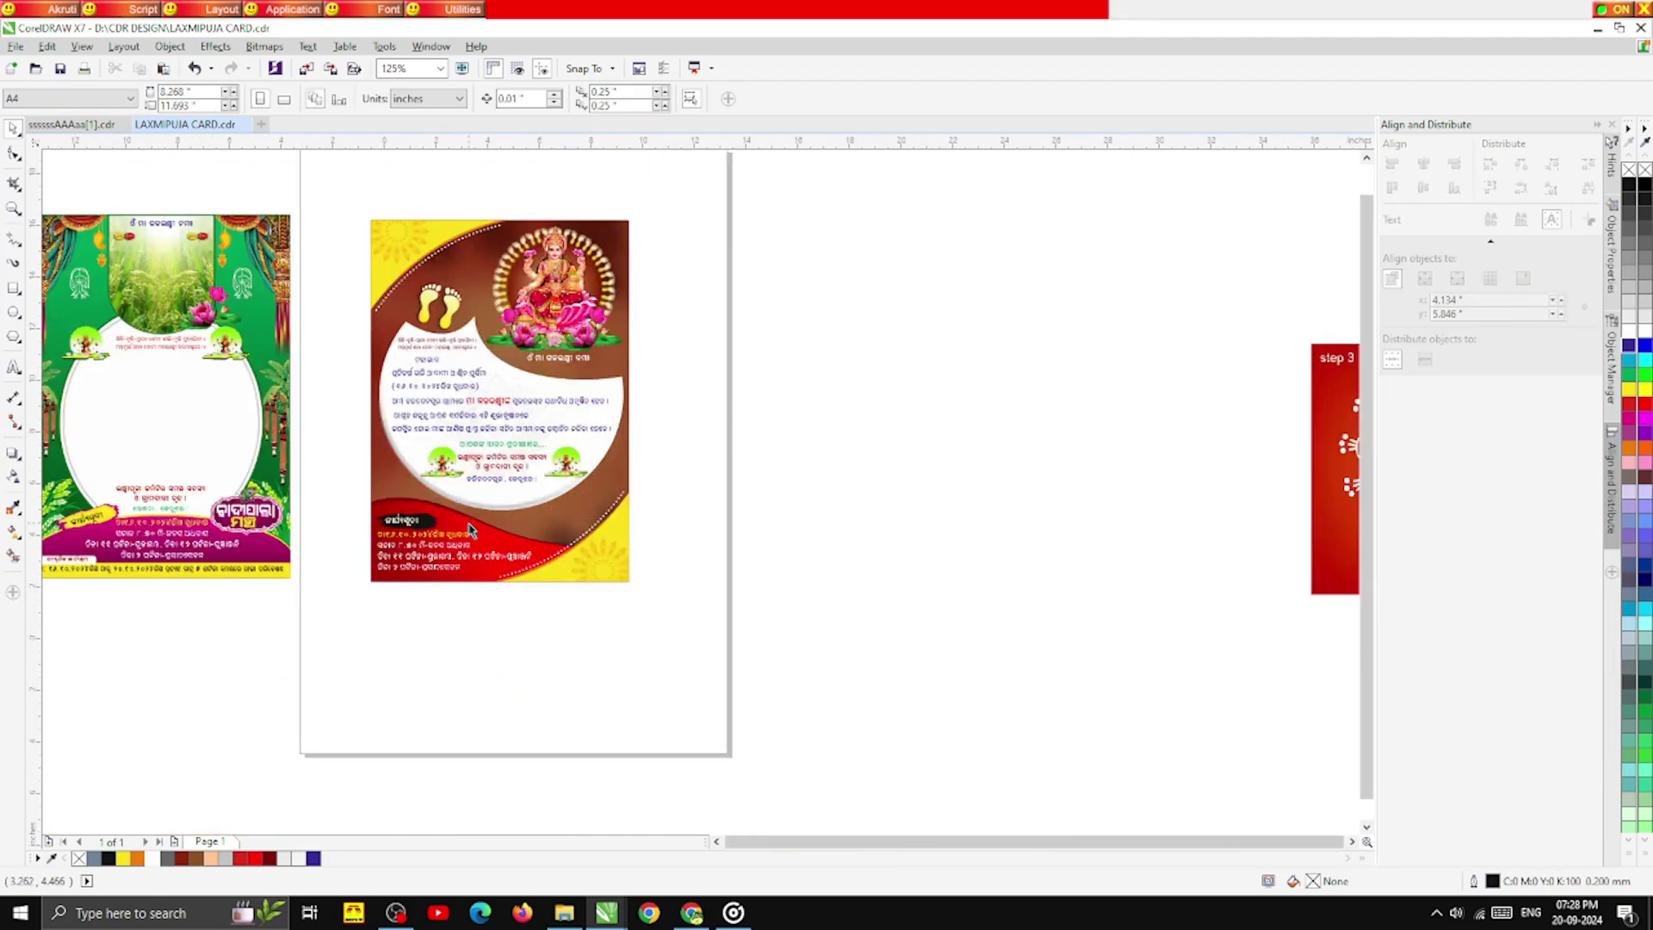
# - Copy the paddy plants and purple ellipse out of the green card's PowerClip and place the copies in the empty area beside the page
pyautogui.scroll(2, 346, 536)
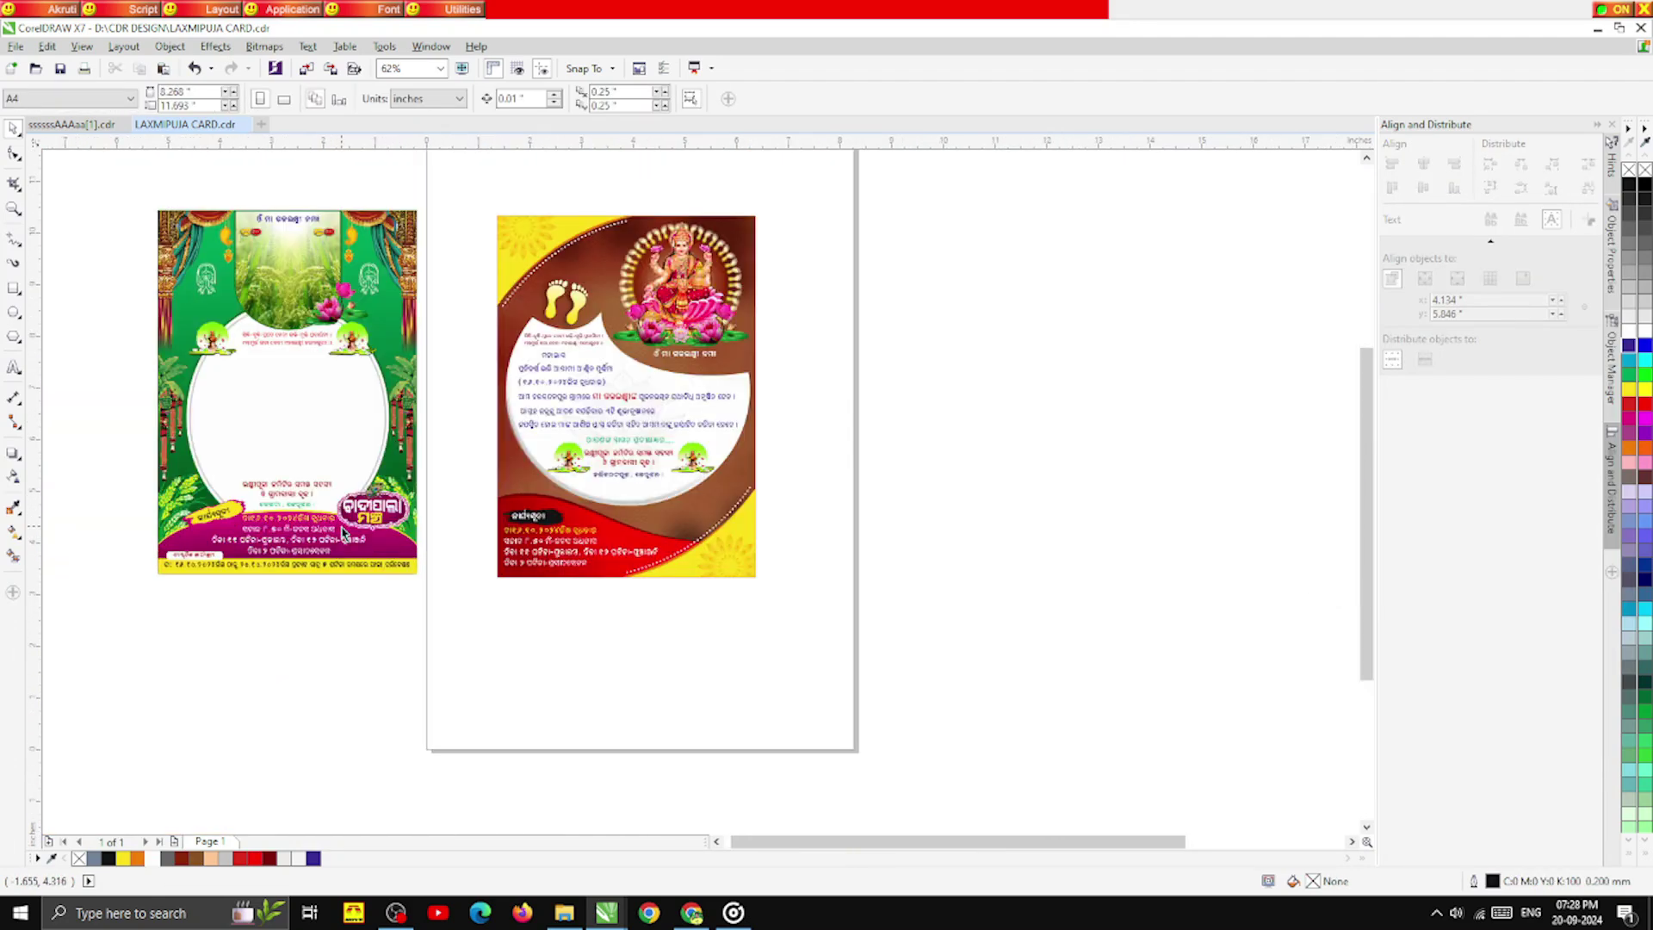
pyautogui.click(177, 512)
pyautogui.click(241, 597)
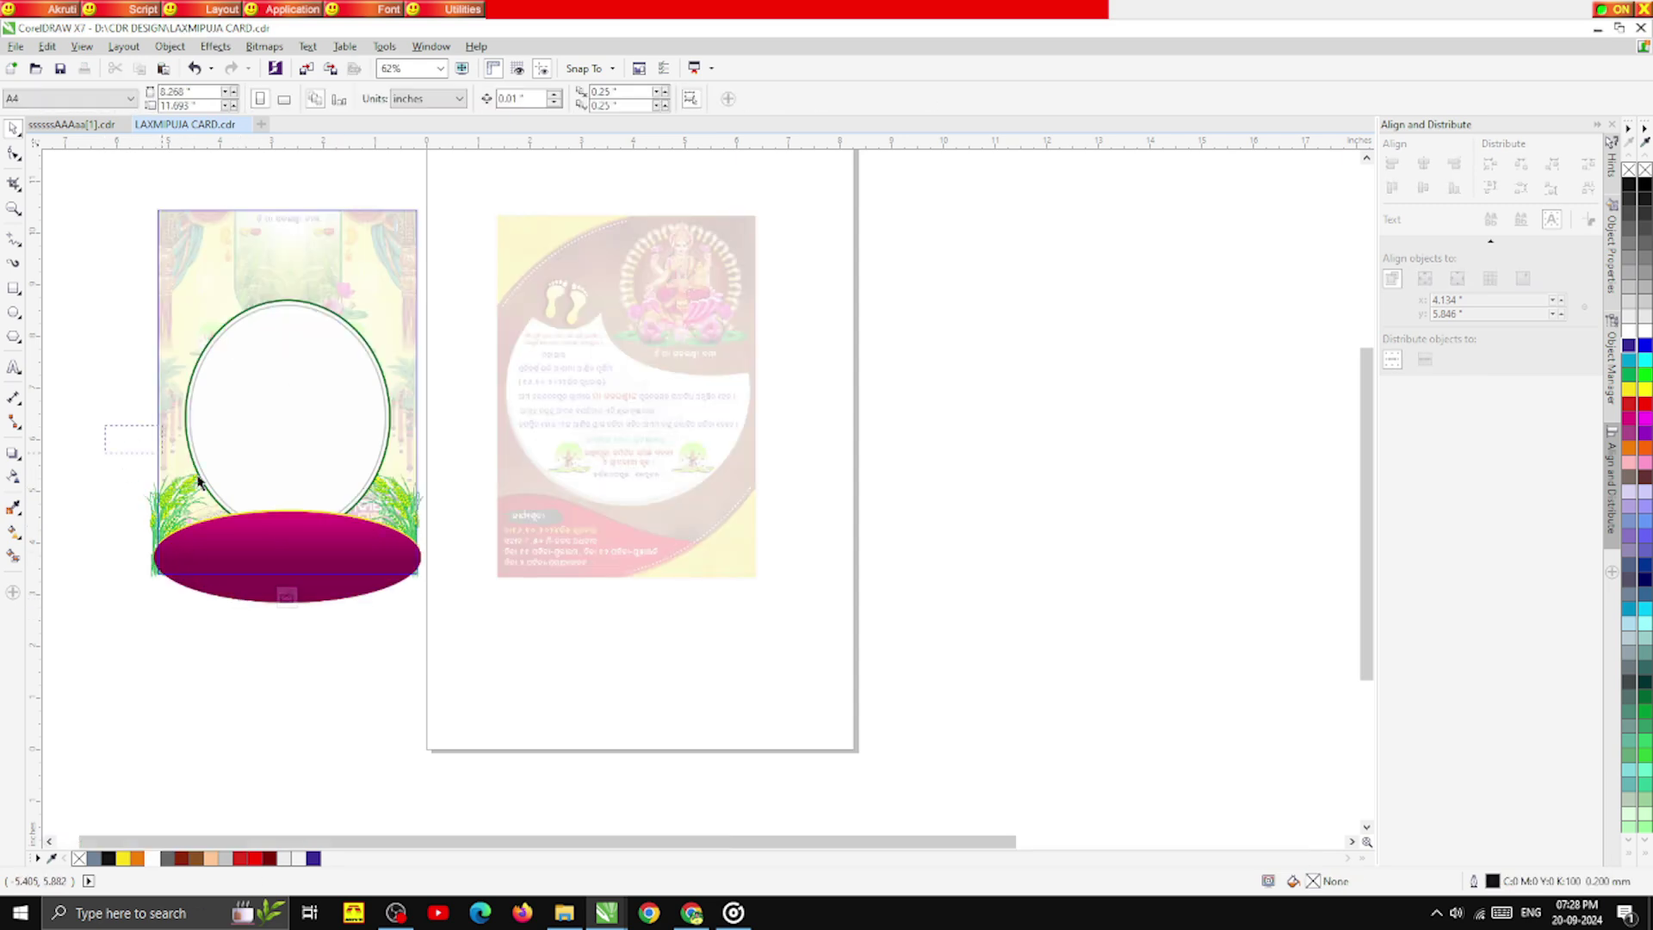
pyautogui.moveTo(198, 482); pyautogui.dragTo(443, 668)
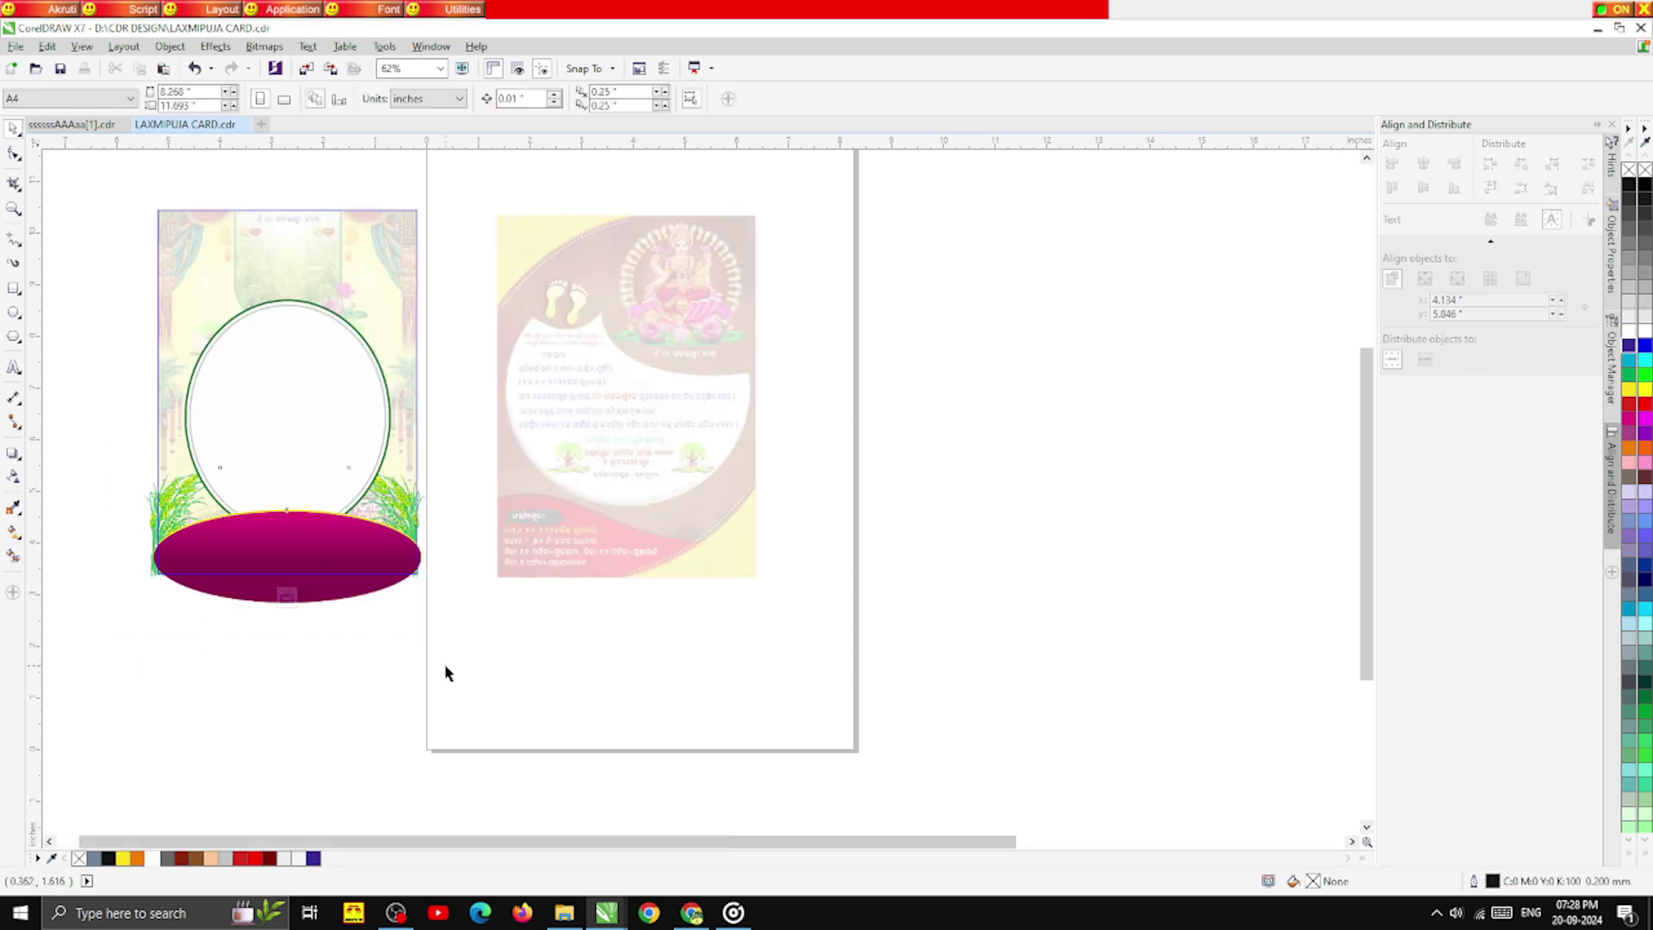
pyautogui.click(285, 596)
pyautogui.moveTo(309, 538); pyautogui.dragTo(1048, 503)
# - Move one paddy plant to the brown card's lower left edge and scale it down to about 28.1 percent
pyautogui.moveTo(912, 465); pyautogui.dragTo(500, 477)
pyautogui.scroll(4, 490, 475)
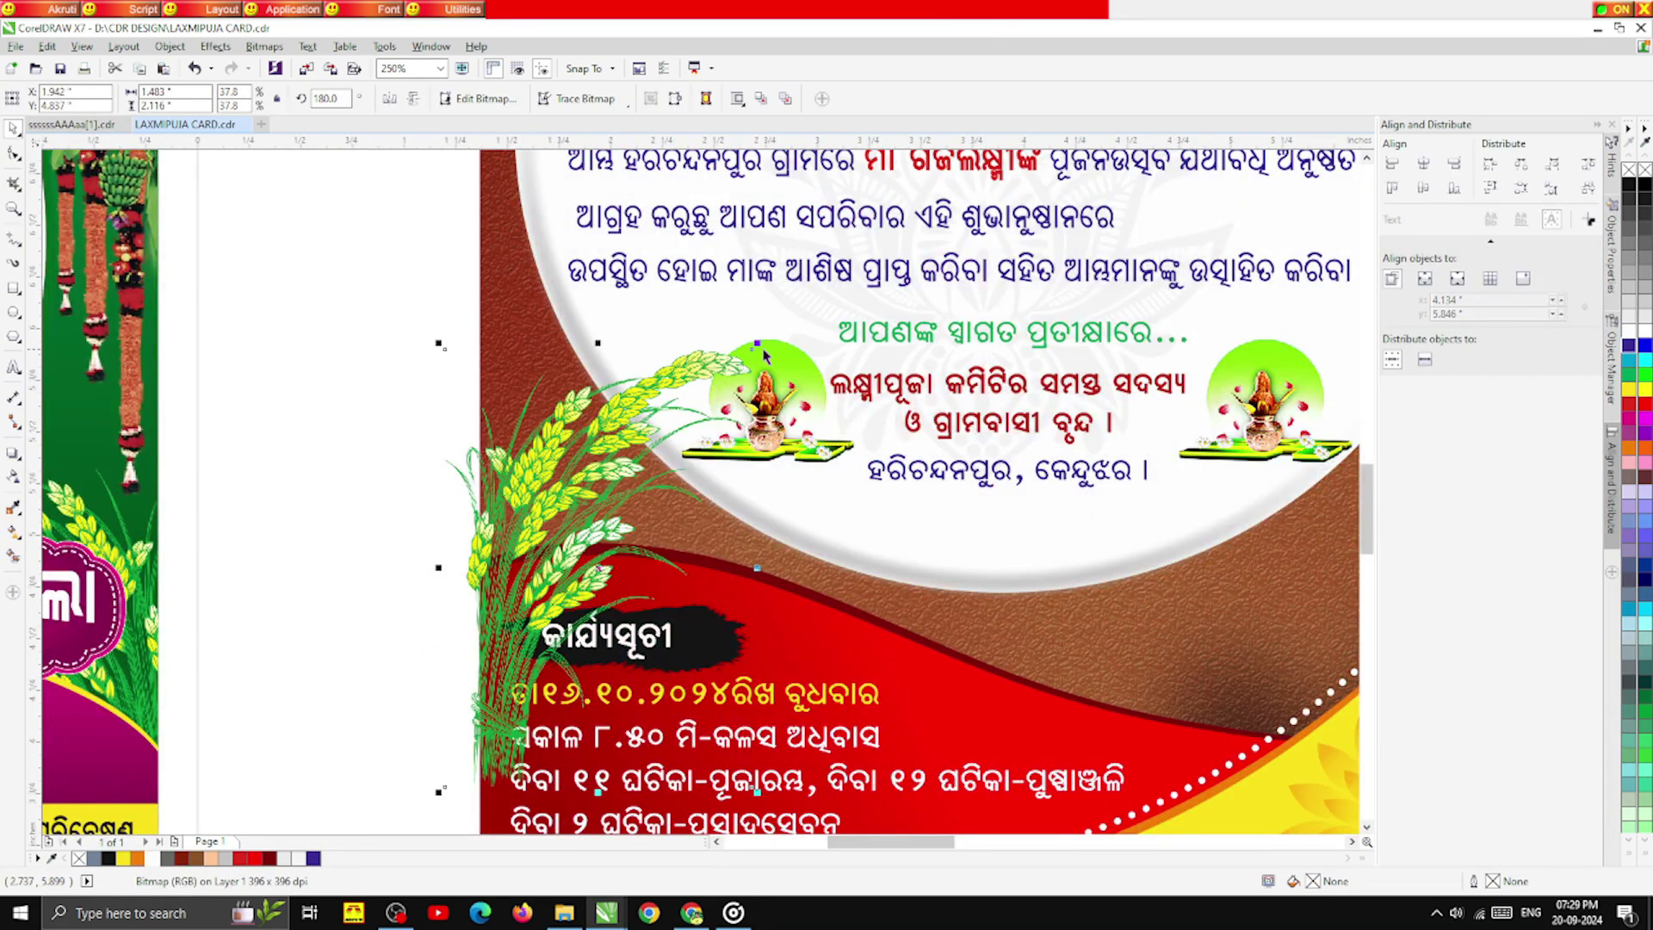
pyautogui.moveTo(757, 343); pyautogui.dragTo(676, 459)
pyautogui.moveTo(550, 543); pyautogui.dragTo(544, 465)
# - Rotate the paddy plant at the brown card's left edge to about 184.2 degrees
pyautogui.click(544, 465)
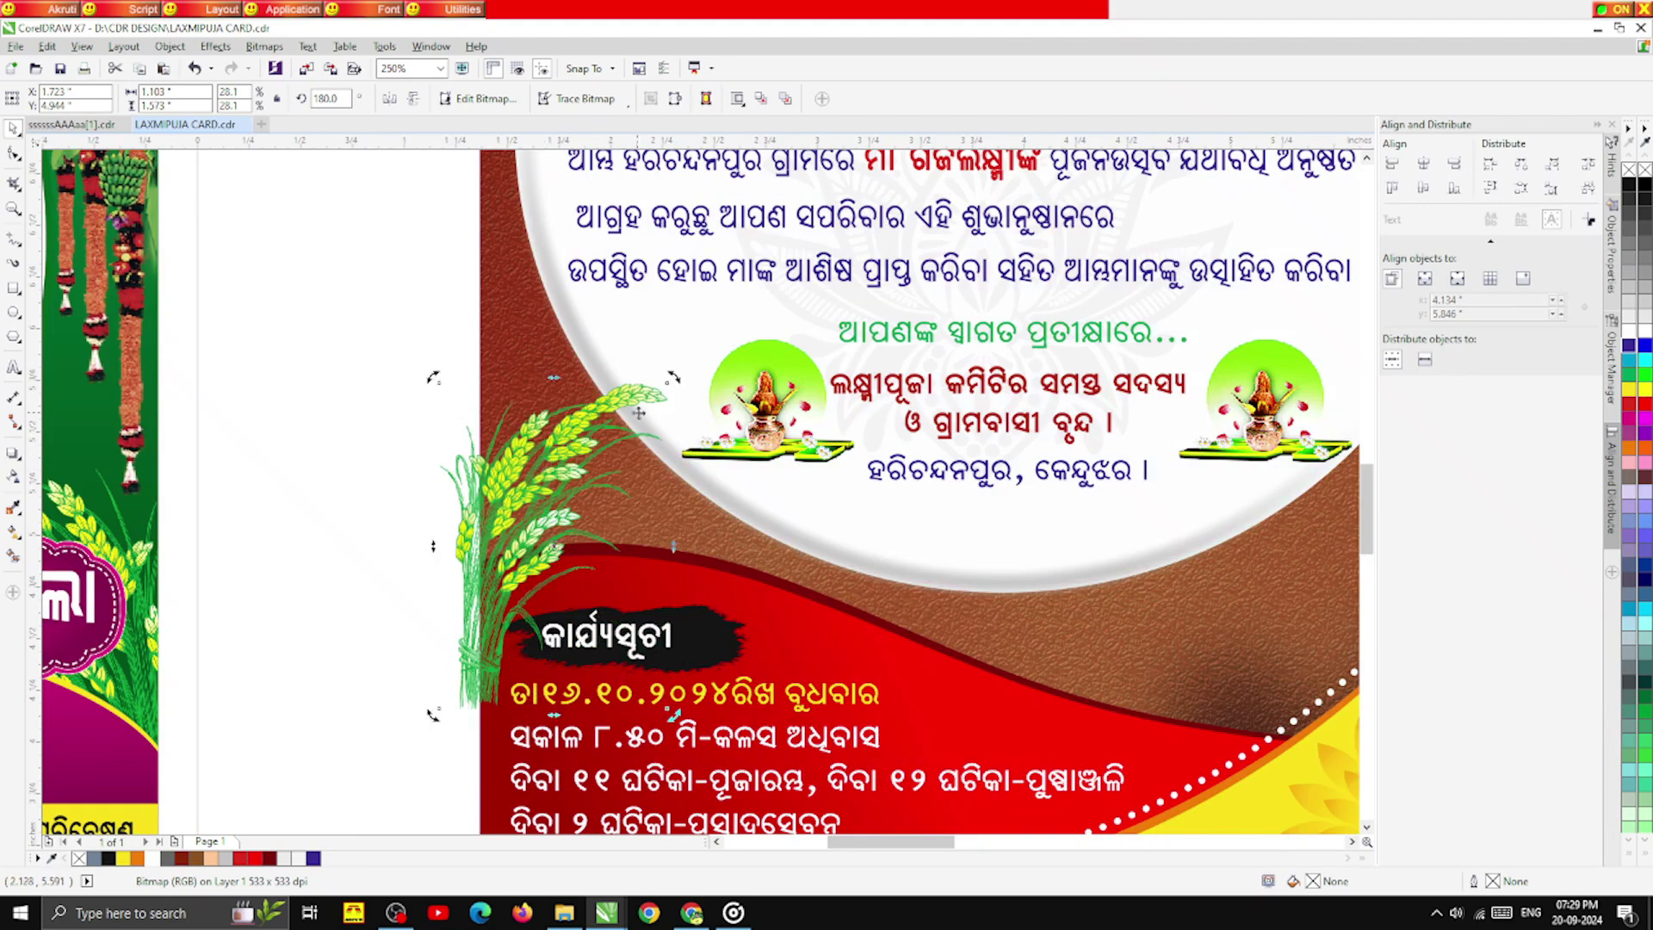
pyautogui.moveTo(679, 382); pyautogui.dragTo(658, 375)
pyautogui.hotkey('ctrl', 'z')
pyautogui.click(564, 428)
# - Place the paddy plant inside the brown card's background with PowerClip and deselect it
pyautogui.rightClick(564, 411)
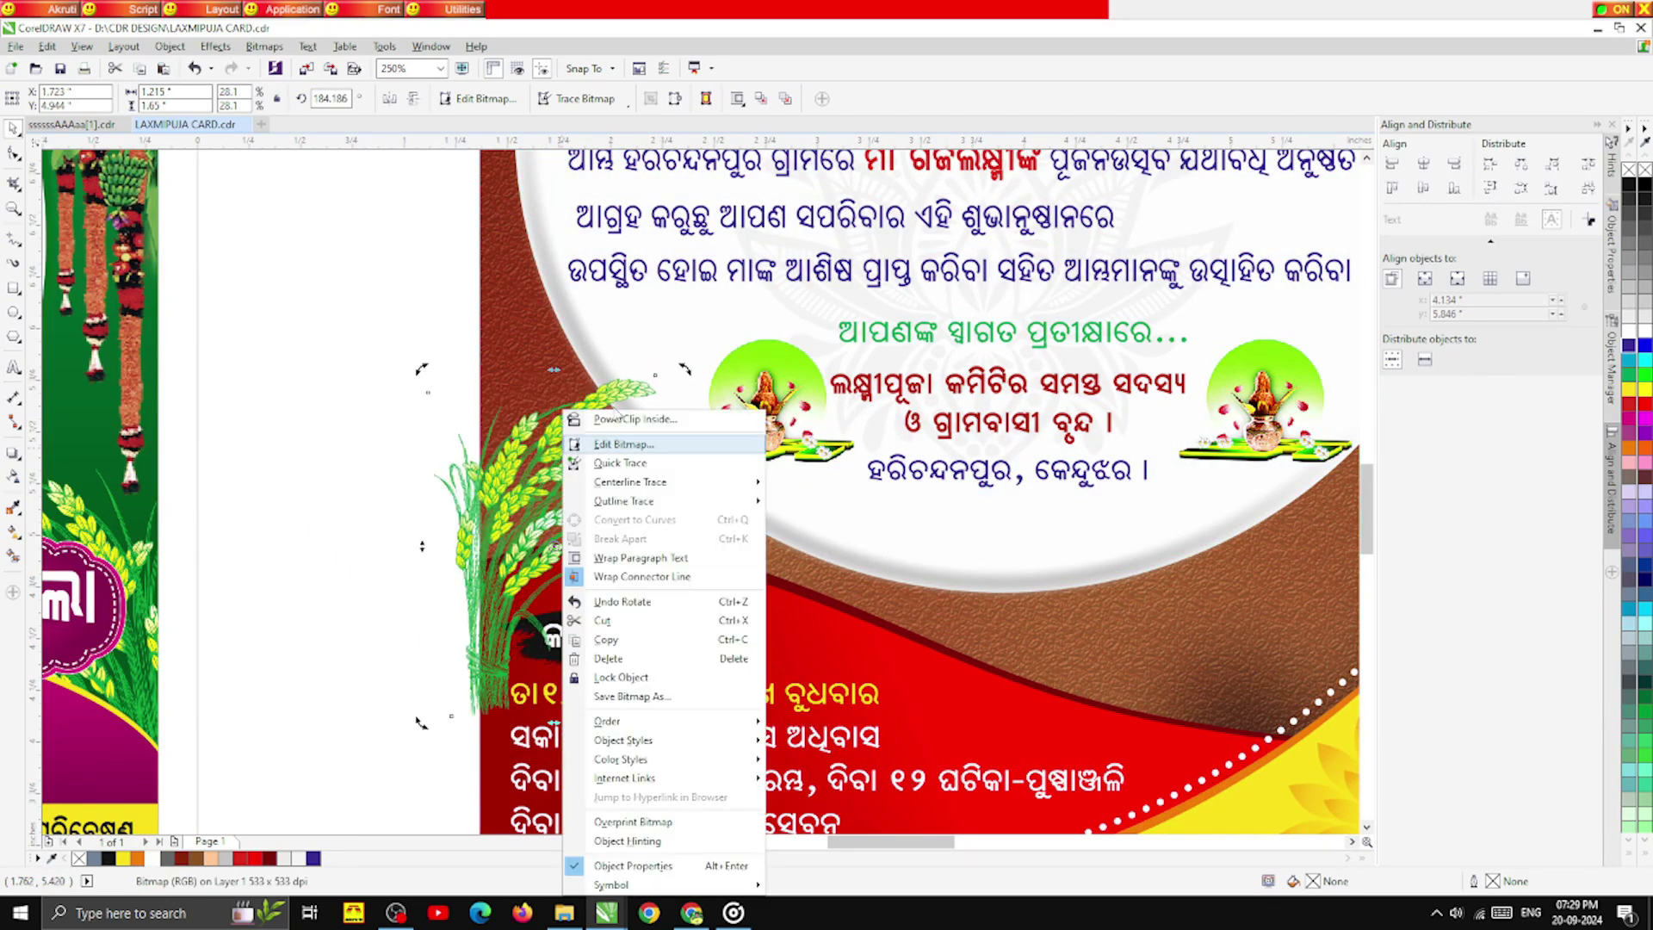
pyautogui.click(628, 419)
pyautogui.click(1250, 608)
pyautogui.click(428, 474)
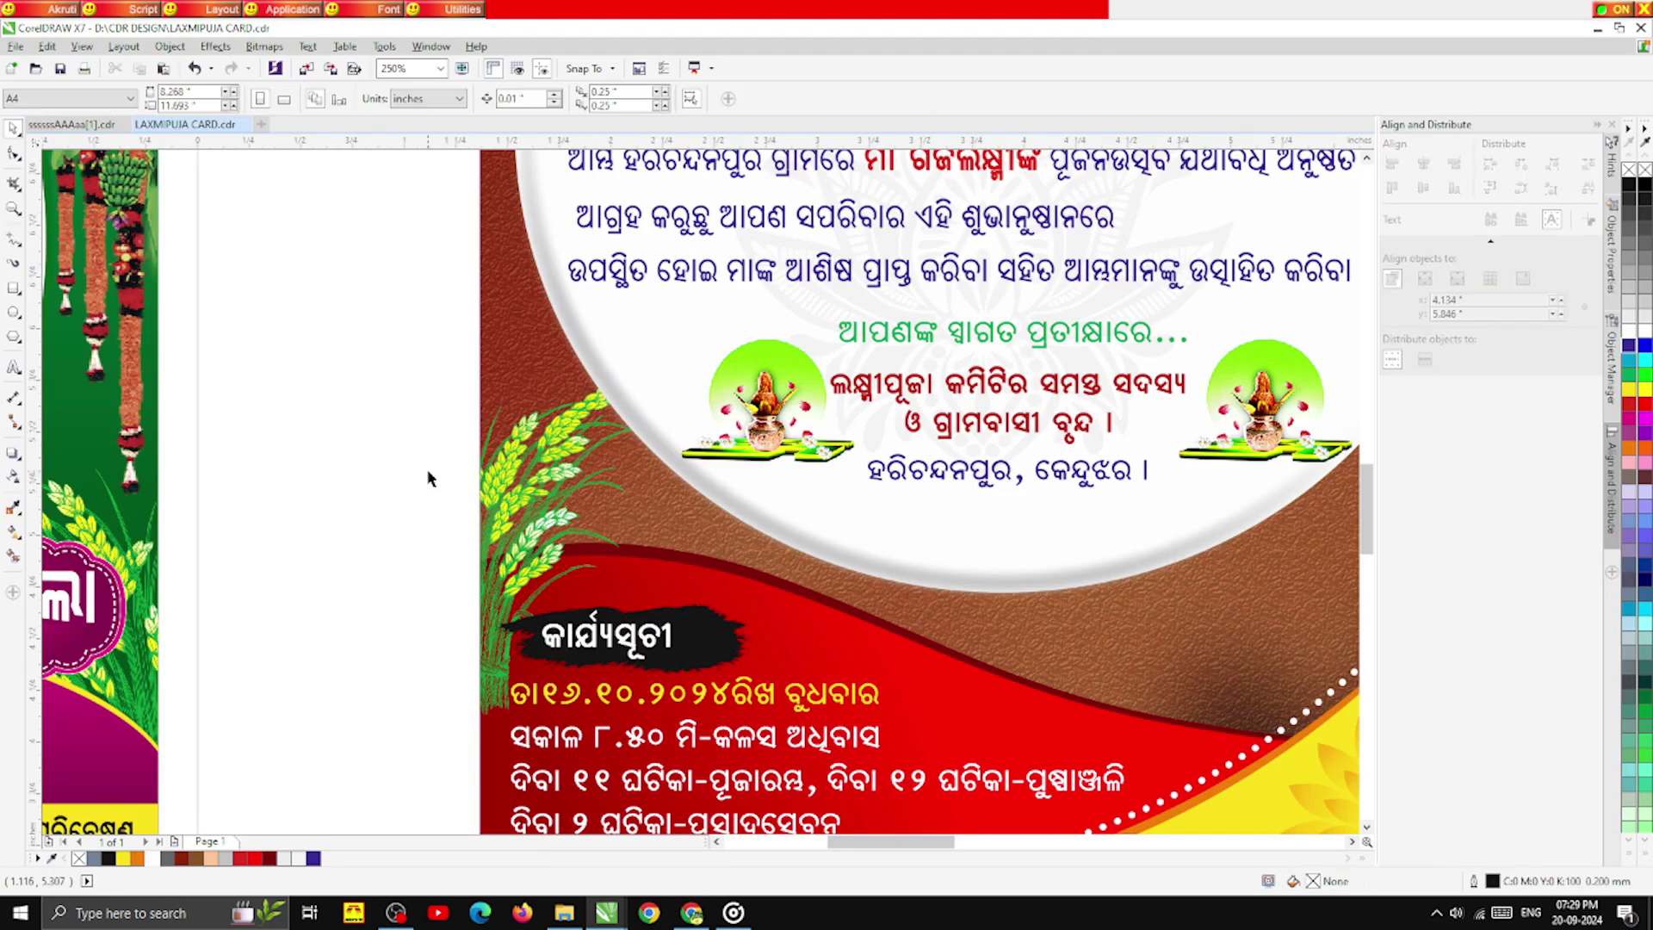
# - Open the brown card's PowerClip contents and place a horizontally mirrored copy of the paddy plant at the right edge
pyautogui.scroll(-1, 428, 473)
pyautogui.click(491, 526)
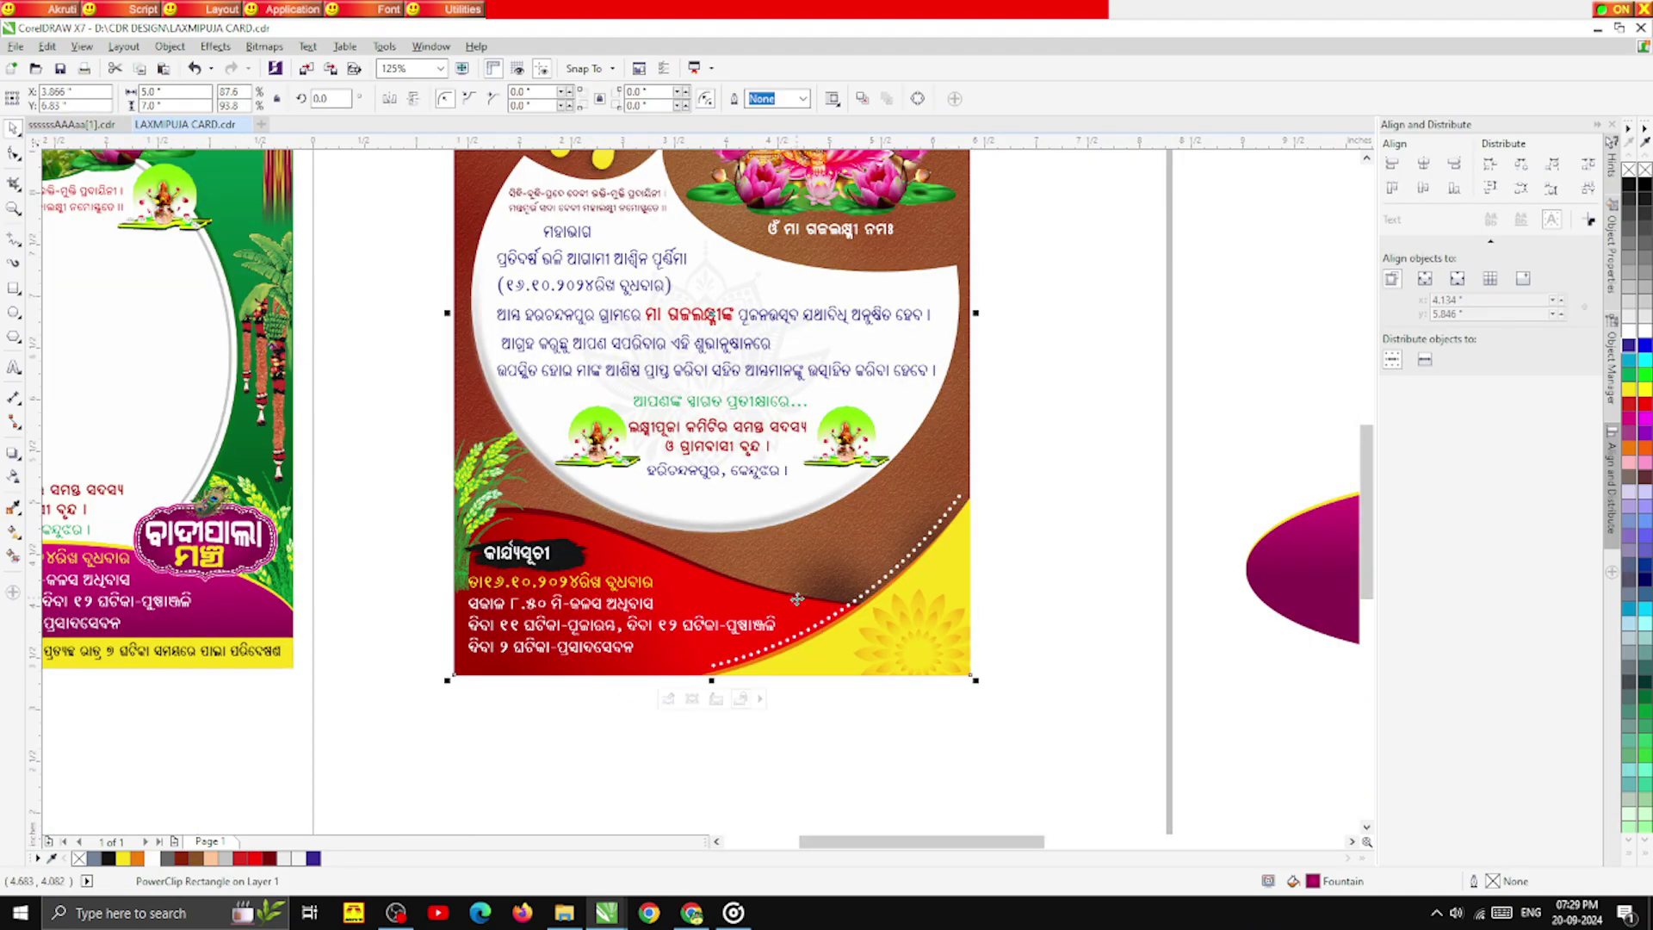
pyautogui.click(666, 701)
pyautogui.moveTo(1024, 734); pyautogui.dragTo(949, 490)
pyautogui.click(694, 731)
pyautogui.click(491, 478)
pyautogui.click(393, 103)
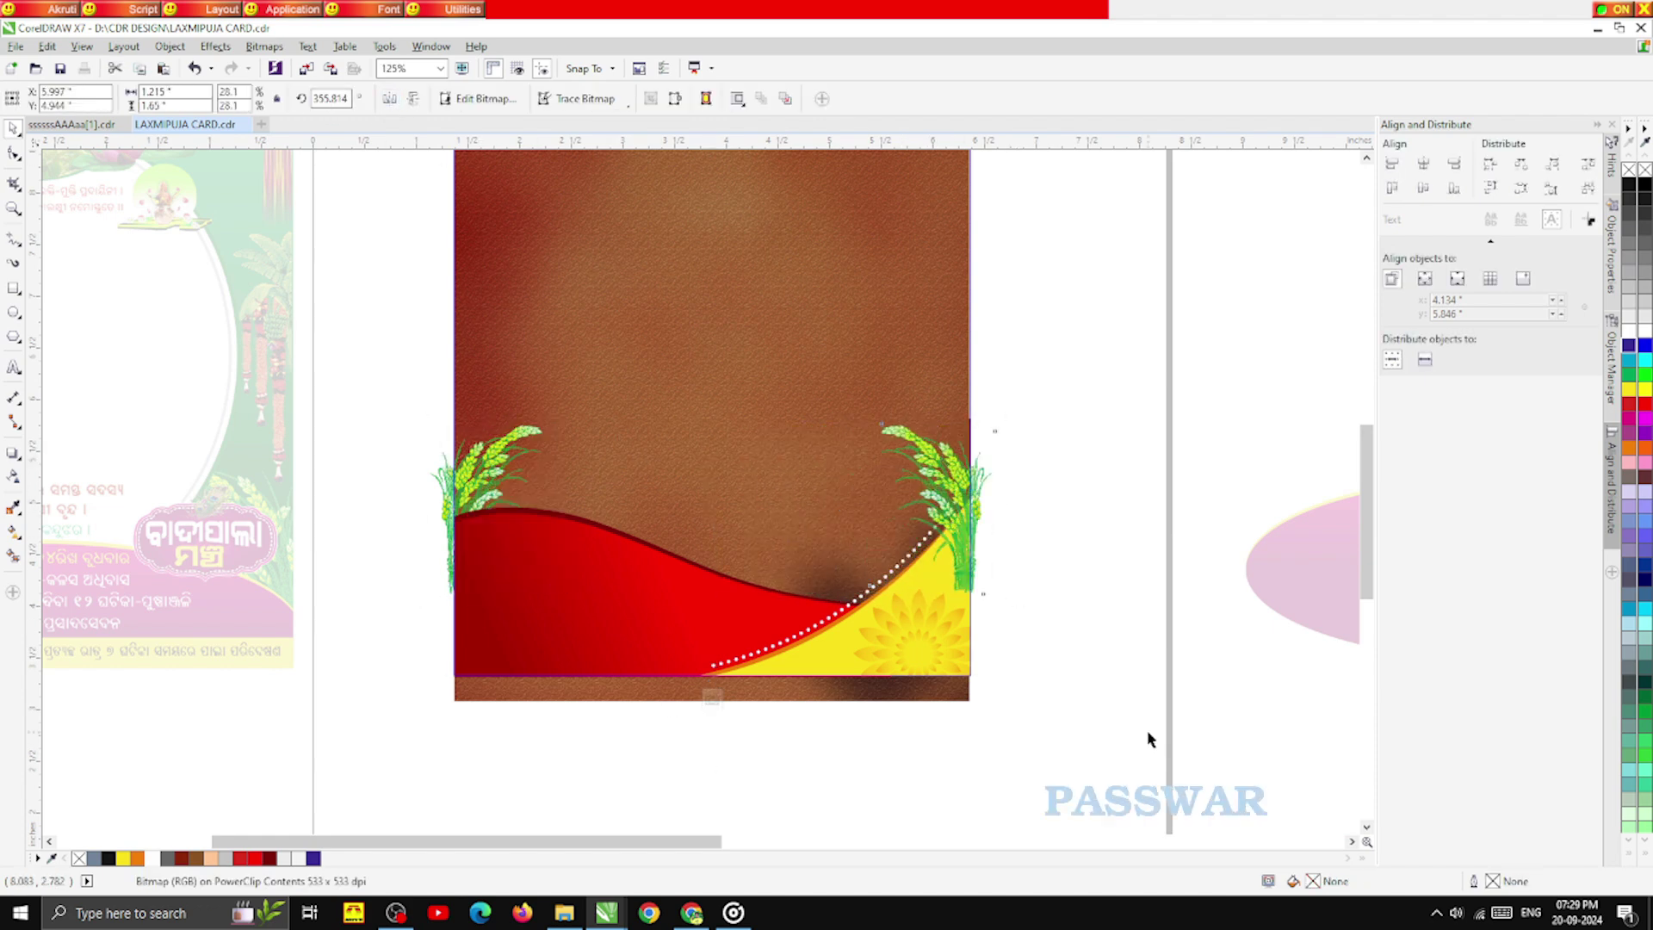
# - Bring the red and yellow bottom shapes with their decorations in front of the paddy plants, and finish editing the PowerClip
pyautogui.moveTo(1218, 808); pyautogui.dragTo(391, 482)
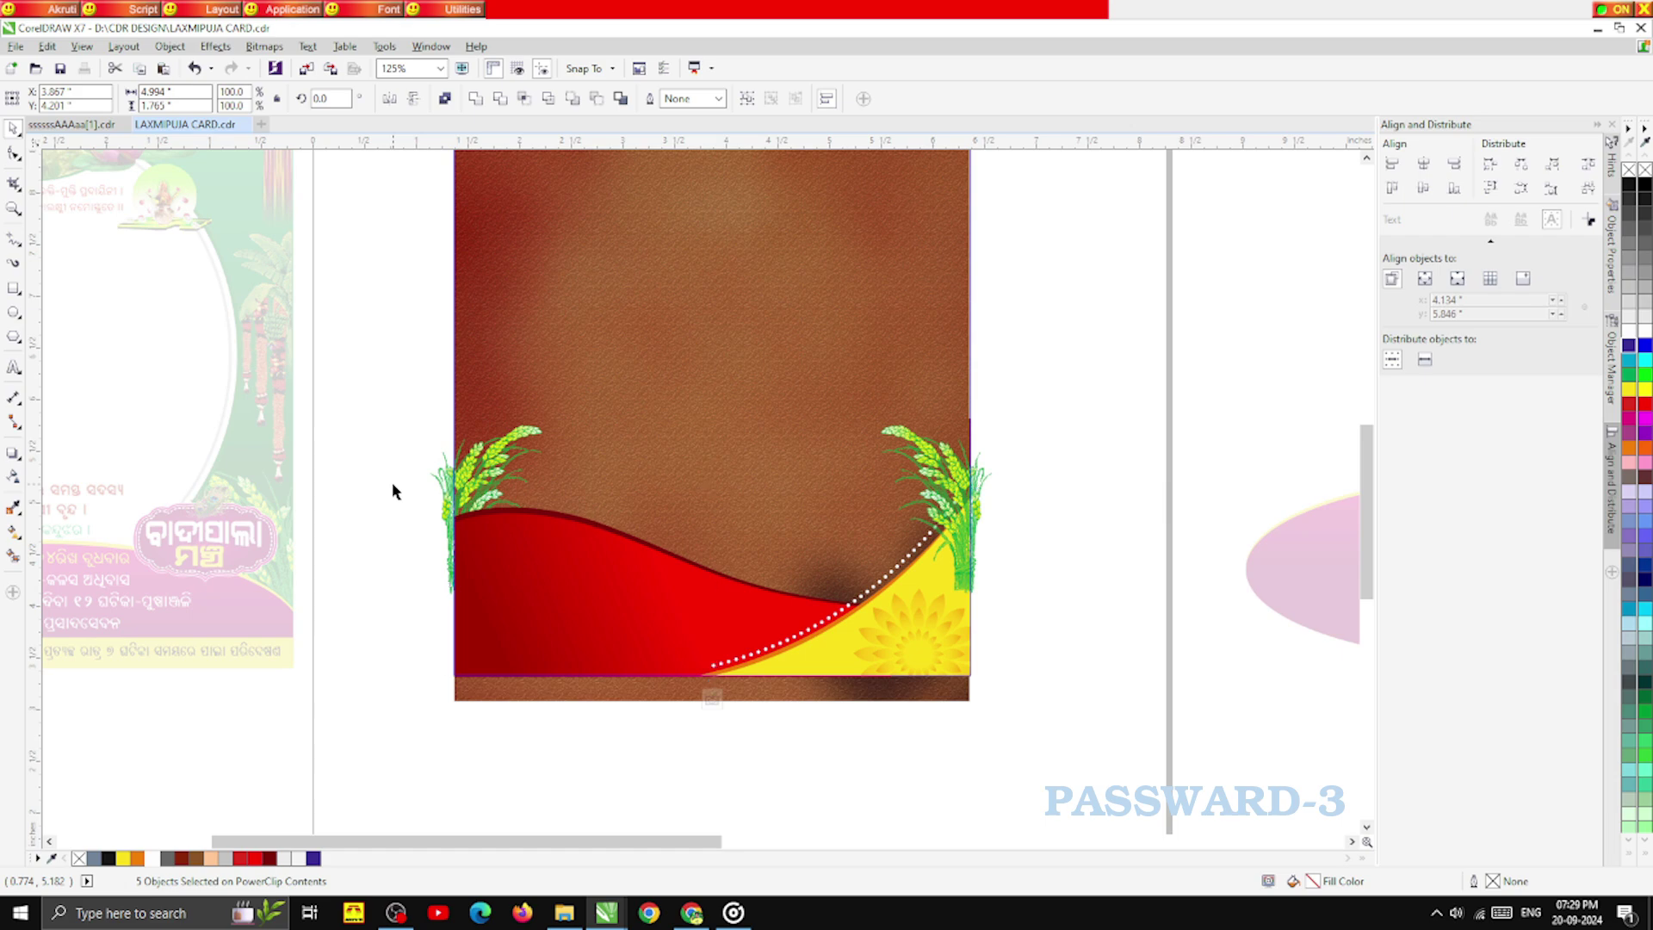
pyautogui.click(1020, 749)
pyautogui.click(713, 697)
pyautogui.click(795, 771)
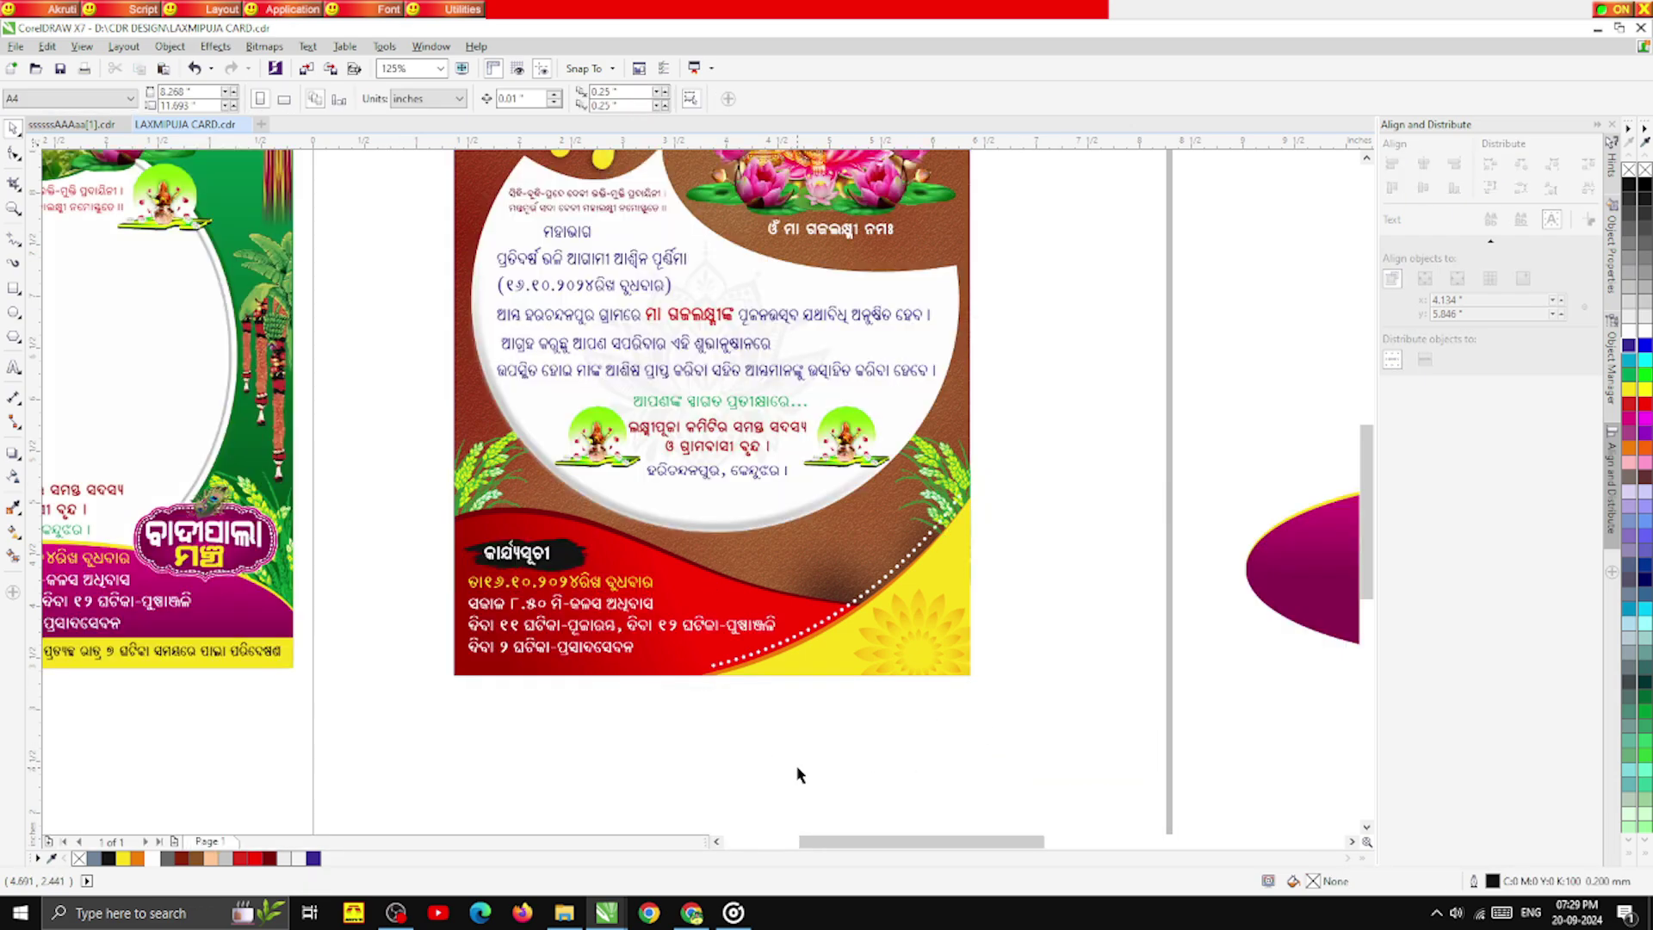
# - Delete the leftover purple ellipse and paddy plant copies beside the page
pyautogui.scroll(-3, 749, 688)
pyautogui.scroll(2, 753, 613)
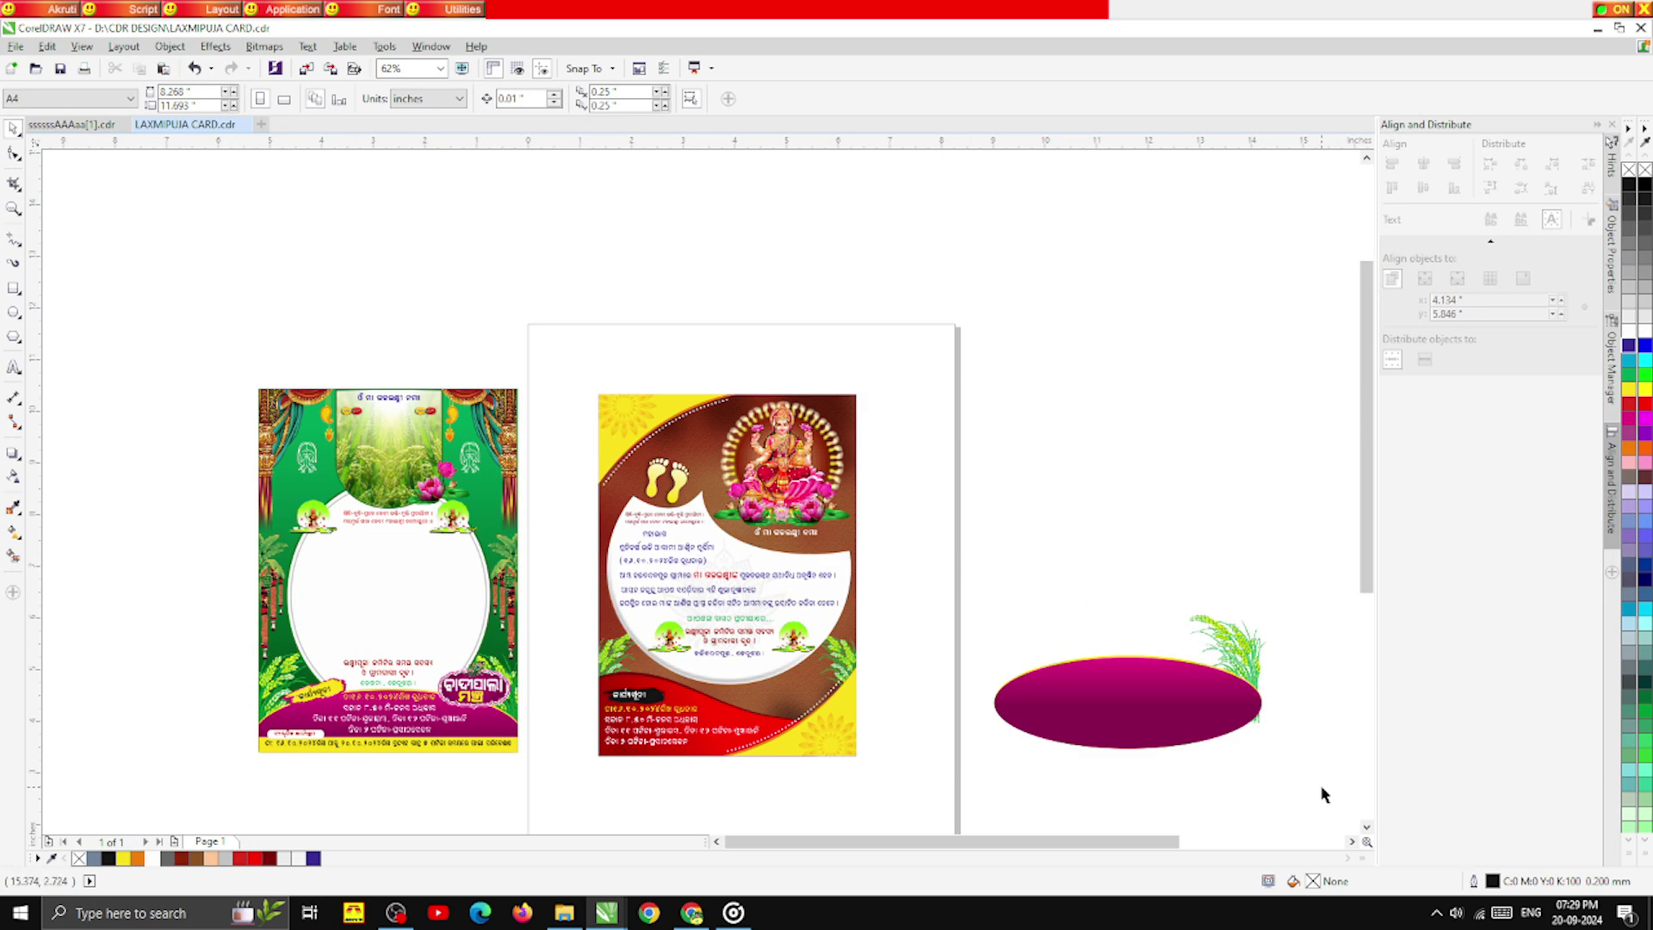
pyautogui.moveTo(1323, 793); pyautogui.dragTo(973, 570)
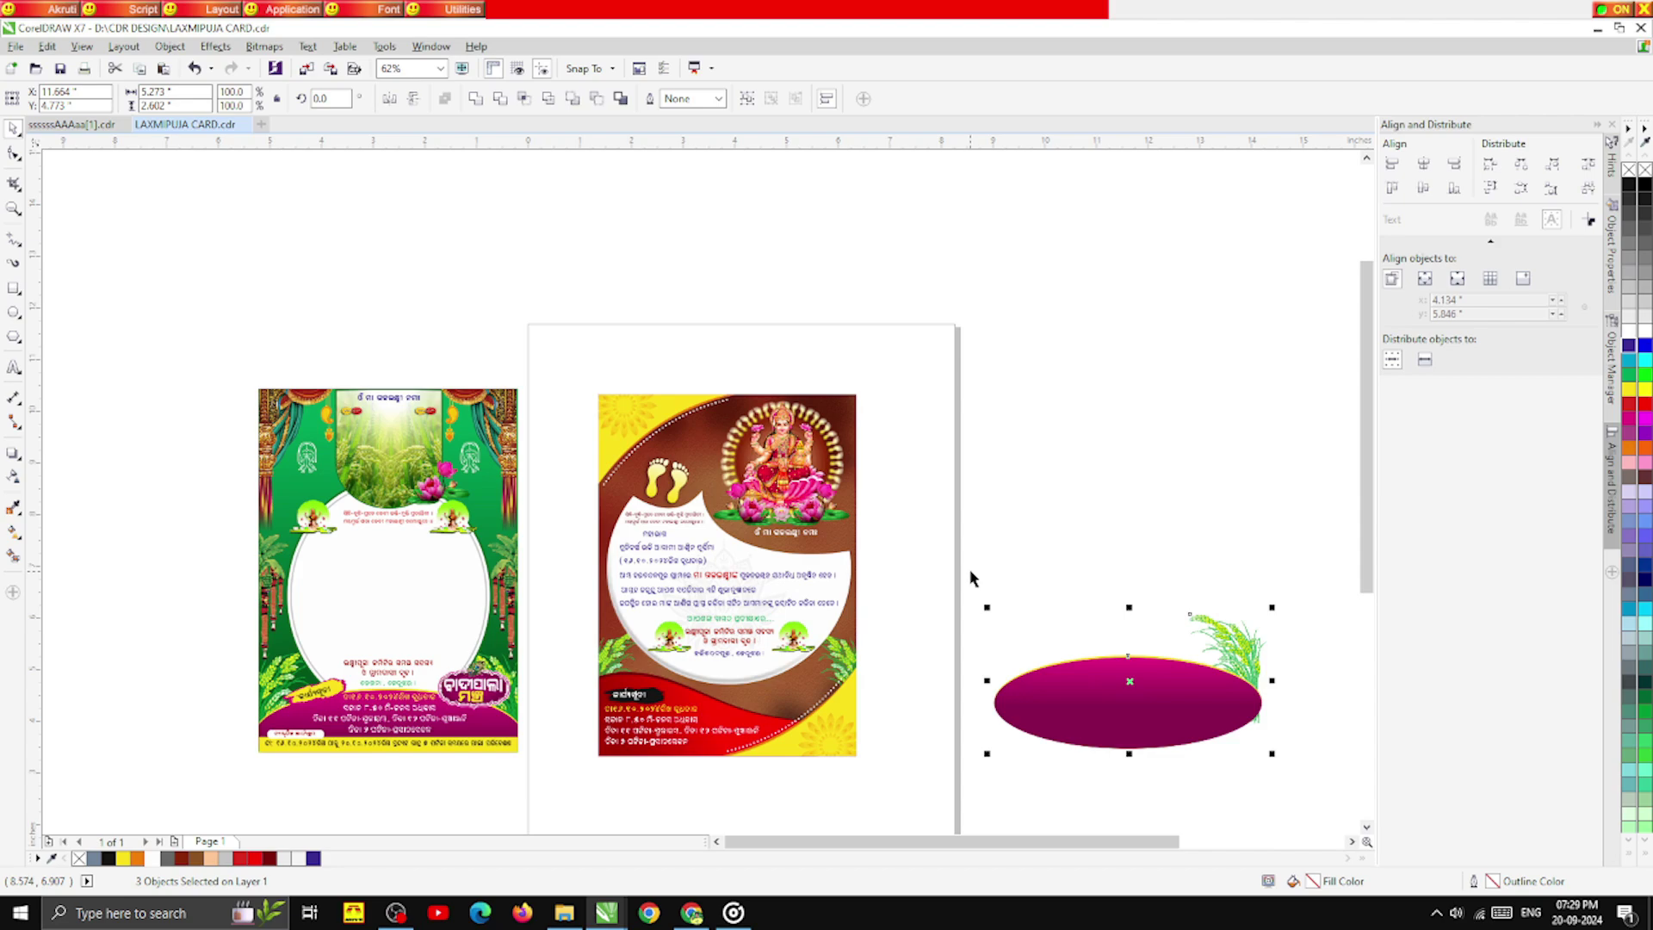
pyautogui.press('Delete')
# - Review the brown card's overall layout and details against the green card
pyautogui.scroll(2, 761, 527)
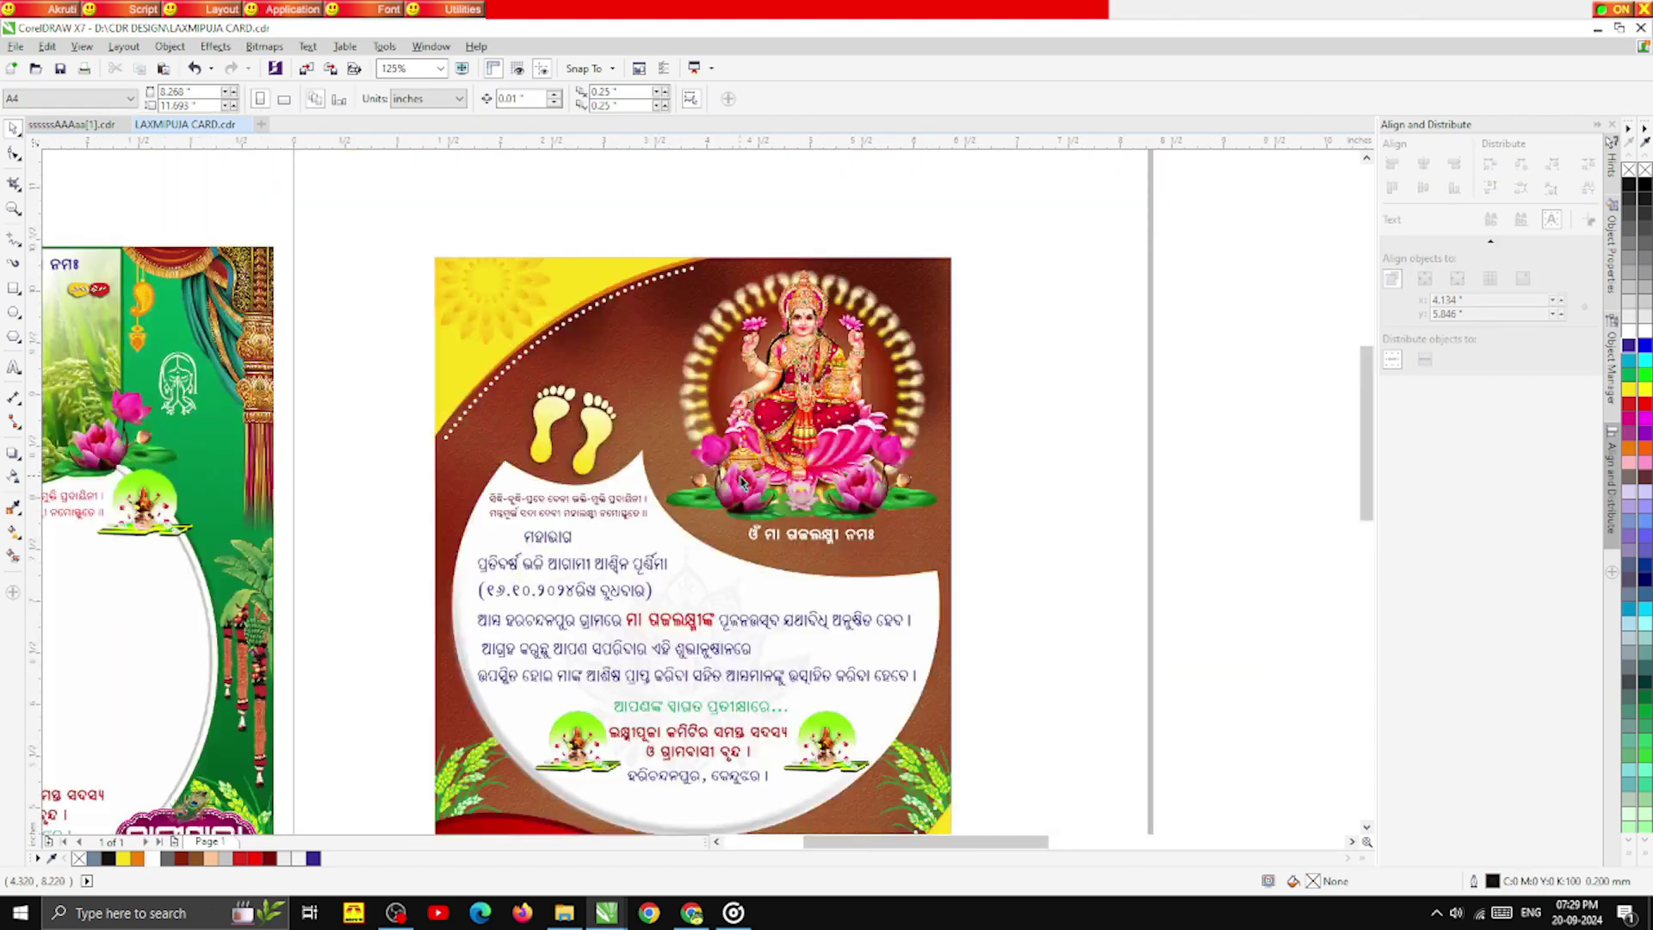
pyautogui.scroll(-4, 742, 482)
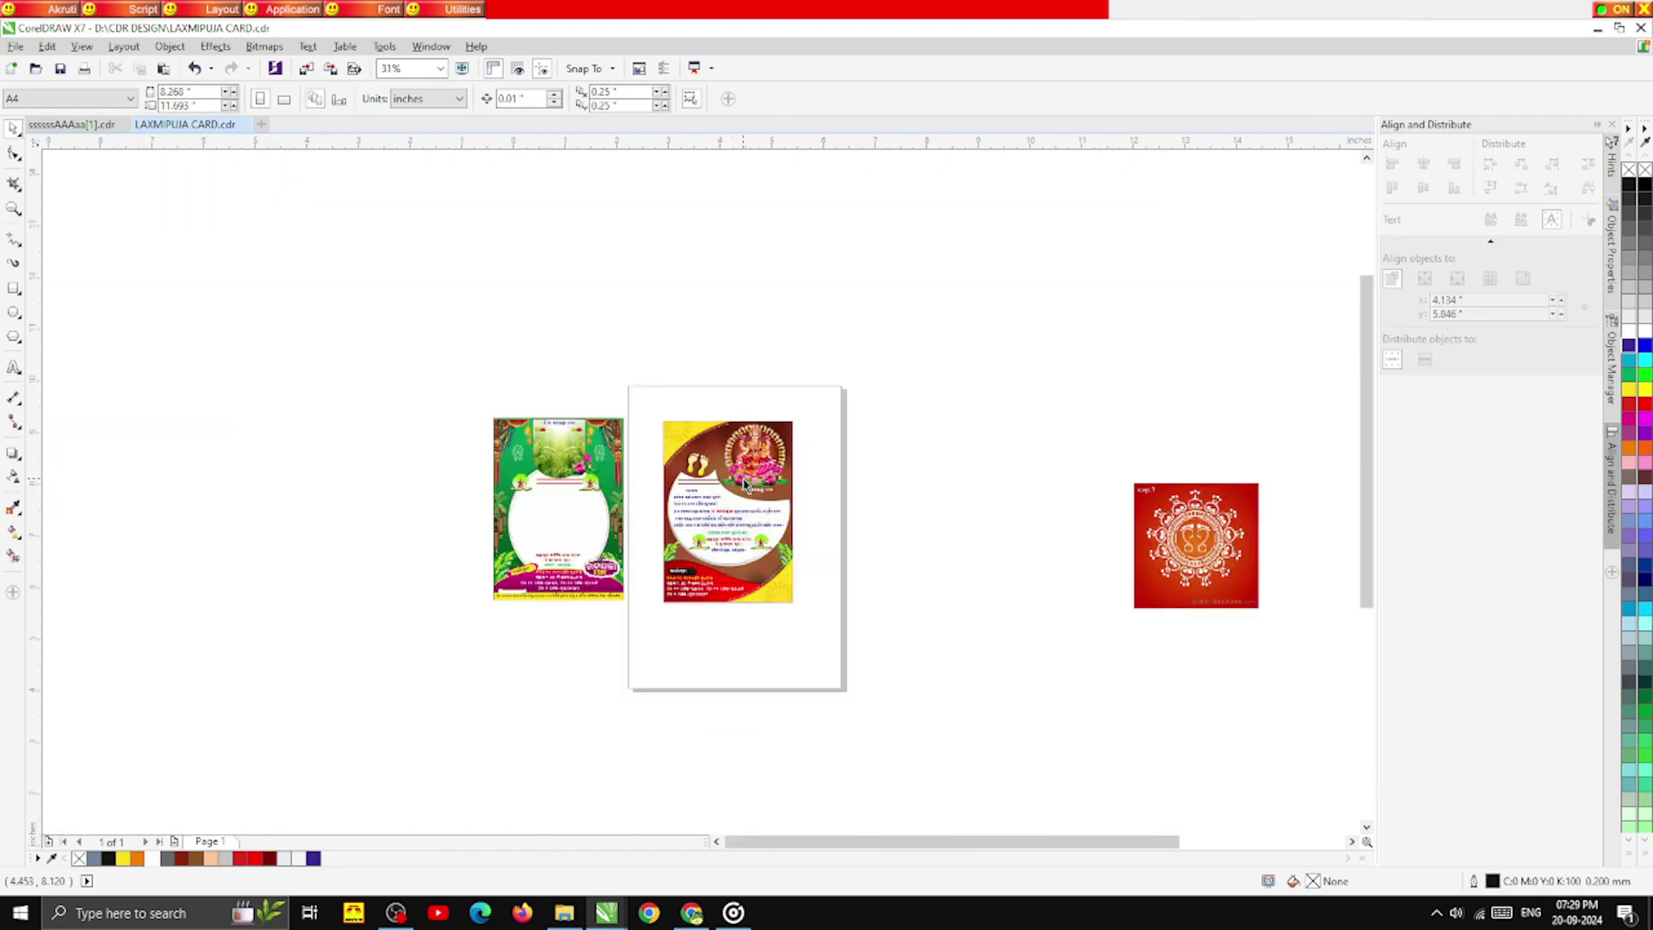
pyautogui.scroll(4, 746, 484)
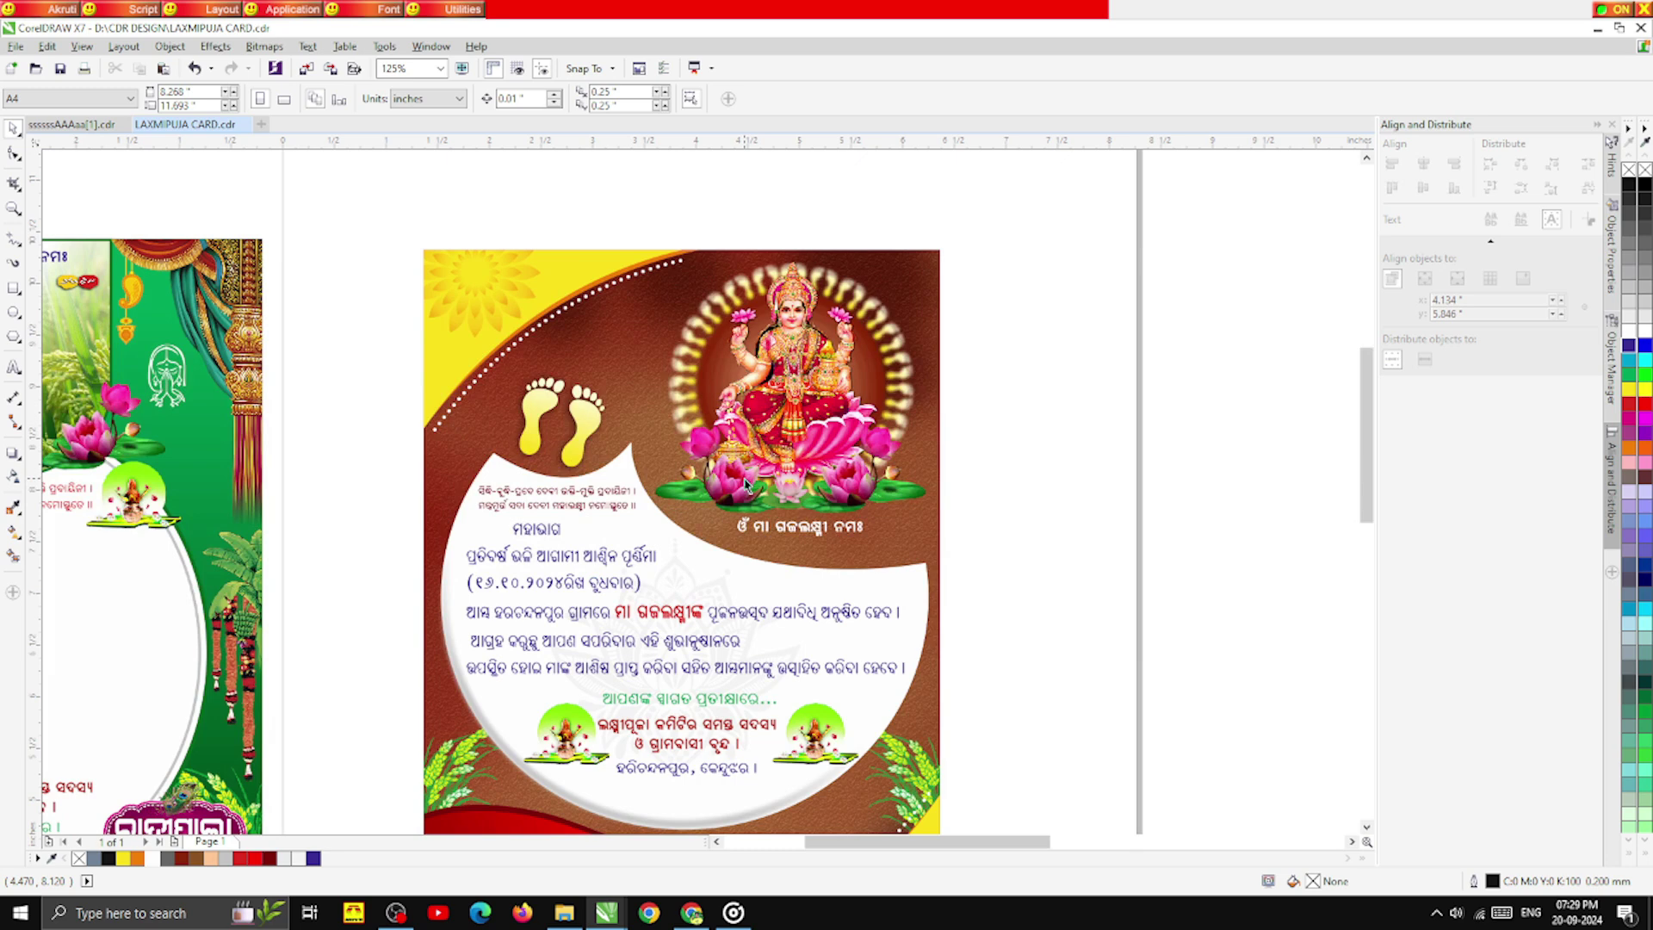
pyautogui.scroll(-2, 649, 330)
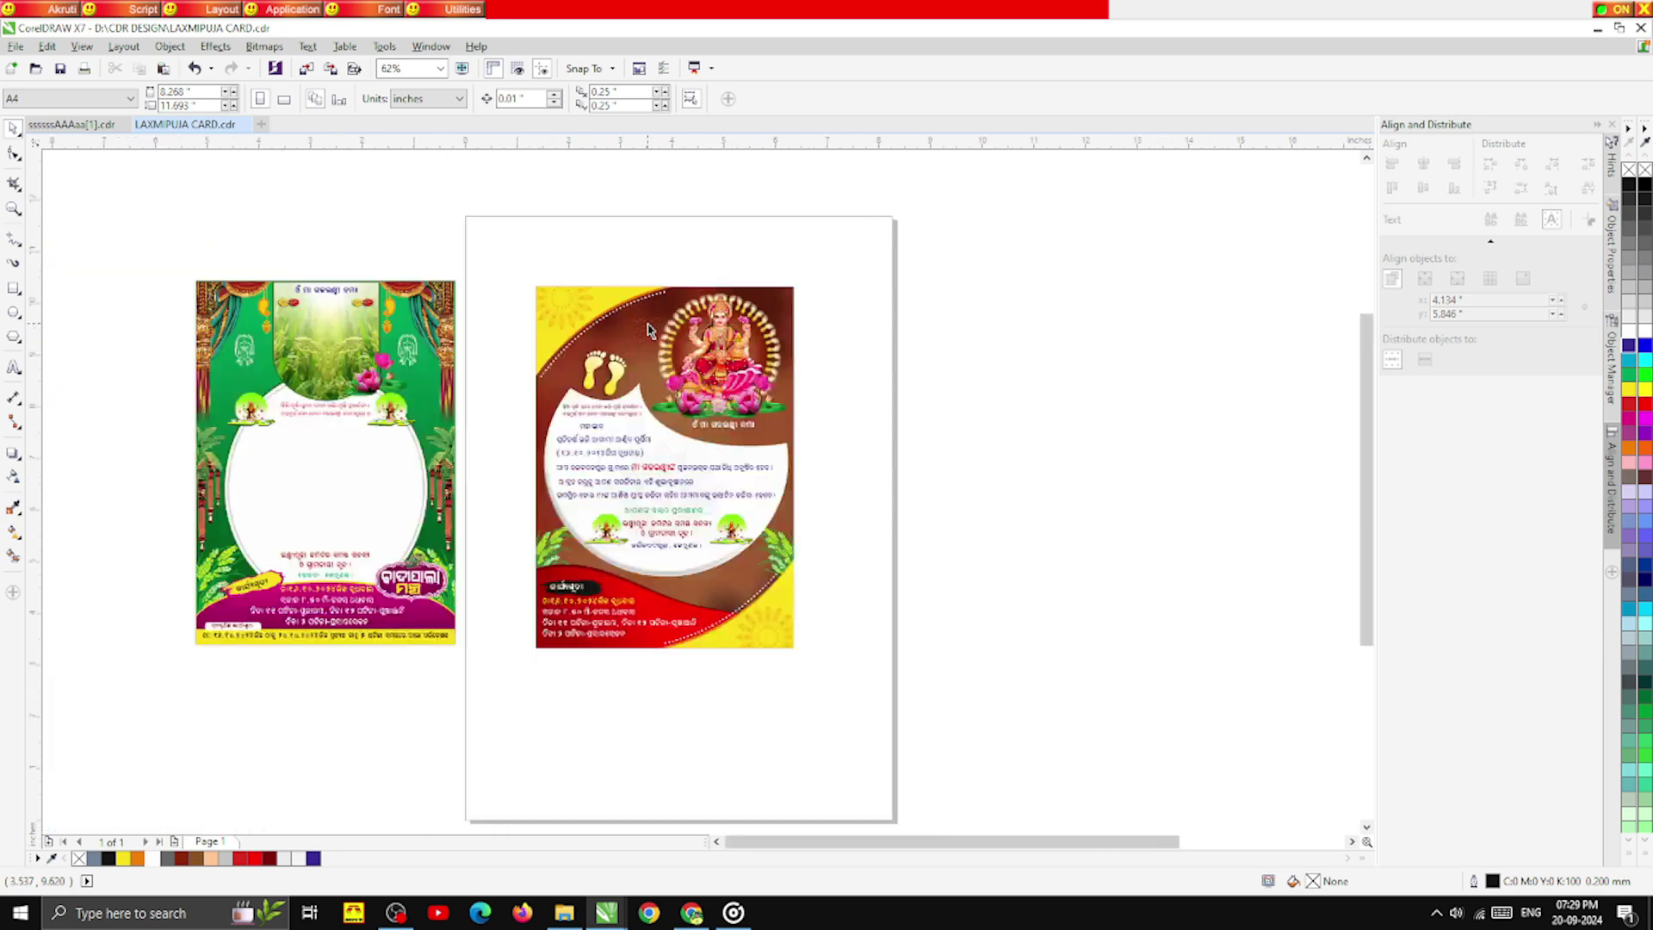
pyautogui.scroll(2, 378, 379)
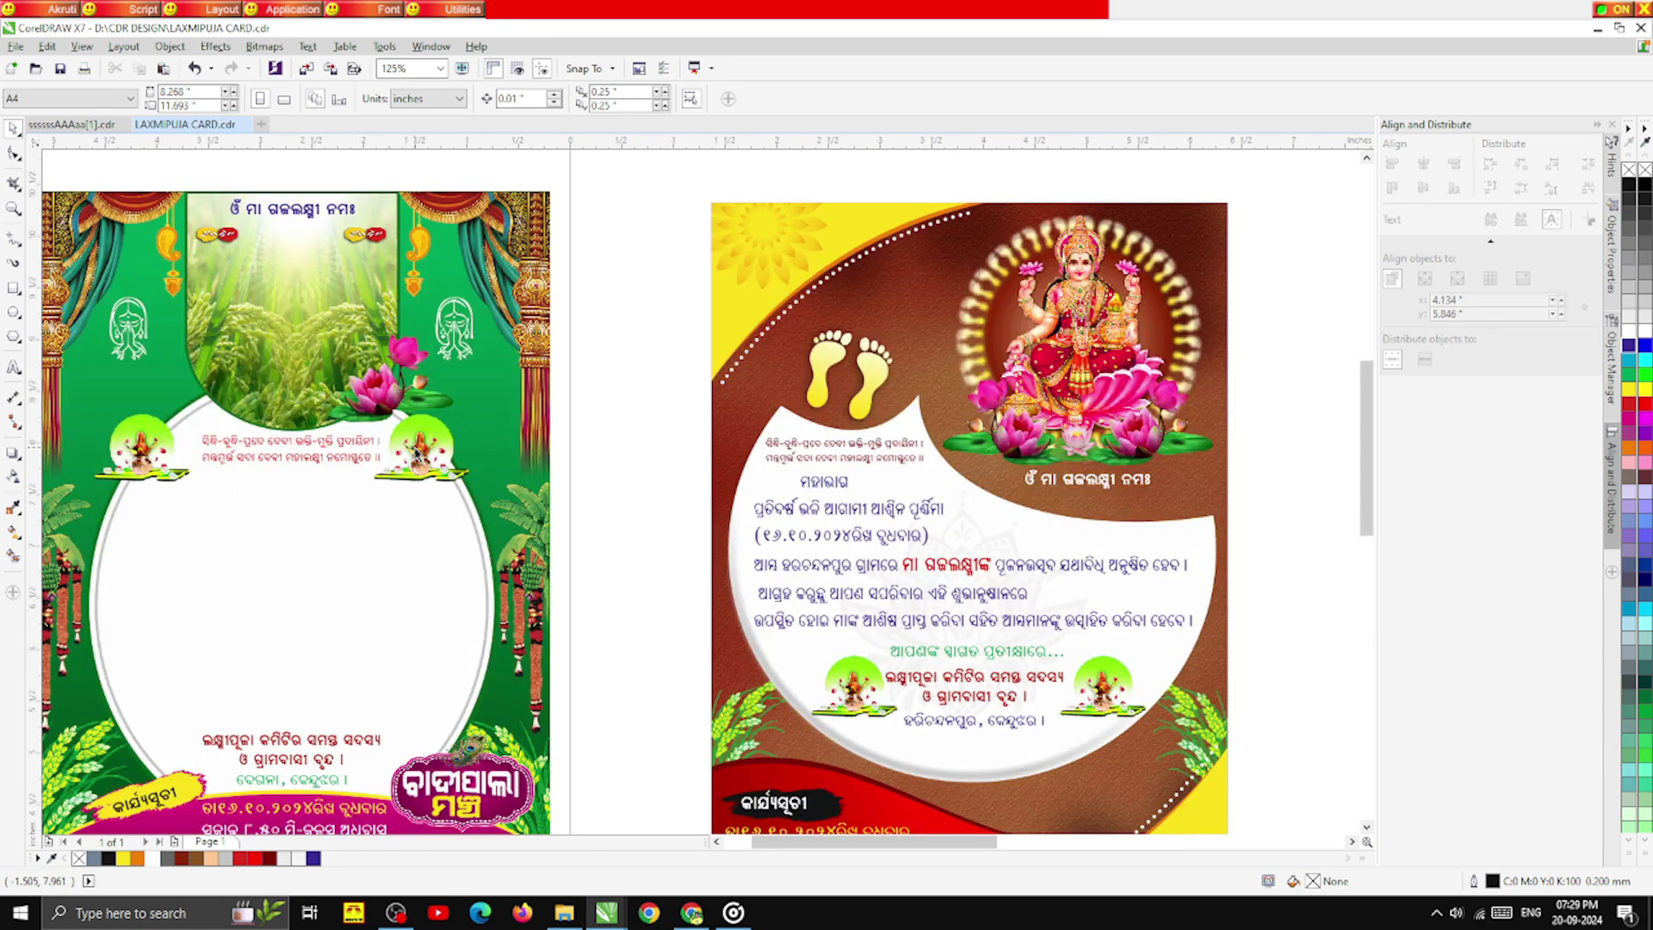
pyautogui.scroll(-2, 542, 431)
pyautogui.scroll(2, 542, 431)
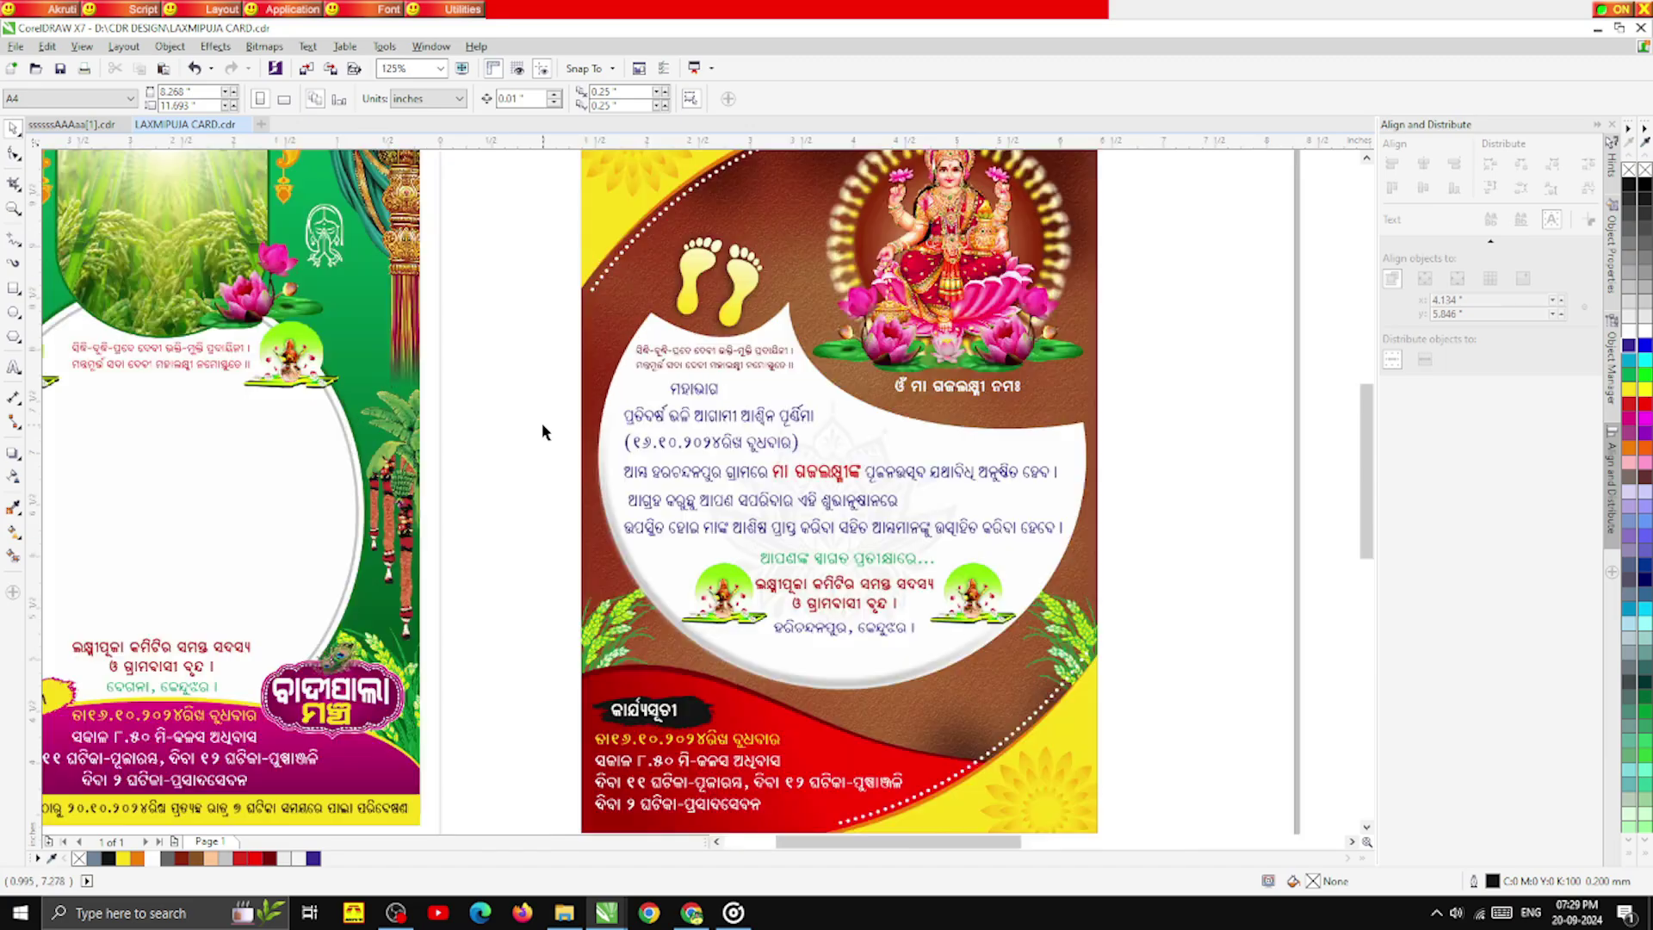